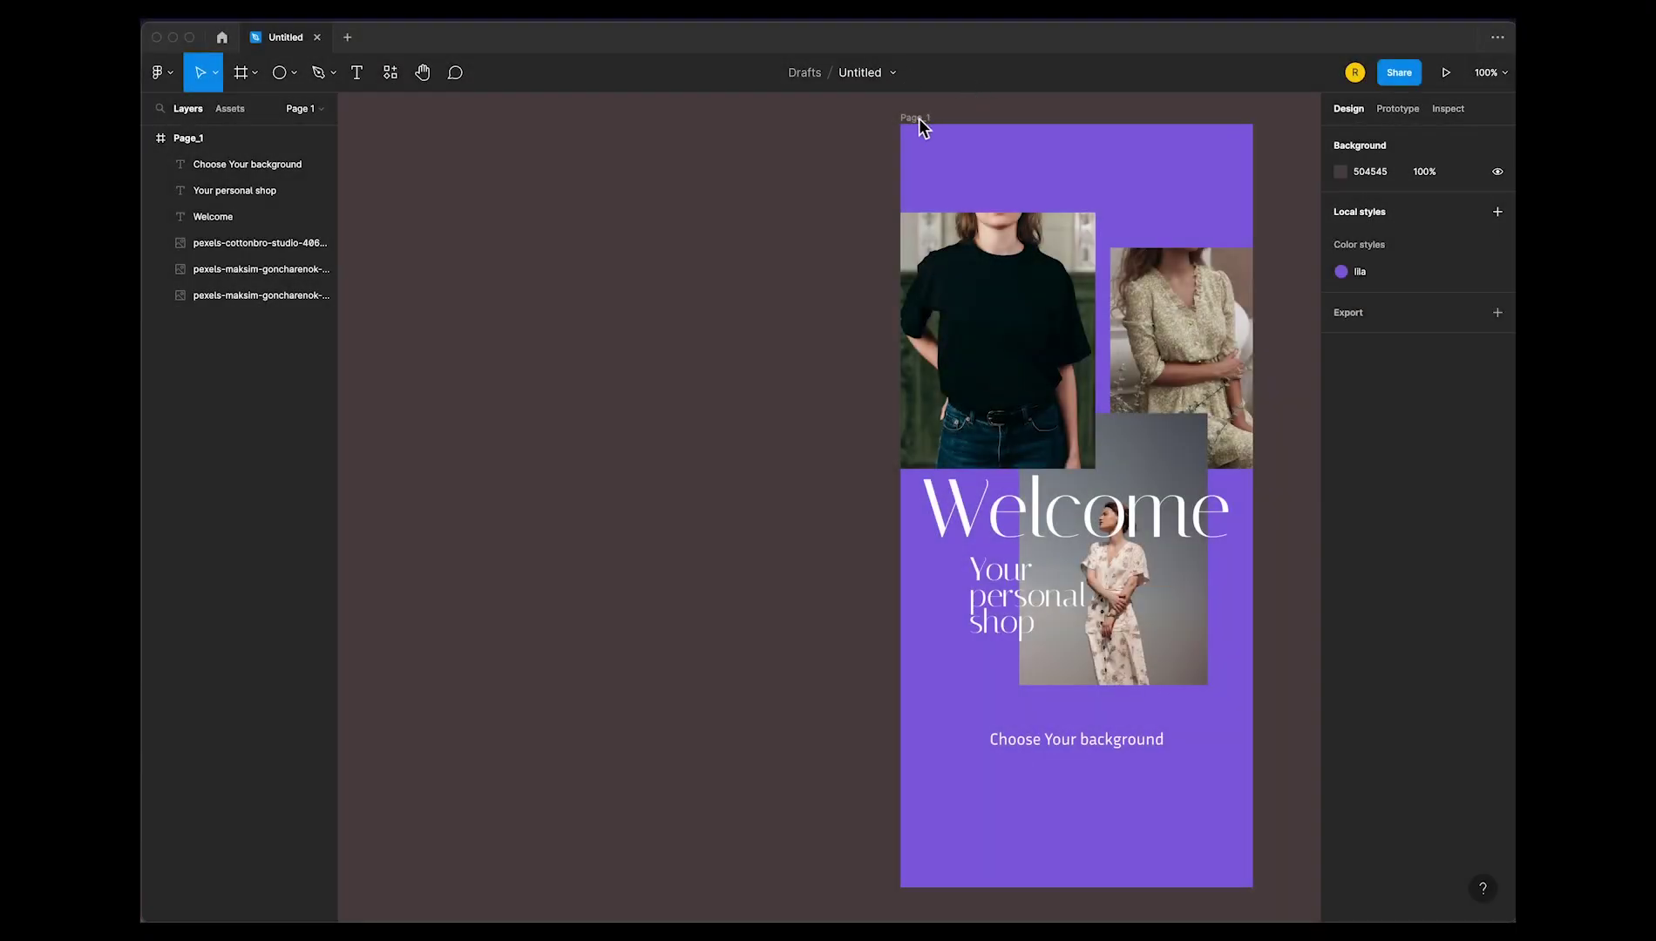
Select the Page_1 welcome frame to show its 430 × 932 size in the Design panel
{"action": "left_click", "coordinate": [919, 118]}
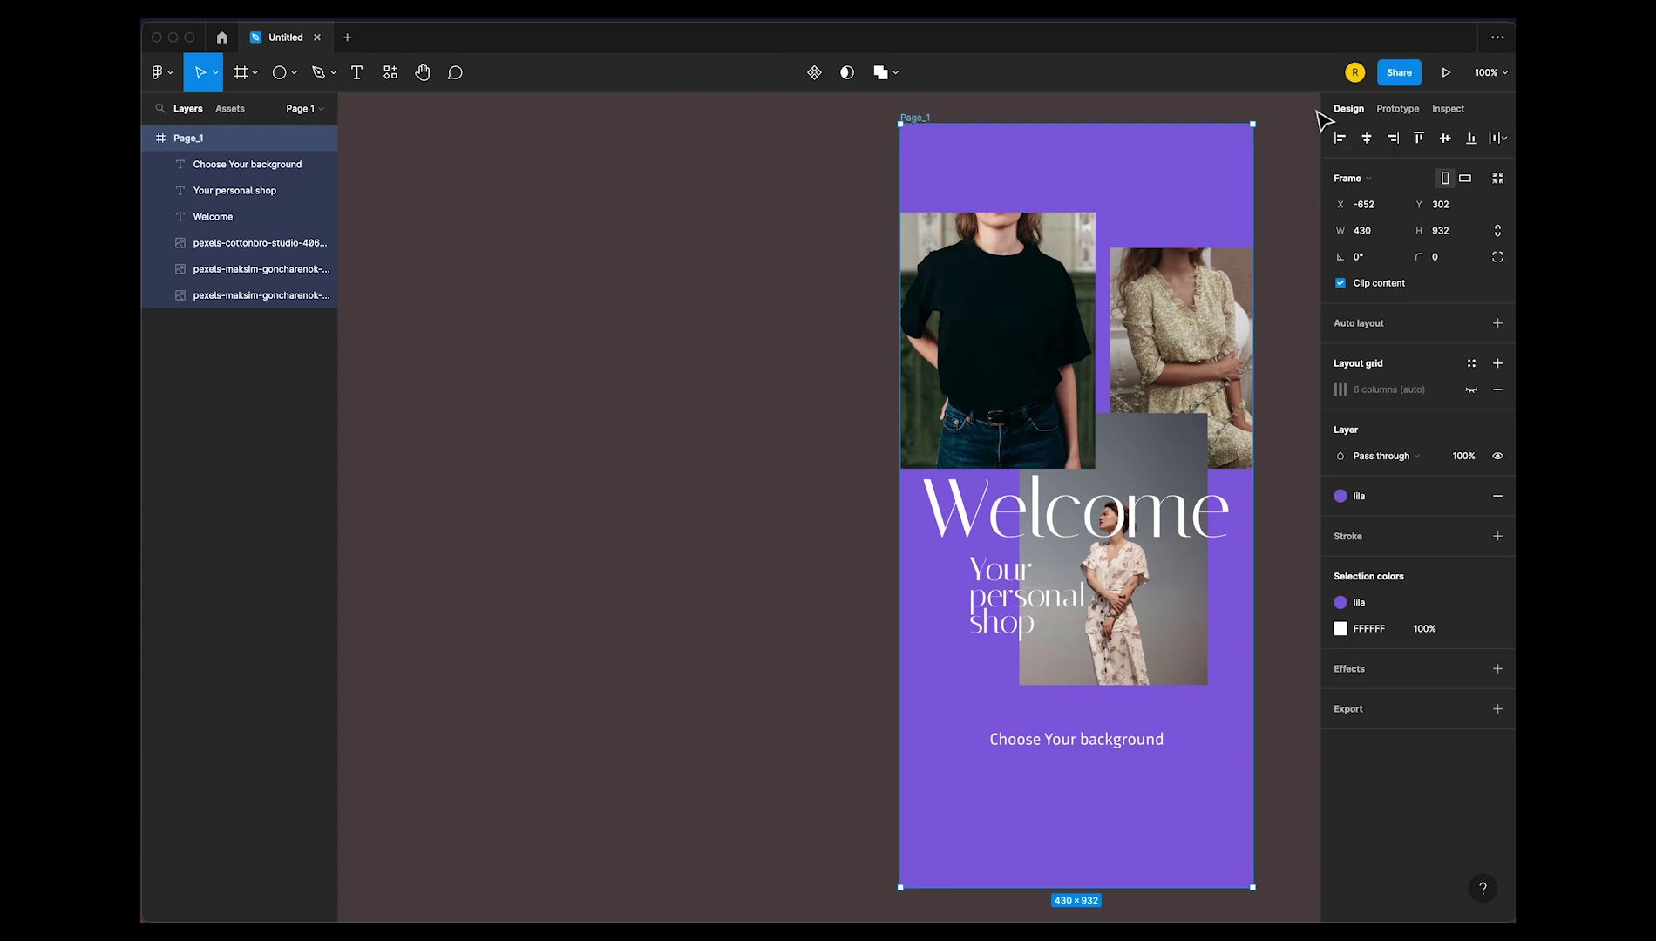
{"action": "mouse_move", "coordinate": [1423, 722]}
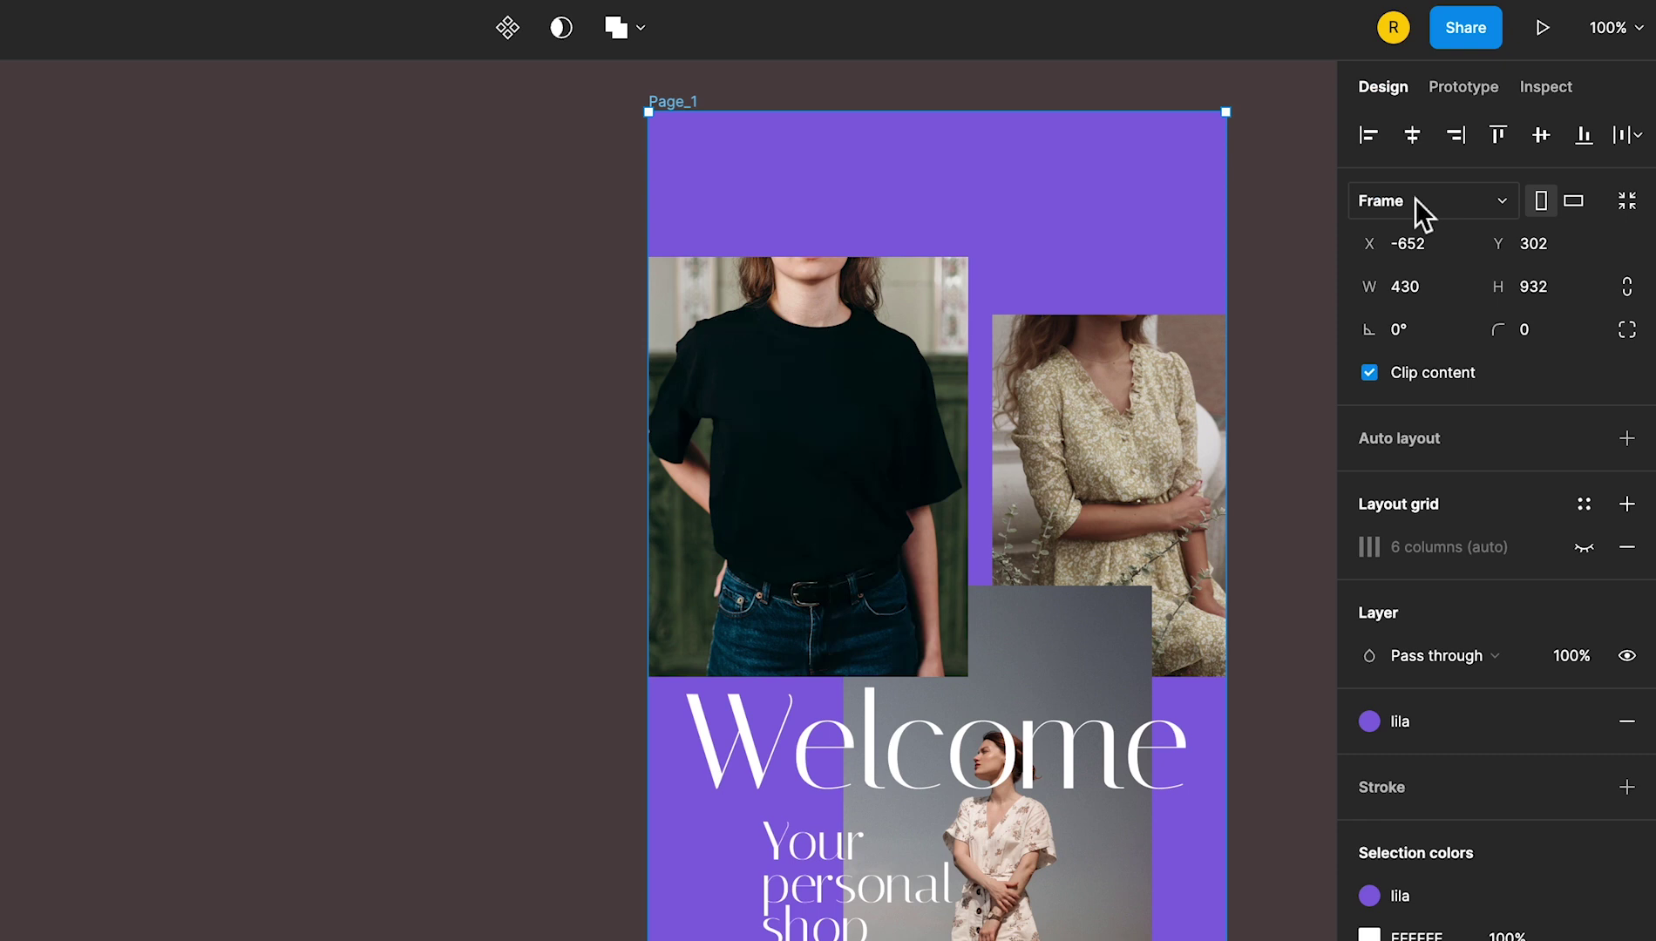
Keep the iPhone 14 Pro Max size for Page_1 and show its layout grid
{"action": "left_click", "coordinate": [1416, 200]}
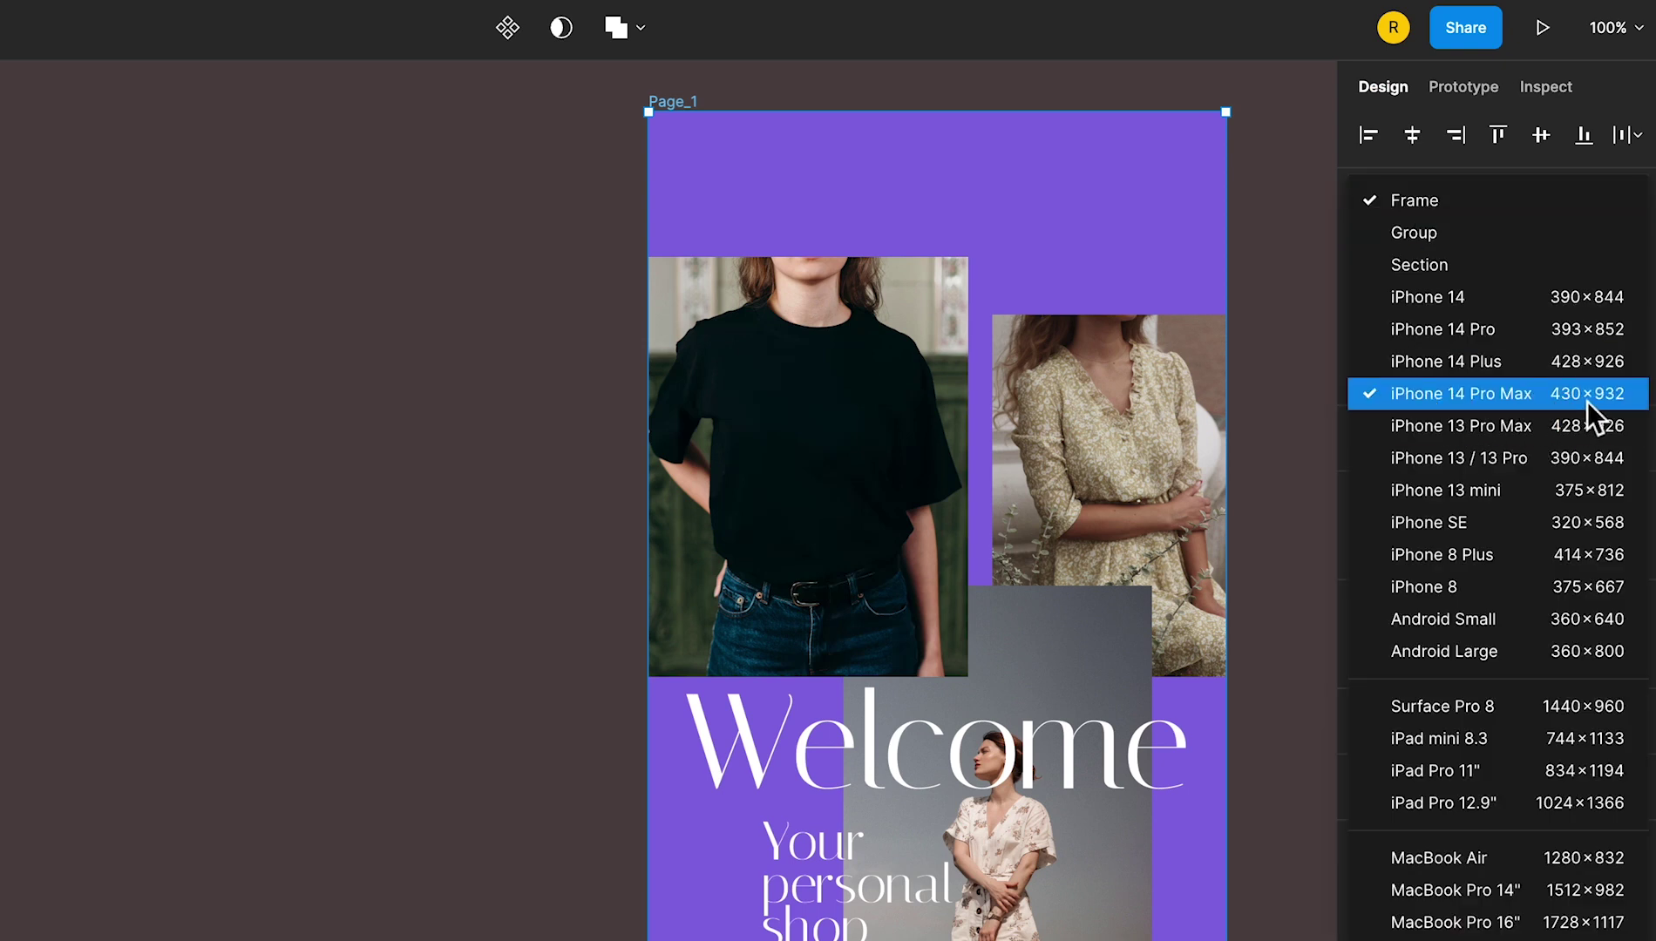
{"action": "left_click", "coordinate": [1489, 399]}
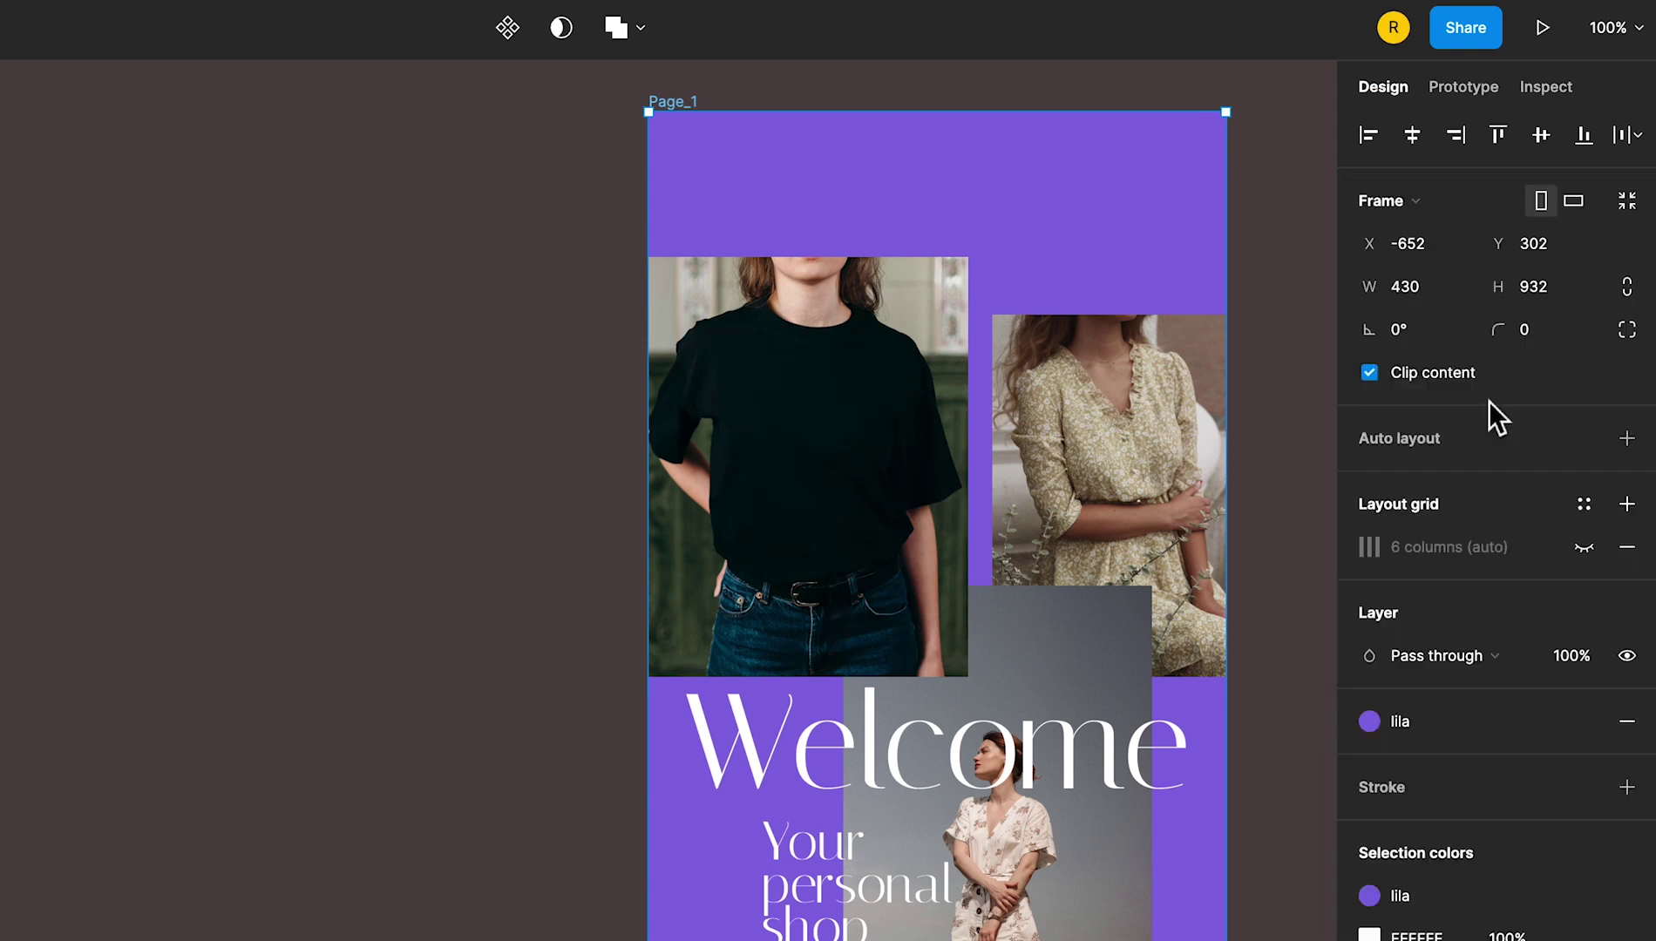
{"action": "left_click", "coordinate": [1584, 547]}
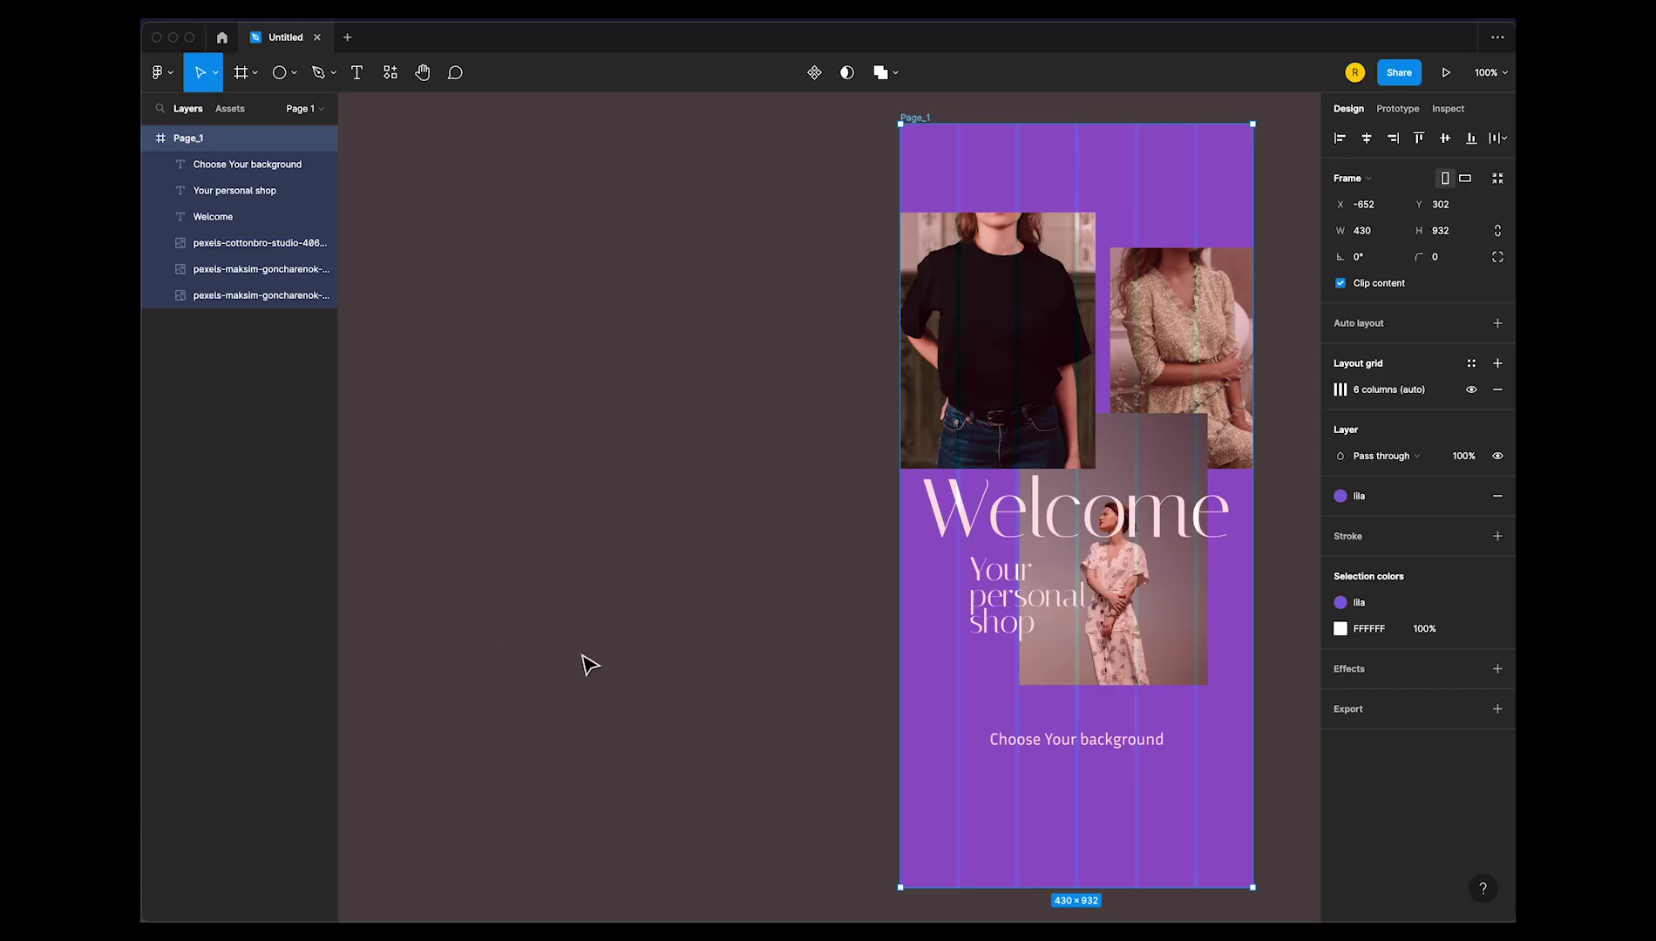
{"action": "left_click", "coordinate": [582, 659]}
Draw a 70 × 70 circle and move it onto the empty canvas left of the frame
{"action": "left_click", "coordinate": [280, 76]}
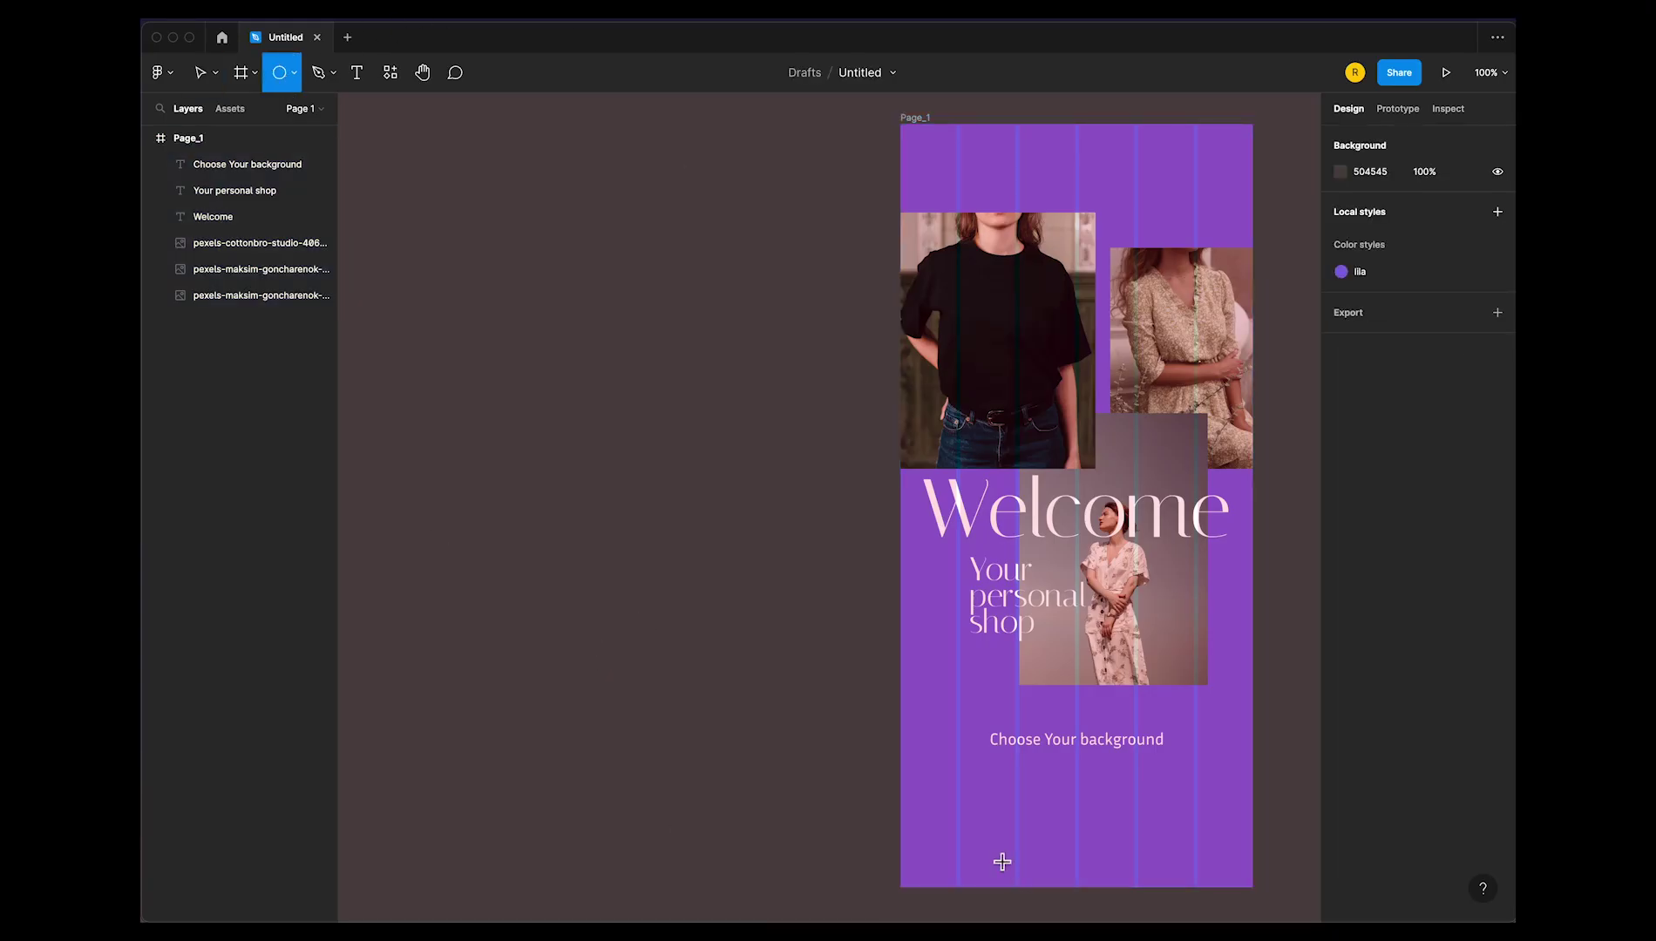
{"action": "left_click_drag", "start_coordinate": [960, 788], "coordinate": [1015, 844]}
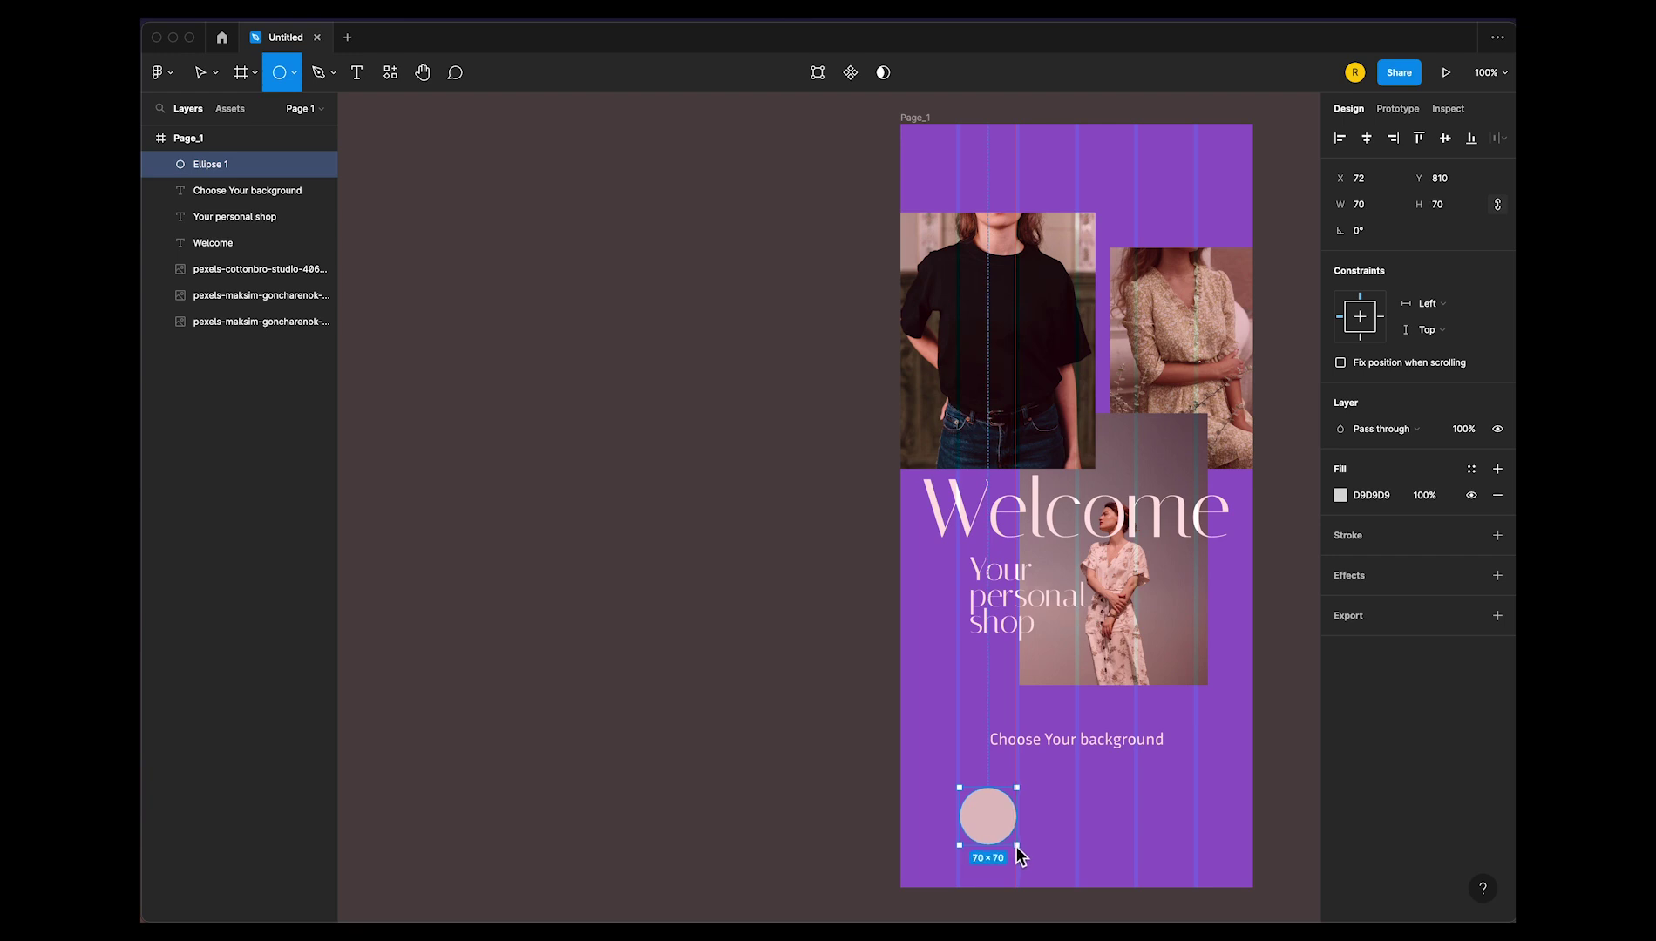
{"action": "key", "text": "v"}
{"action": "left_click", "coordinate": [816, 805]}
{"action": "left_click_drag", "start_coordinate": [994, 824], "coordinate": [453, 358]}
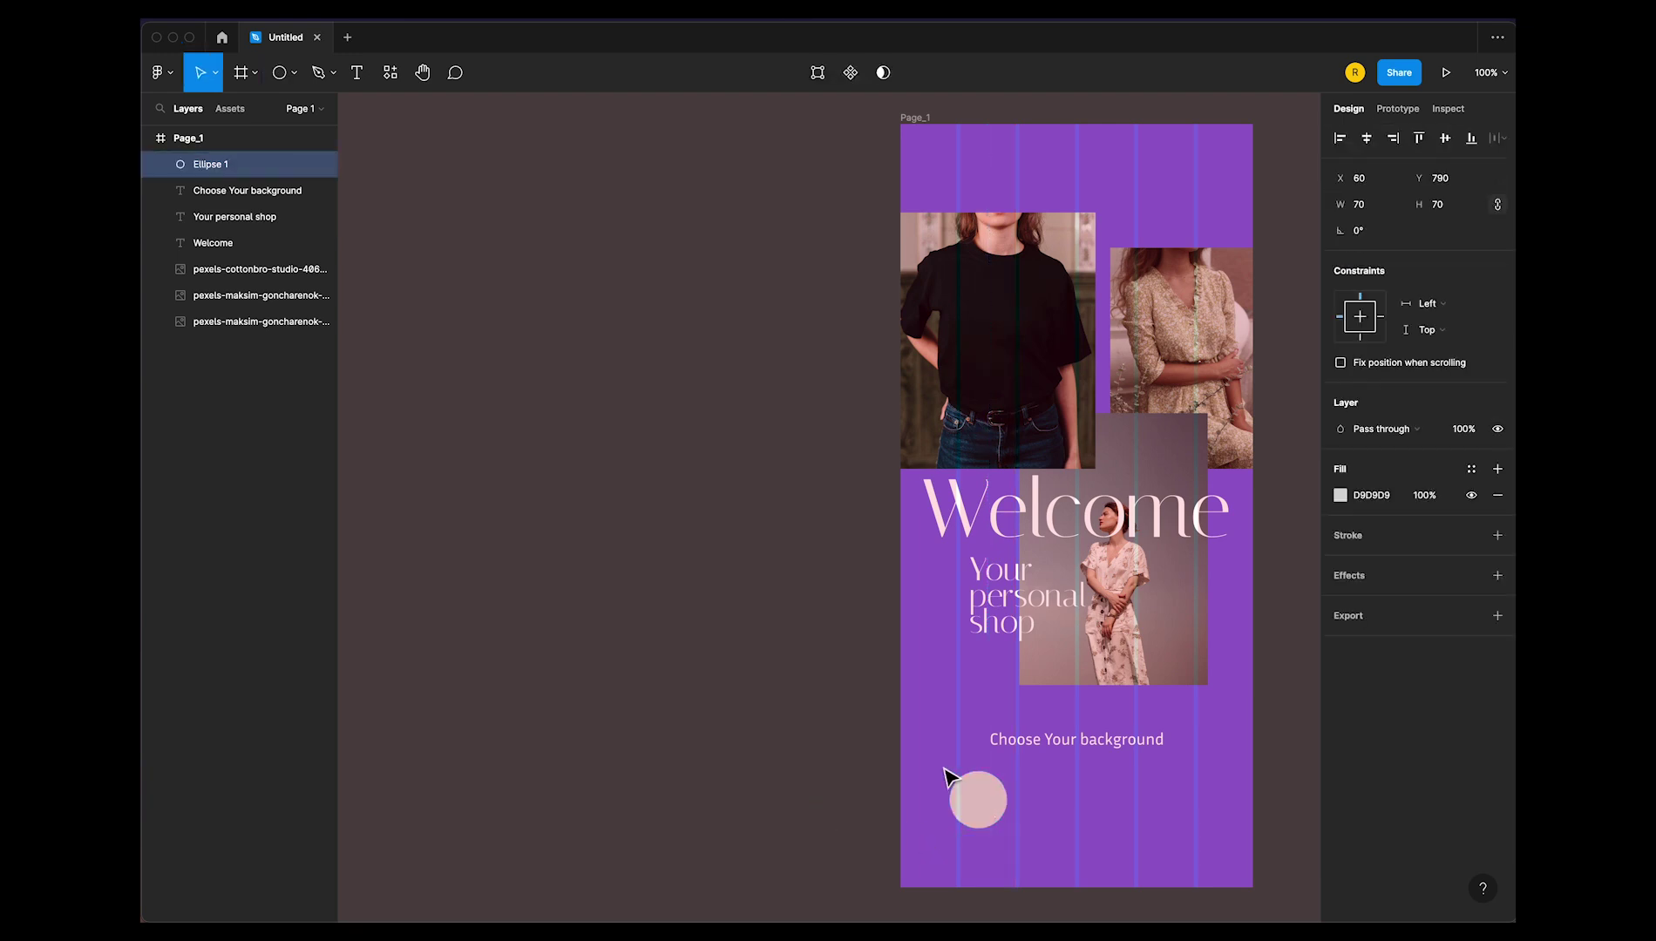
Hide Page_1's layout grid and select the grey circle
{"action": "left_click", "coordinate": [914, 119]}
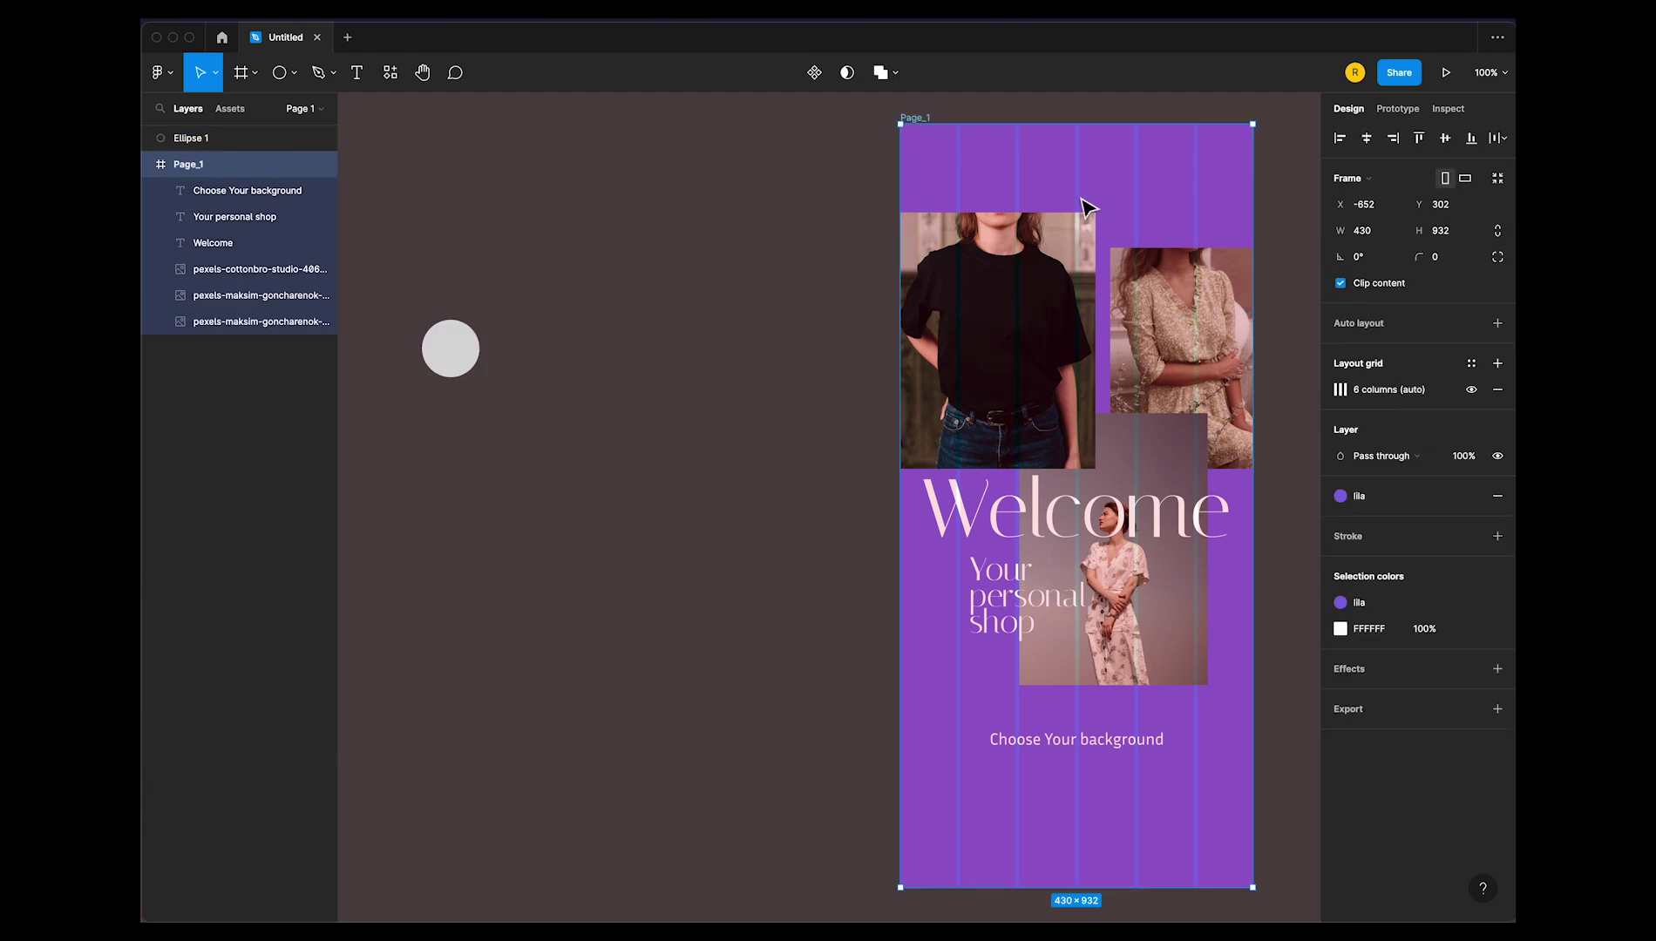
{"action": "left_click", "coordinate": [1473, 389]}
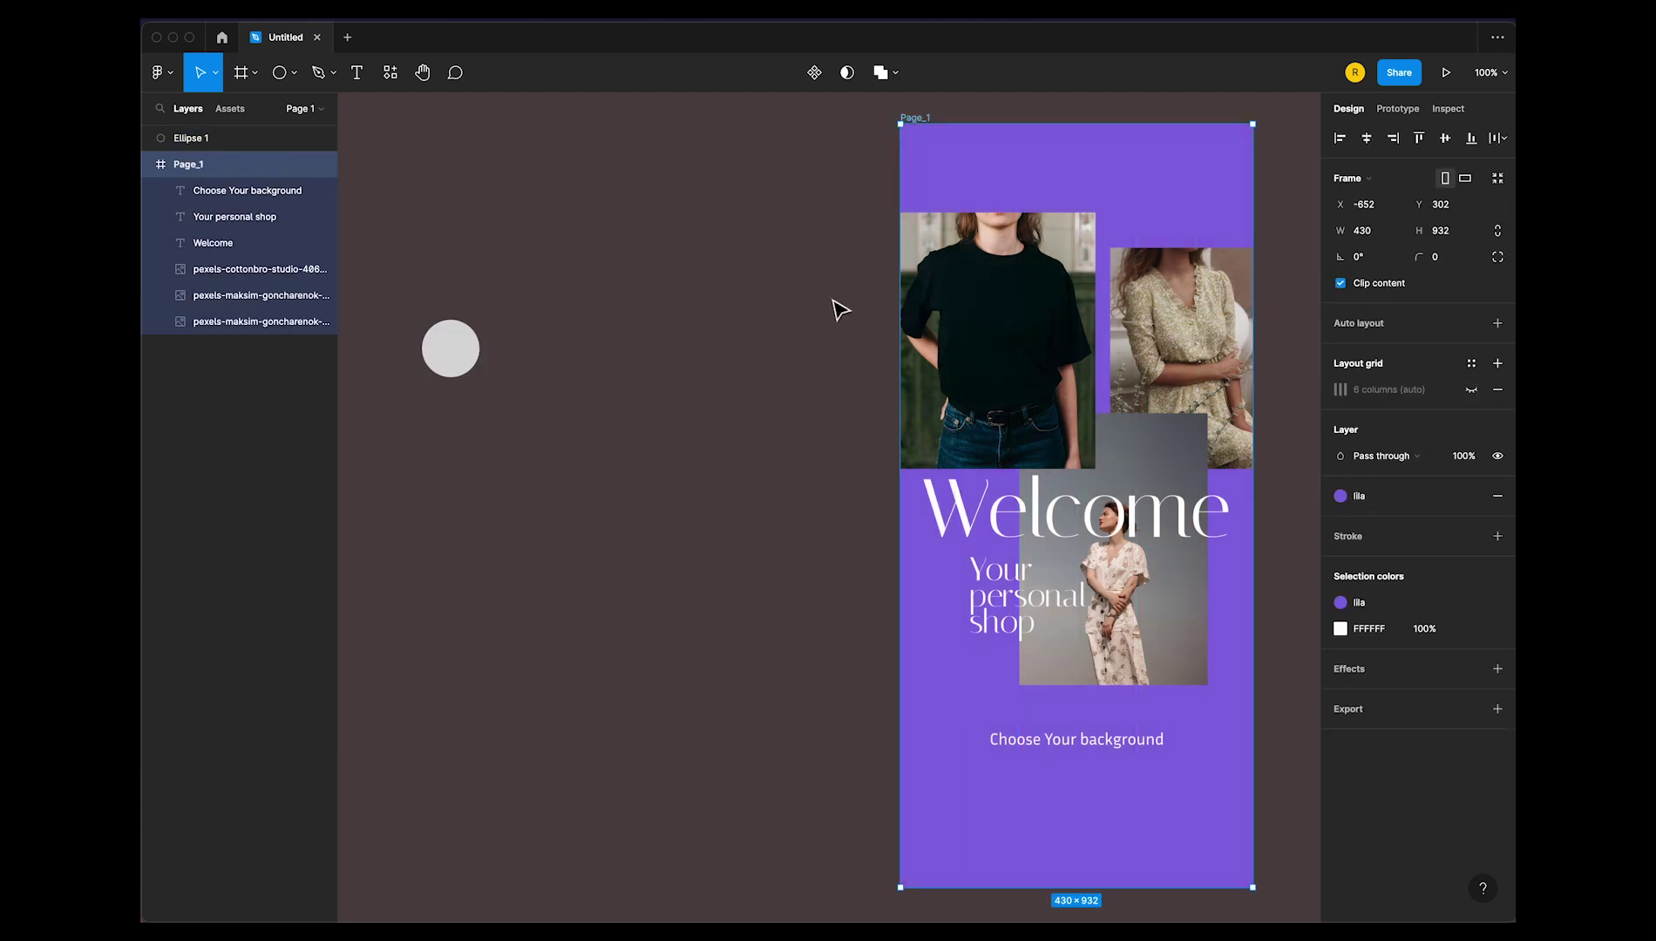
{"action": "left_click", "coordinate": [785, 305]}
{"action": "left_click", "coordinate": [467, 353]}
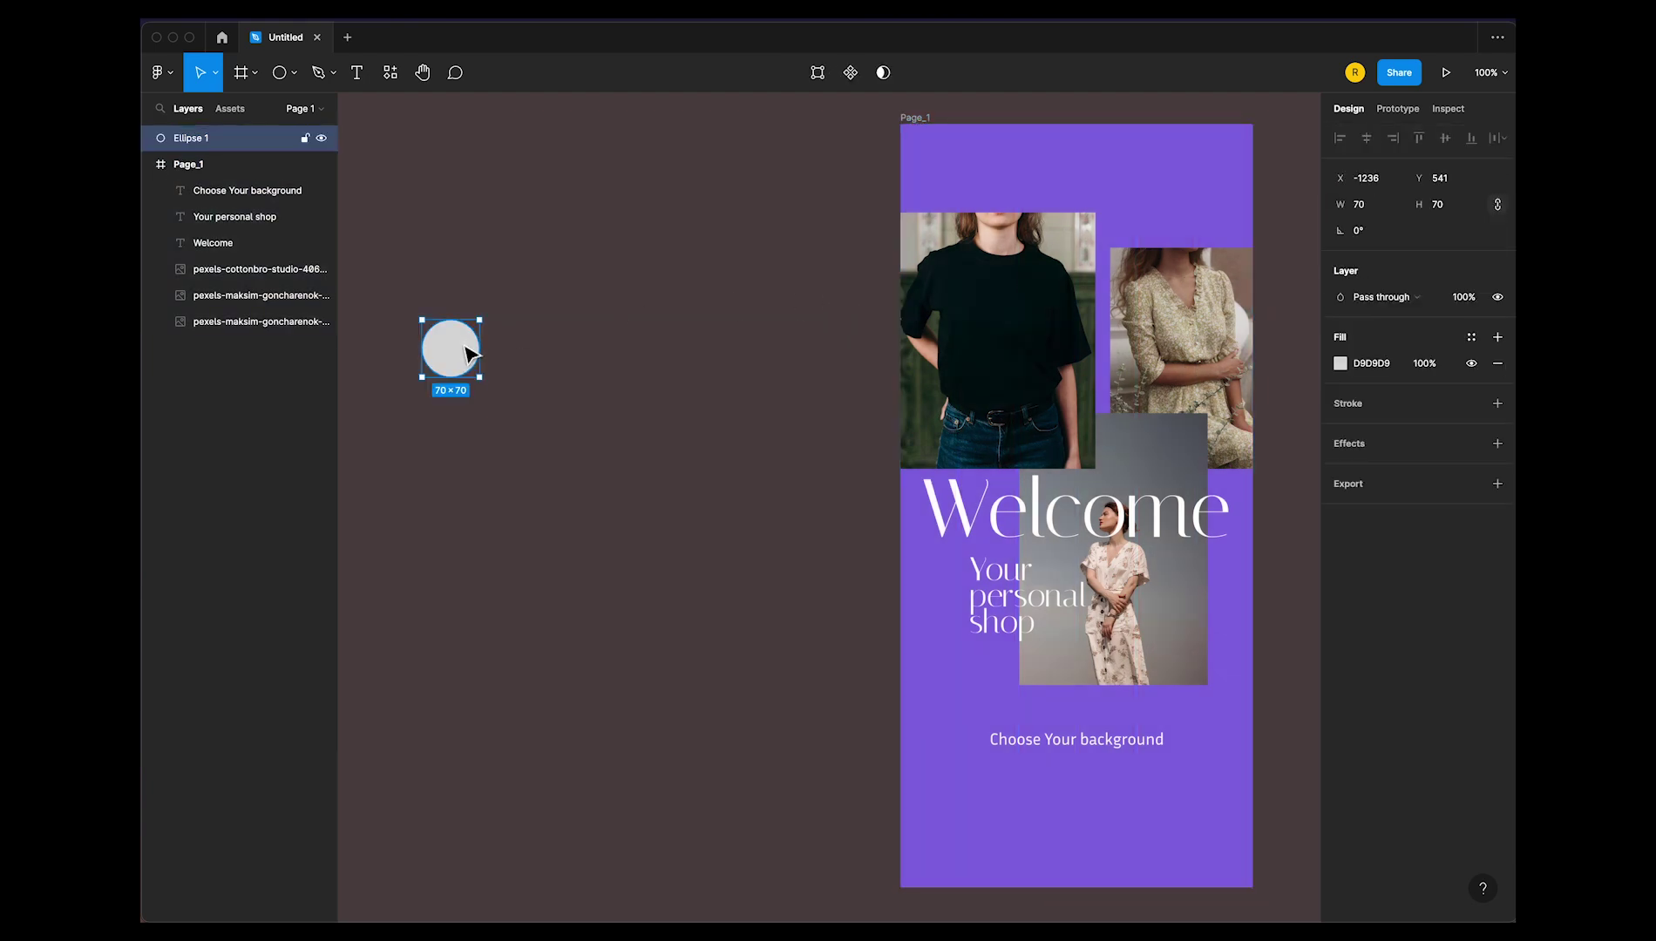
Fill the circle with the frame's purple 826CDC using the eyedropper
{"action": "left_click", "coordinate": [1340, 363]}
{"action": "left_click", "coordinate": [1149, 612]}
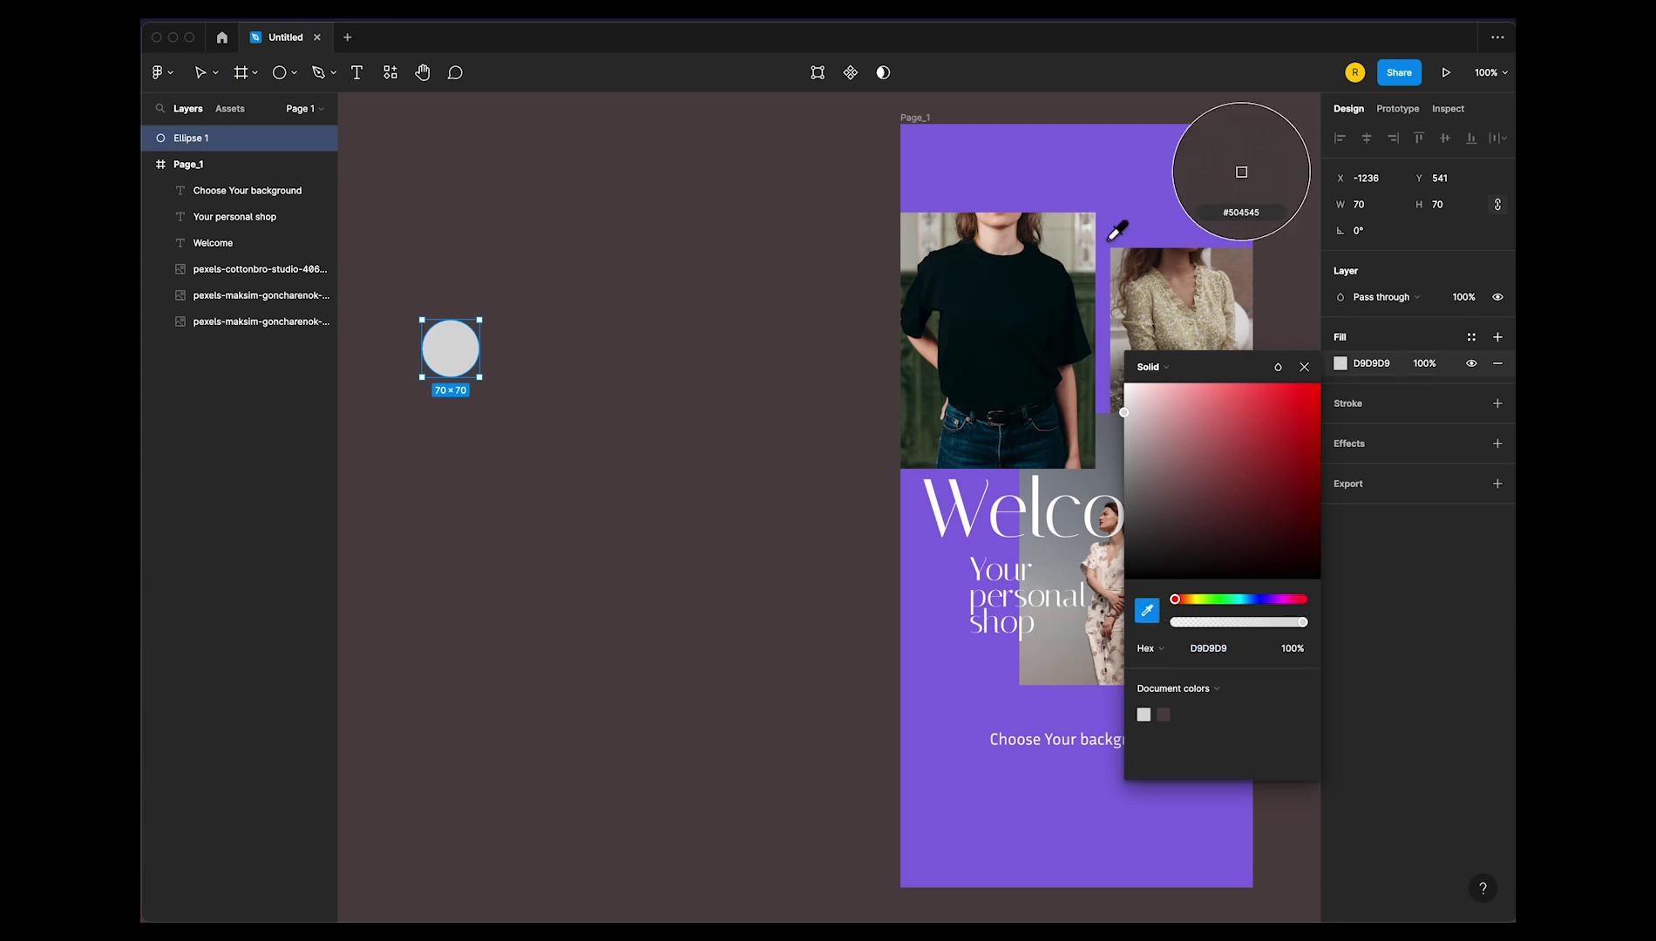
{"action": "left_click", "coordinate": [1079, 187]}
{"action": "left_click", "coordinate": [662, 448]}
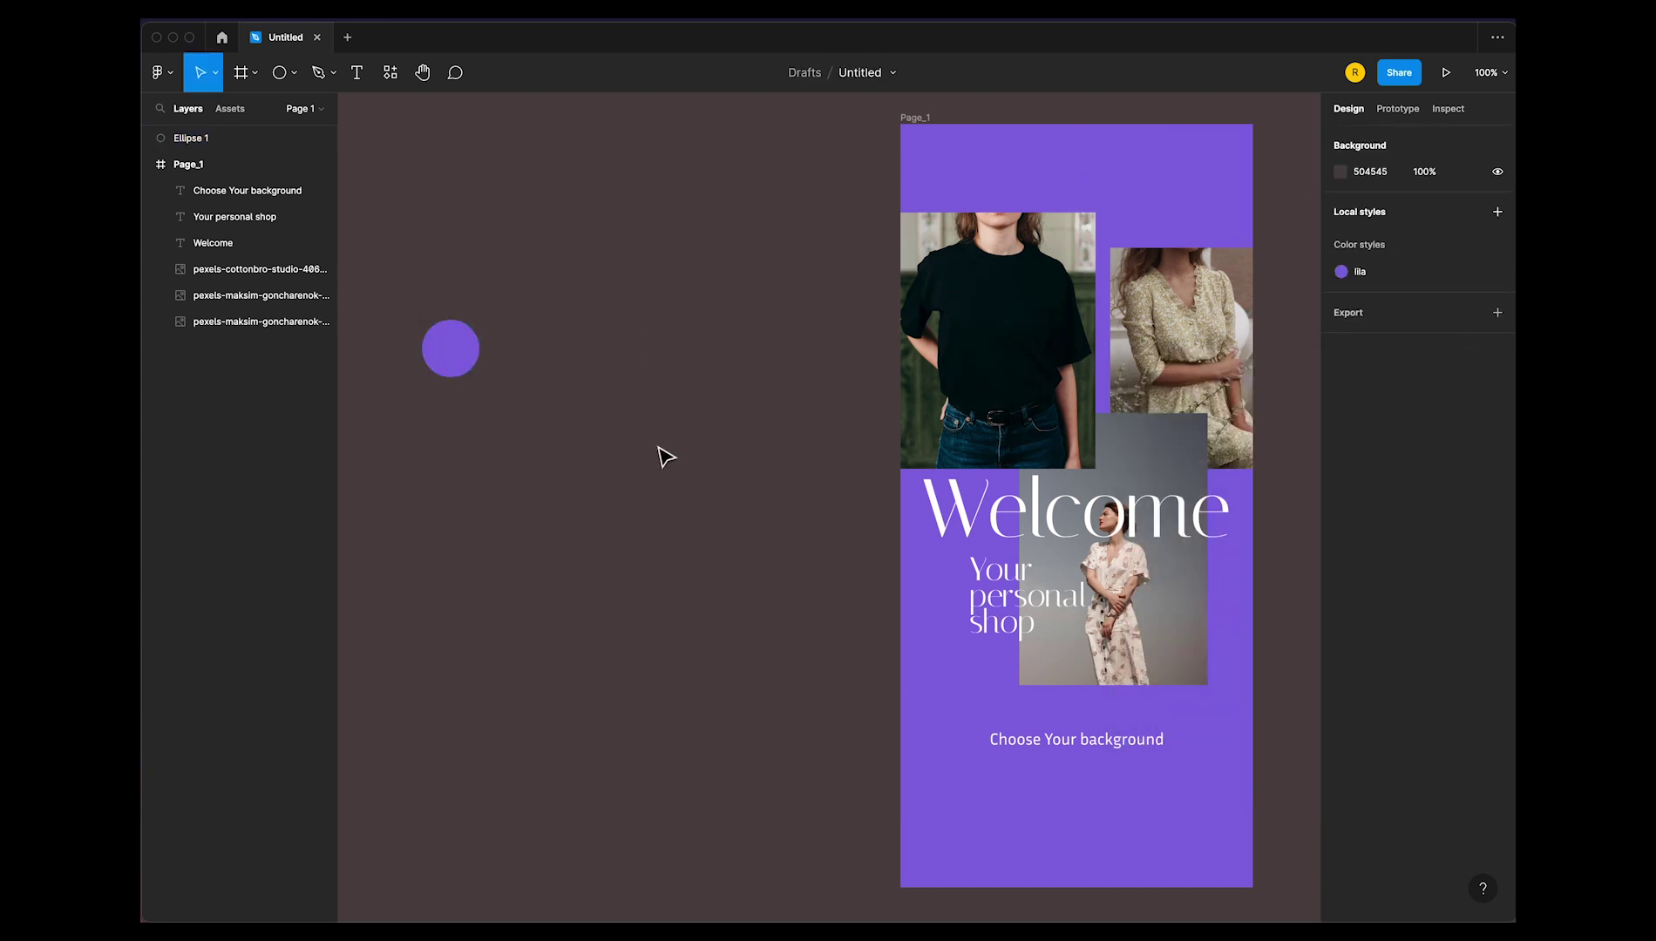
Give the purple circle a 0.5 near-white FFFFFD outline
{"action": "left_click", "coordinate": [470, 346]}
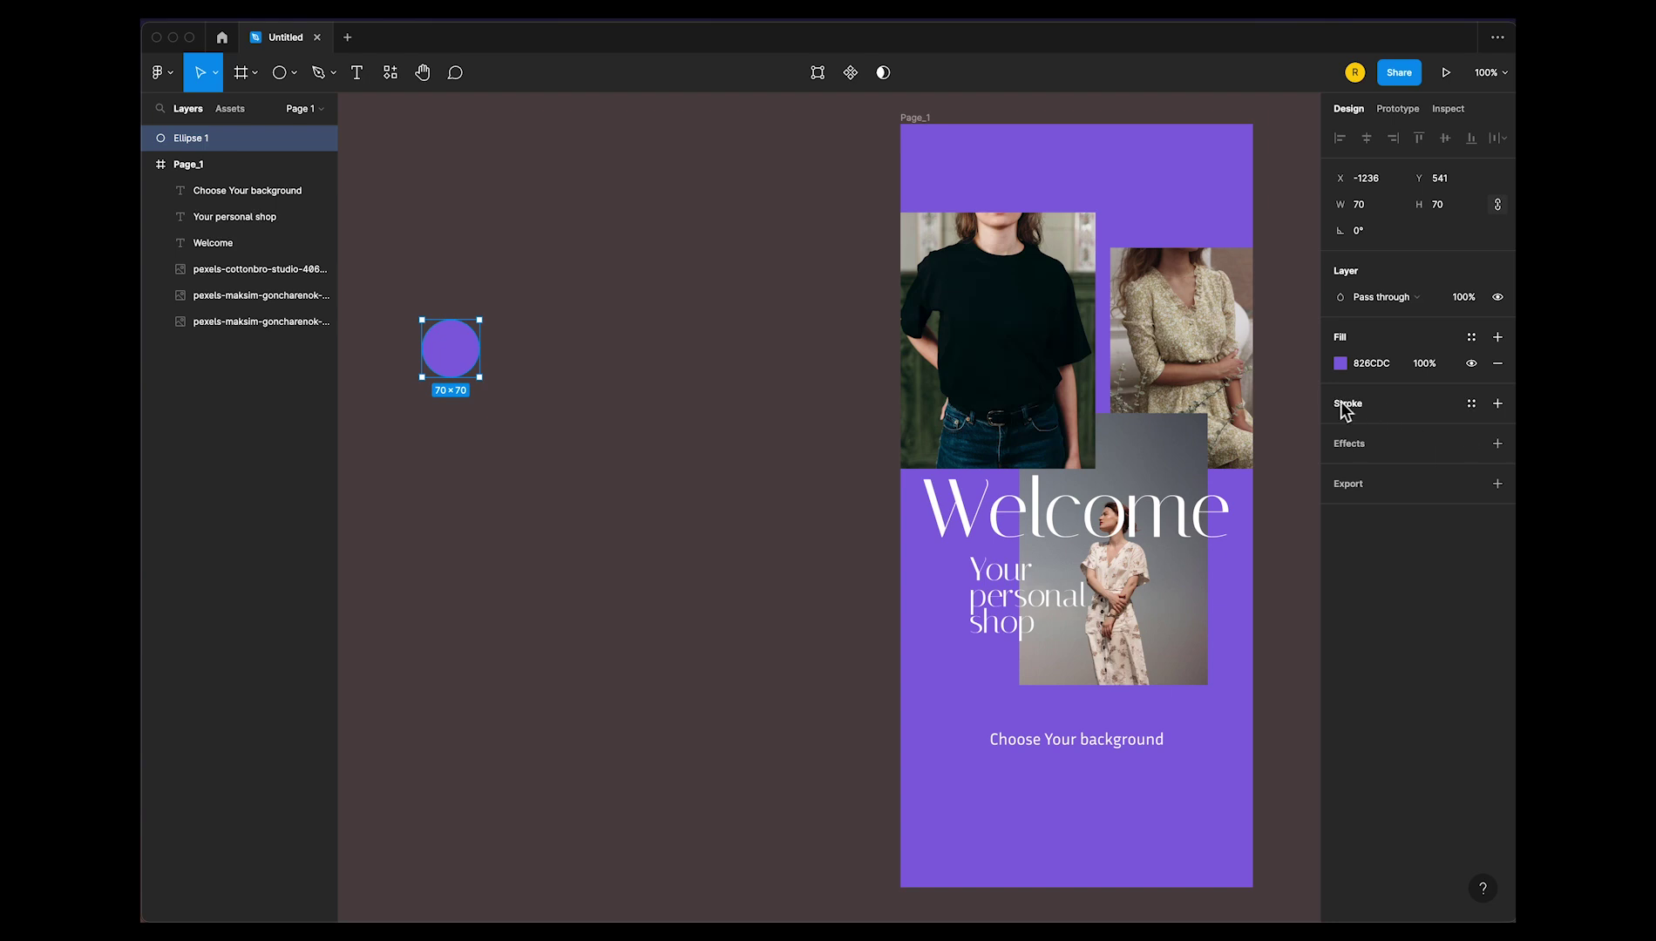
{"action": "left_click", "coordinate": [1498, 405]}
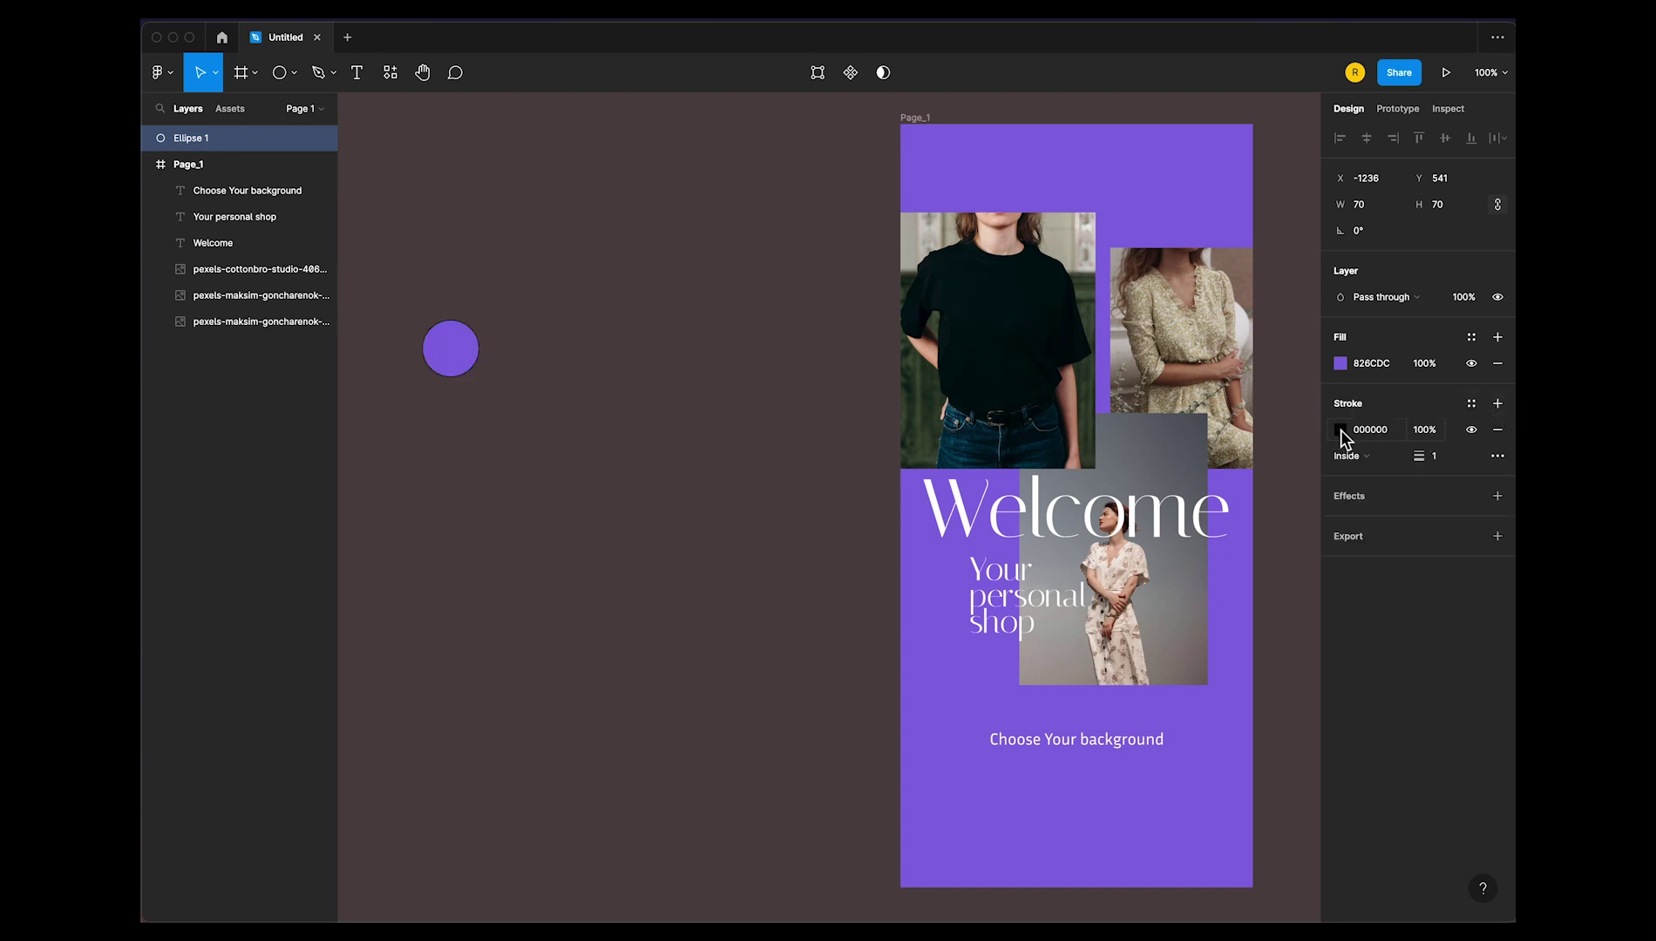
{"action": "left_click", "coordinate": [1341, 430]}
{"action": "left_click", "coordinate": [1127, 451]}
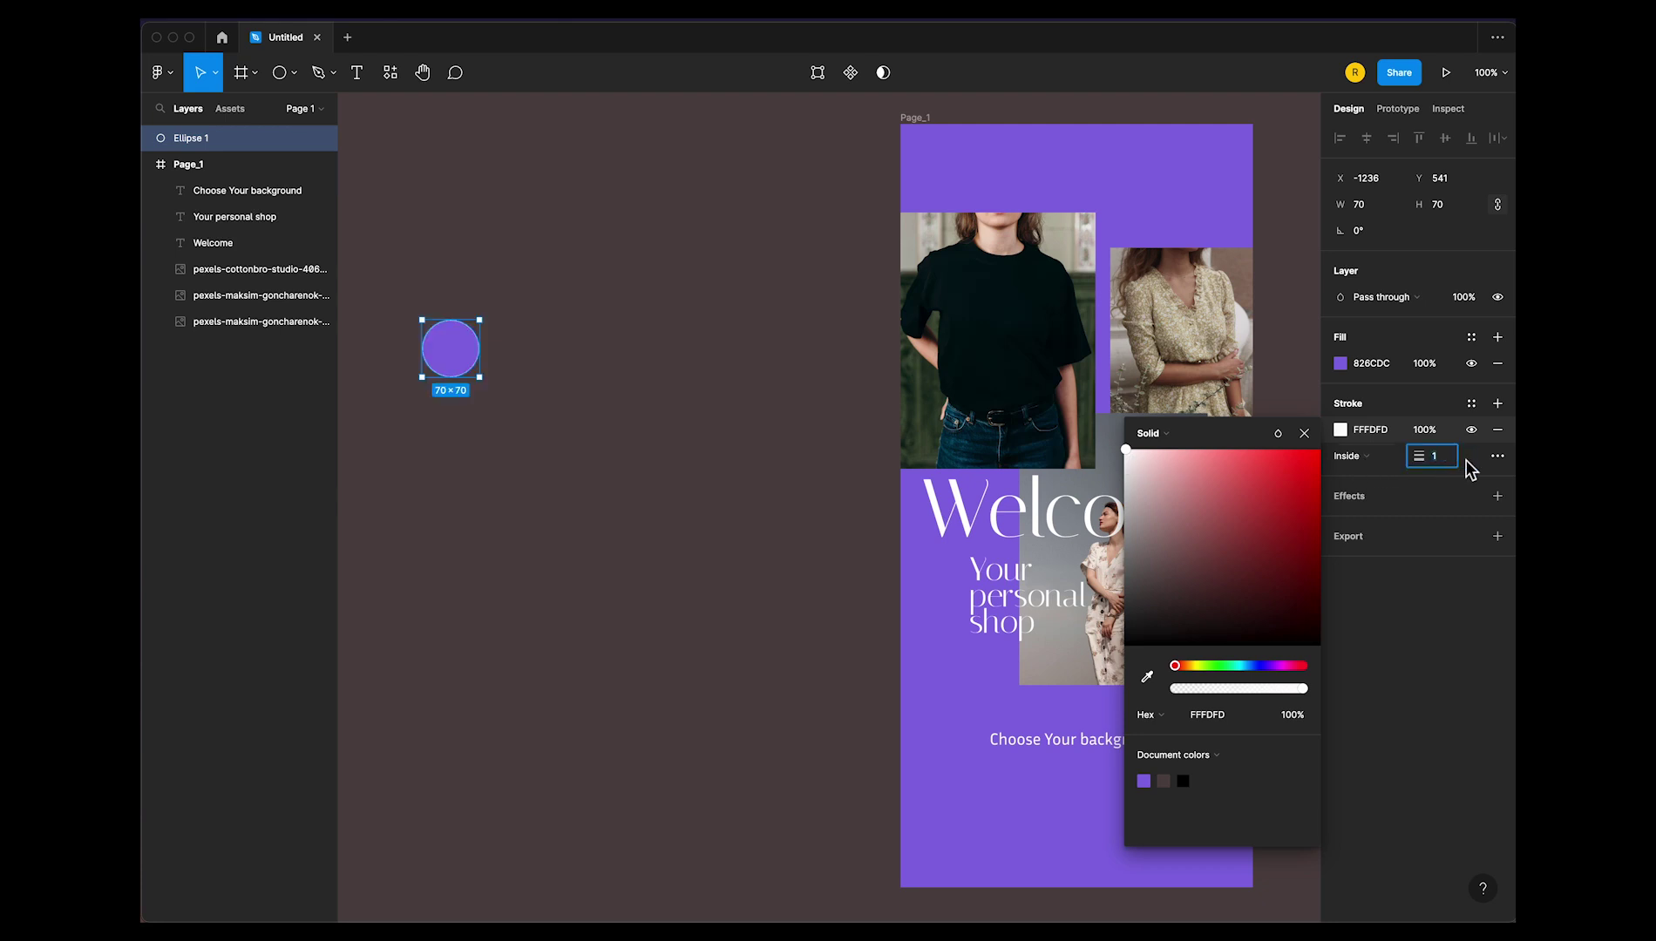
{"action": "type", "text": ".5"}
{"action": "key", "text": "Return"}
{"action": "left_click", "coordinate": [683, 560]}
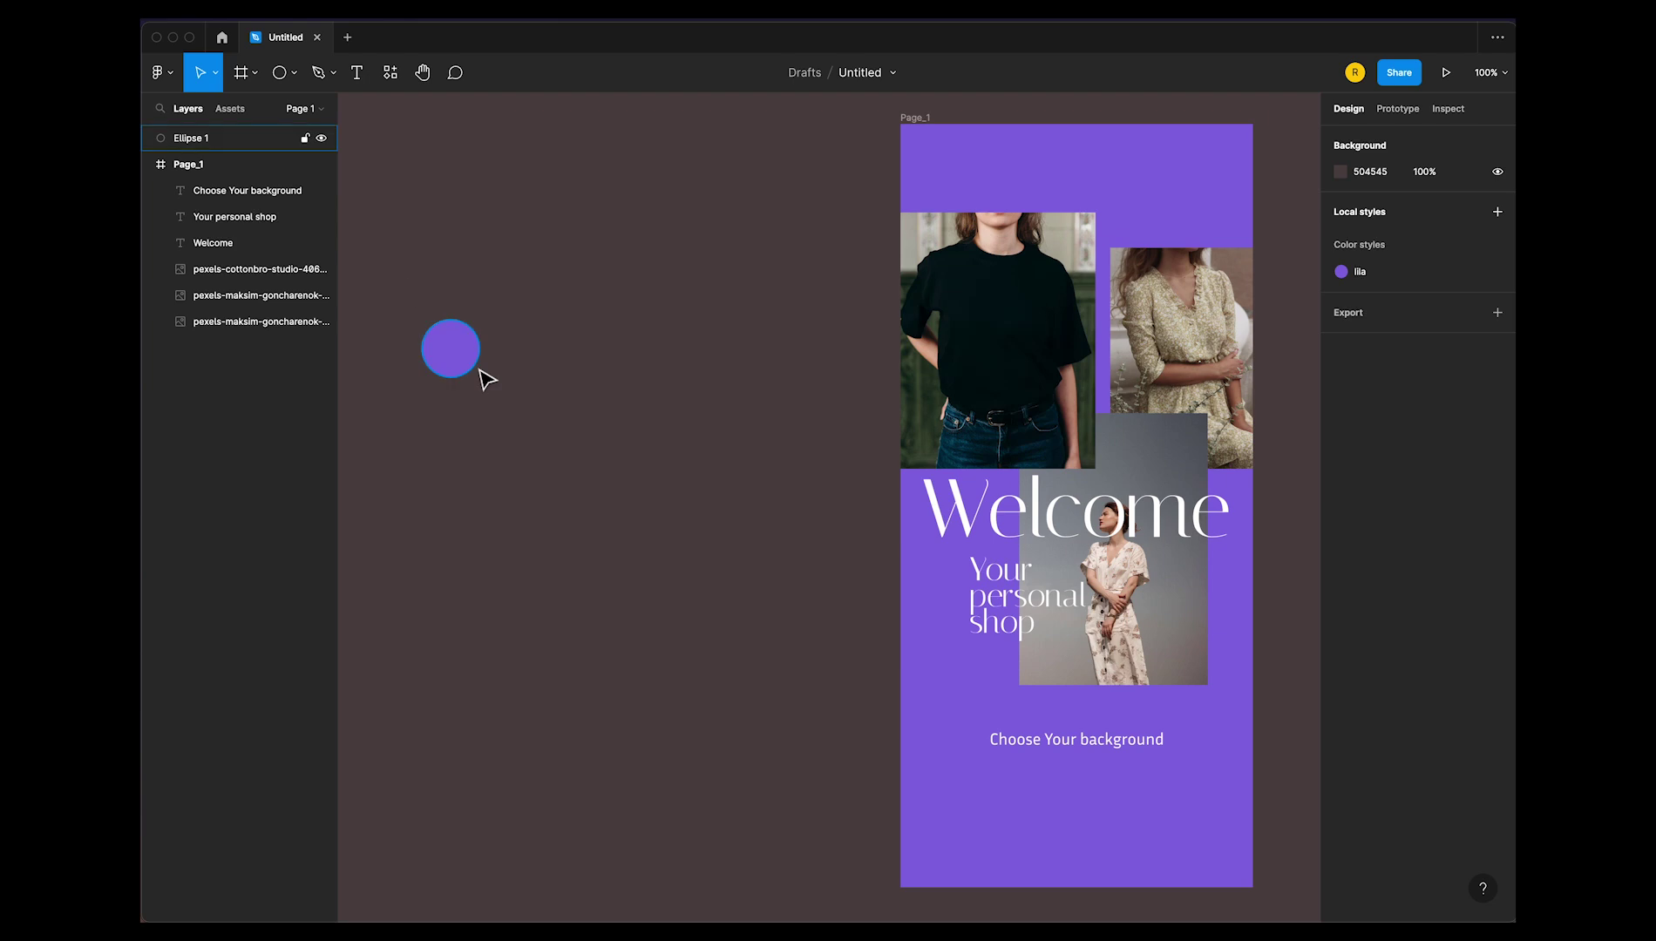
Duplicate the circle, recolour the copy pink-red DC6C73, then duplicate the pink circle
{"action": "left_click_drag", "start_coordinate": [459, 371], "coordinate": [569, 381]}
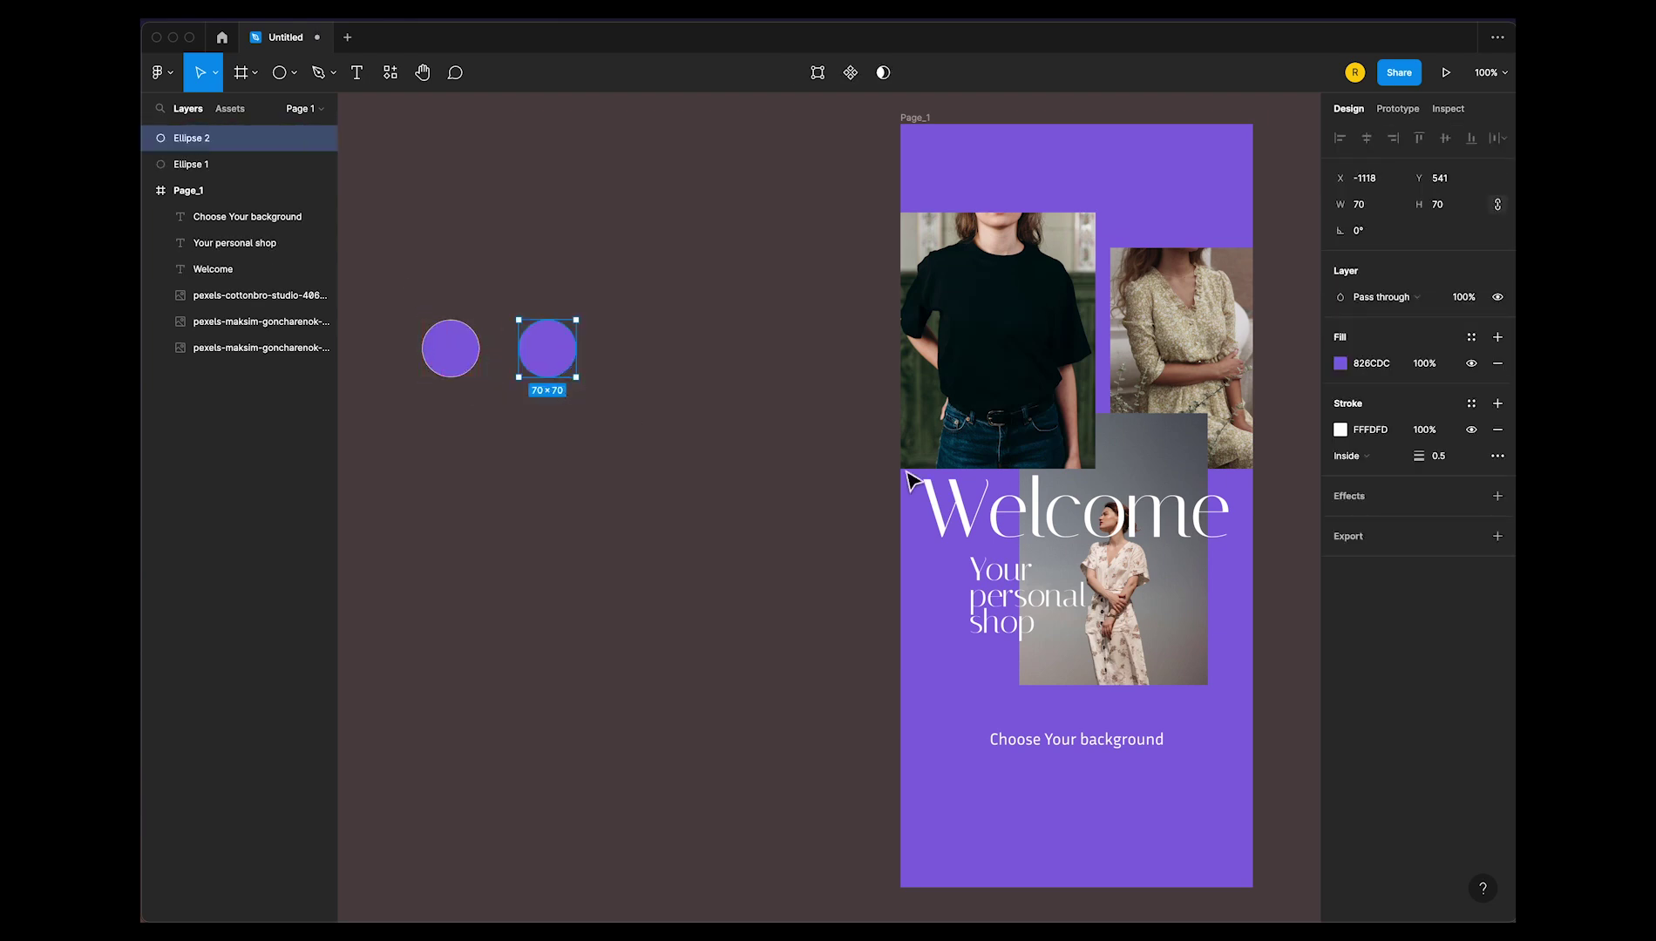
{"action": "left_click", "coordinate": [1340, 363]}
{"action": "left_click_drag", "start_coordinate": [1266, 601], "coordinate": [1281, 601]}
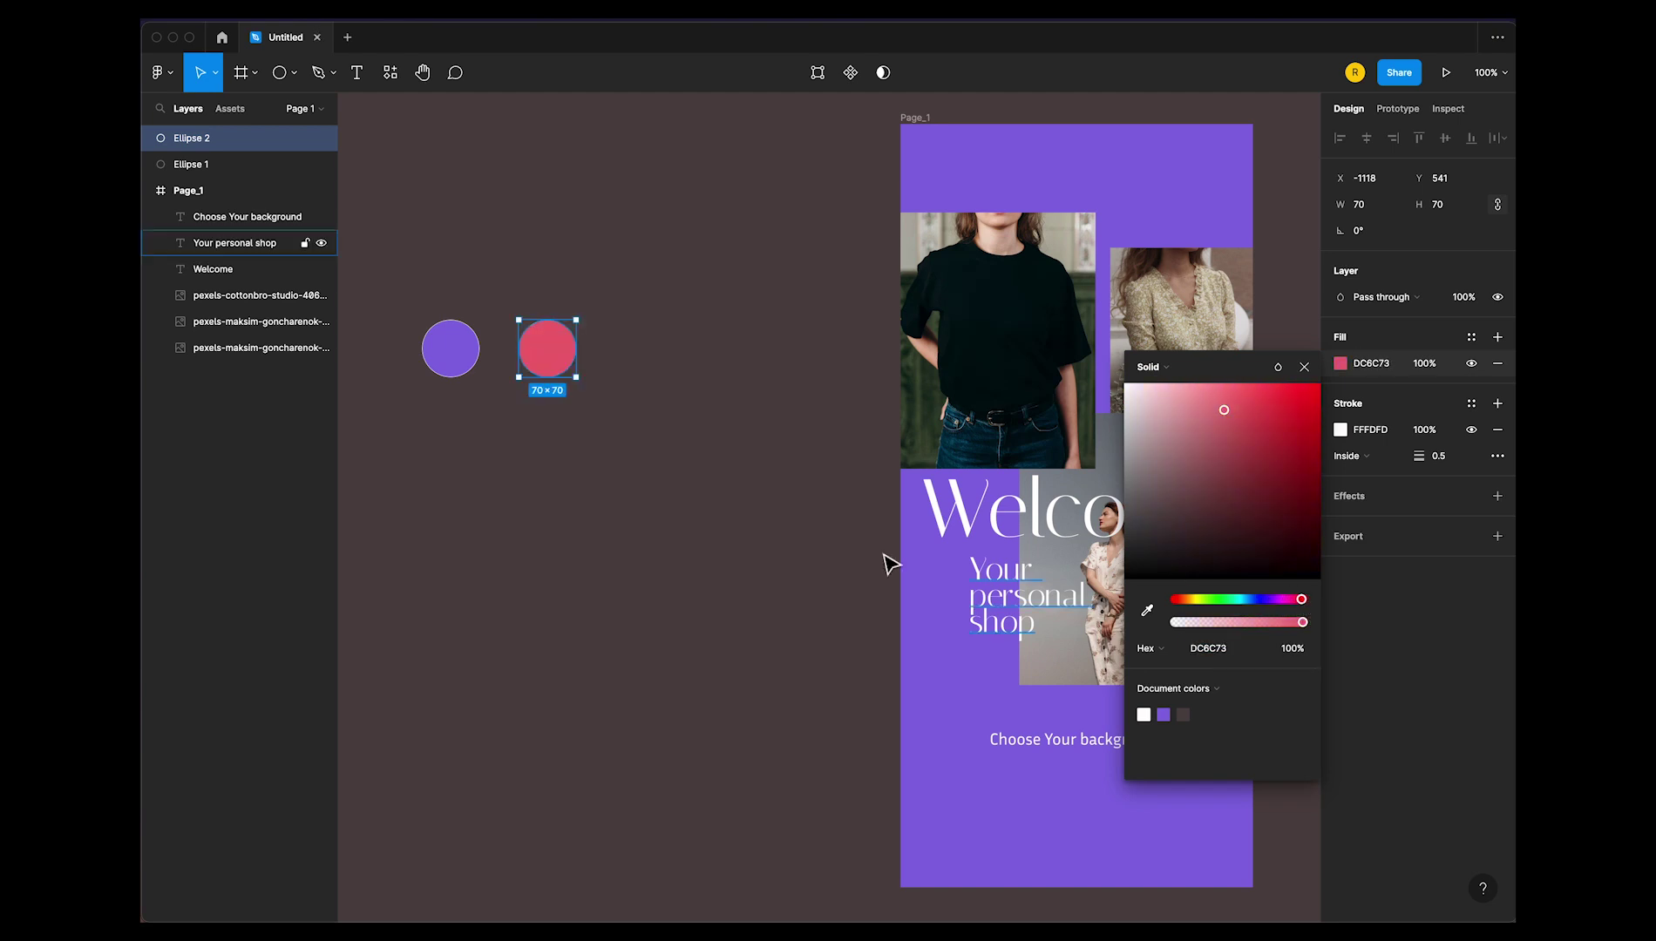
{"action": "left_click", "coordinate": [743, 549]}
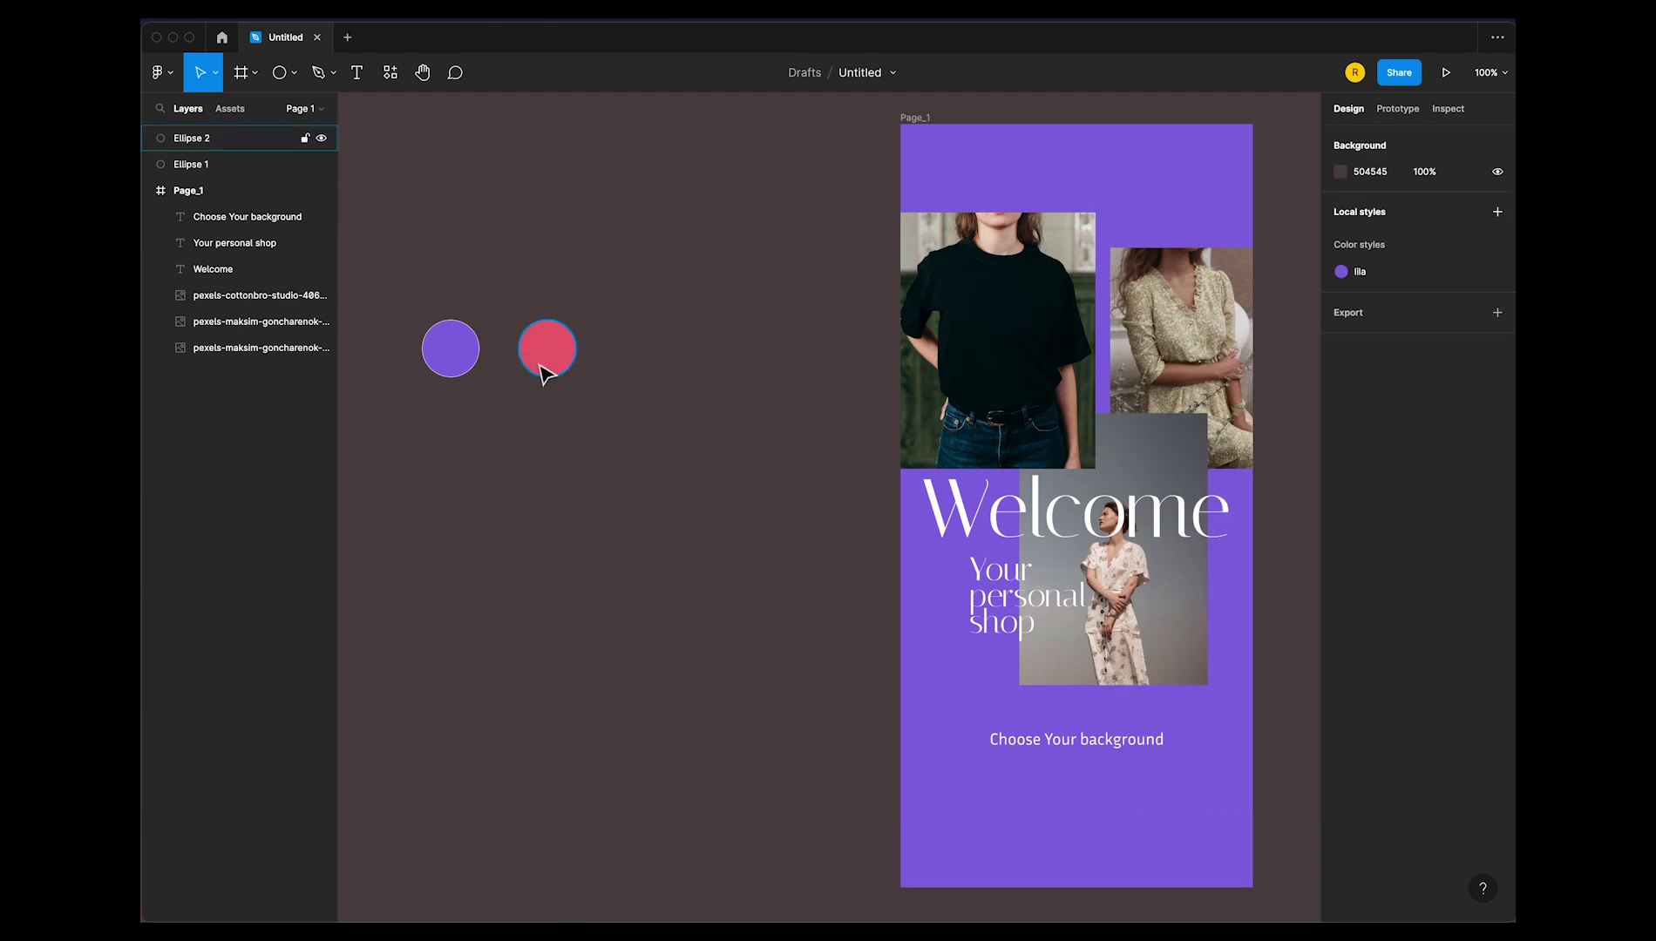
{"action": "left_click_drag", "start_coordinate": [545, 375], "coordinate": [636, 386], "text": "alt"}
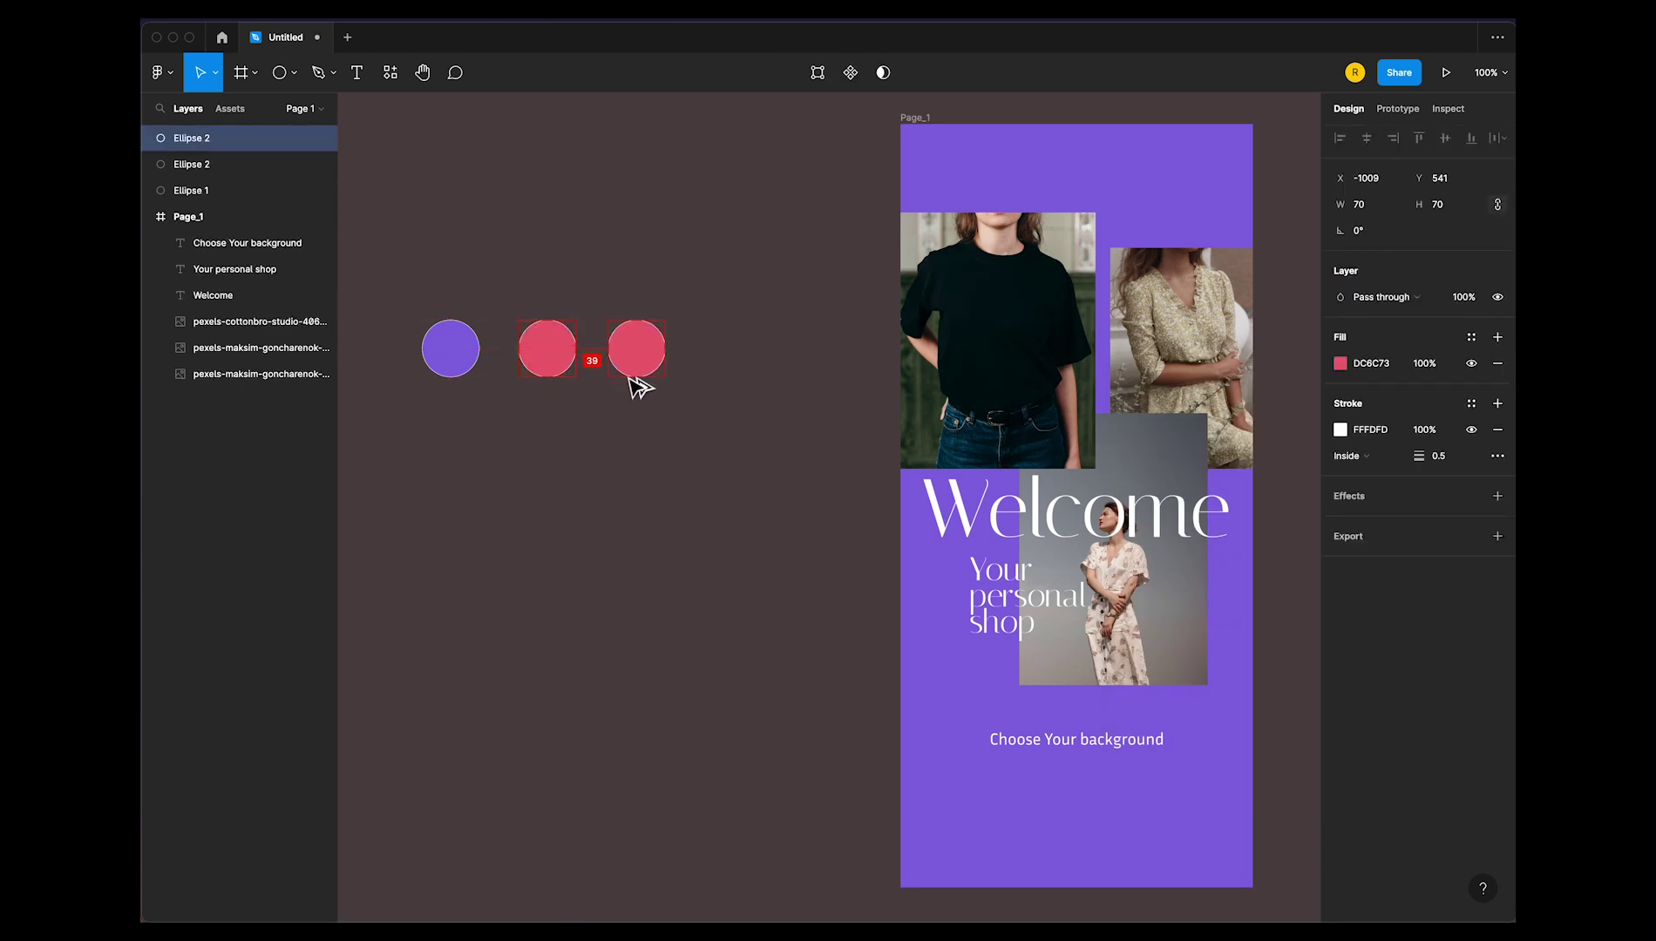
Change the third circle's fill to the sand texture image from the desktop
{"action": "left_click", "coordinate": [1340, 363]}
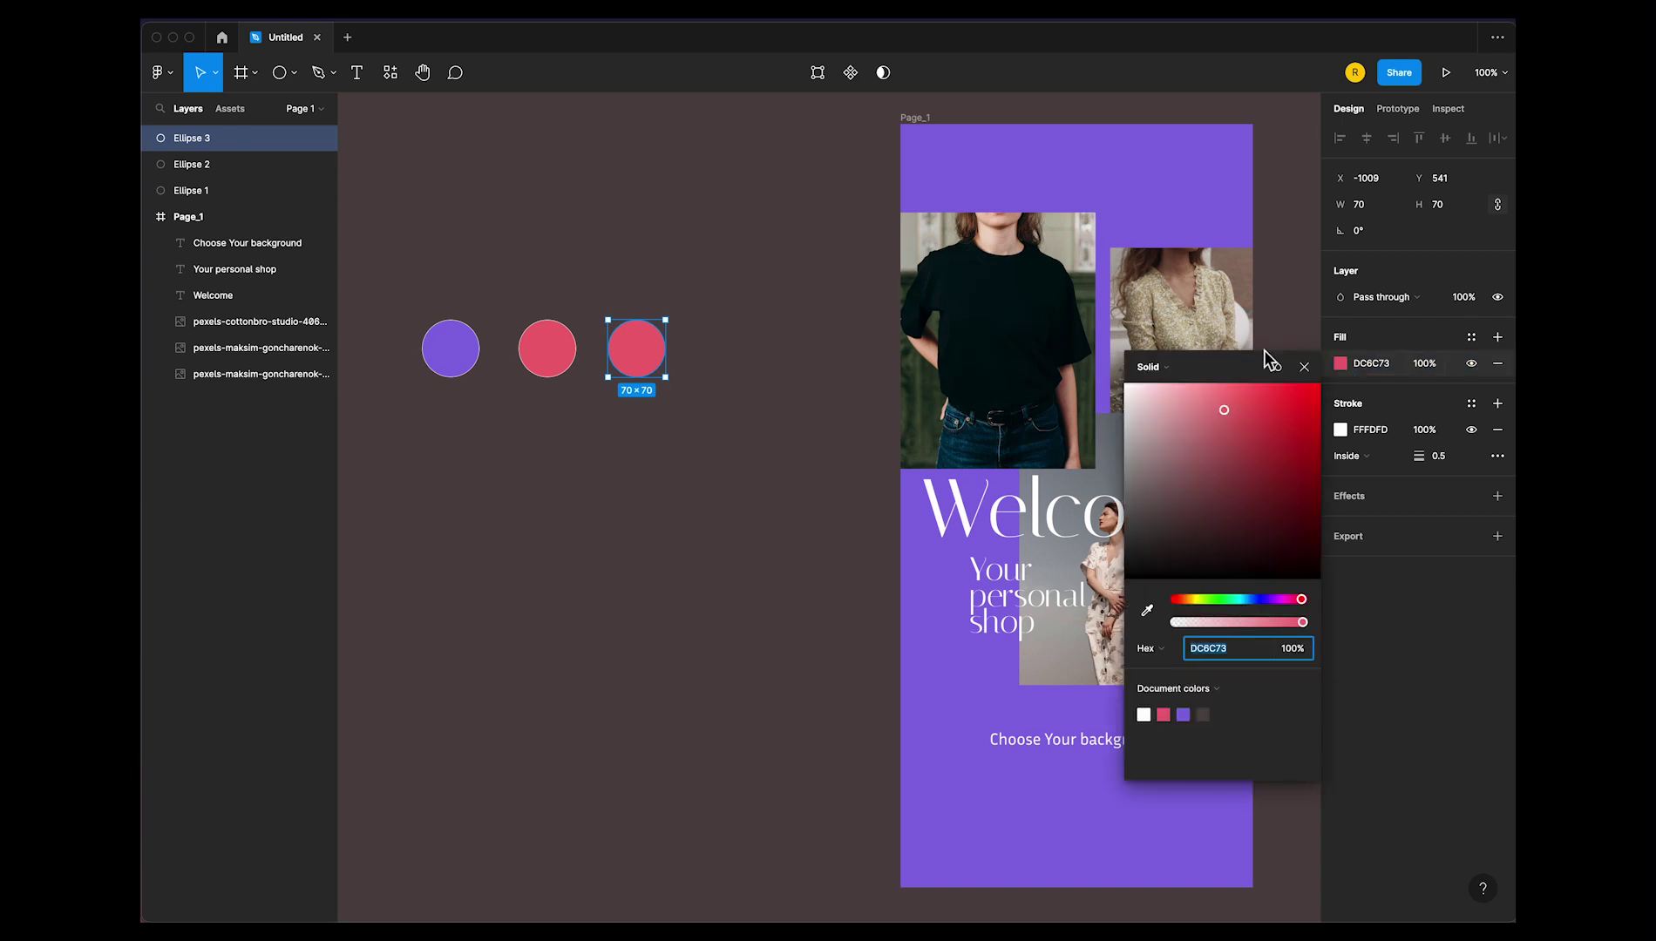
{"action": "left_click", "coordinate": [1170, 373]}
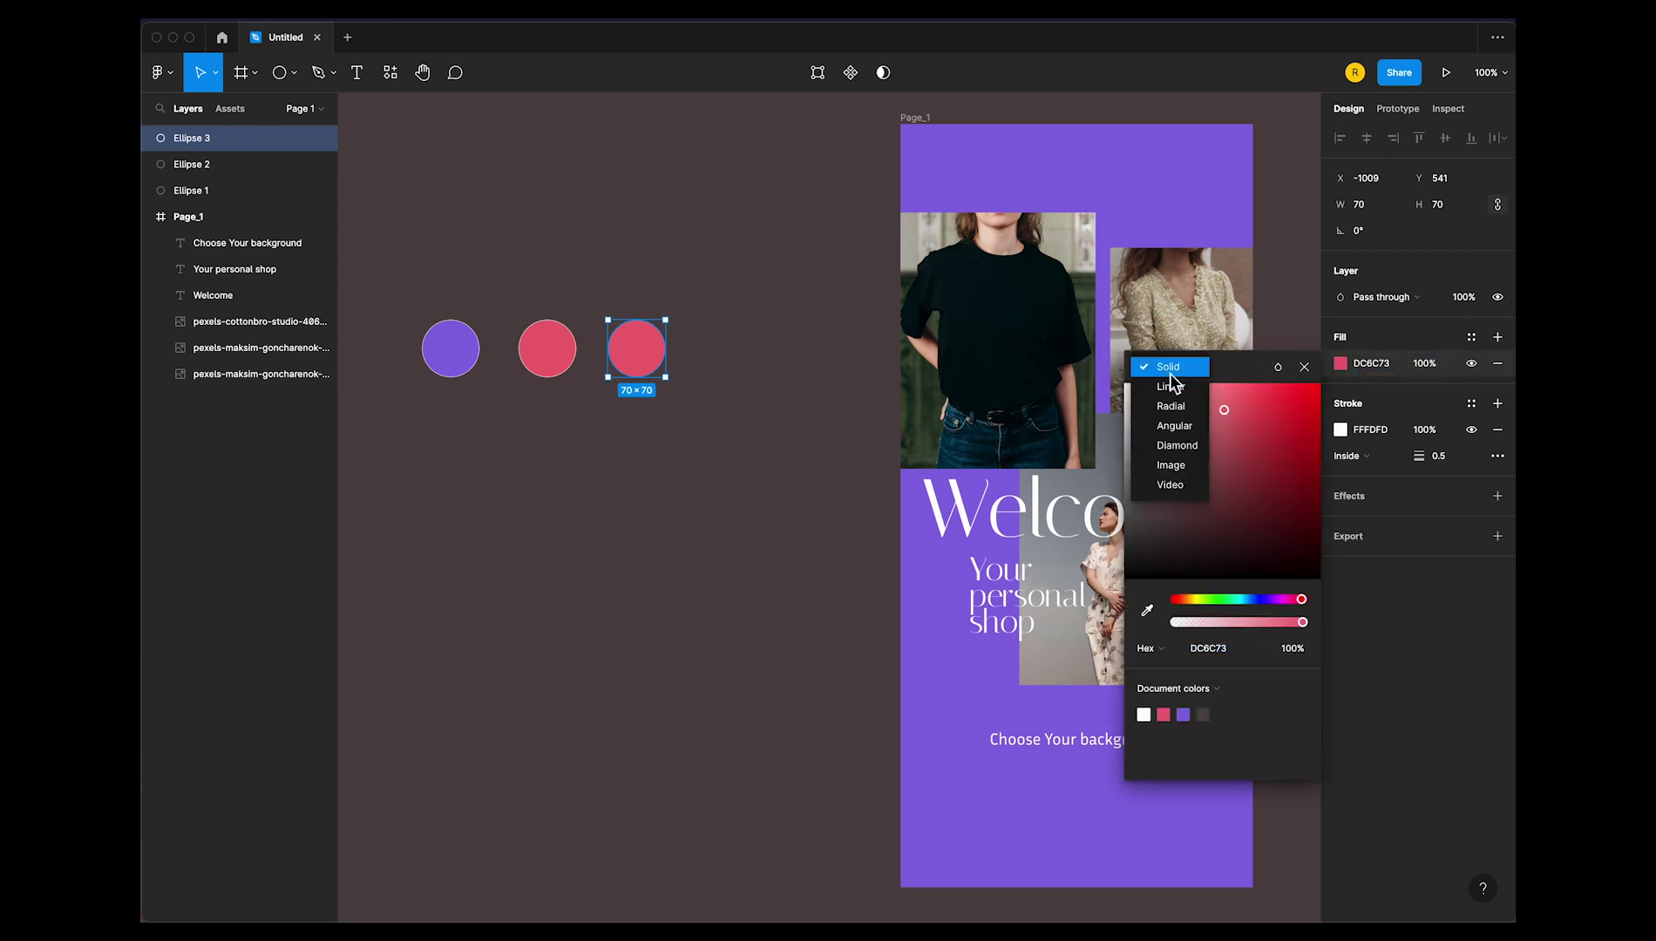
{"action": "left_click", "coordinate": [1170, 470]}
{"action": "left_click", "coordinate": [1223, 483]}
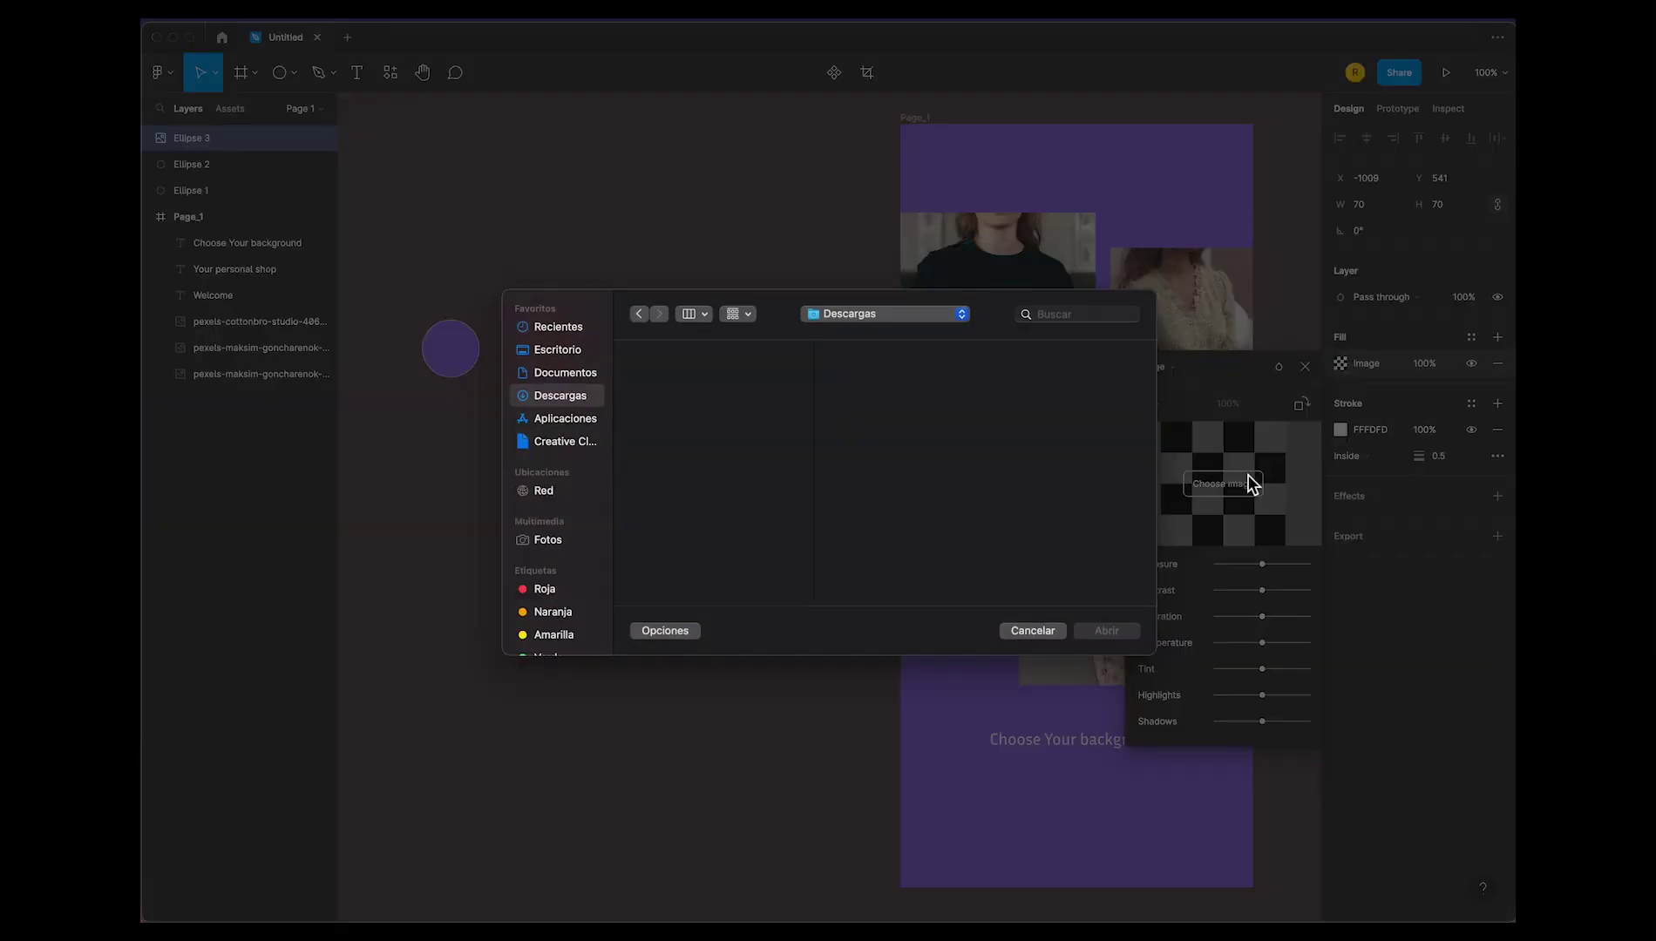
{"action": "left_click", "coordinate": [569, 351]}
{"action": "left_click", "coordinate": [676, 394]}
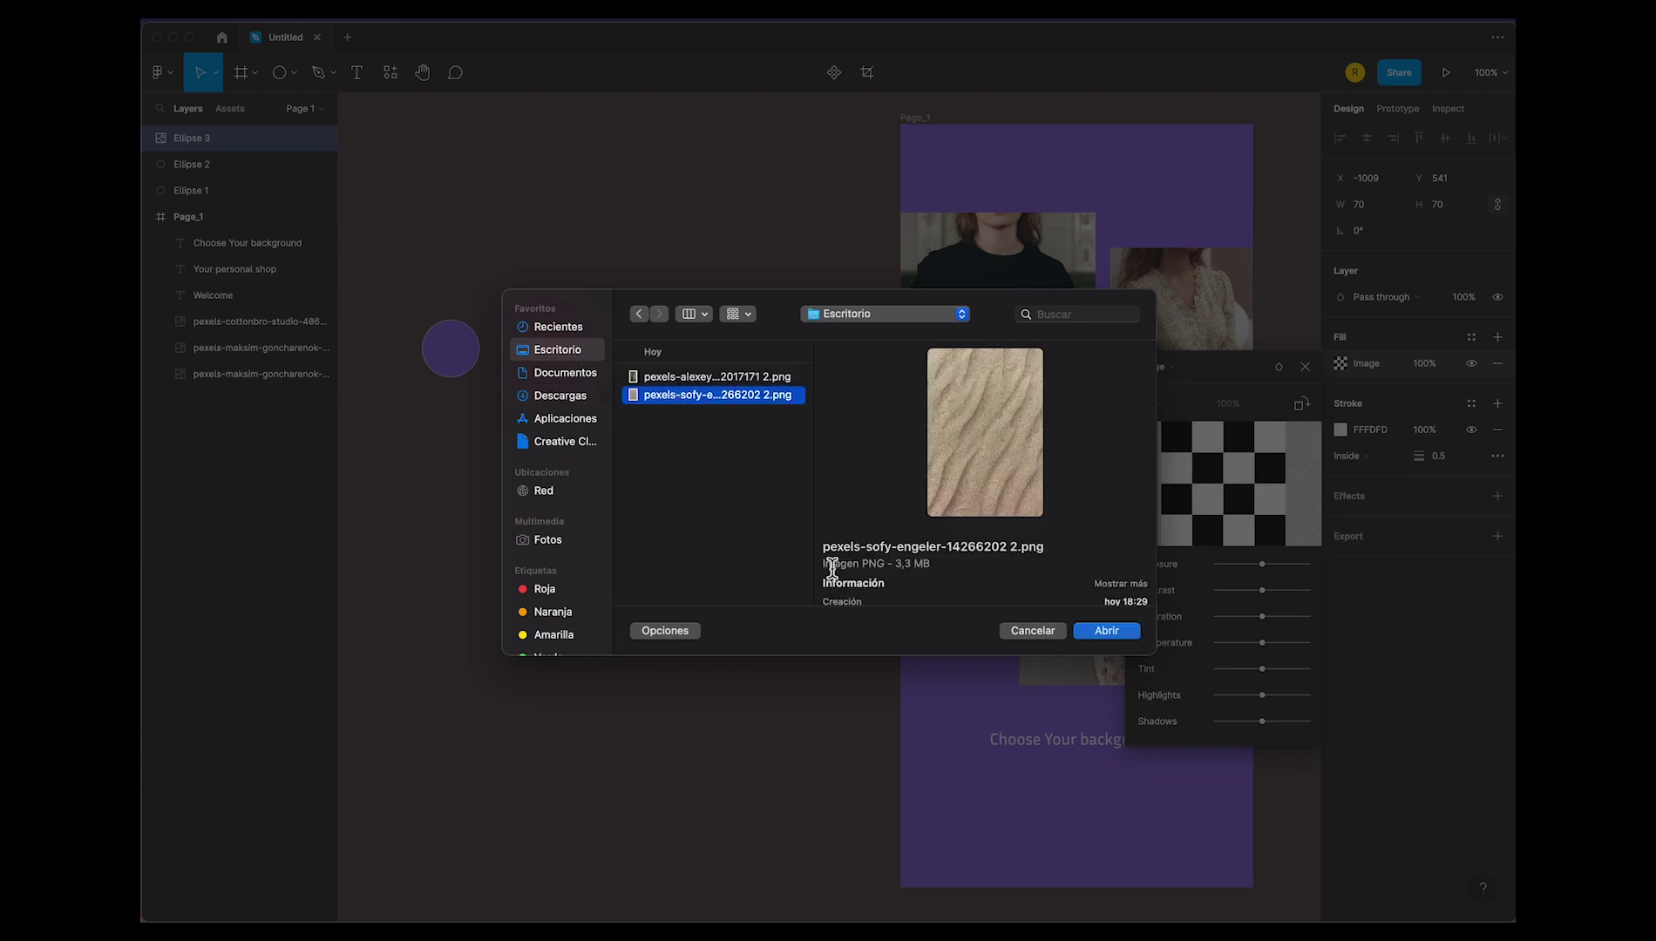
{"action": "left_click", "coordinate": [1107, 631]}
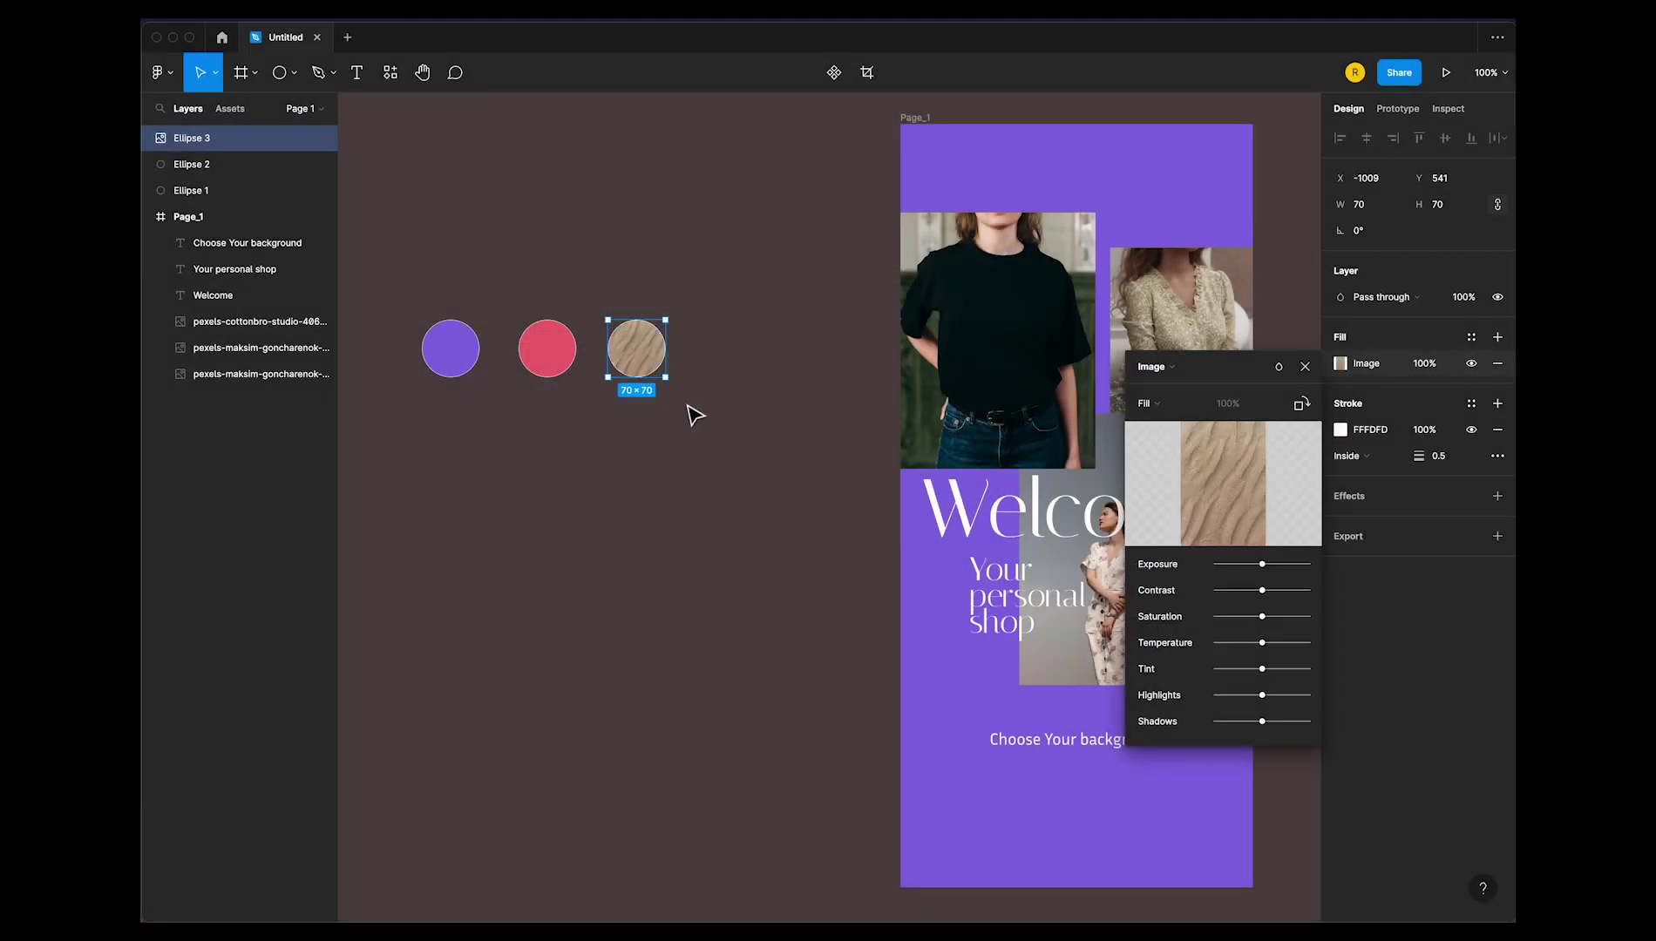
{"action": "key", "text": "Escape"}
Duplicate the sand circle, fill the copy with the palm-leaf photo, and select all four circles
{"action": "left_click_drag", "start_coordinate": [639, 367], "coordinate": [736, 367]}
{"action": "left_click", "coordinate": [1339, 364]}
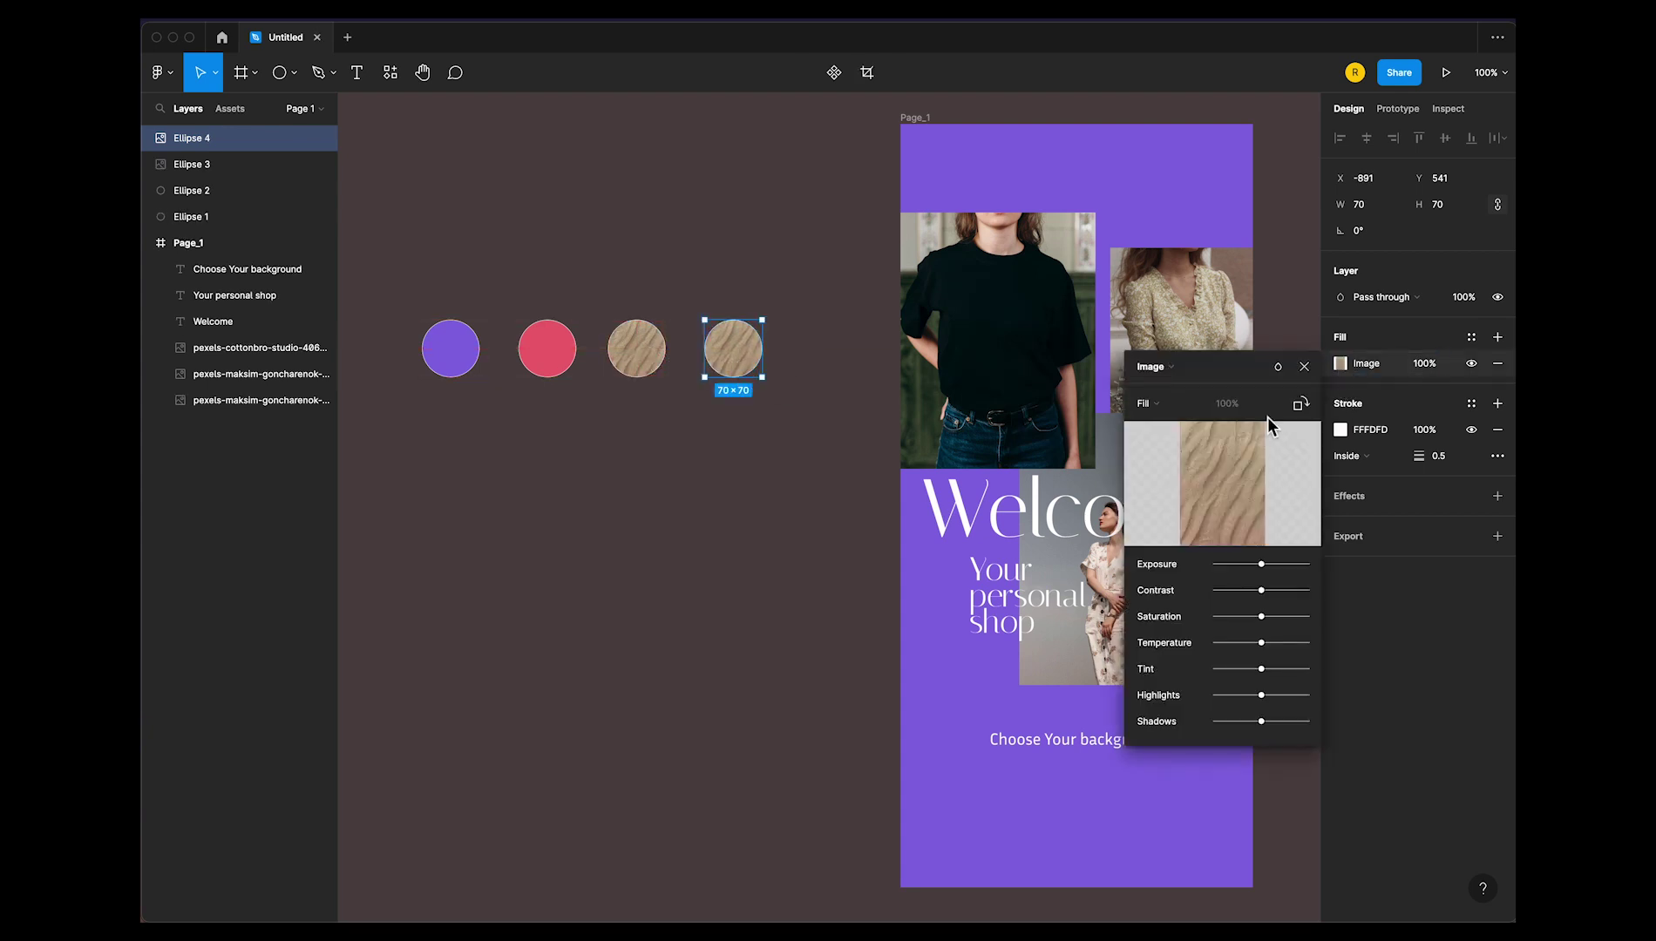
{"action": "left_click", "coordinate": [1221, 480]}
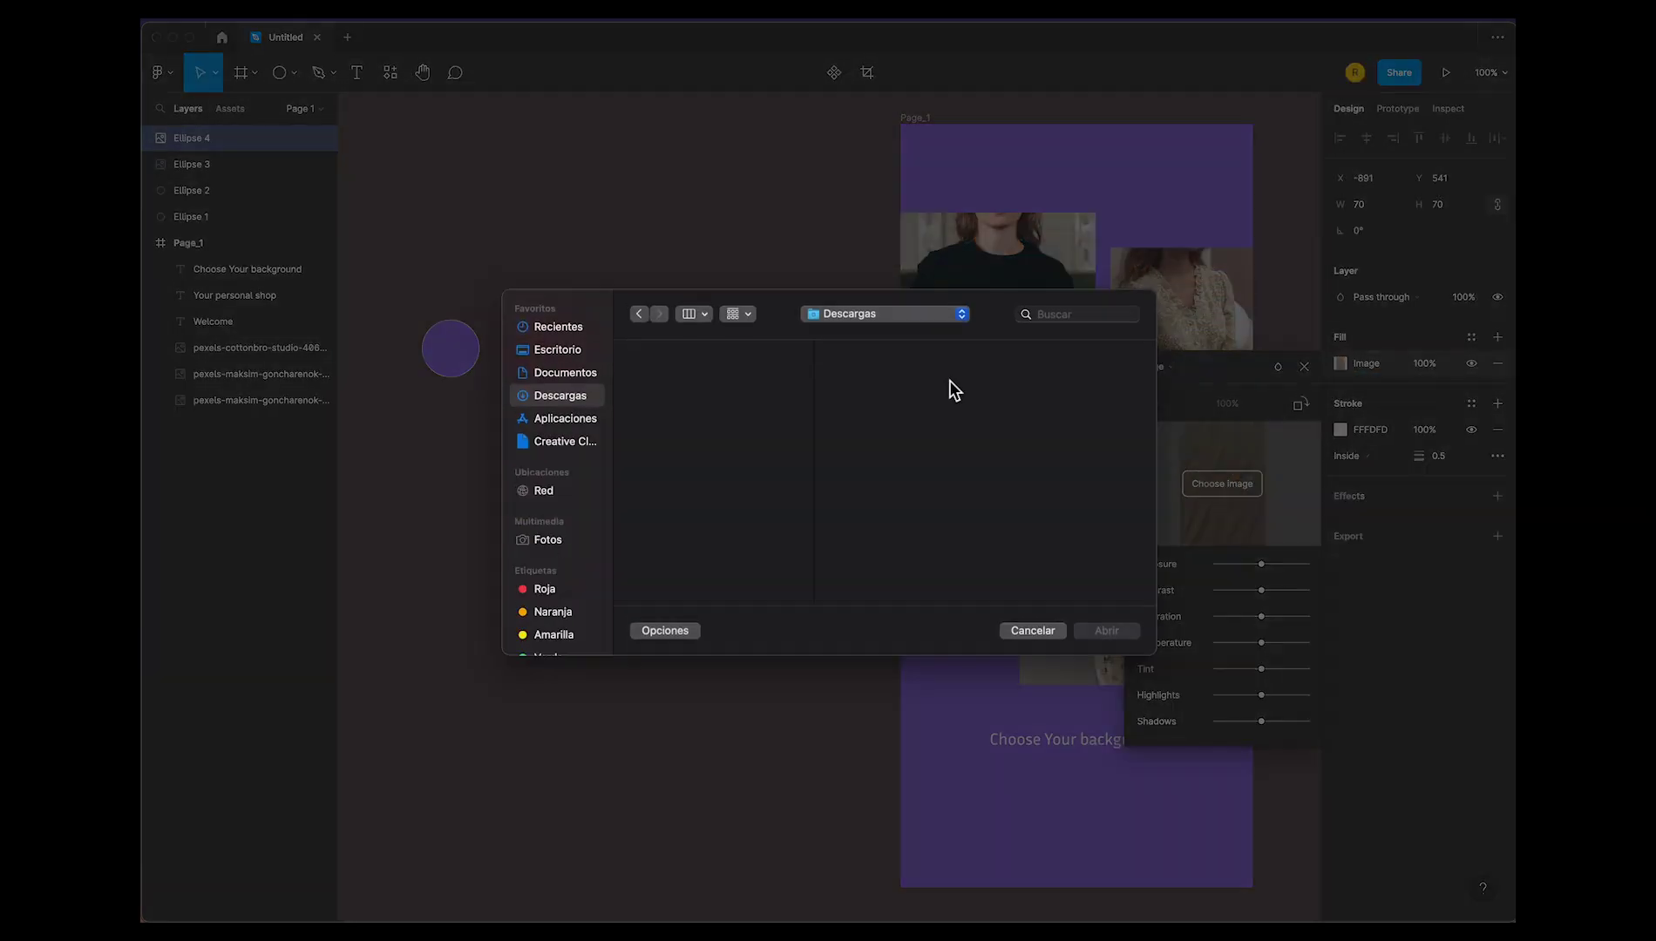
{"action": "left_click", "coordinate": [567, 353]}
{"action": "left_click", "coordinate": [723, 378]}
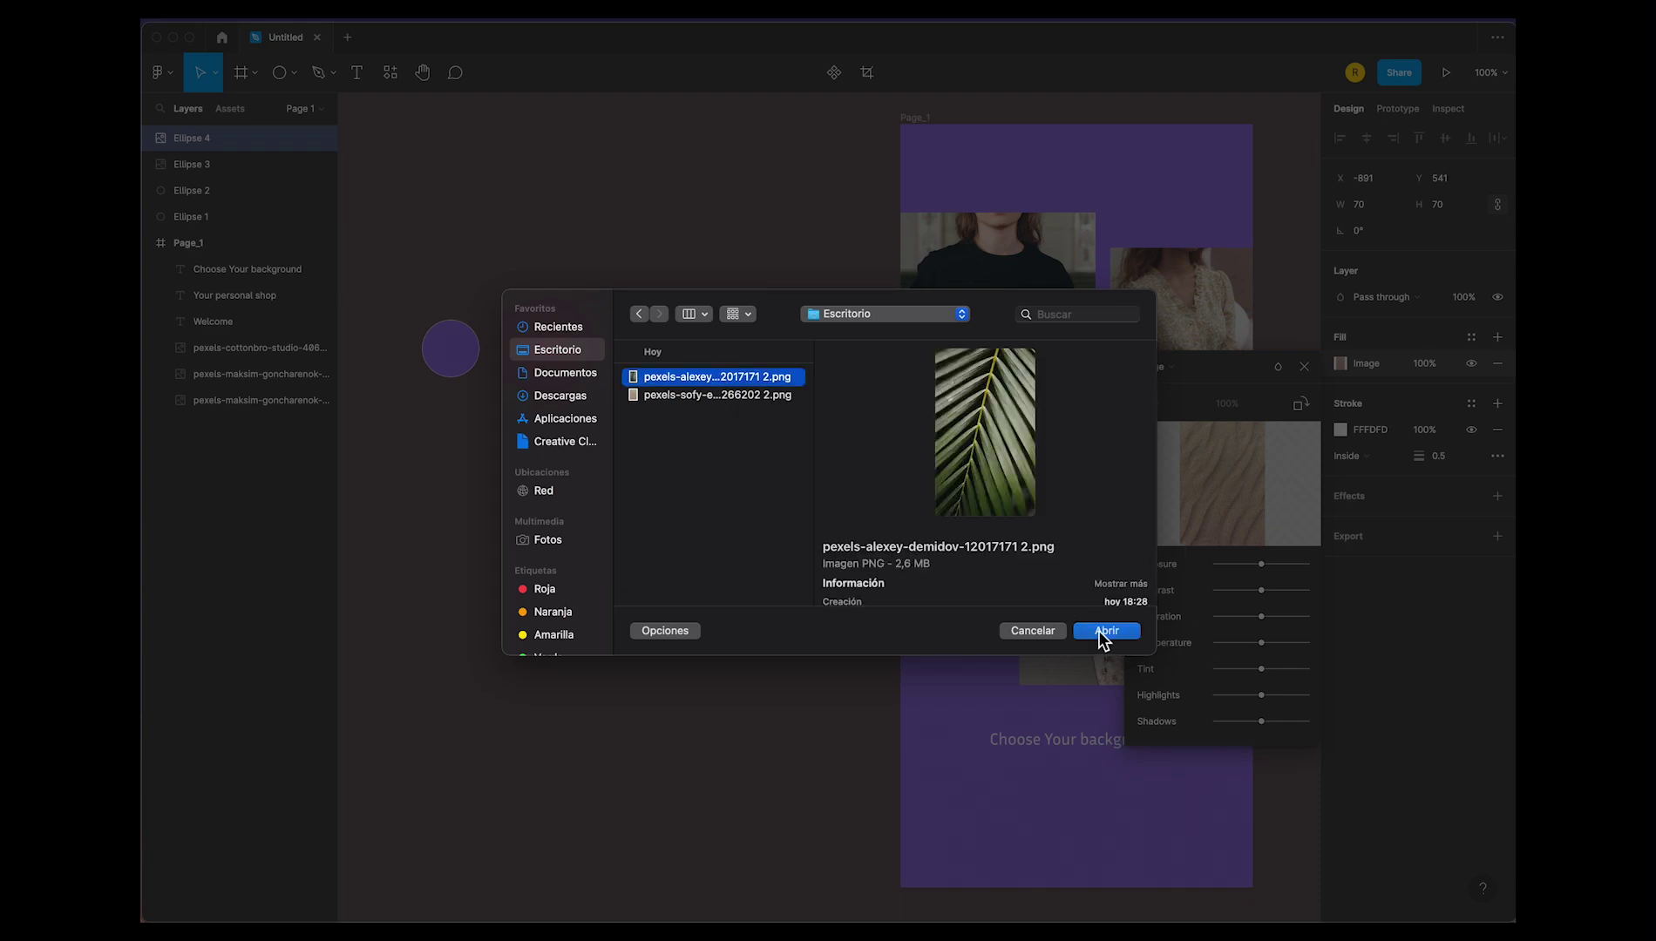
{"action": "left_click", "coordinate": [1104, 631]}
{"action": "key", "text": "Escape"}
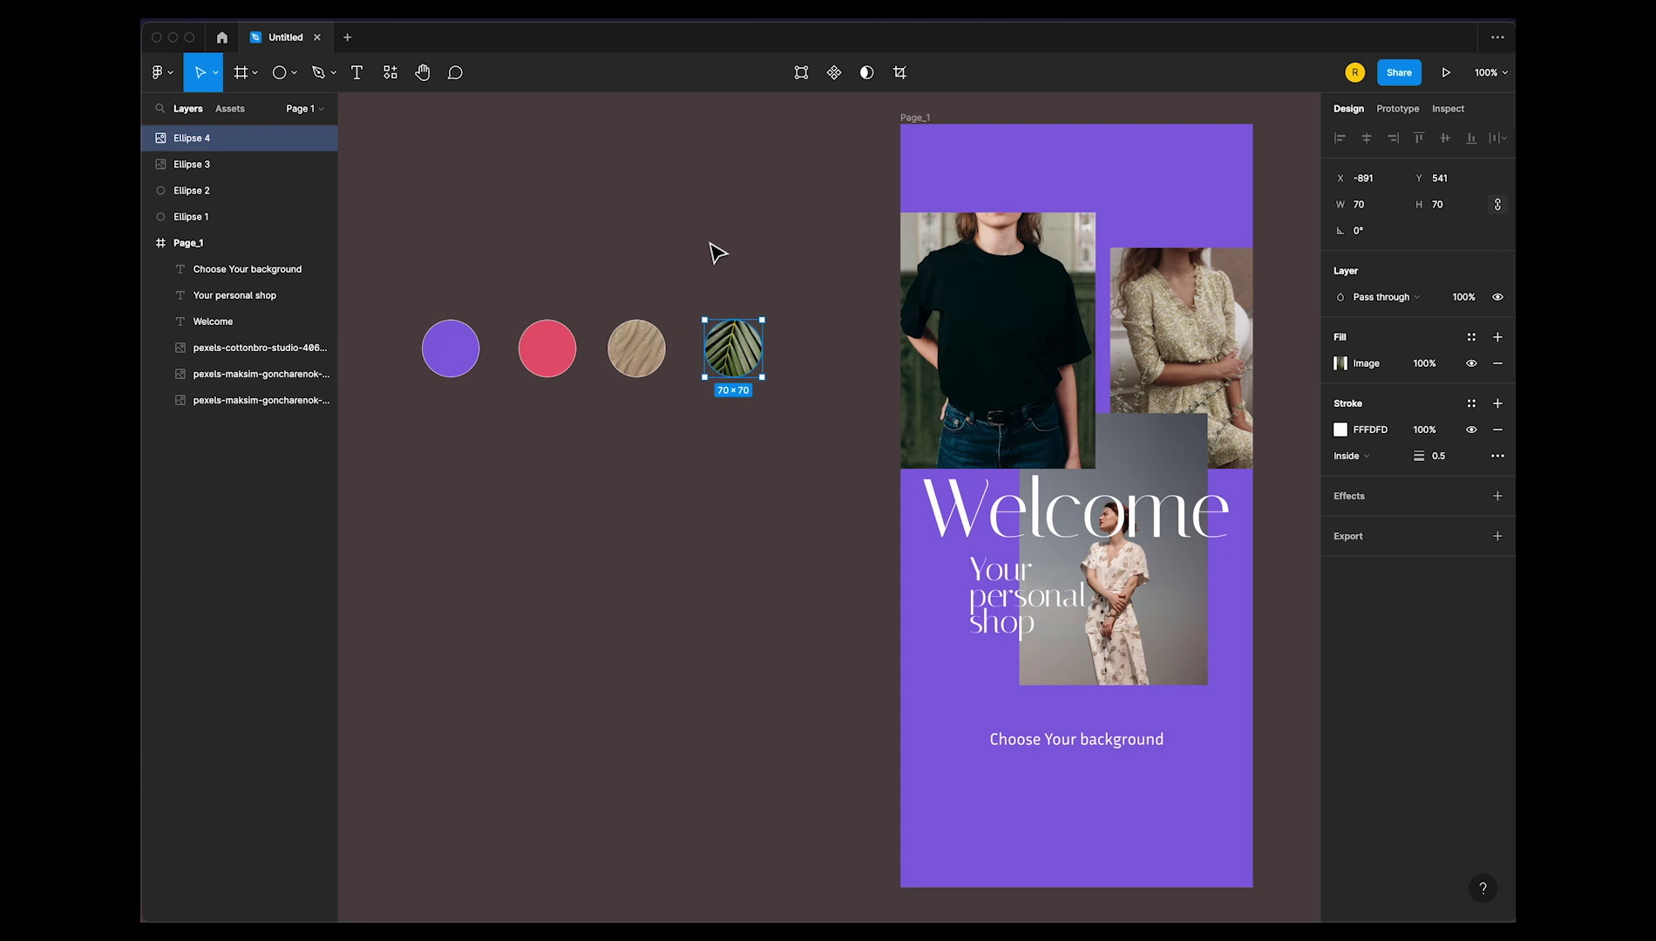
{"action": "left_click", "coordinate": [716, 253]}
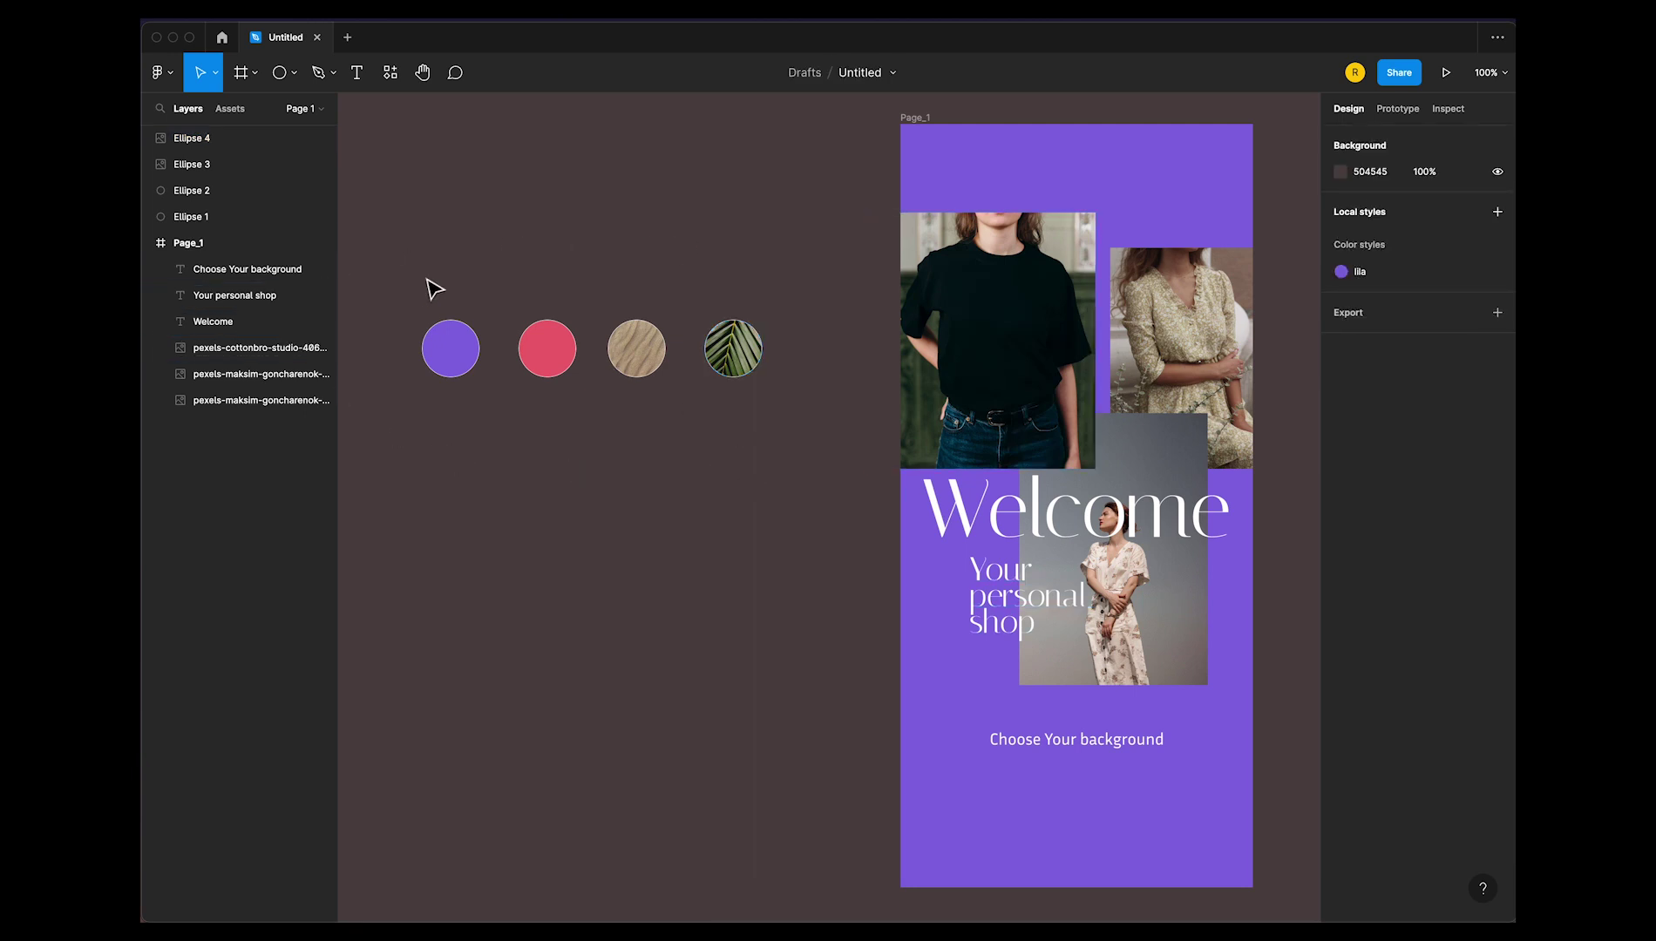
{"action": "left_click_drag", "start_coordinate": [434, 288], "coordinate": [795, 395]}
Copy the four circles into a row below and set that row to Multiply blending
{"action": "left_click_drag", "start_coordinate": [647, 374], "coordinate": [655, 451]}
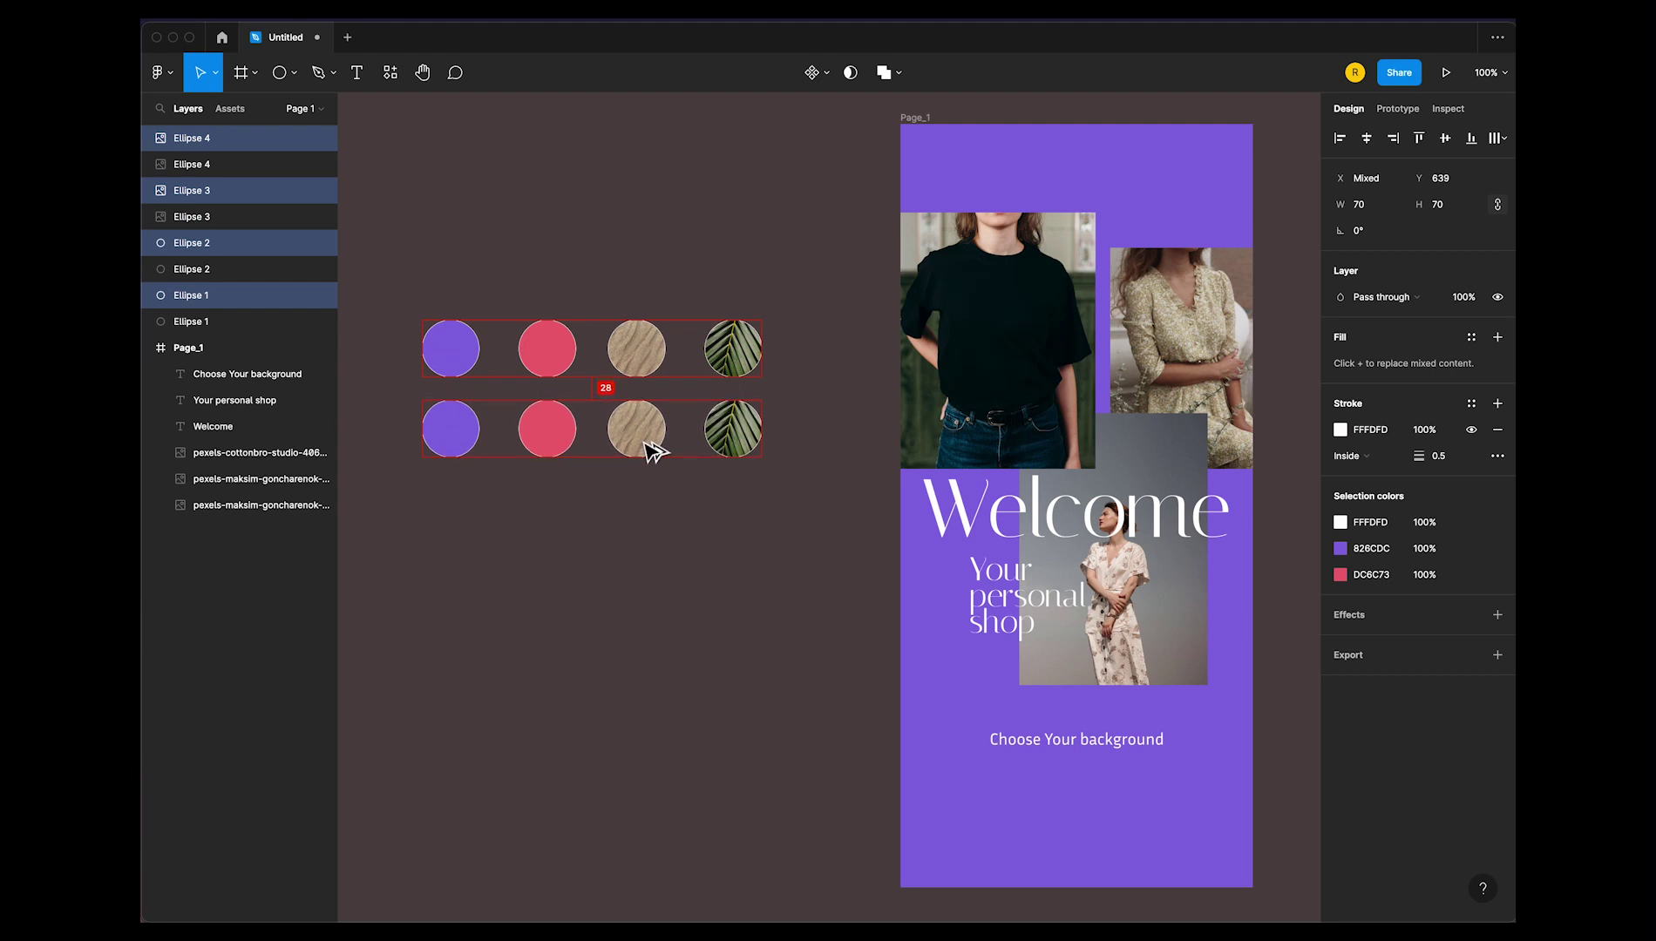
{"action": "left_click", "coordinate": [659, 506]}
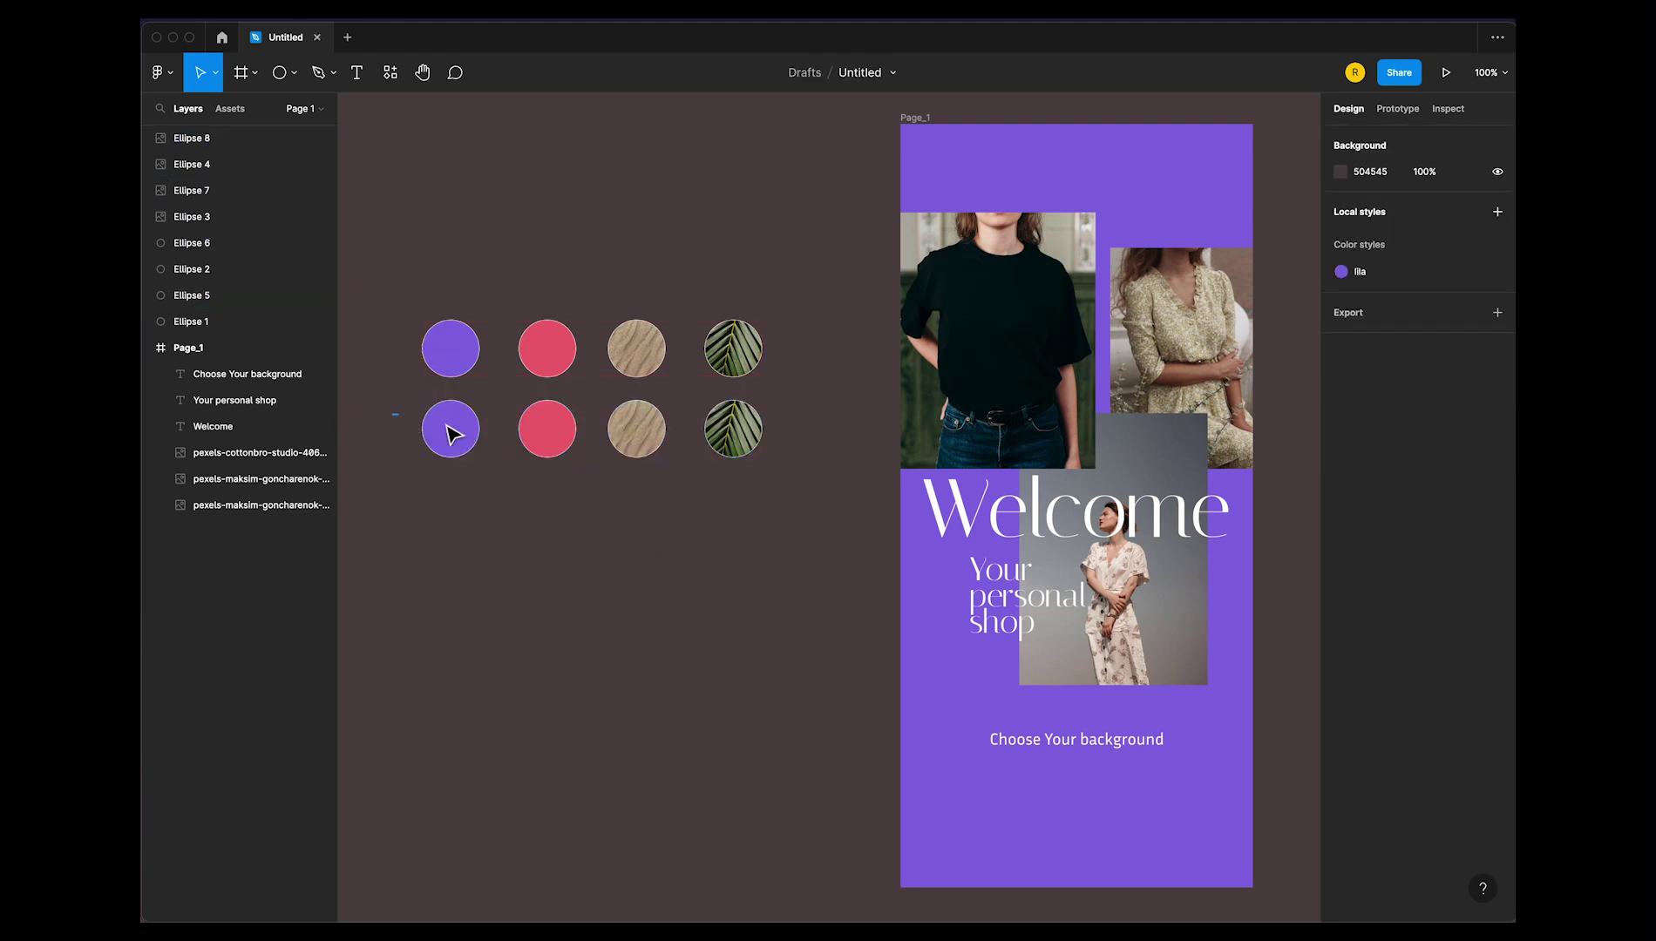
{"action": "left_click_drag", "start_coordinate": [446, 426], "coordinate": [819, 465]}
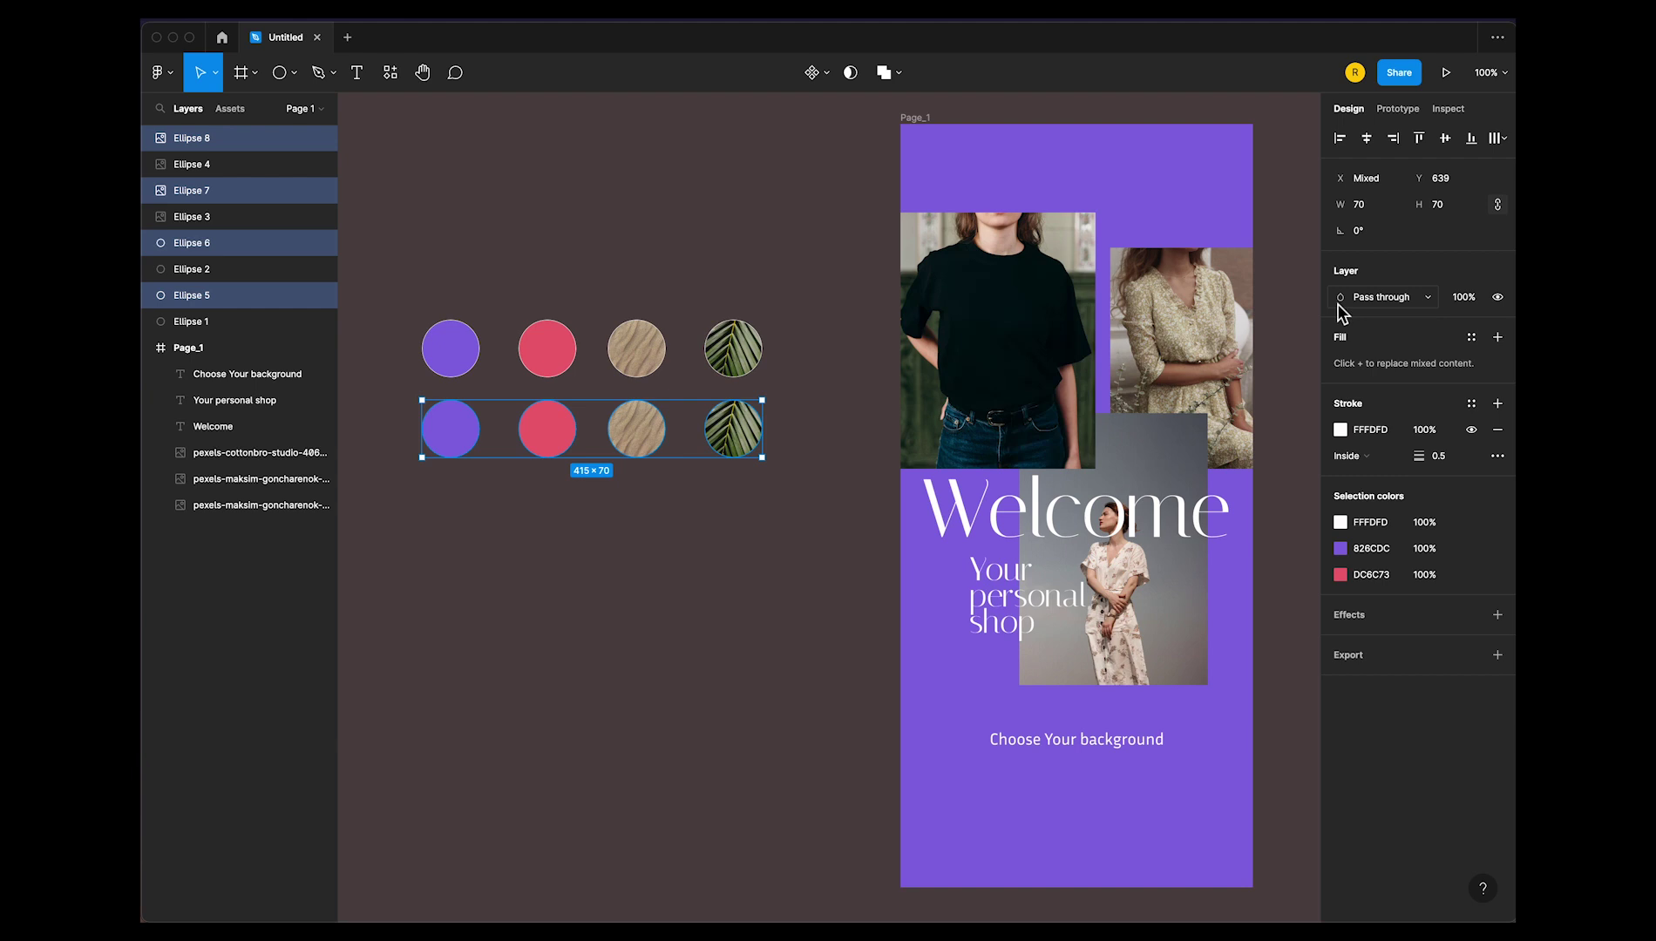
{"action": "left_click", "coordinate": [1422, 301]}
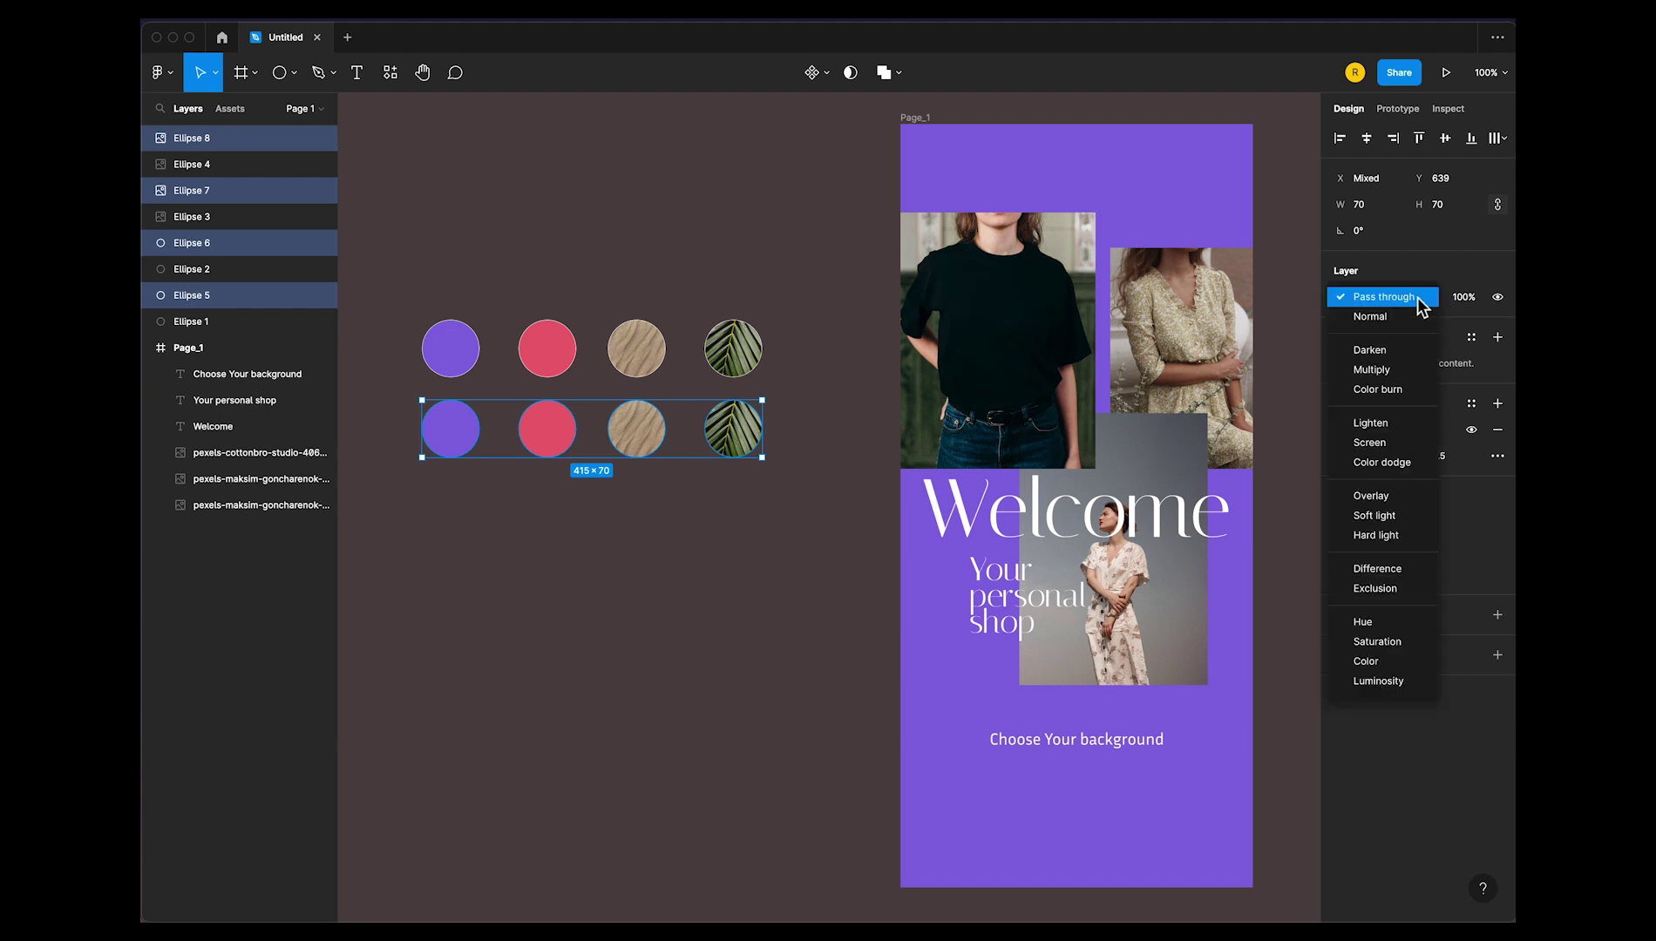
{"action": "left_click", "coordinate": [1383, 374]}
{"action": "left_click", "coordinate": [607, 647]}
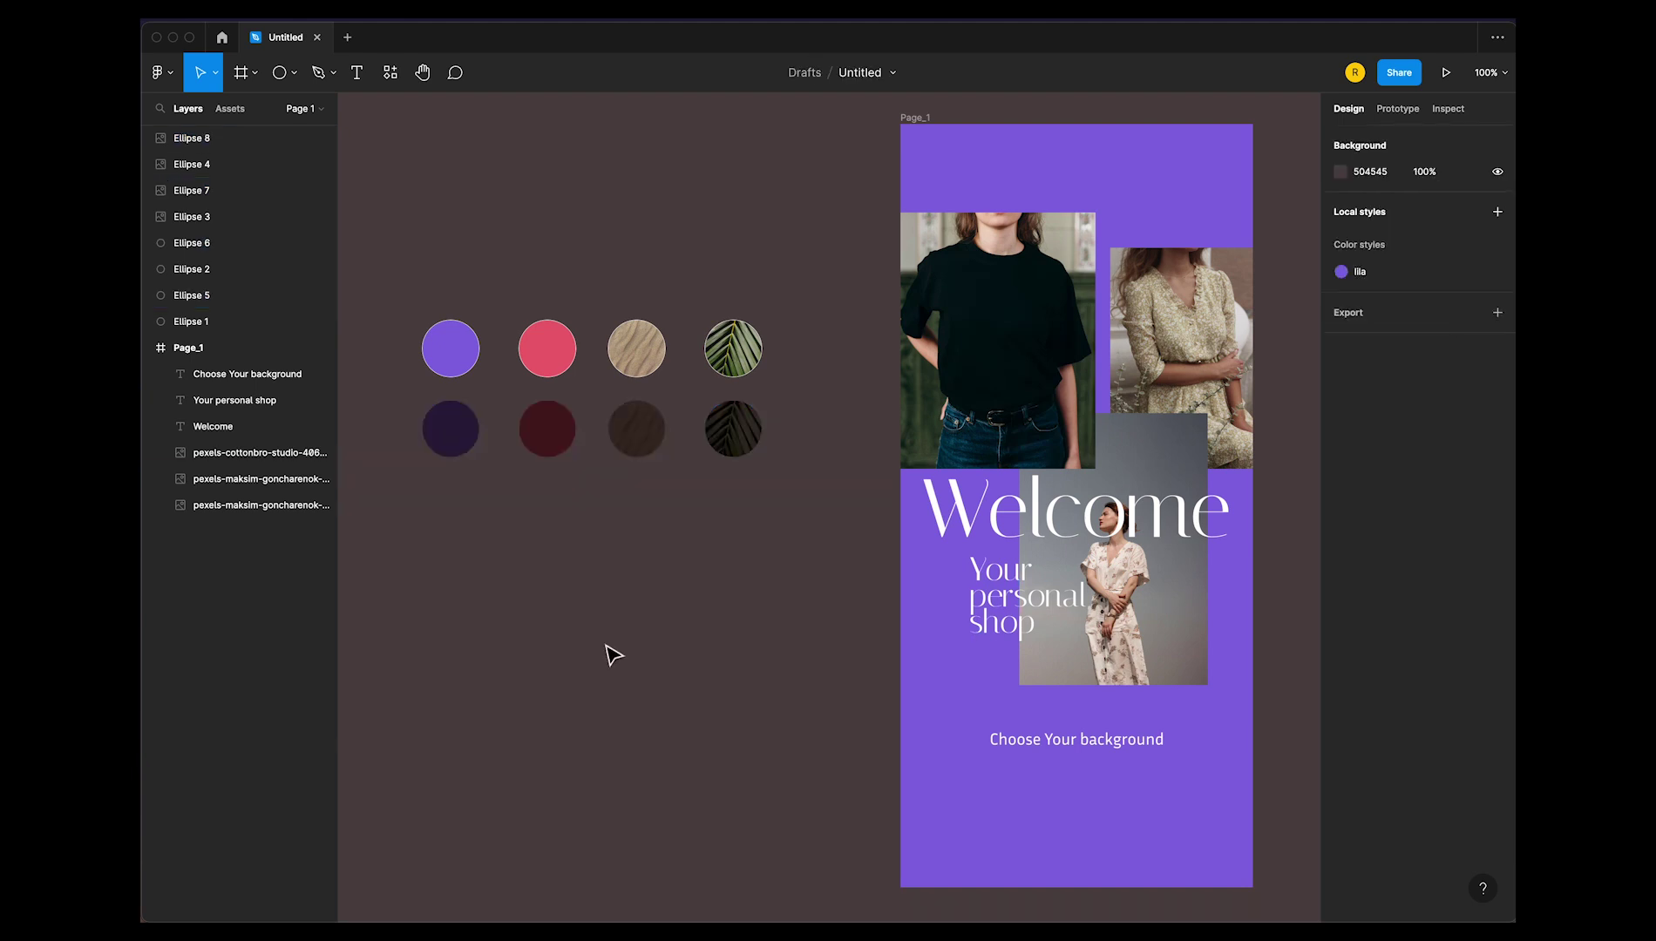
Wrap each top-row circle (purple, pink, sand, palm-leaf) in its own frame, Frames 1–4
{"action": "left_click", "coordinate": [447, 362]}
{"action": "right_click", "coordinate": [441, 350]}
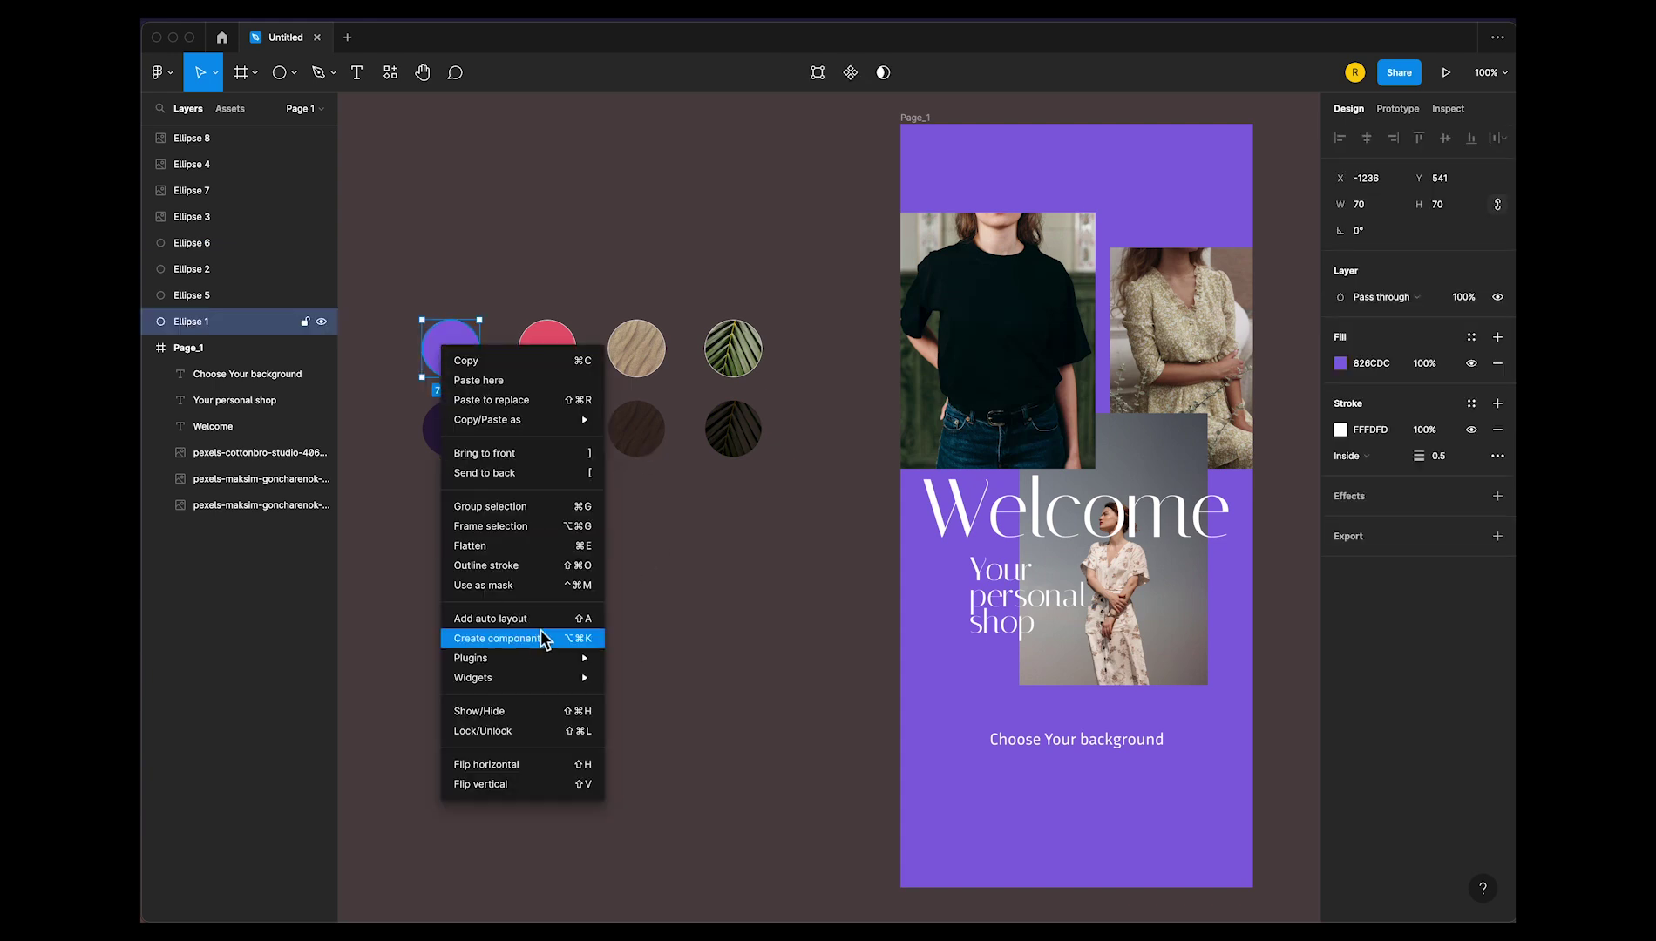
{"action": "left_click", "coordinate": [545, 526]}
{"action": "left_click", "coordinate": [558, 350]}
{"action": "right_click", "coordinate": [562, 350]}
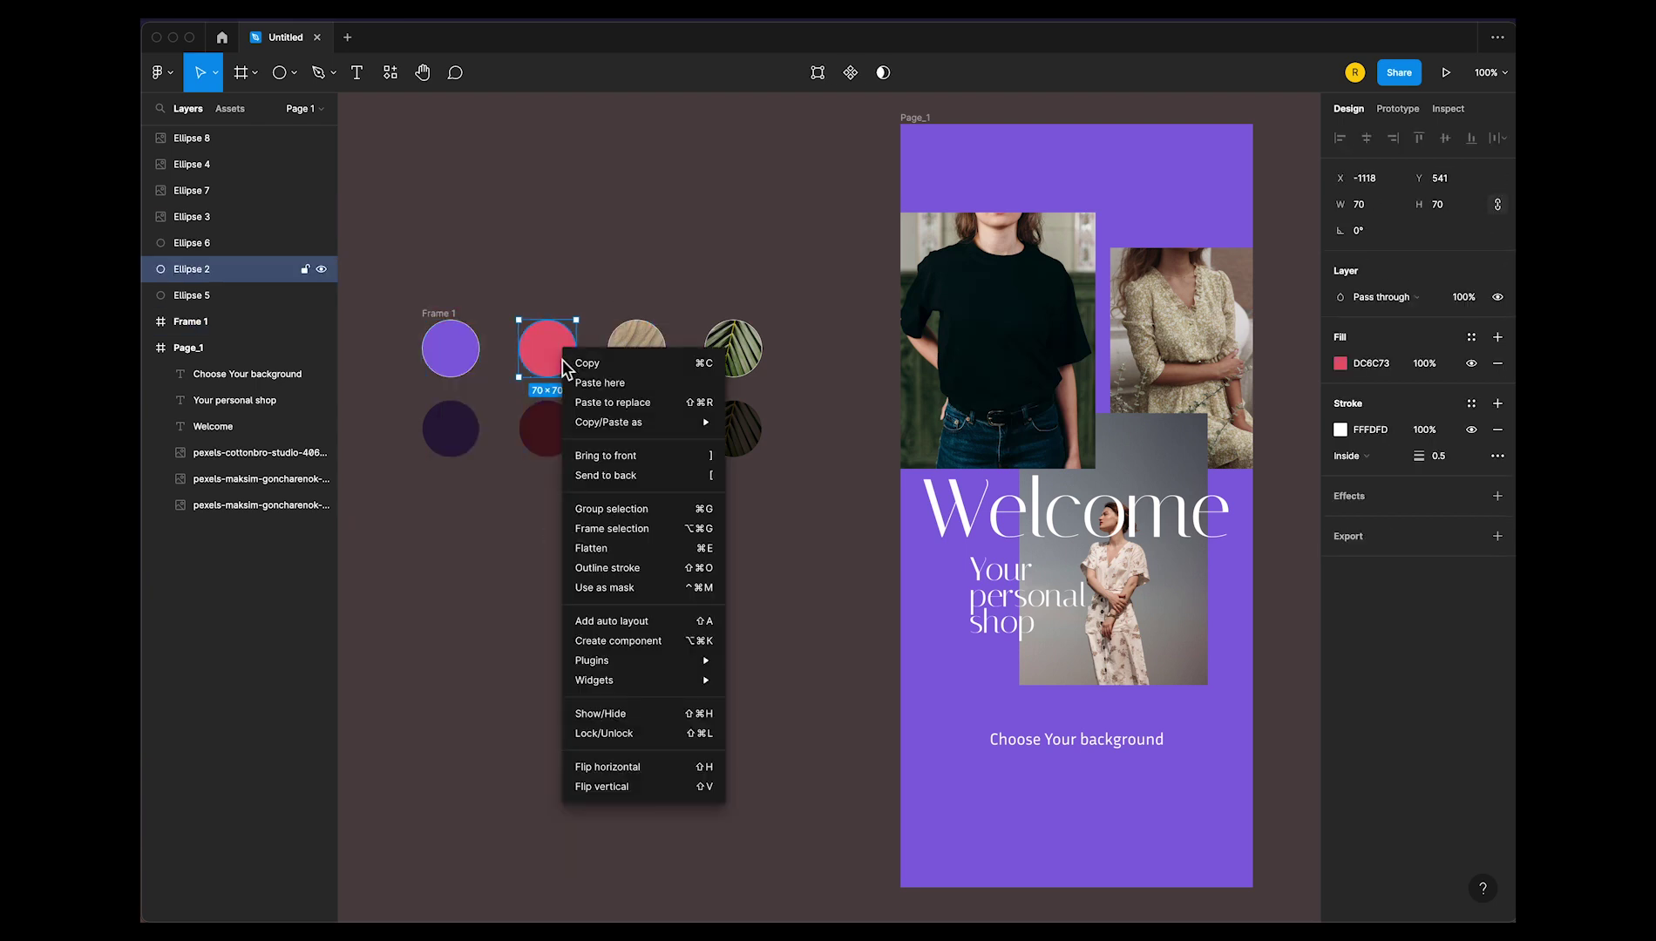
{"action": "left_click", "coordinate": [641, 525]}
{"action": "left_click", "coordinate": [632, 353]}
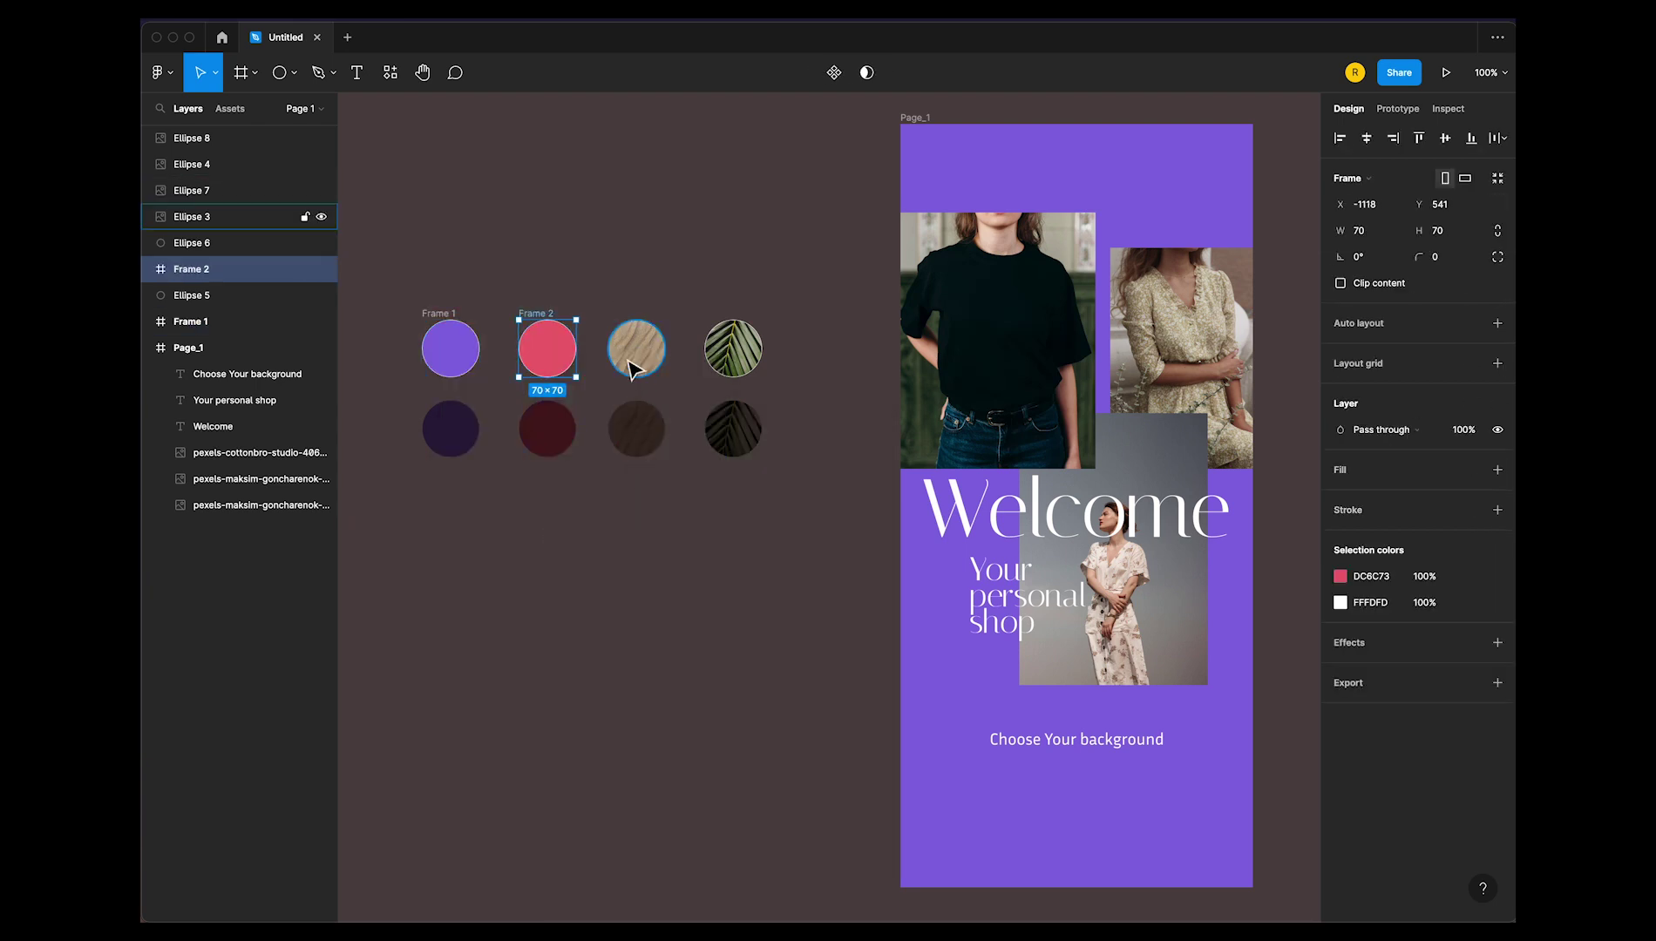
{"action": "right_click", "coordinate": [625, 359]}
{"action": "left_click", "coordinate": [690, 533]}
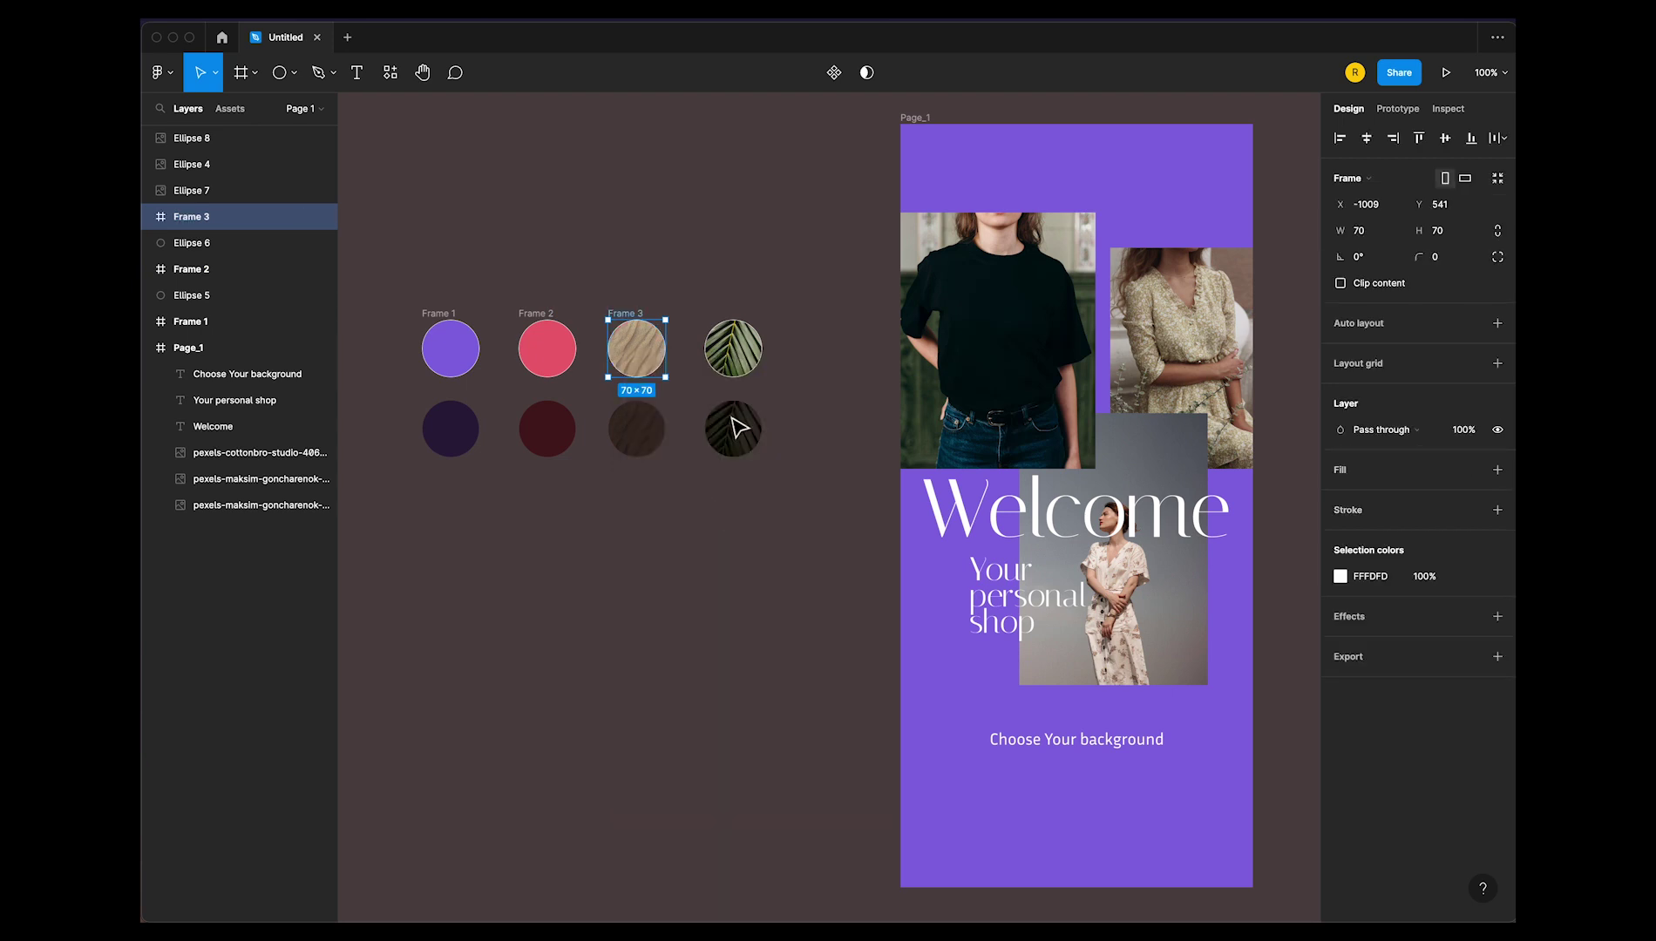
{"action": "left_click", "coordinate": [739, 361]}
{"action": "right_click", "coordinate": [739, 361]}
{"action": "left_click", "coordinate": [767, 524]}
Wrap each darkened bottom-row circle in its own frame, Frames 5–8
{"action": "left_click", "coordinate": [450, 433]}
{"action": "right_click", "coordinate": [449, 434]}
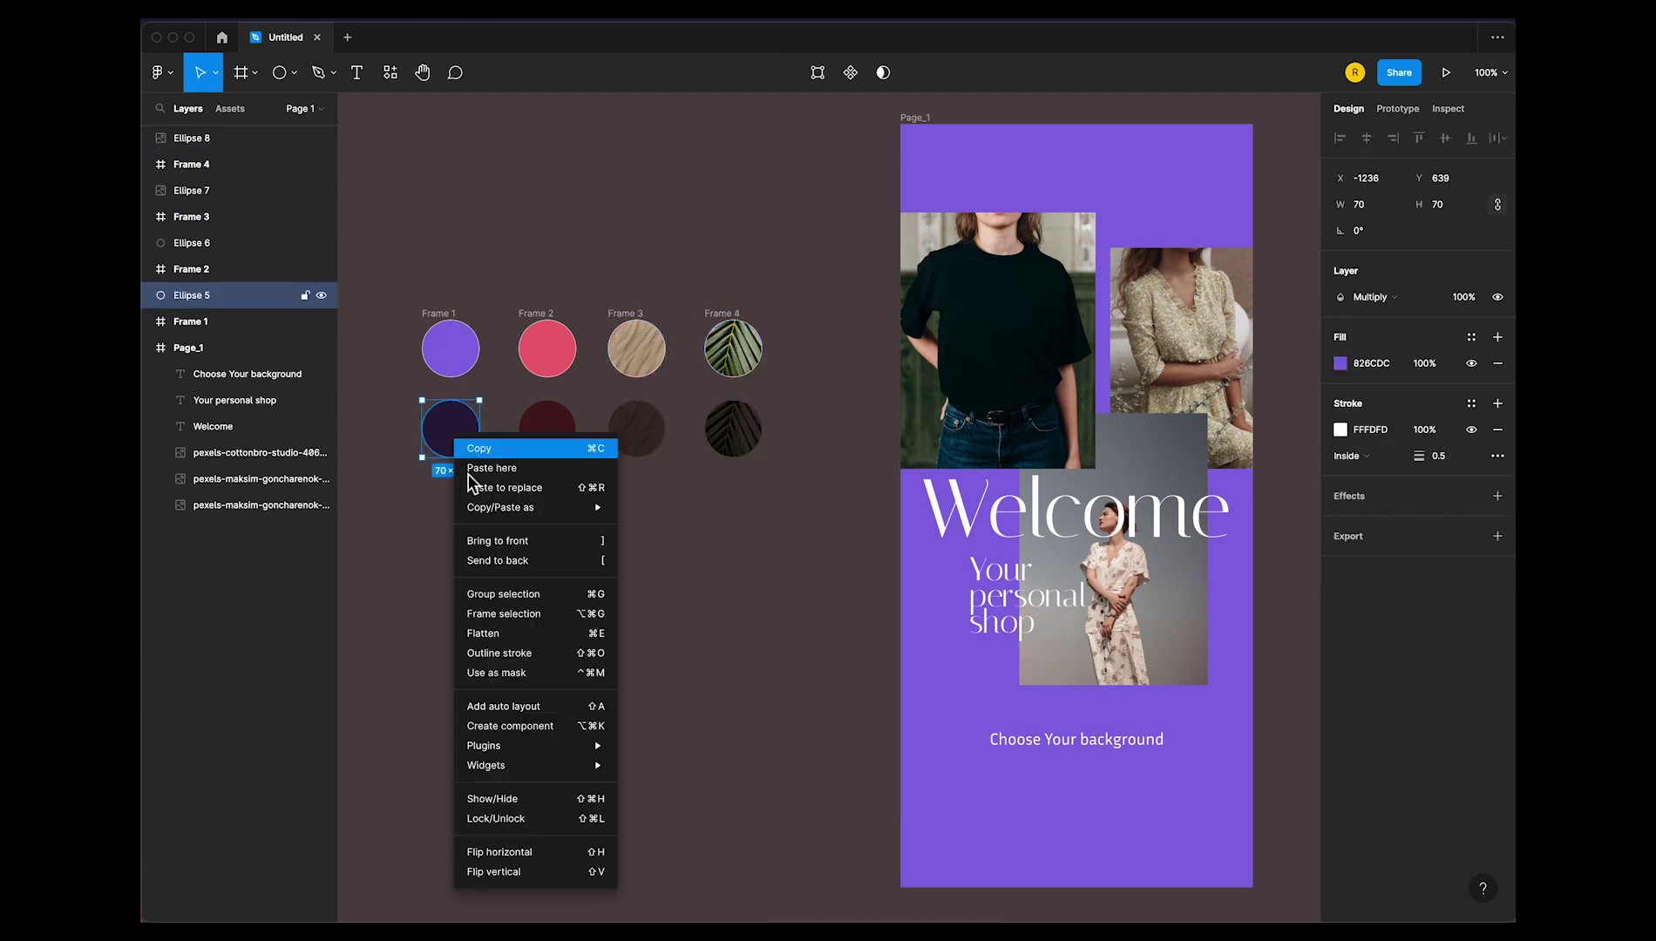
{"action": "left_click", "coordinate": [526, 615]}
{"action": "right_click", "coordinate": [547, 432]}
{"action": "left_click", "coordinate": [591, 614]}
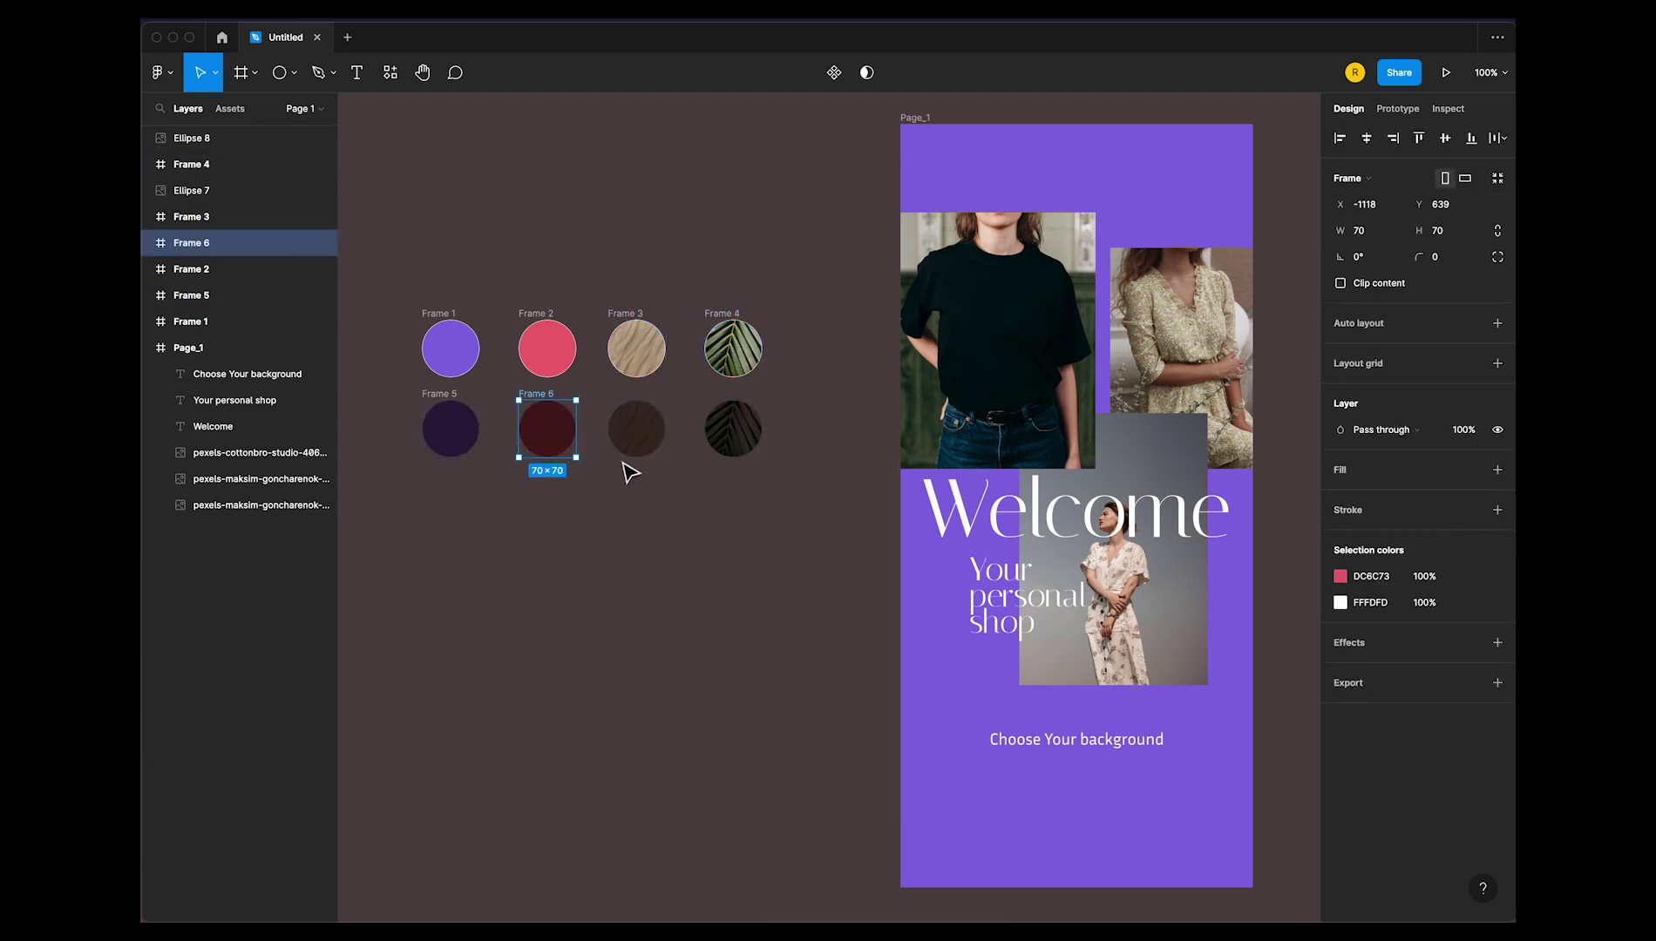
{"action": "right_click", "coordinate": [628, 429]}
{"action": "left_click", "coordinate": [685, 609]}
{"action": "right_click", "coordinate": [723, 433]}
{"action": "left_click", "coordinate": [758, 612]}
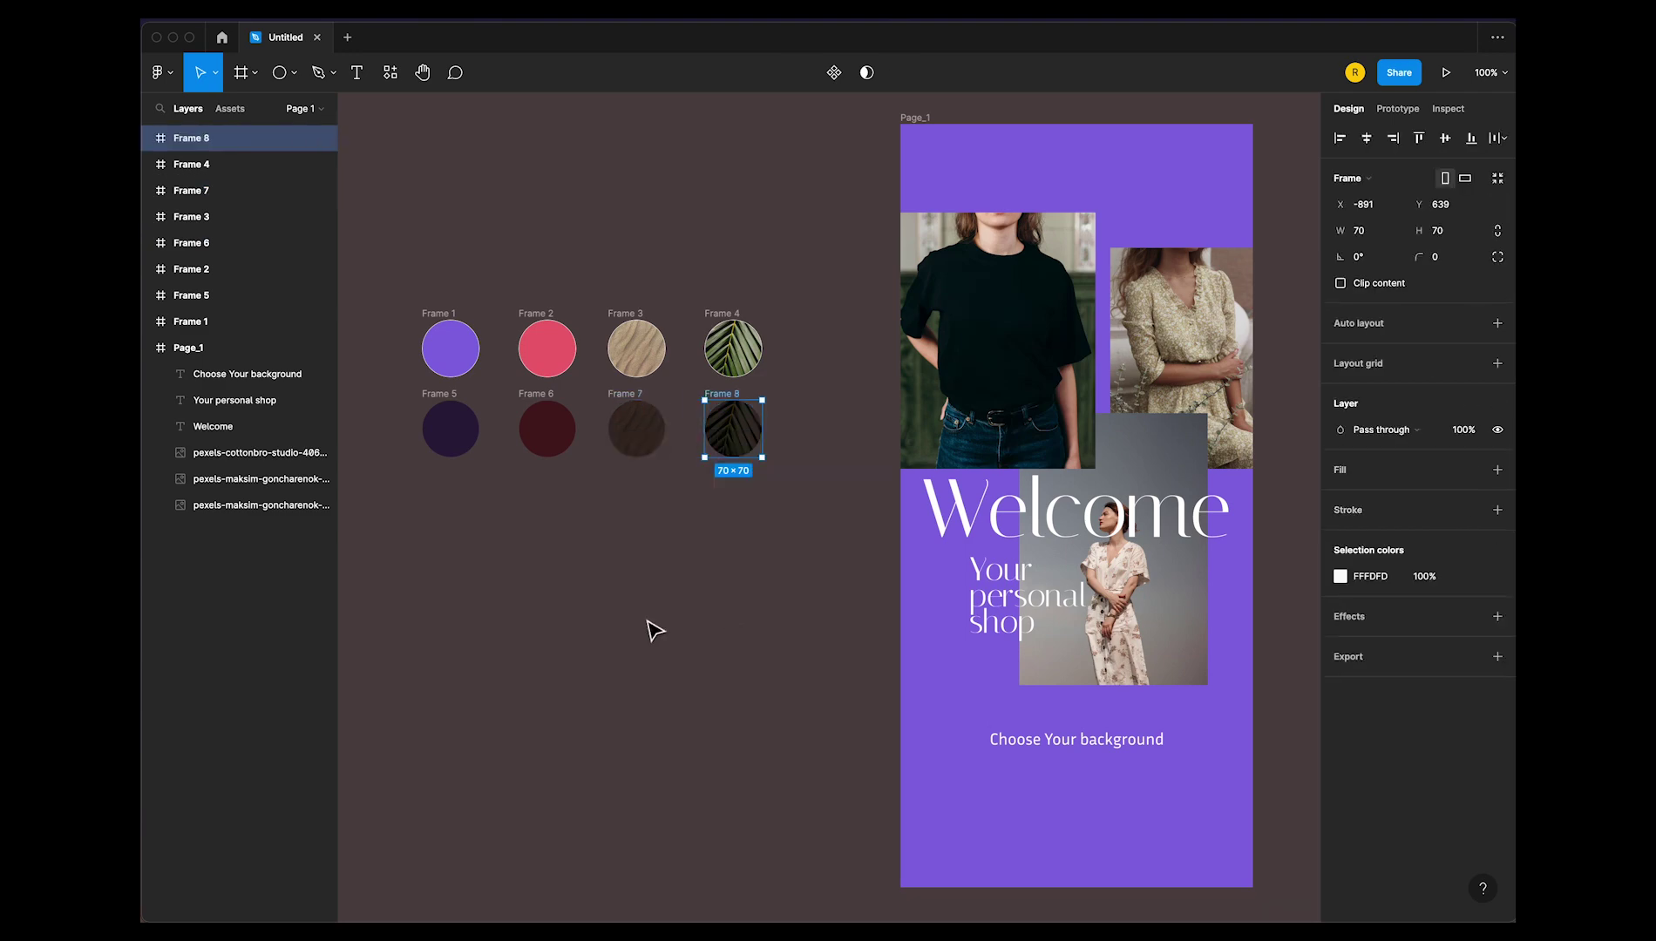
{"action": "left_click", "coordinate": [646, 628]}
Combine Frames 1 and 5, then Frames 2 and 6, into component sets Component 1 and 2
{"action": "left_click_drag", "start_coordinate": [9, 365], "coordinate": [122, 697]}
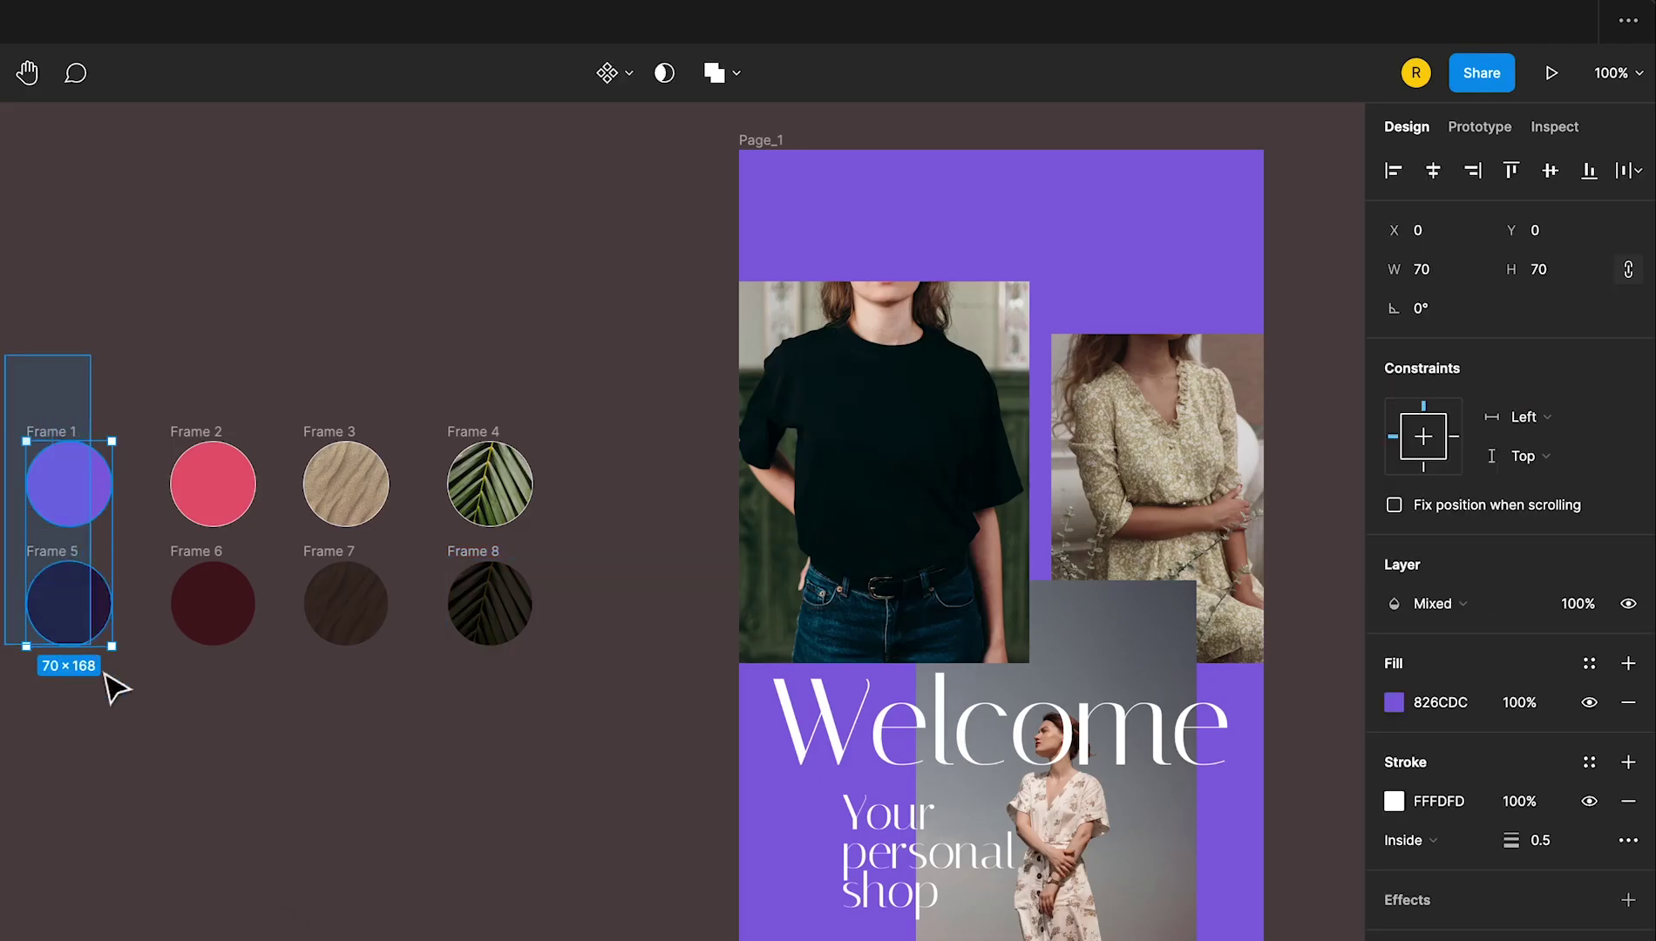
{"action": "left_click", "coordinate": [628, 73]}
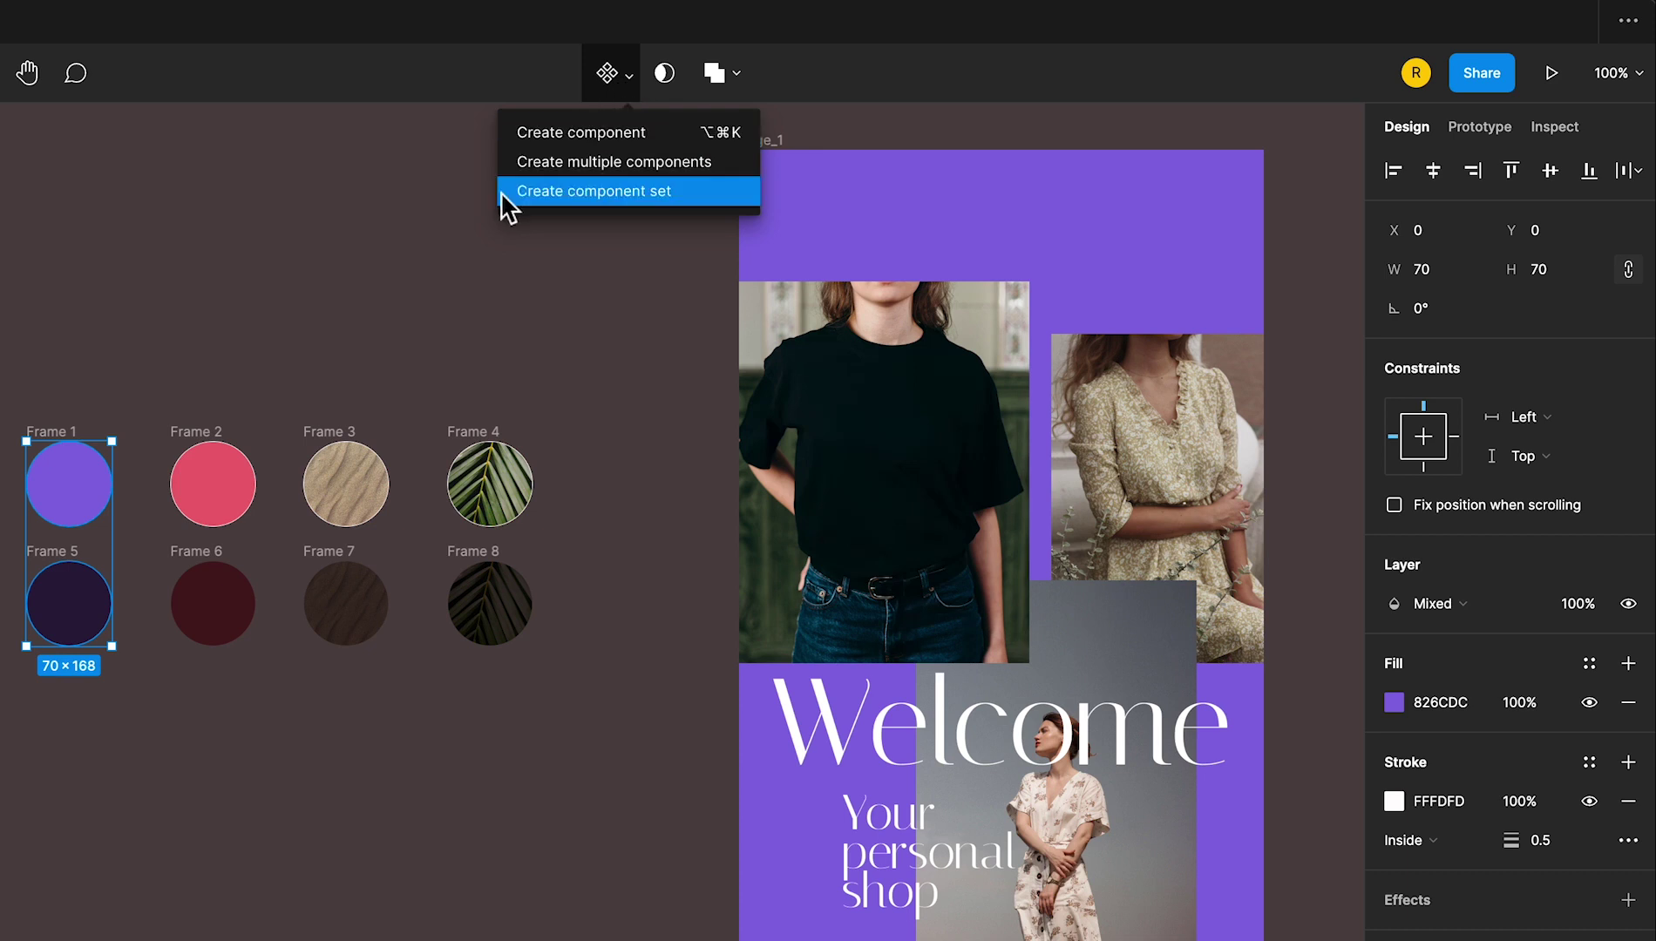
{"action": "left_click", "coordinate": [539, 194]}
{"action": "left_click_drag", "start_coordinate": [187, 354], "coordinate": [232, 689]}
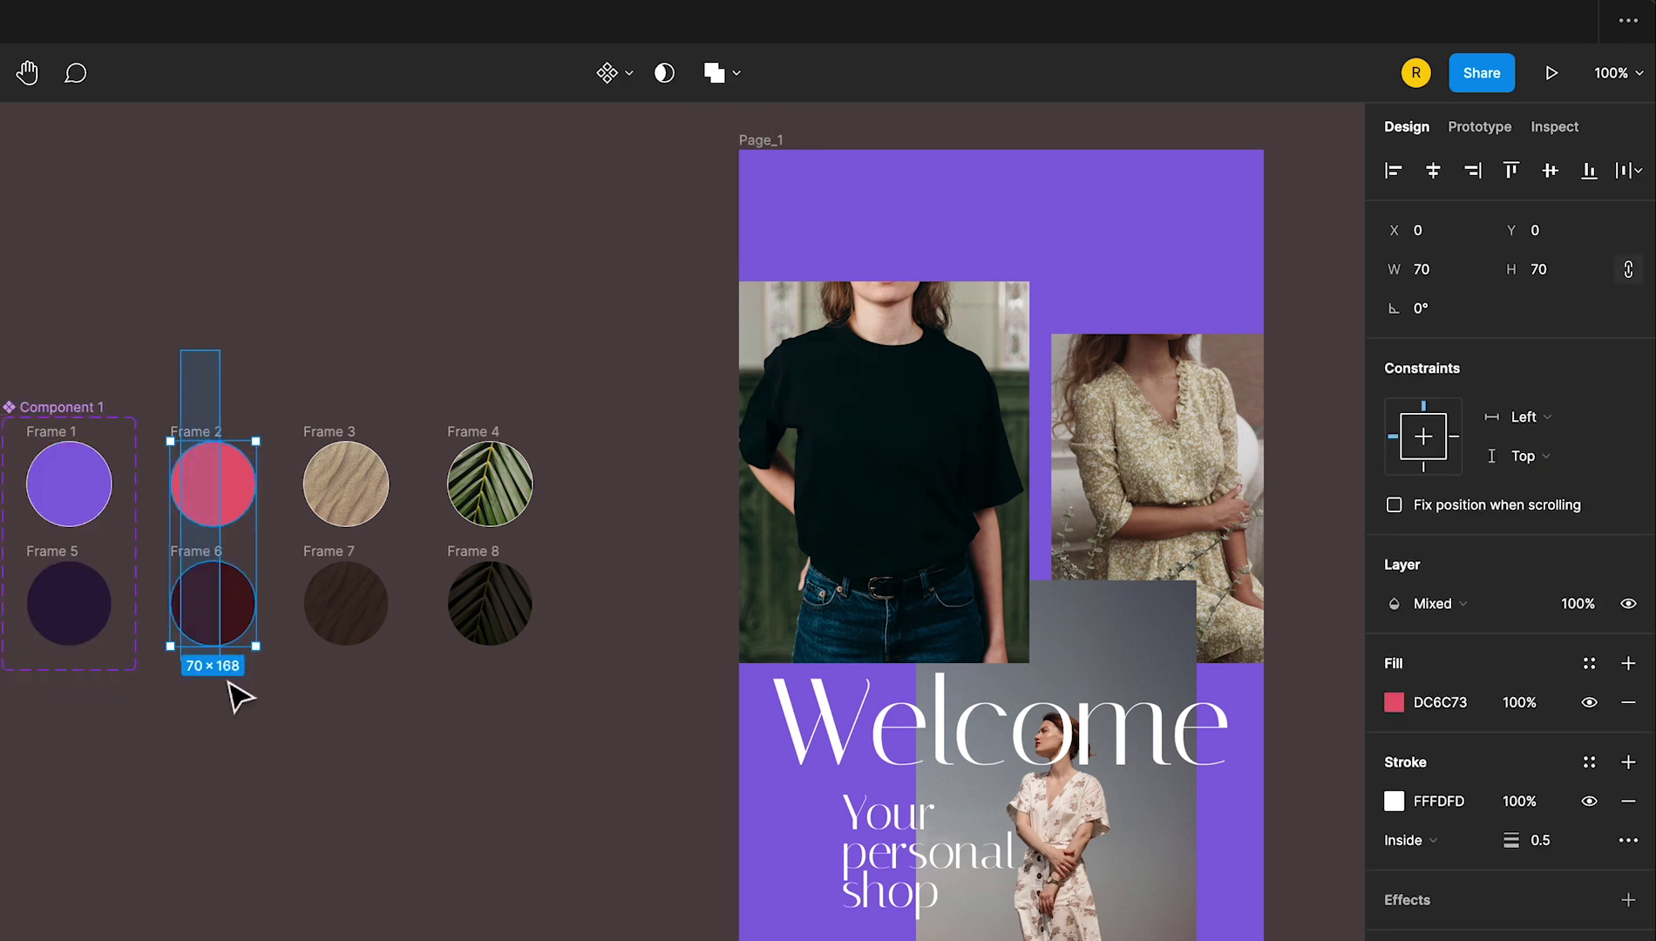
{"action": "left_click", "coordinate": [628, 74]}
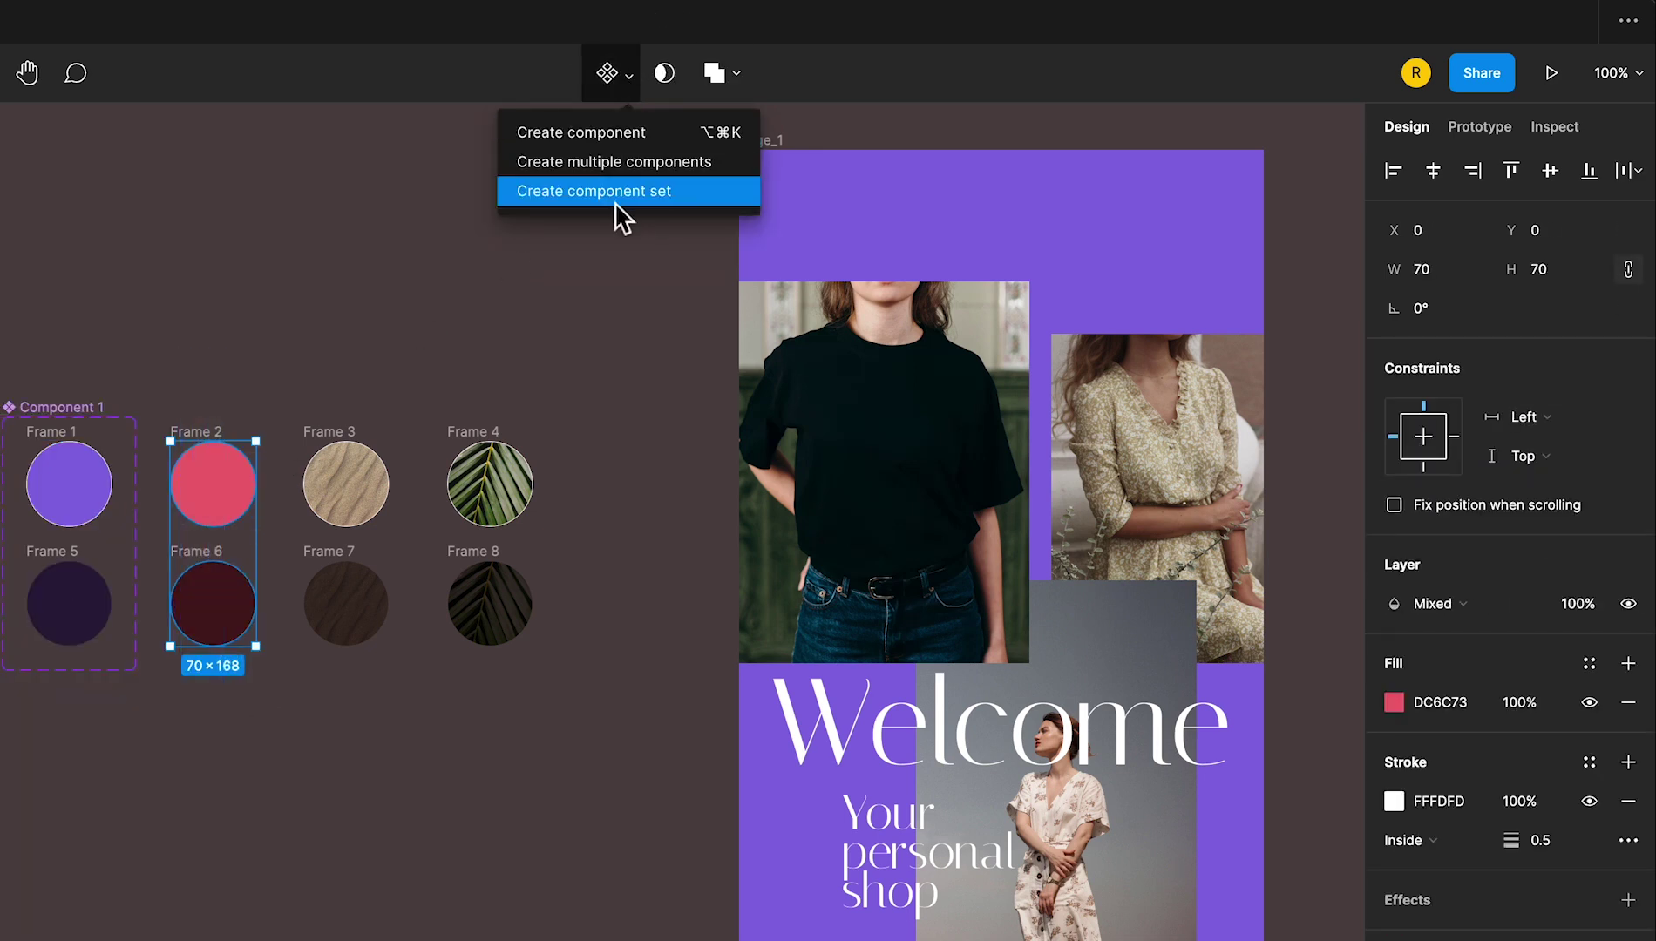
{"action": "left_click", "coordinate": [614, 195]}
Combine Frames 3 and 7, then Frames 4 and 8, into Component 3 and 4, and show prototyping settings
{"action": "left_click_drag", "start_coordinate": [317, 372], "coordinate": [362, 697]}
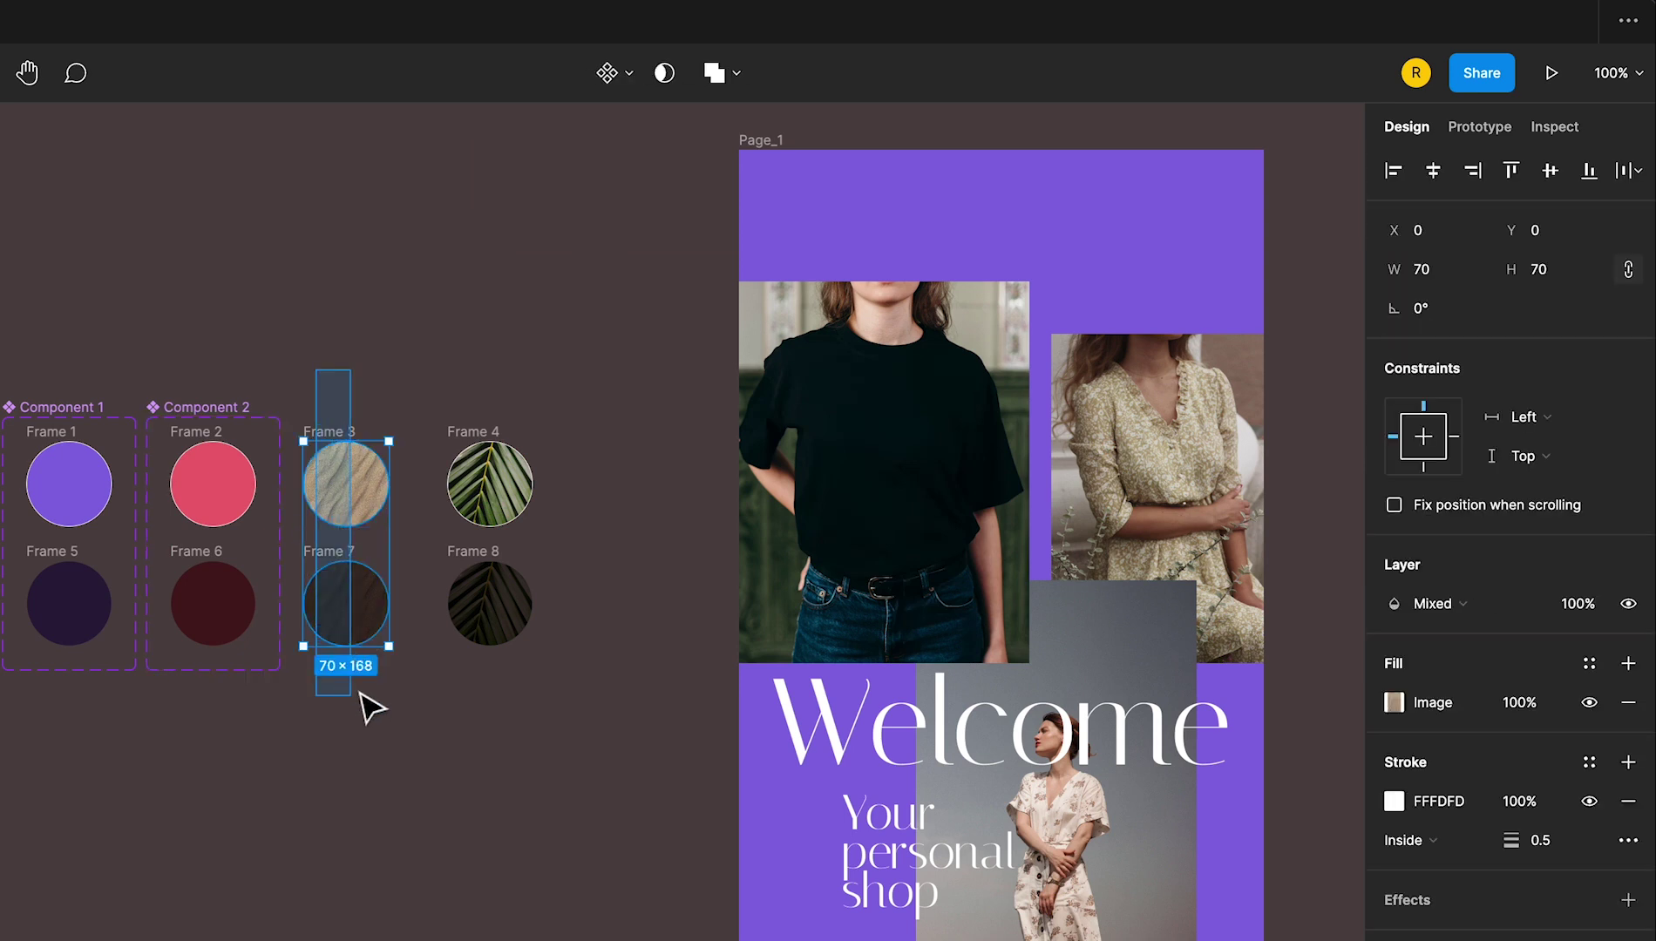
{"action": "left_click", "coordinate": [627, 74]}
{"action": "left_click", "coordinate": [621, 192]}
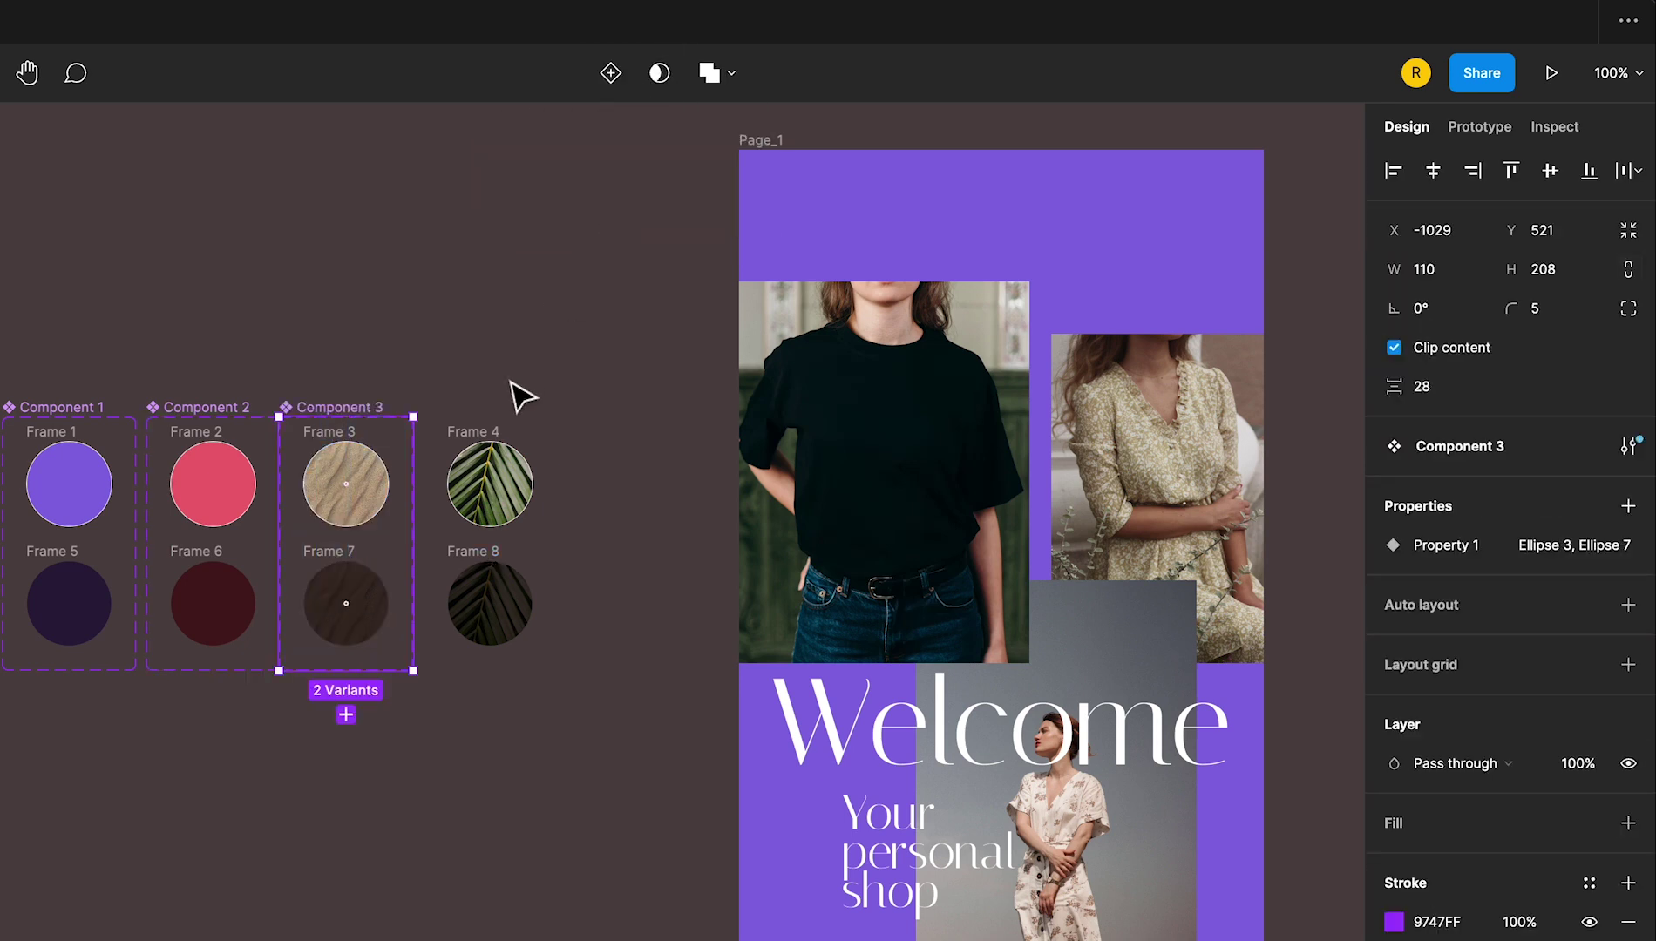
{"action": "left_click_drag", "start_coordinate": [473, 406], "coordinate": [546, 754]}
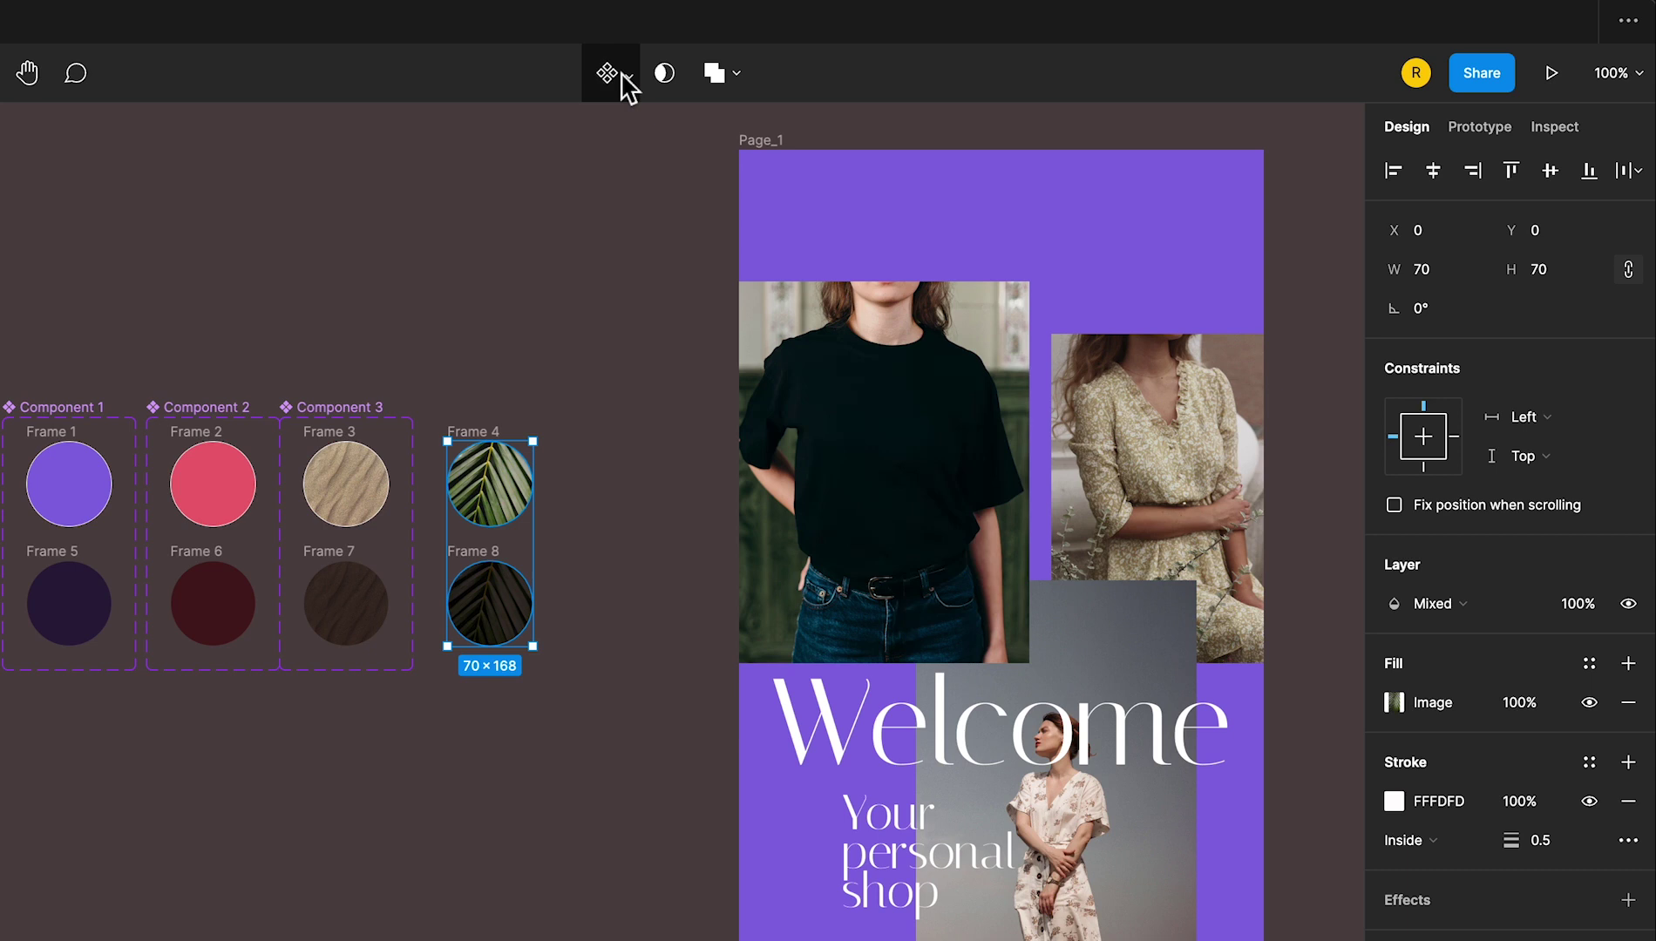
{"action": "left_click", "coordinate": [623, 75]}
{"action": "left_click", "coordinate": [614, 203]}
{"action": "left_click", "coordinate": [237, 288]}
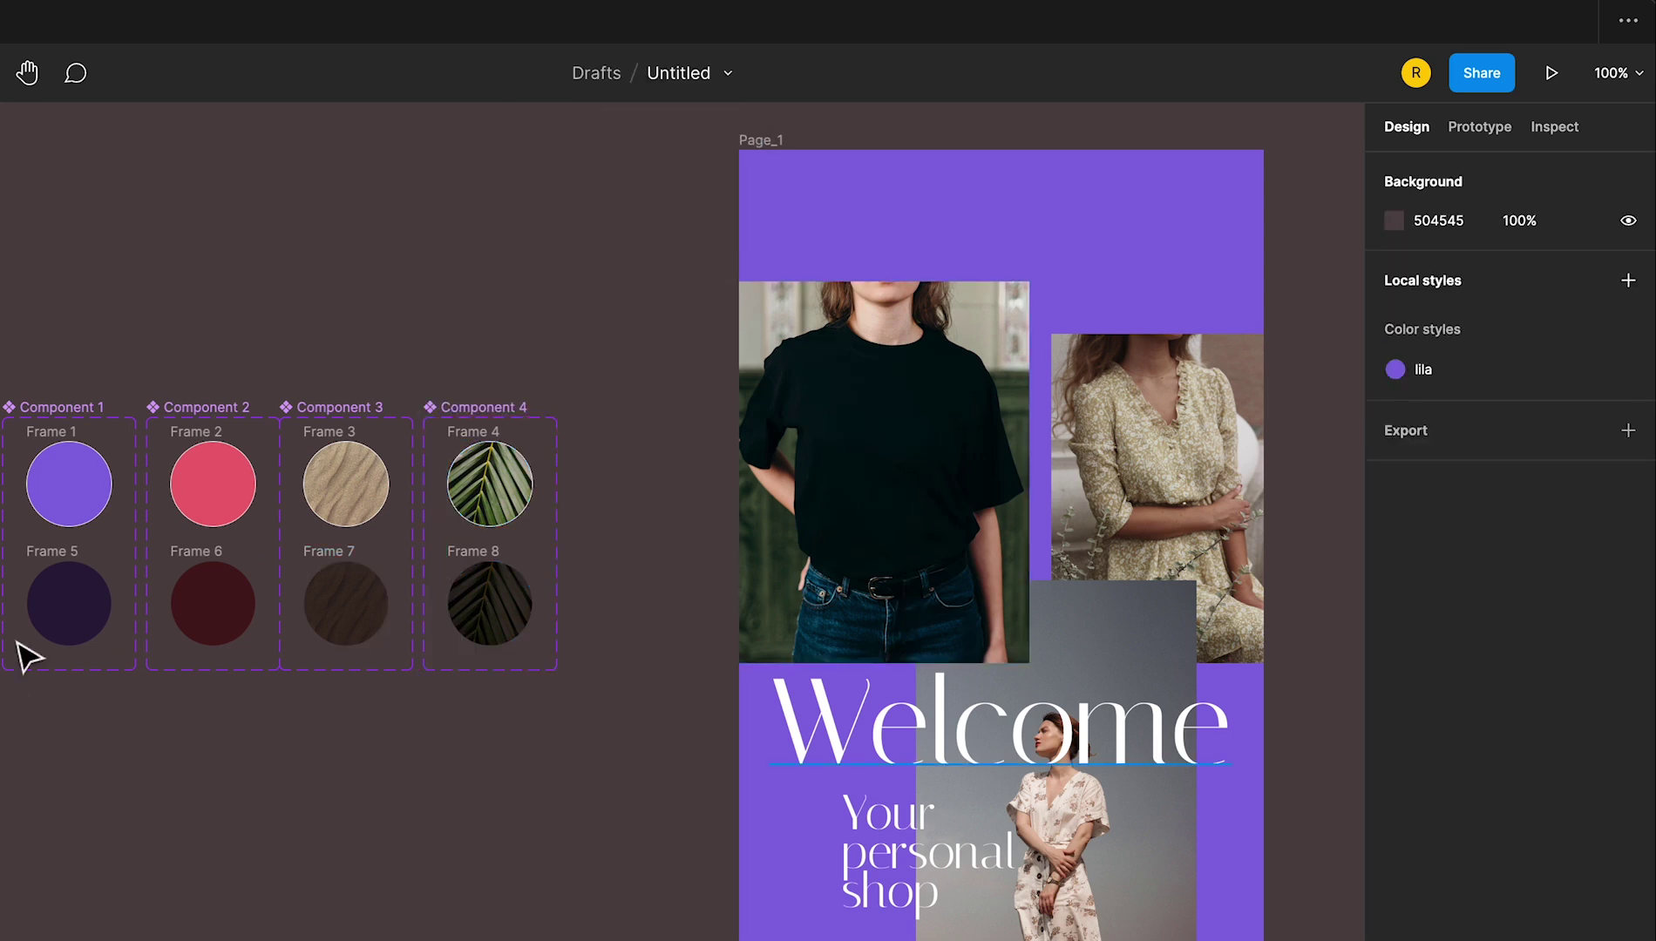
{"action": "left_click", "coordinate": [1479, 127]}
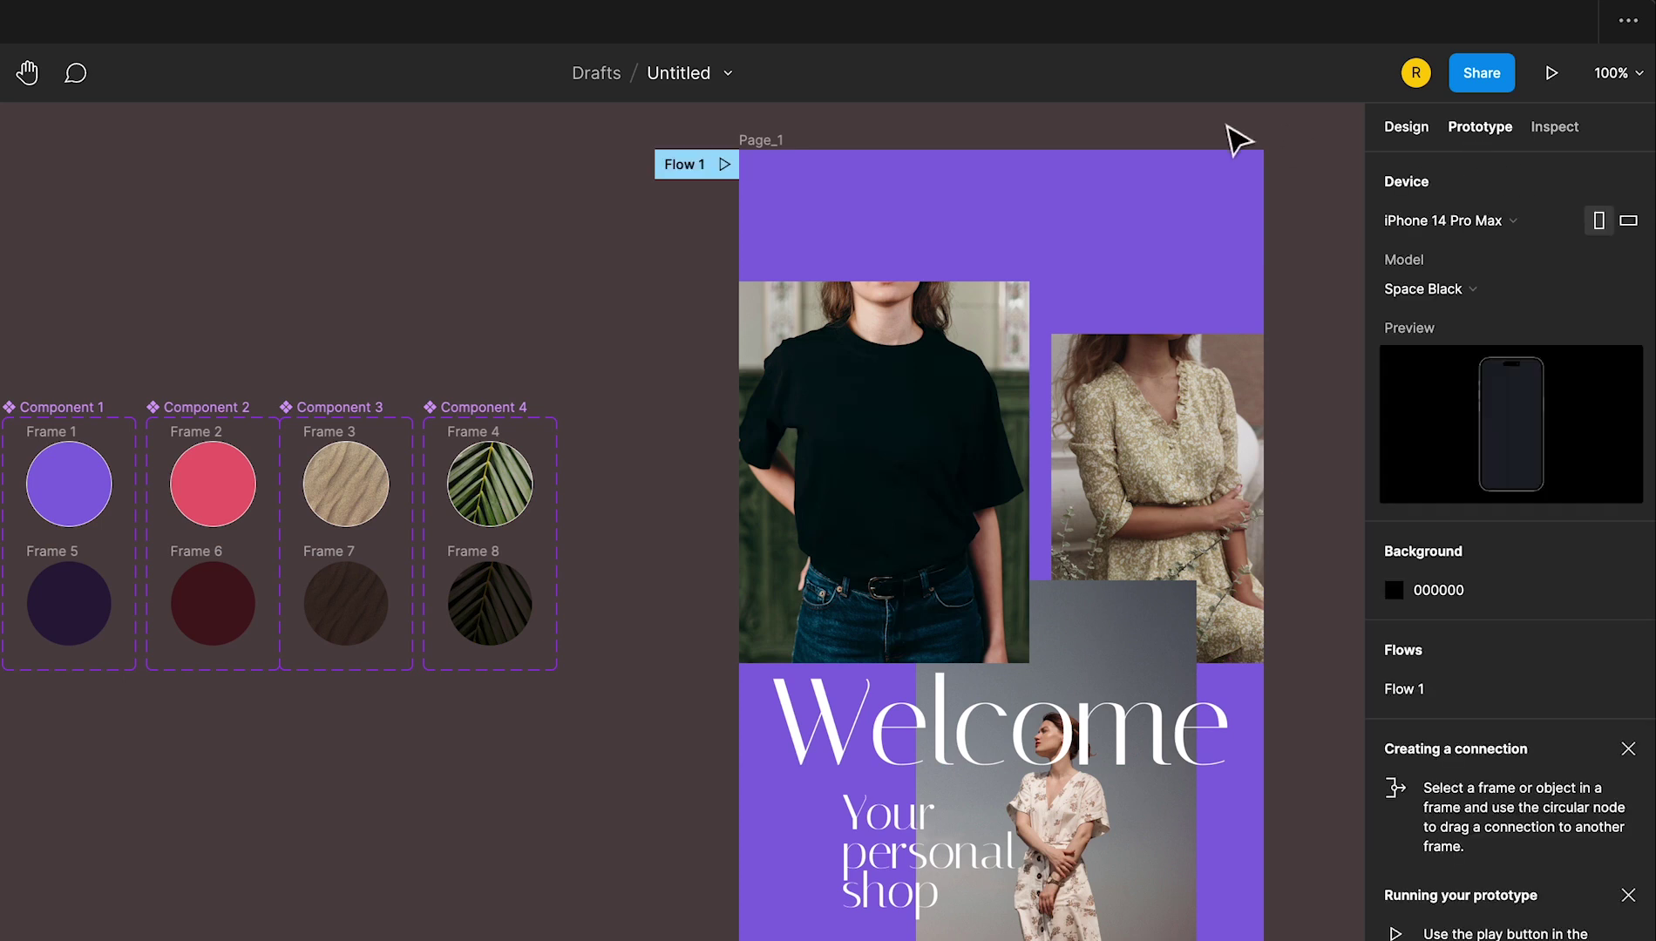
Connect Component 1's purple circle to its dark variant with an On tap Change to interaction
{"action": "left_click", "coordinate": [73, 514]}
{"action": "left_click_drag", "start_coordinate": [111, 484], "coordinate": [68, 593]}
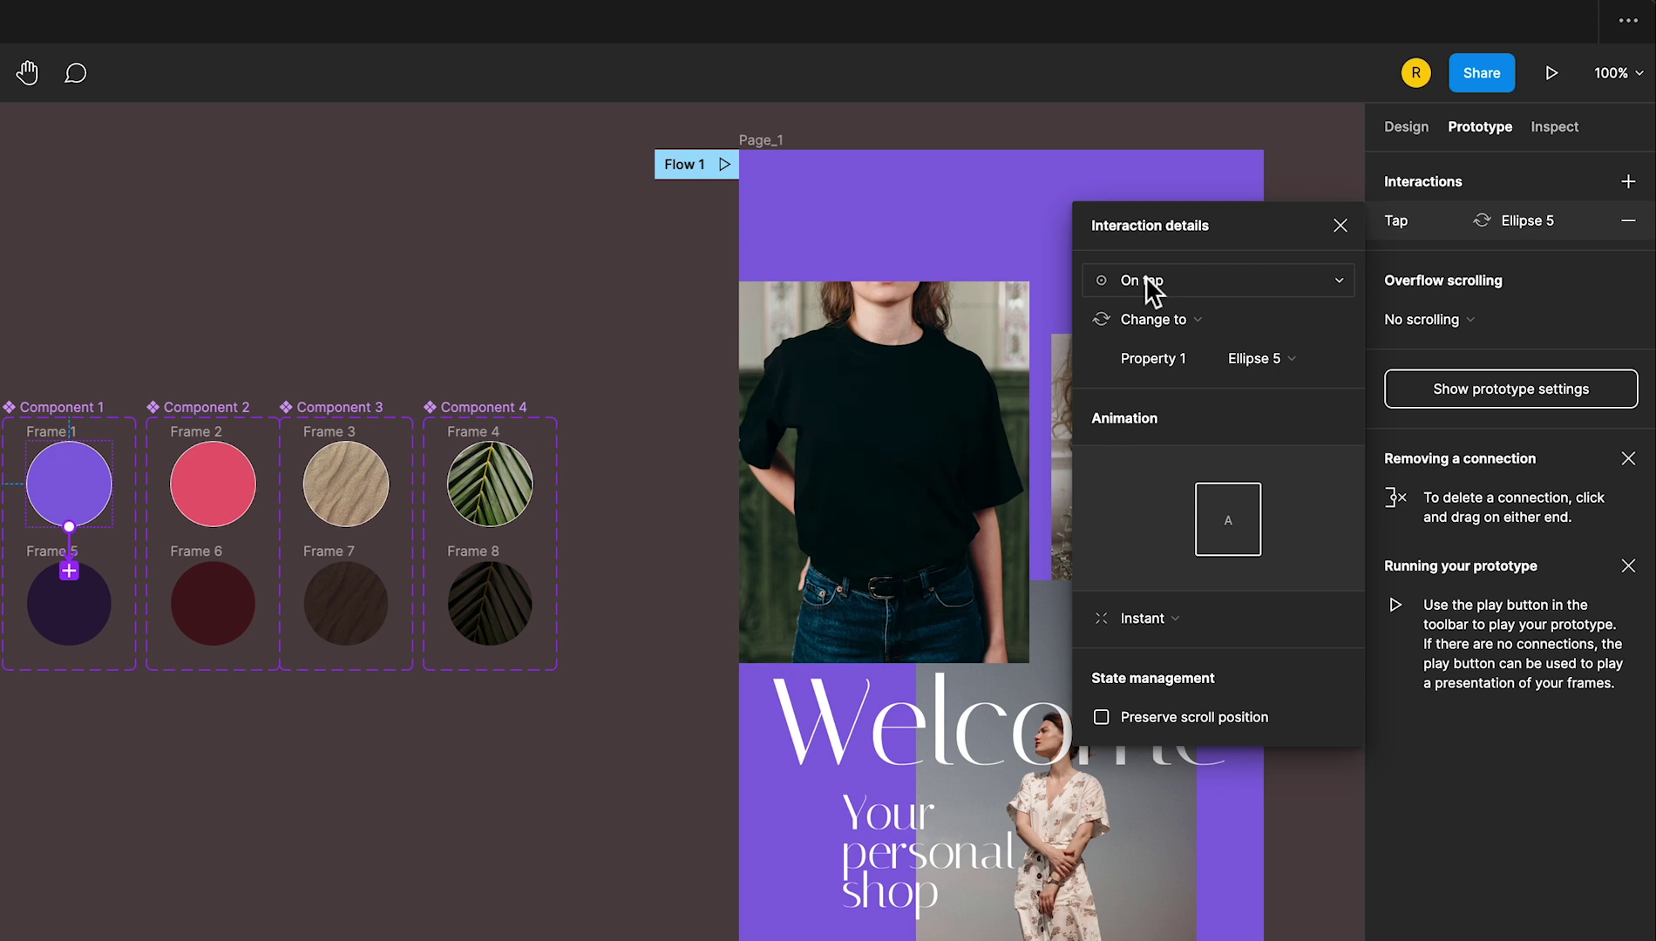
{"action": "left_click", "coordinate": [1145, 276]}
{"action": "left_click", "coordinate": [1239, 280]}
{"action": "left_click", "coordinate": [399, 311]}
Add a While hovering connection from the purple circle to its dark variant
{"action": "left_click", "coordinate": [92, 480]}
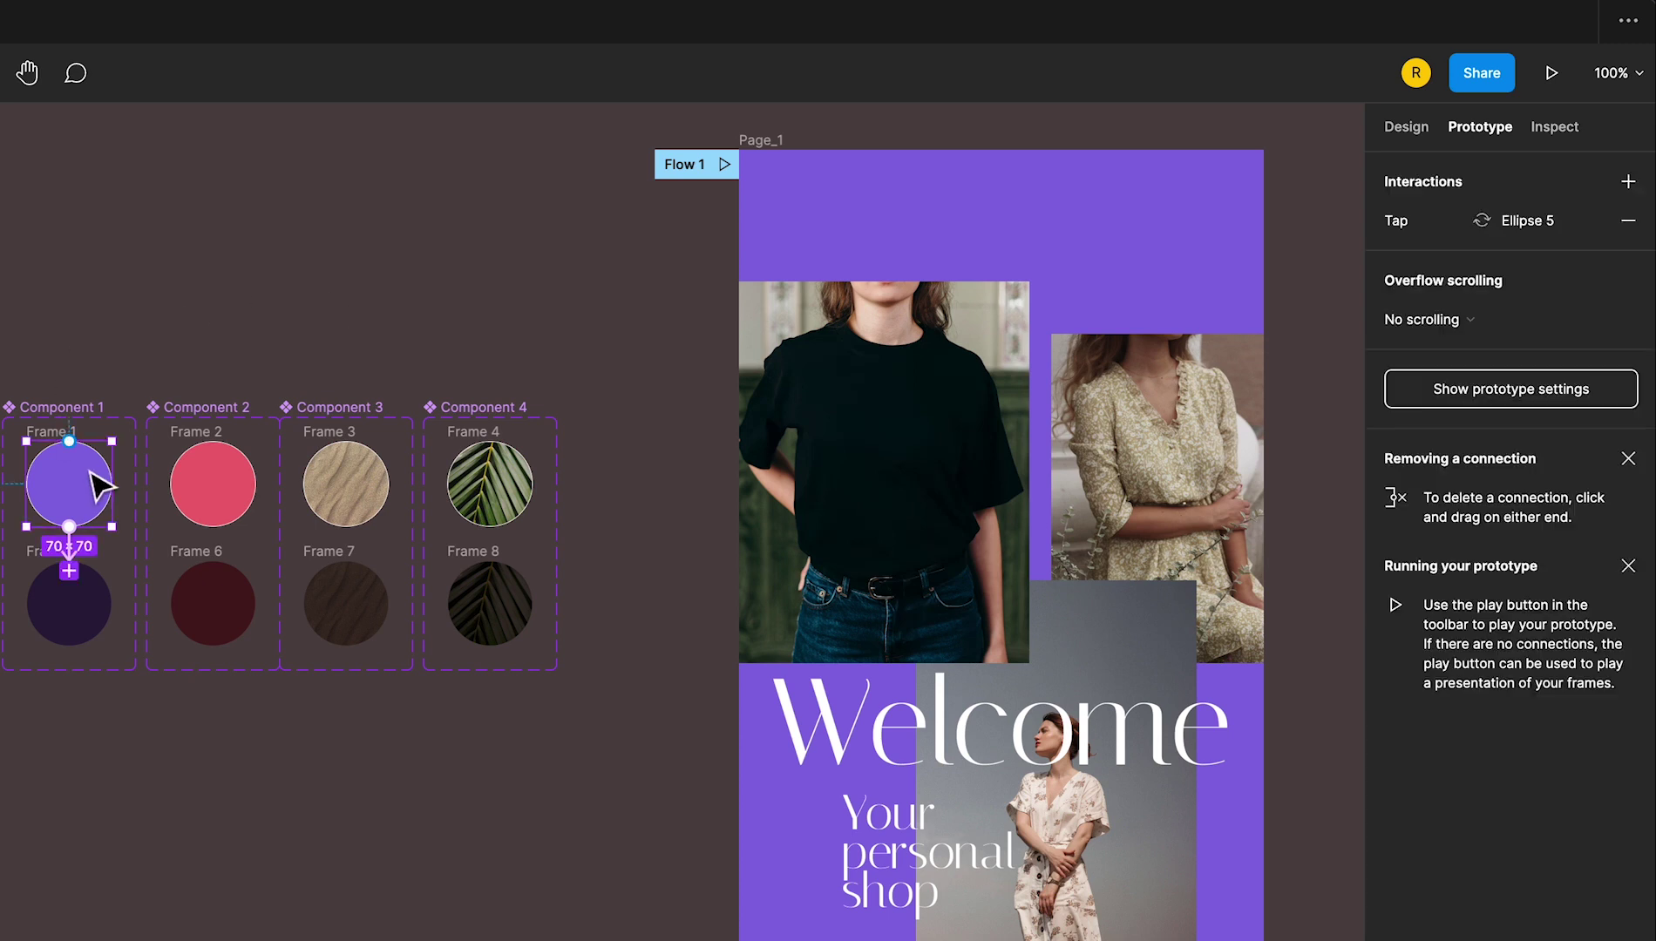
{"action": "left_click_drag", "start_coordinate": [75, 586], "coordinate": [104, 588]}
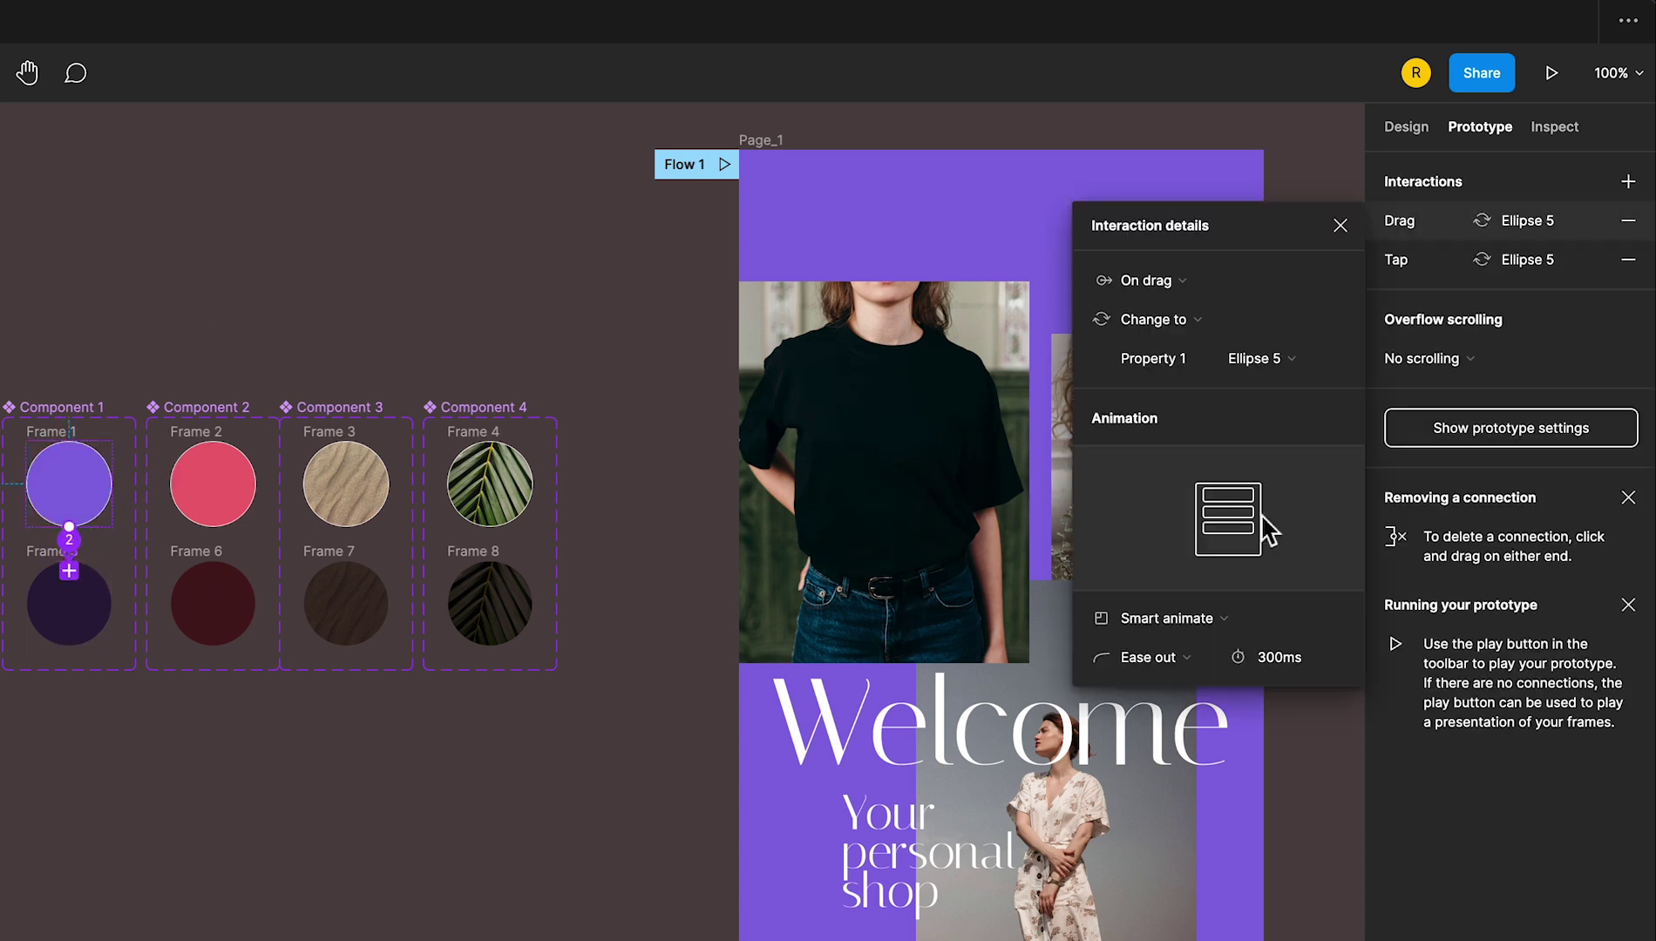
{"action": "left_click", "coordinate": [1166, 288]}
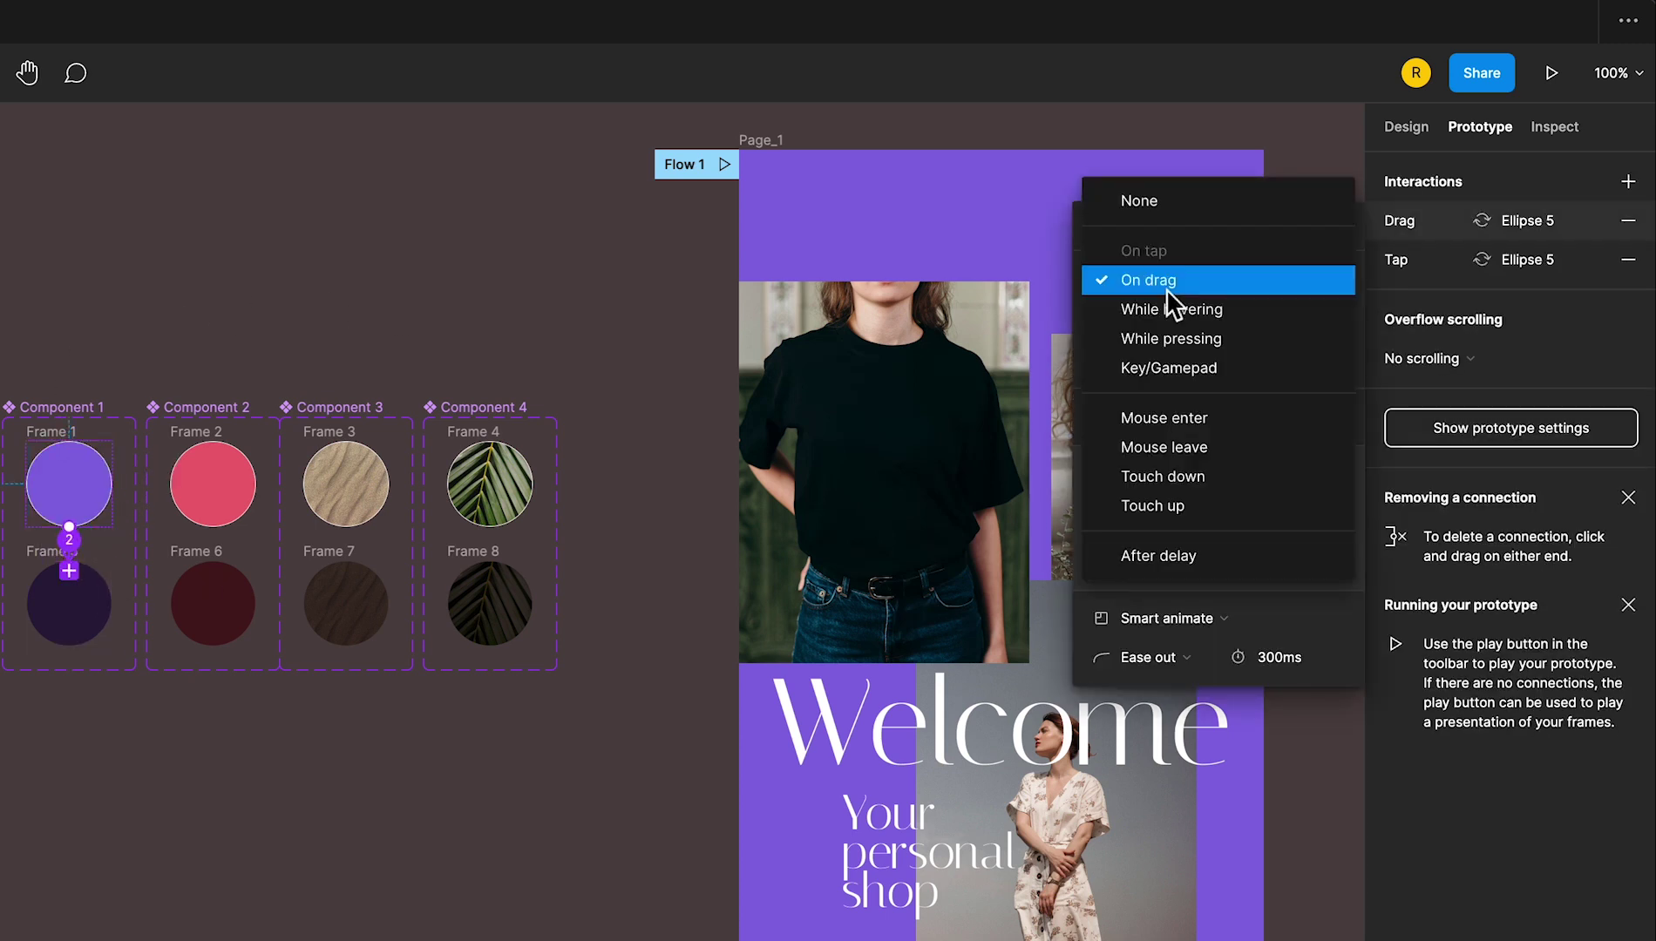
{"action": "left_click", "coordinate": [1258, 310]}
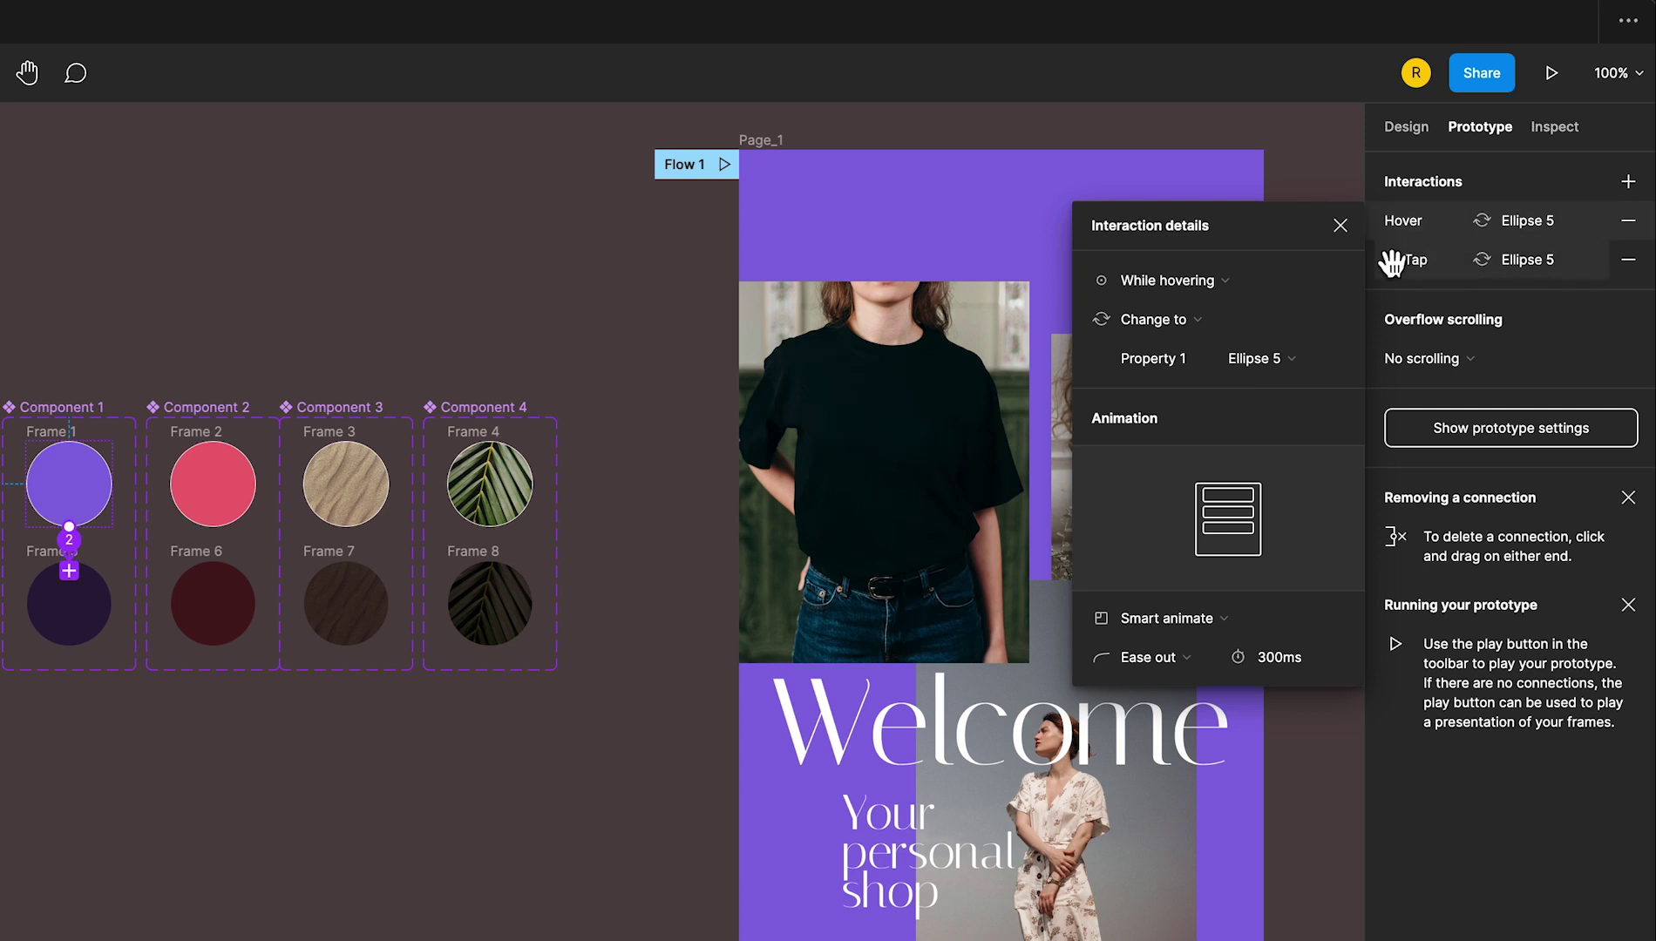
{"action": "left_click", "coordinate": [384, 305]}
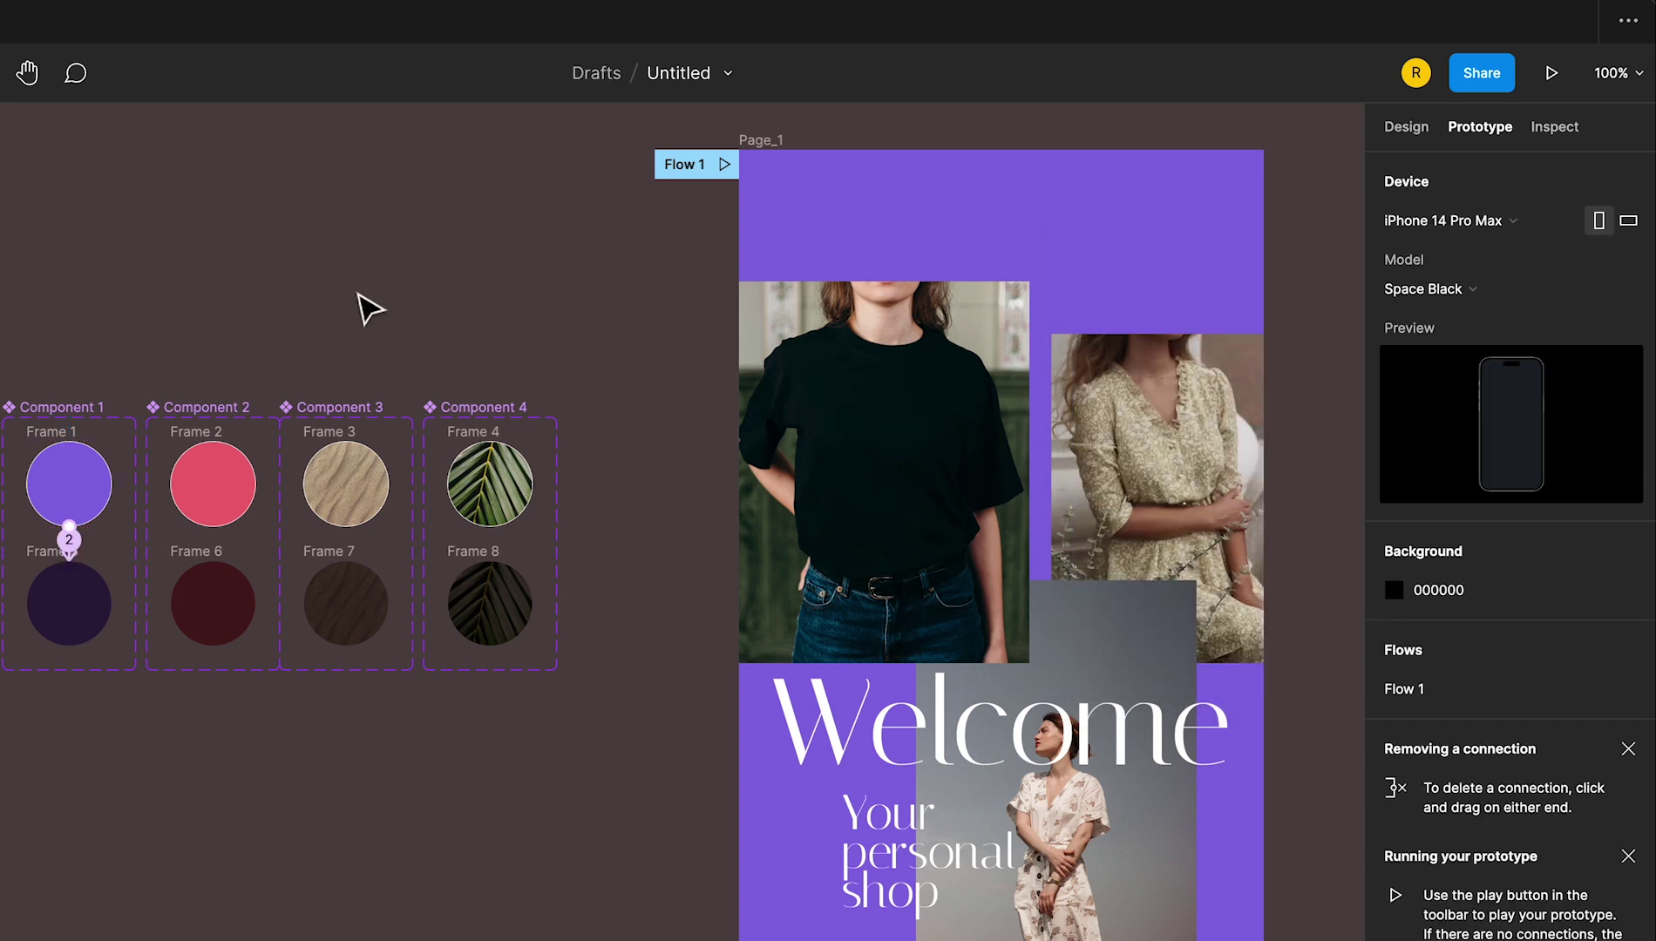
Link the dark purple circle in Frame 5 back to Frame 1 on Mouse leave
{"action": "left_click", "coordinate": [66, 627]}
{"action": "left_click_drag", "start_coordinate": [27, 604], "coordinate": [100, 522]}
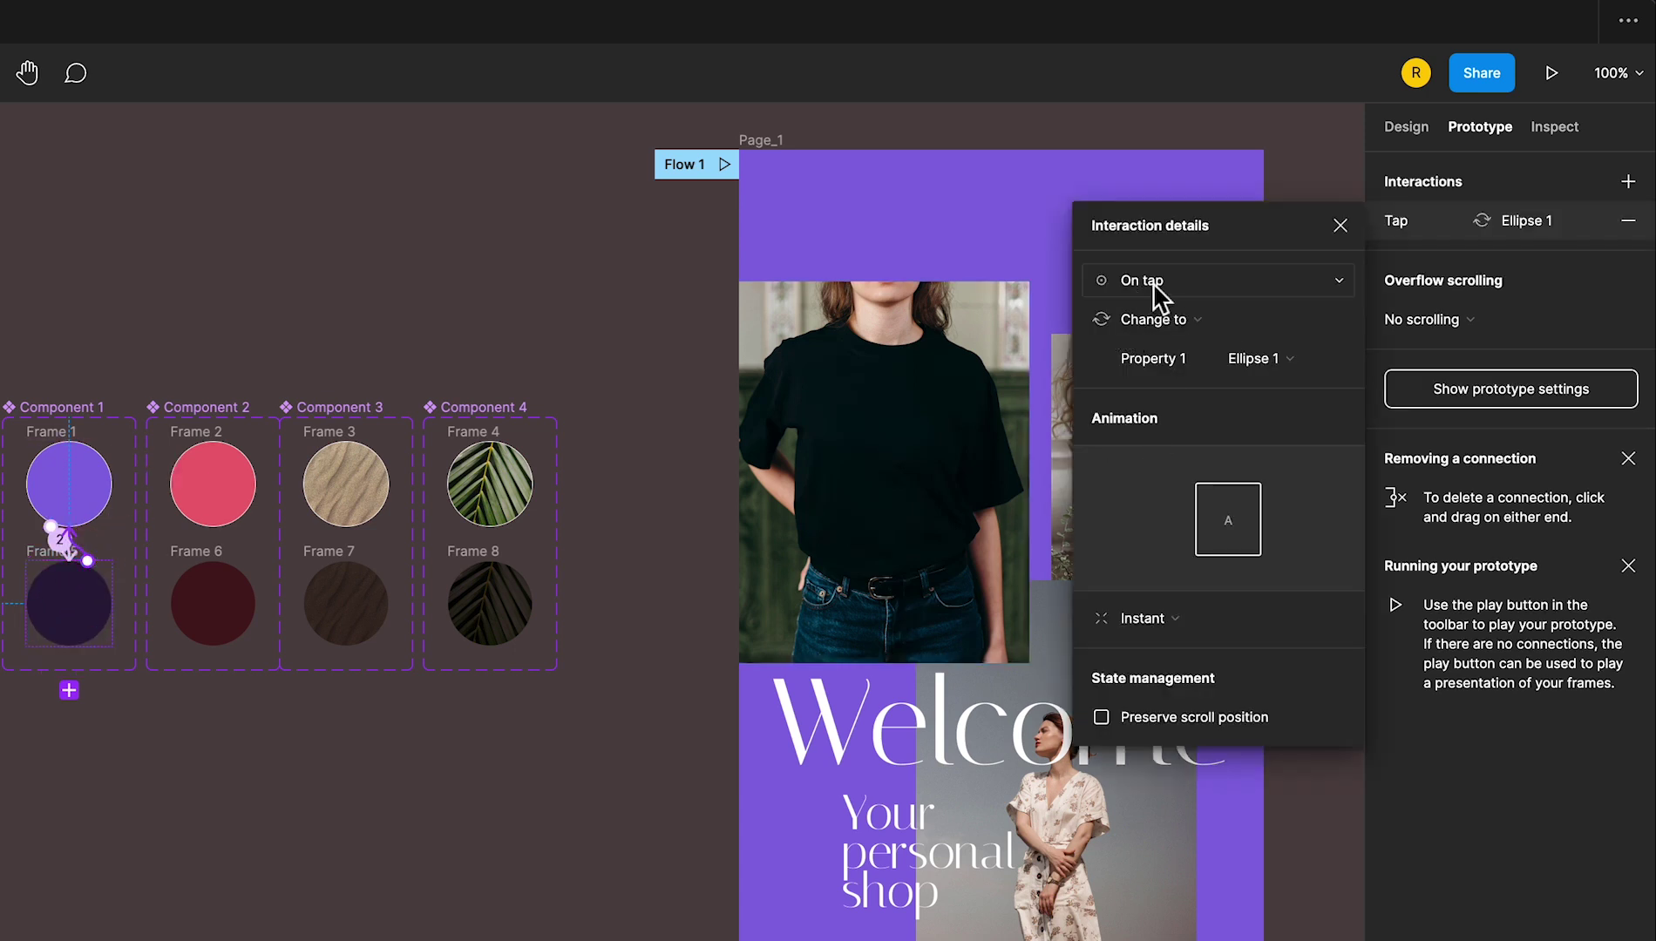
{"action": "left_click", "coordinate": [1153, 282]}
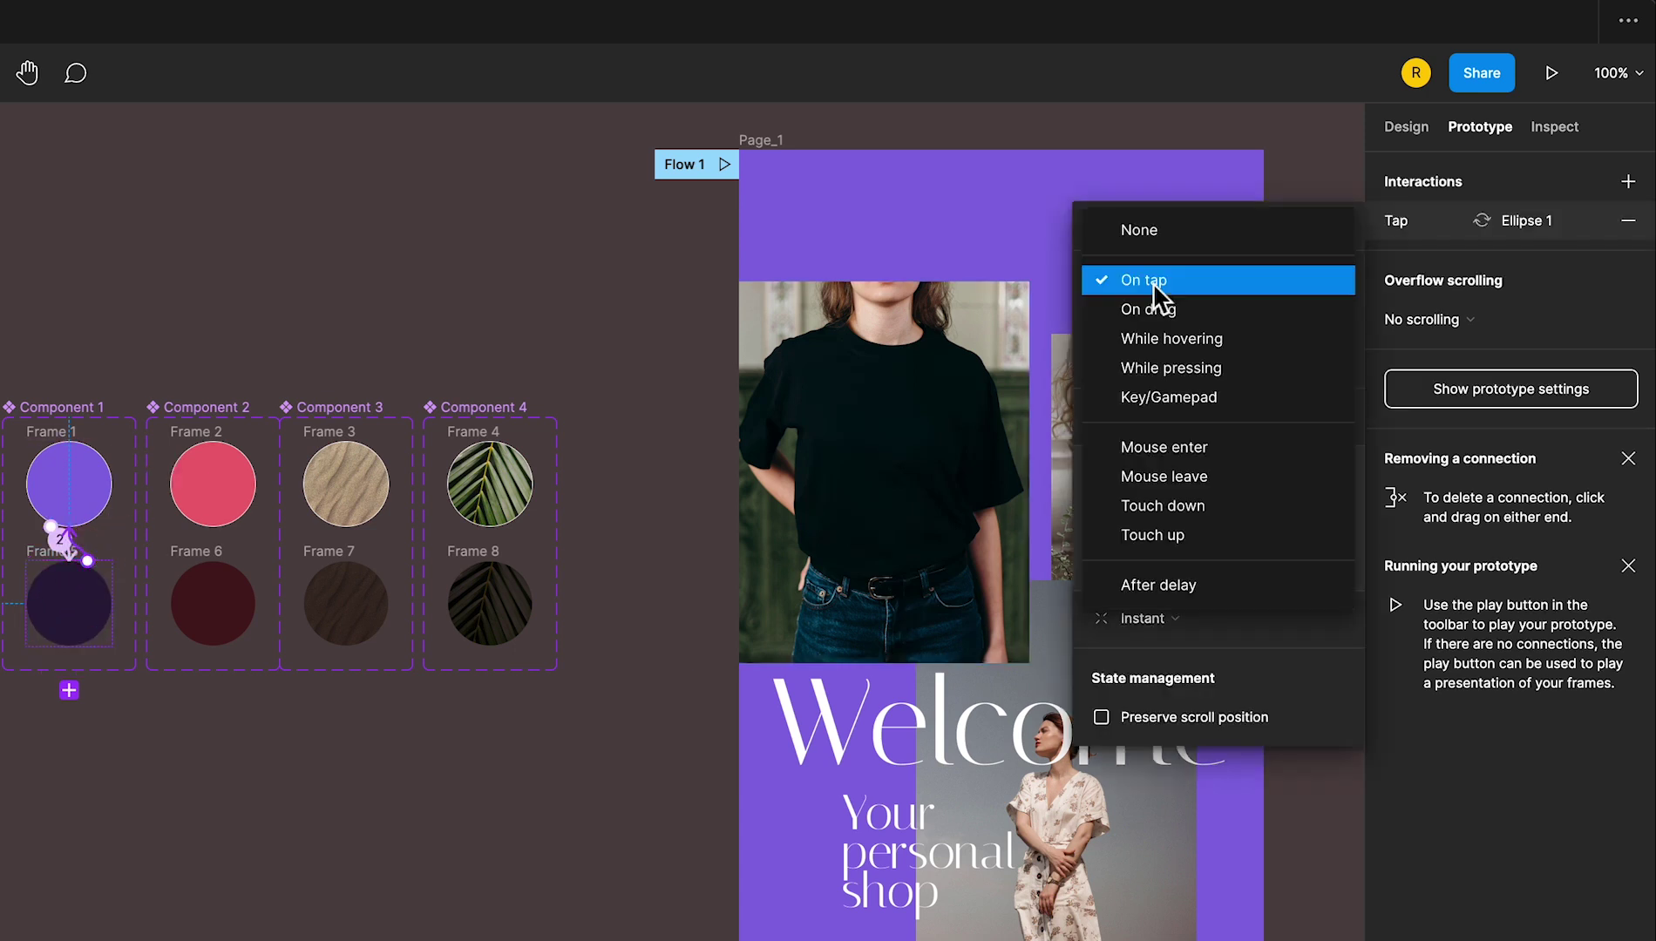
{"action": "left_click", "coordinate": [1266, 476]}
{"action": "left_click", "coordinate": [140, 359]}
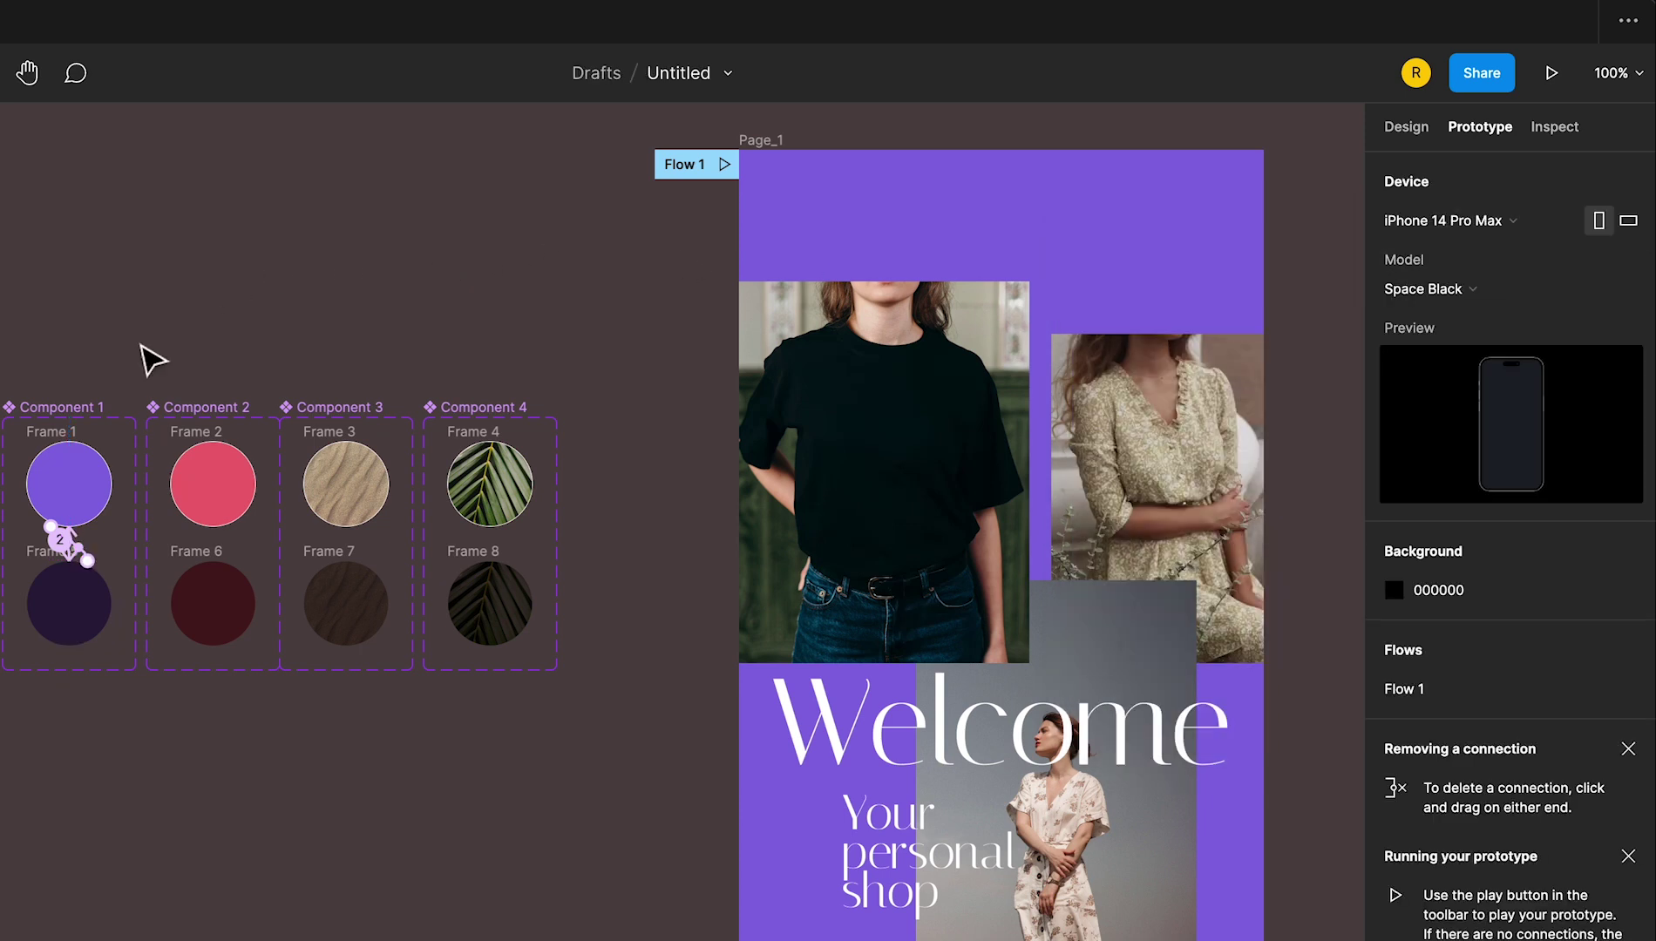
{"action": "left_click", "coordinate": [187, 502]}
Link the pink circle to Frame 6 on tap and While hovering, and back to Frame 2 on Mouse leave
{"action": "left_click_drag", "start_coordinate": [170, 484], "coordinate": [219, 593]}
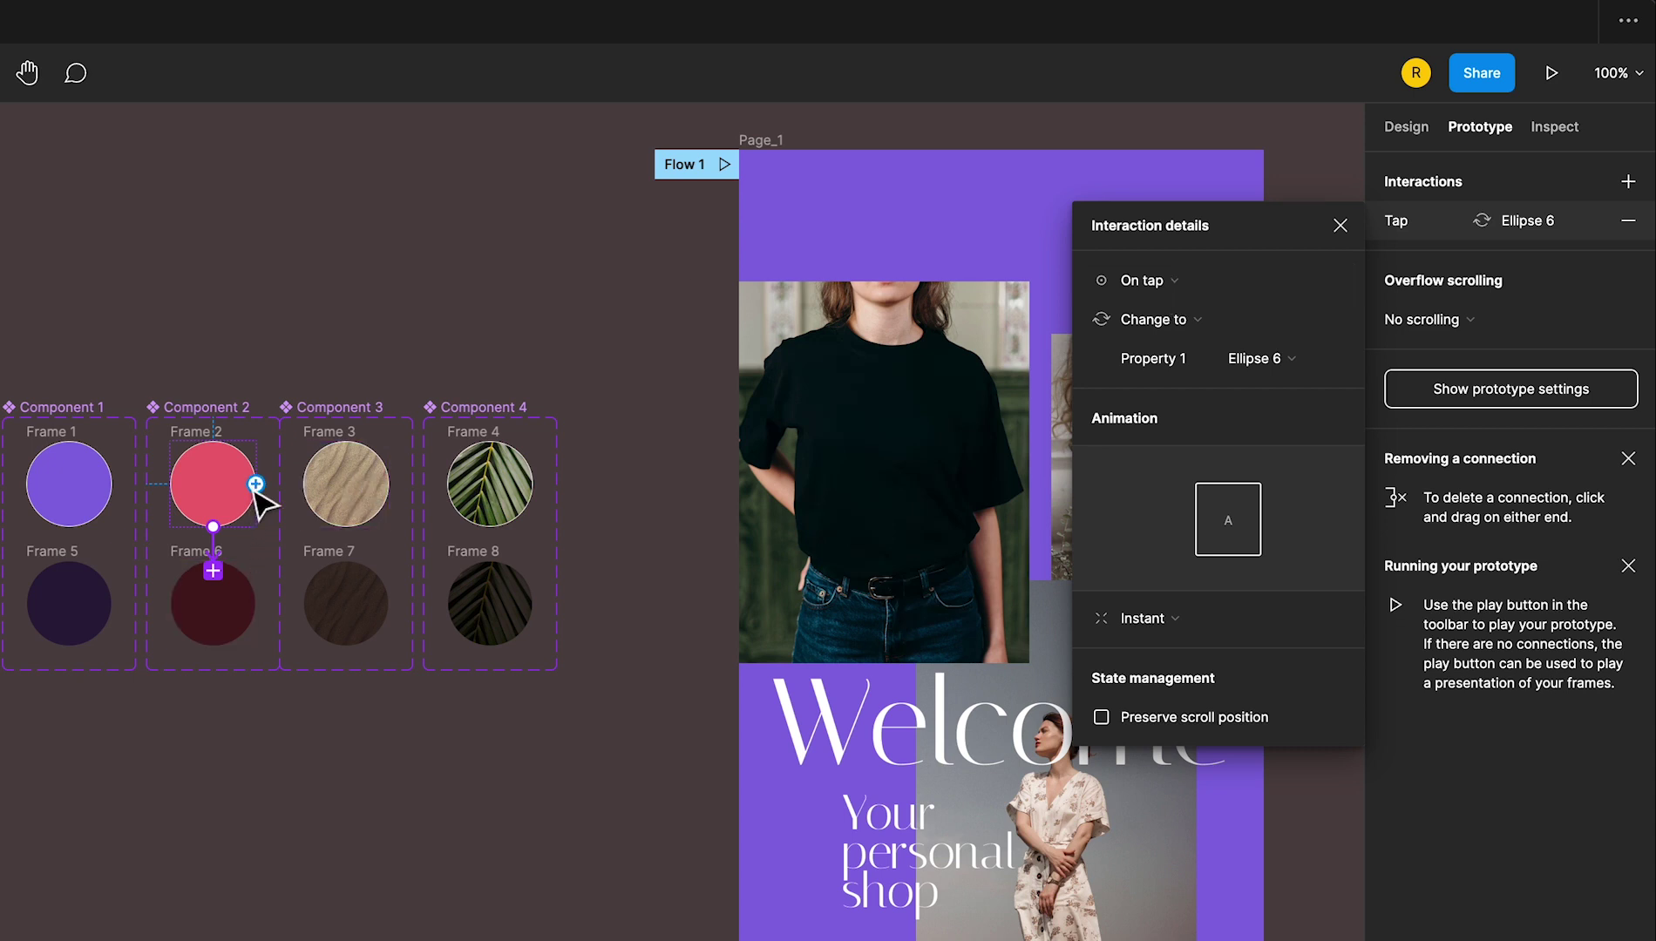
{"action": "left_click_drag", "start_coordinate": [255, 485], "coordinate": [237, 591]}
{"action": "left_click", "coordinate": [1142, 279]}
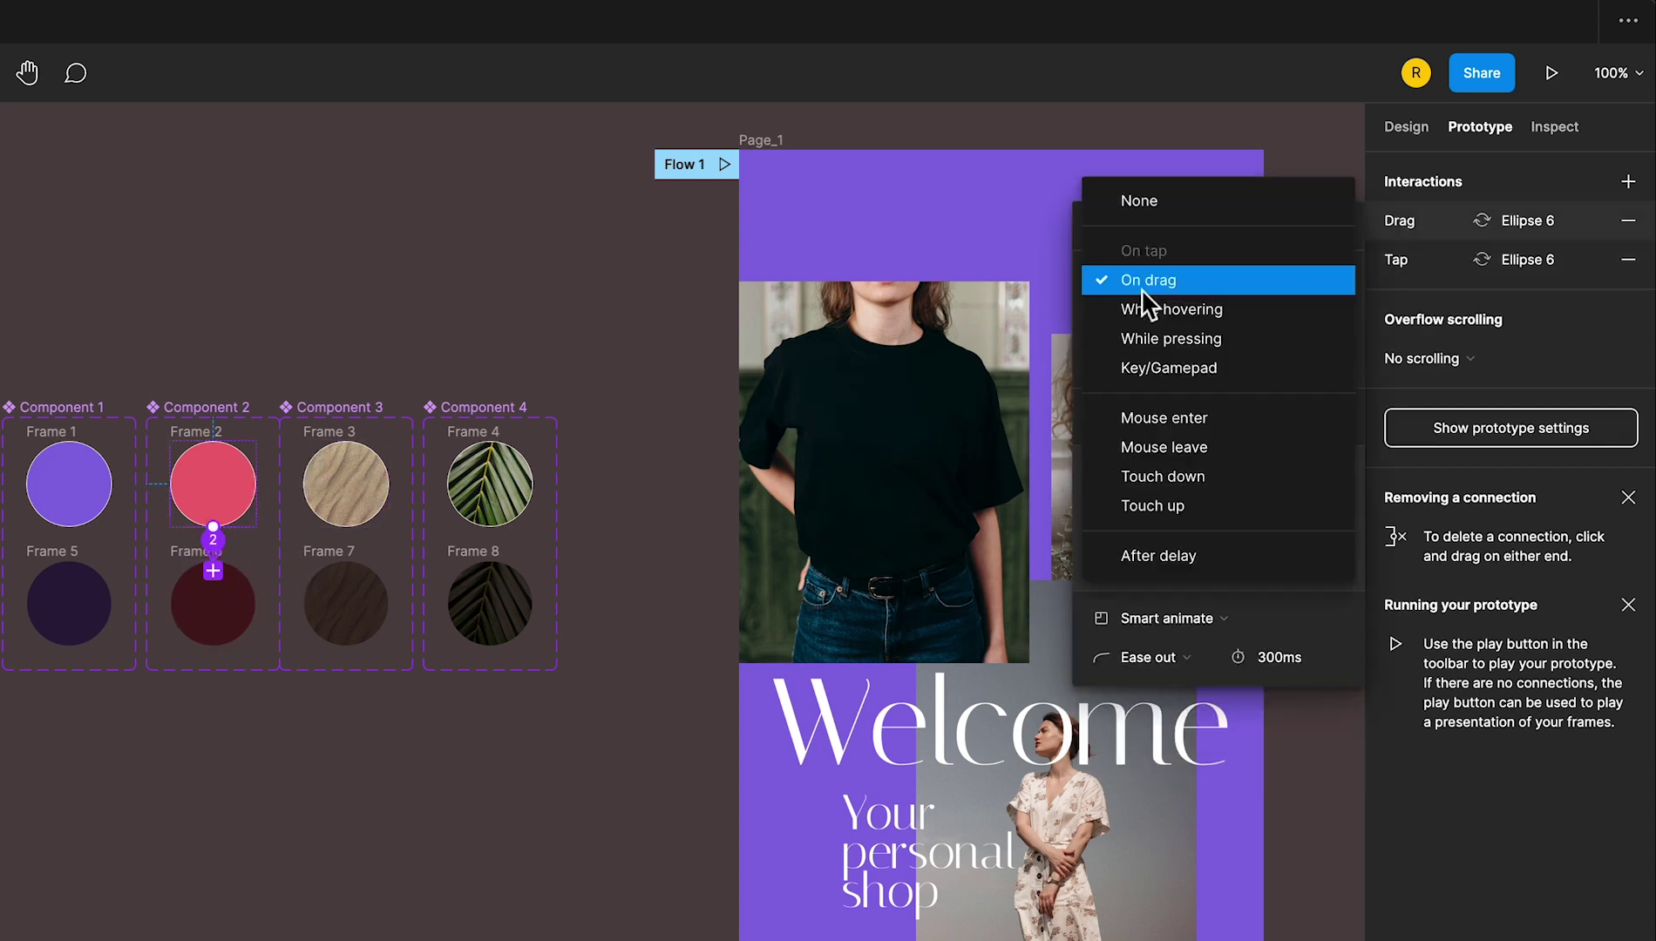
{"action": "left_click", "coordinate": [1259, 309]}
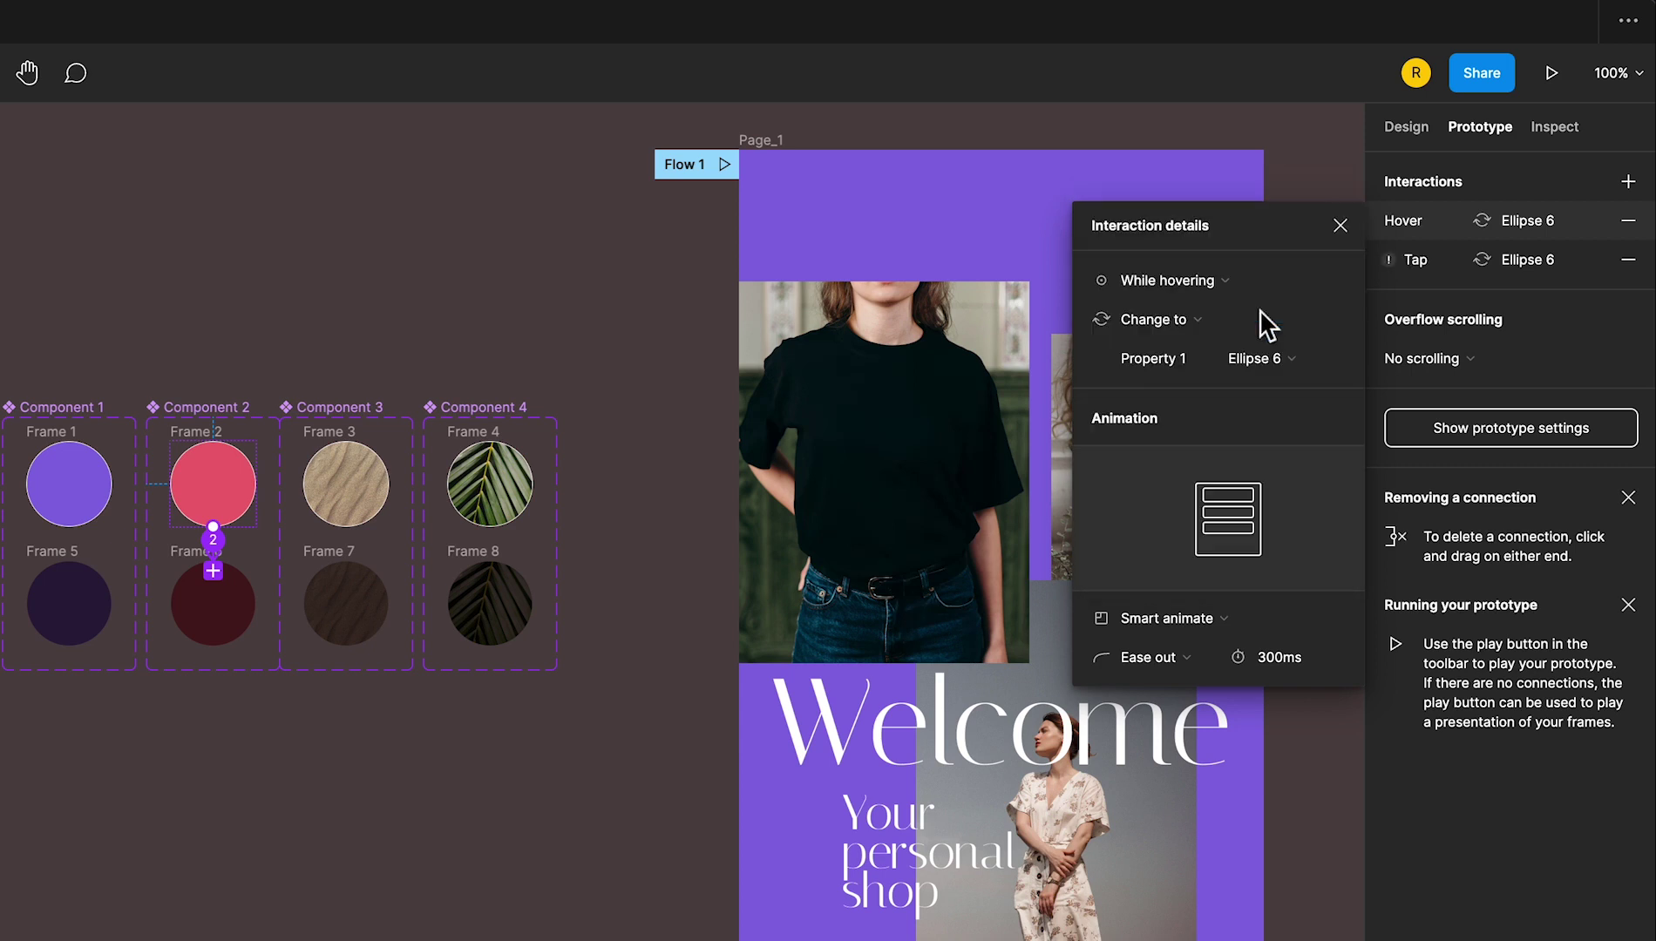
{"action": "left_click", "coordinate": [251, 616]}
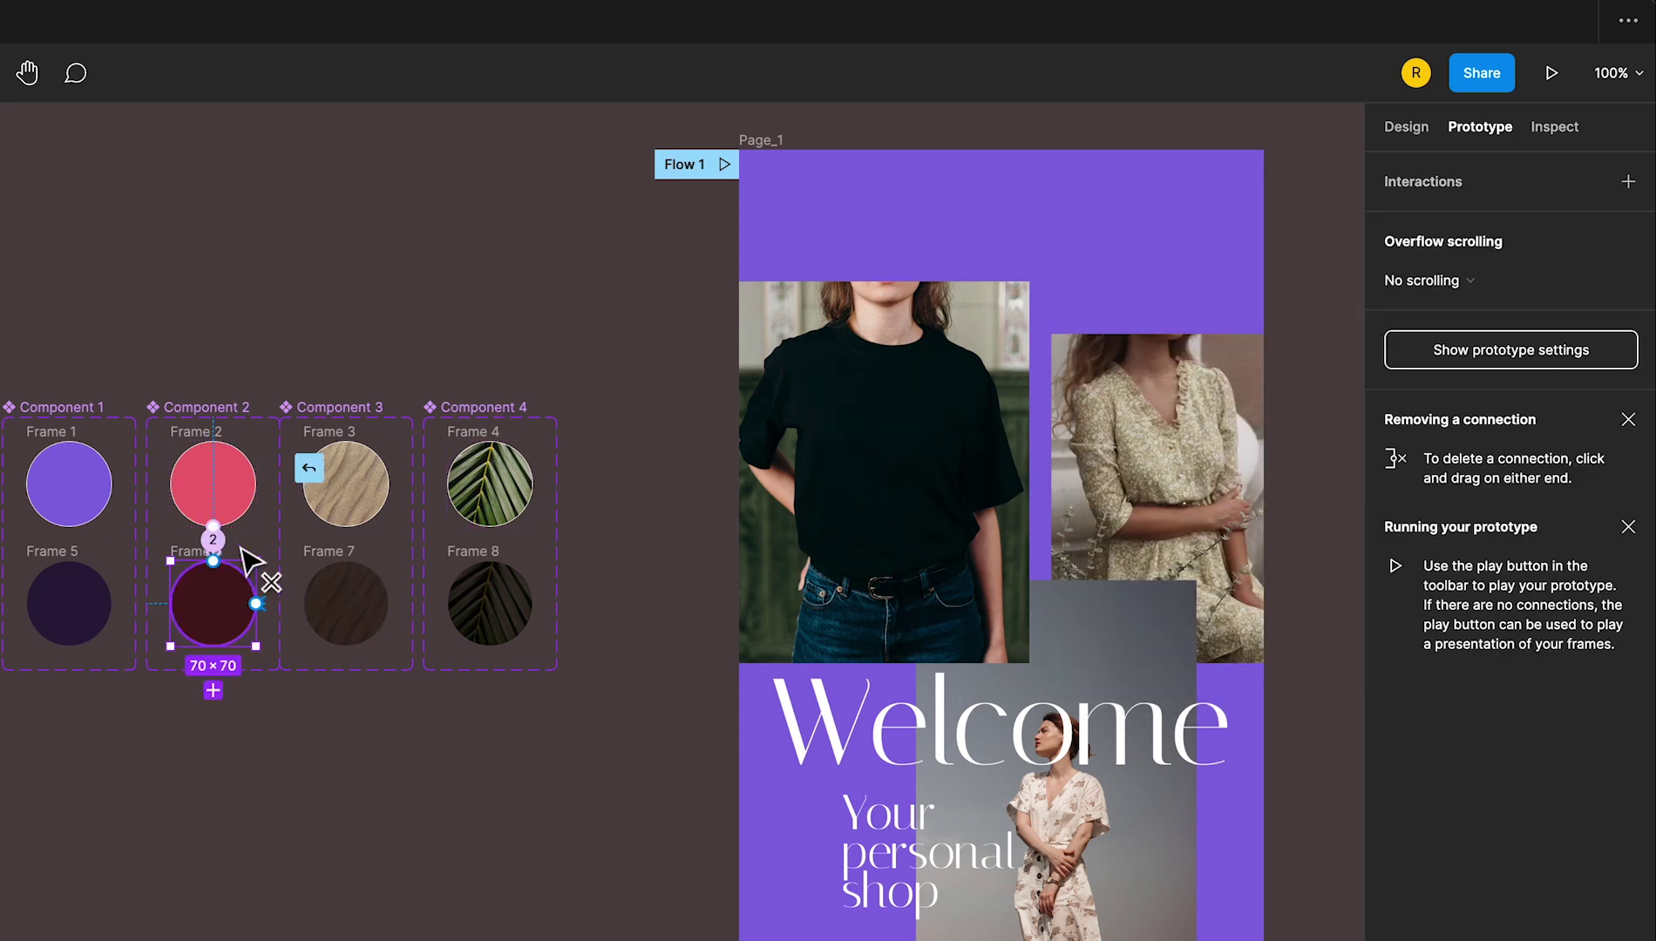
{"action": "left_click_drag", "start_coordinate": [233, 514], "coordinate": [228, 516]}
{"action": "left_click", "coordinate": [1133, 280]}
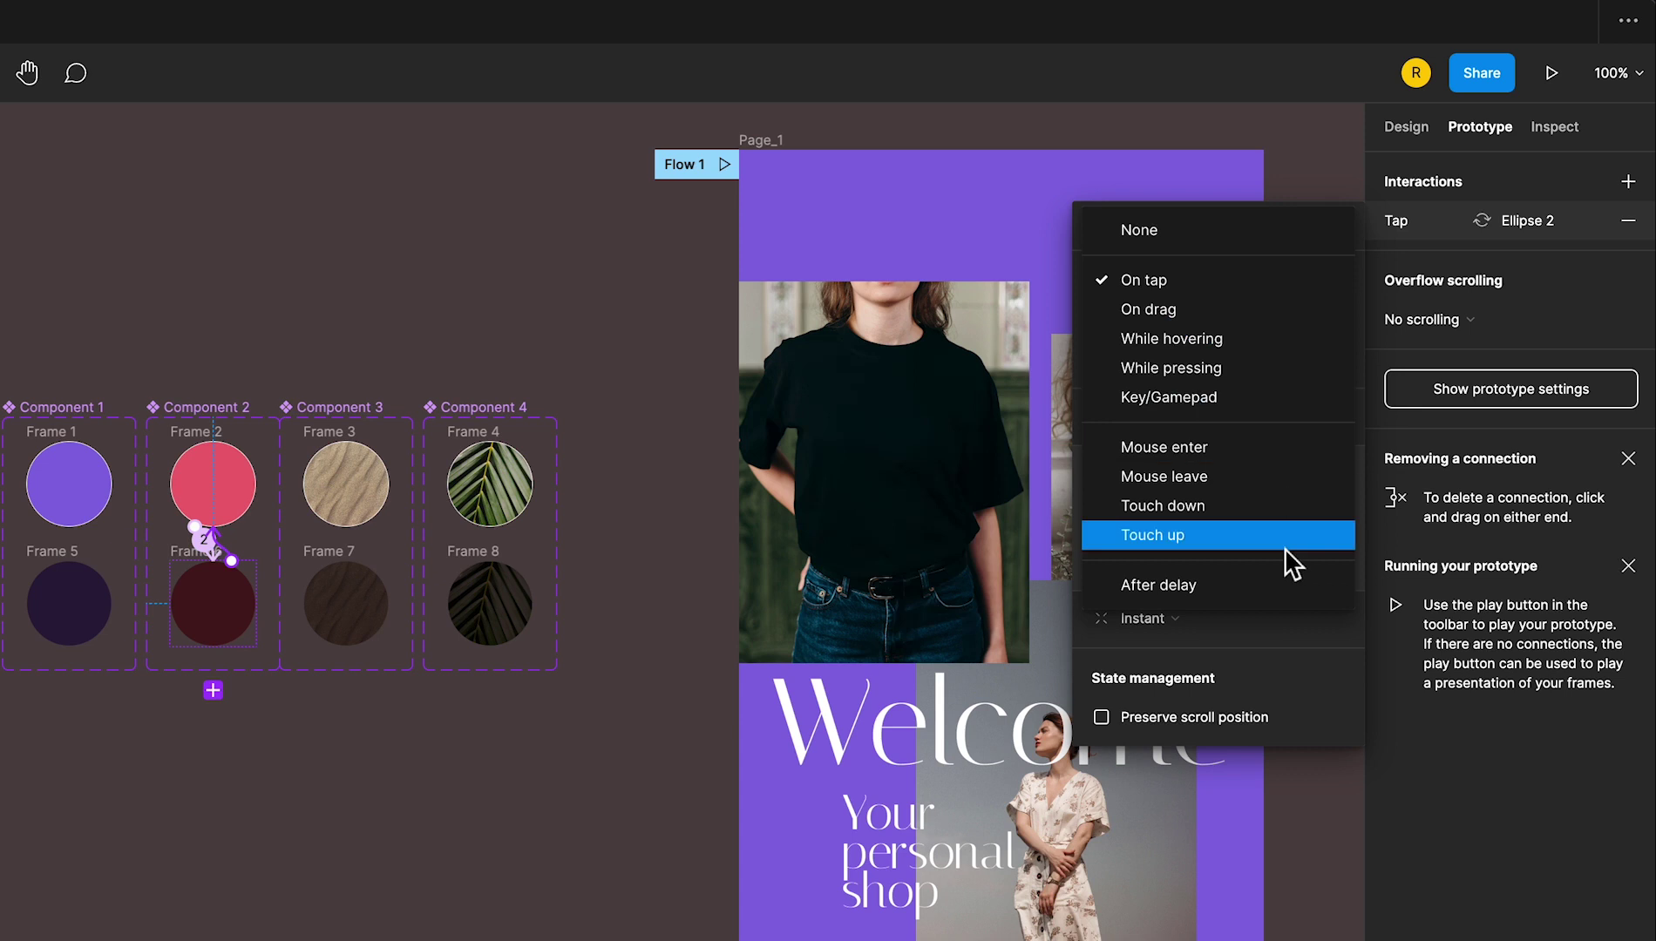
{"action": "left_click", "coordinate": [1266, 484]}
Link the sand circle to Frame 7 on tap and While hovering, and back to Frame 3 on Mouse leave
{"action": "left_click", "coordinate": [358, 517]}
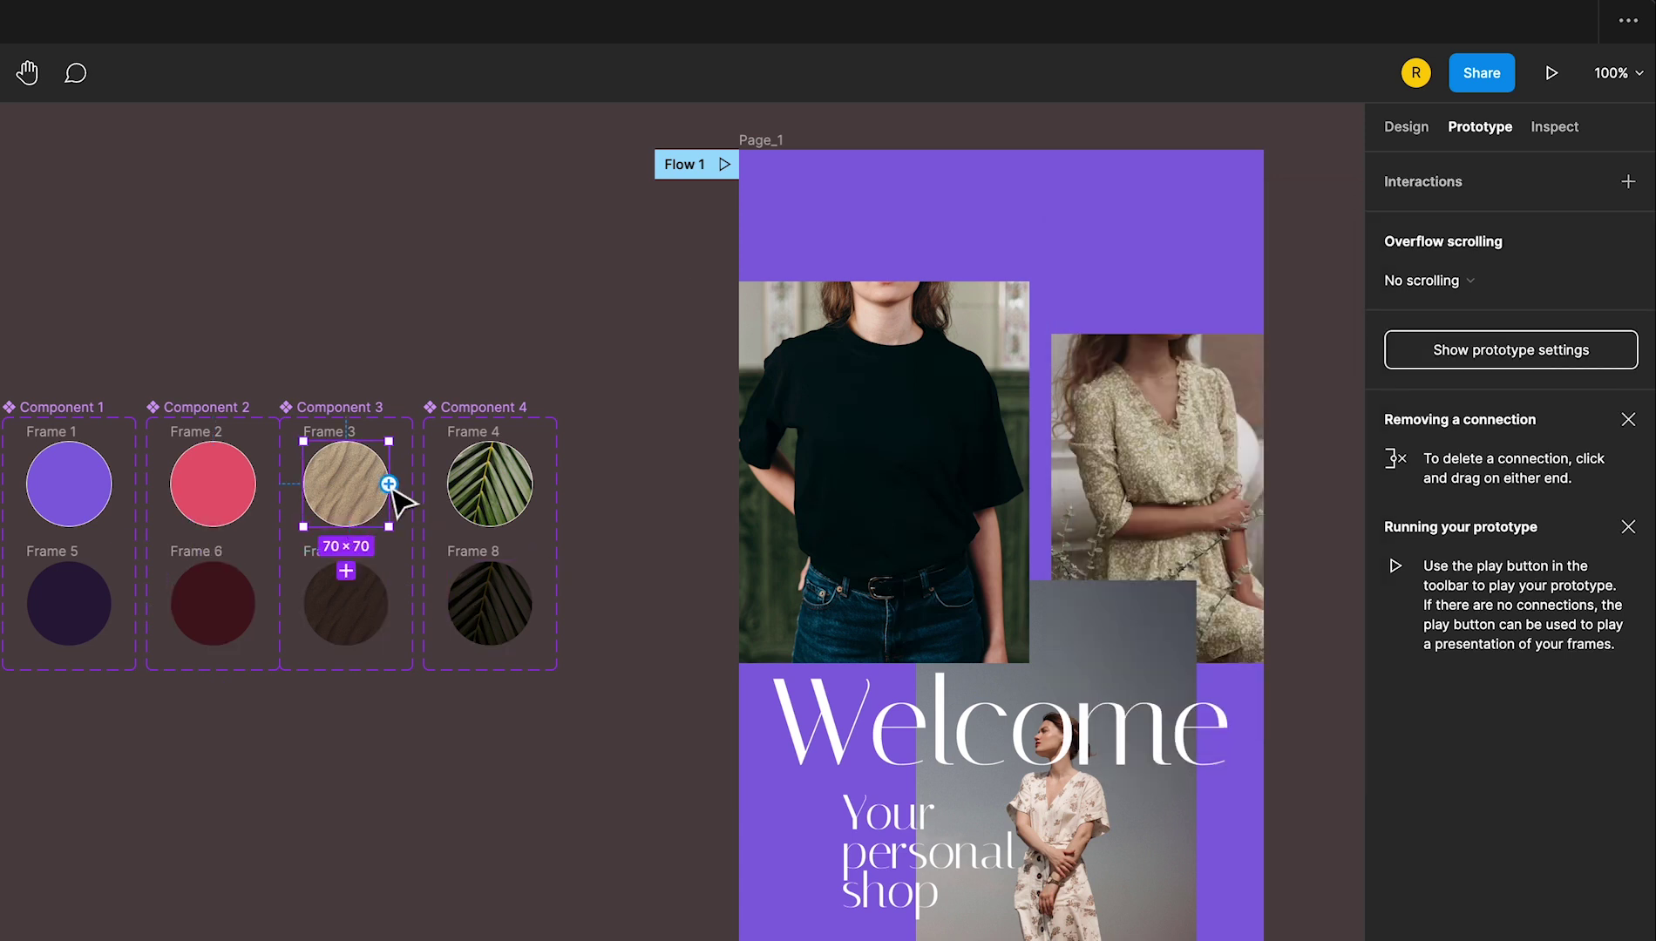
{"action": "left_click_drag", "start_coordinate": [377, 562], "coordinate": [366, 601]}
{"action": "left_click", "coordinate": [1186, 282]}
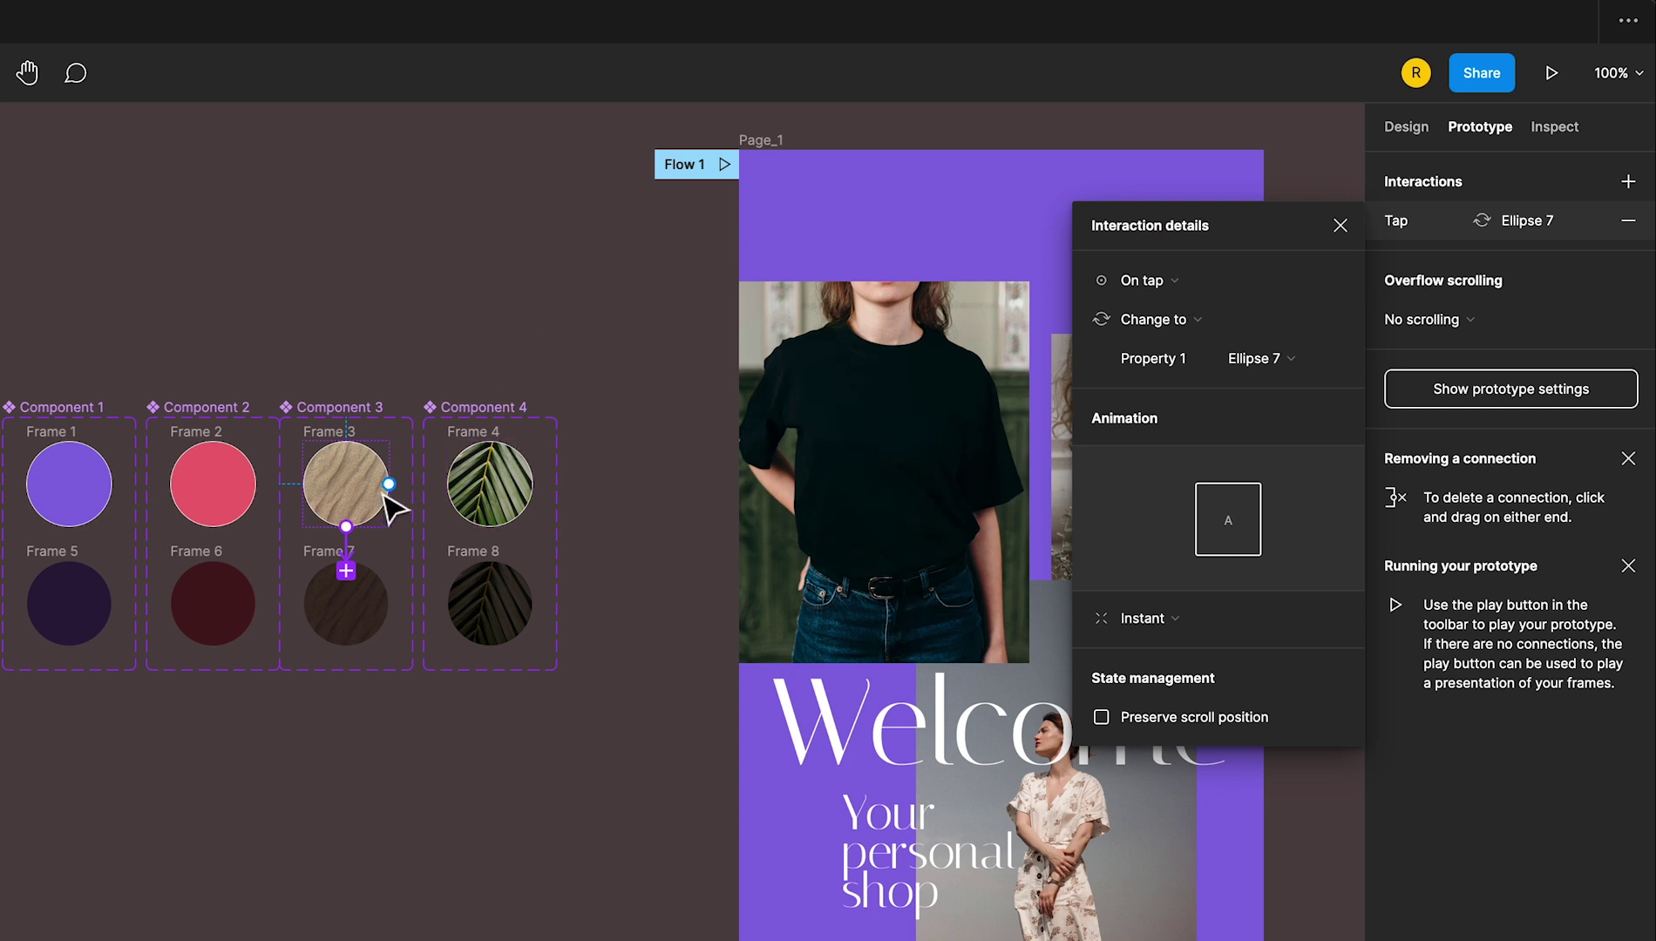
{"action": "left_click_drag", "start_coordinate": [389, 485], "coordinate": [369, 593]}
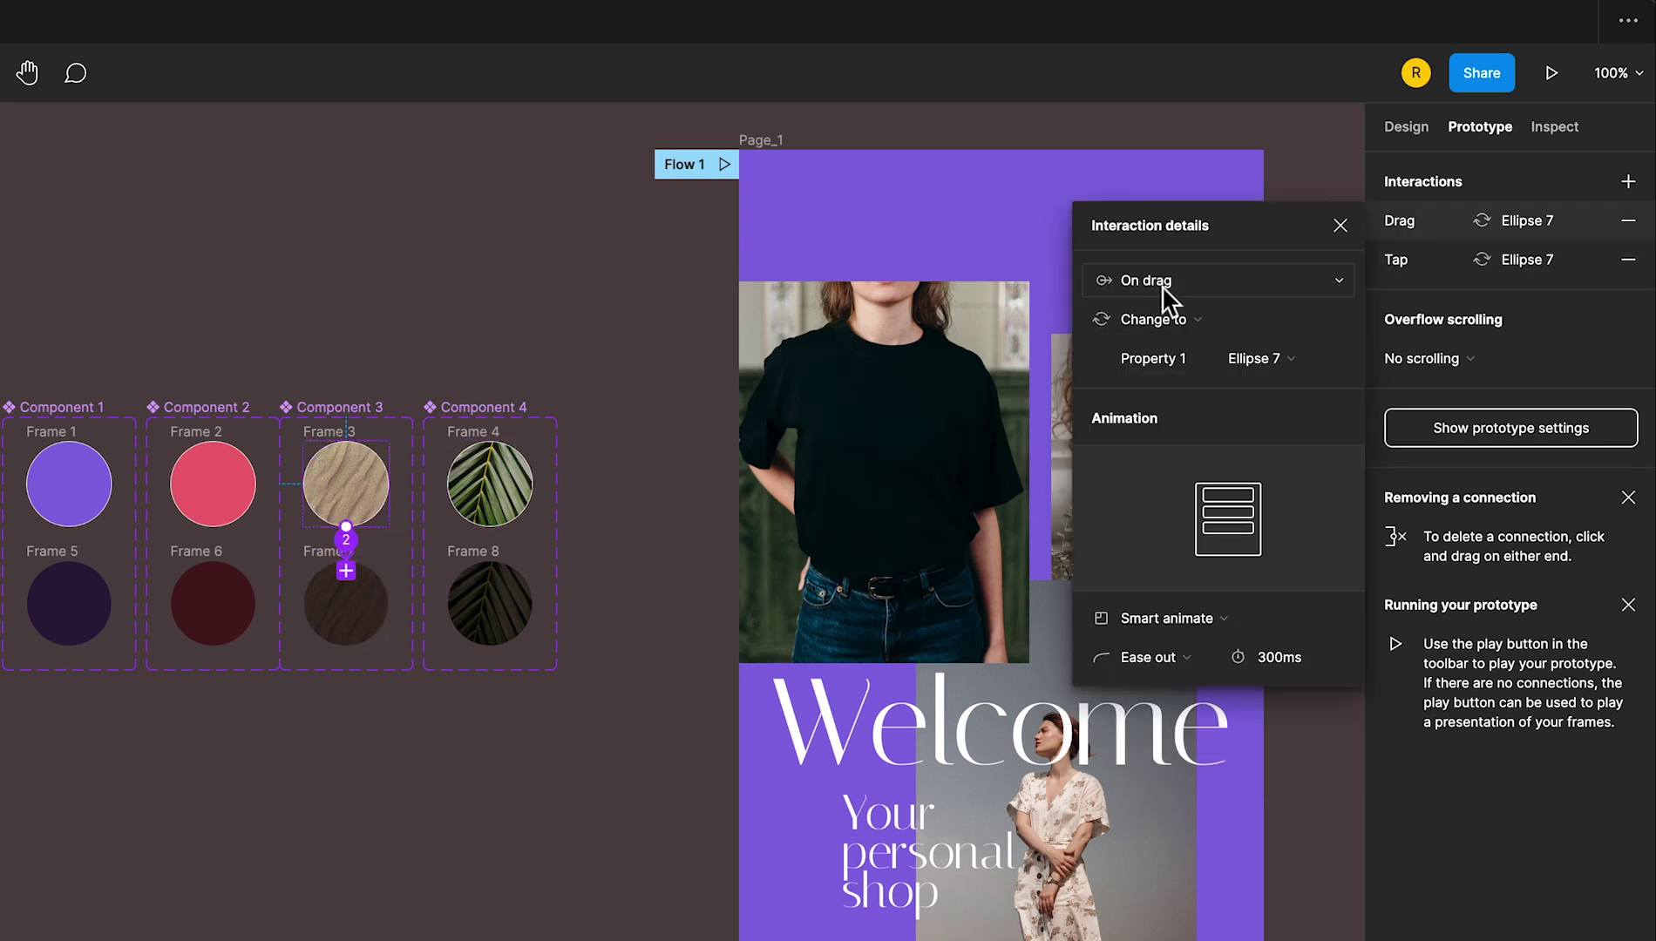
{"action": "left_click", "coordinate": [1162, 285]}
{"action": "left_click", "coordinate": [1228, 312]}
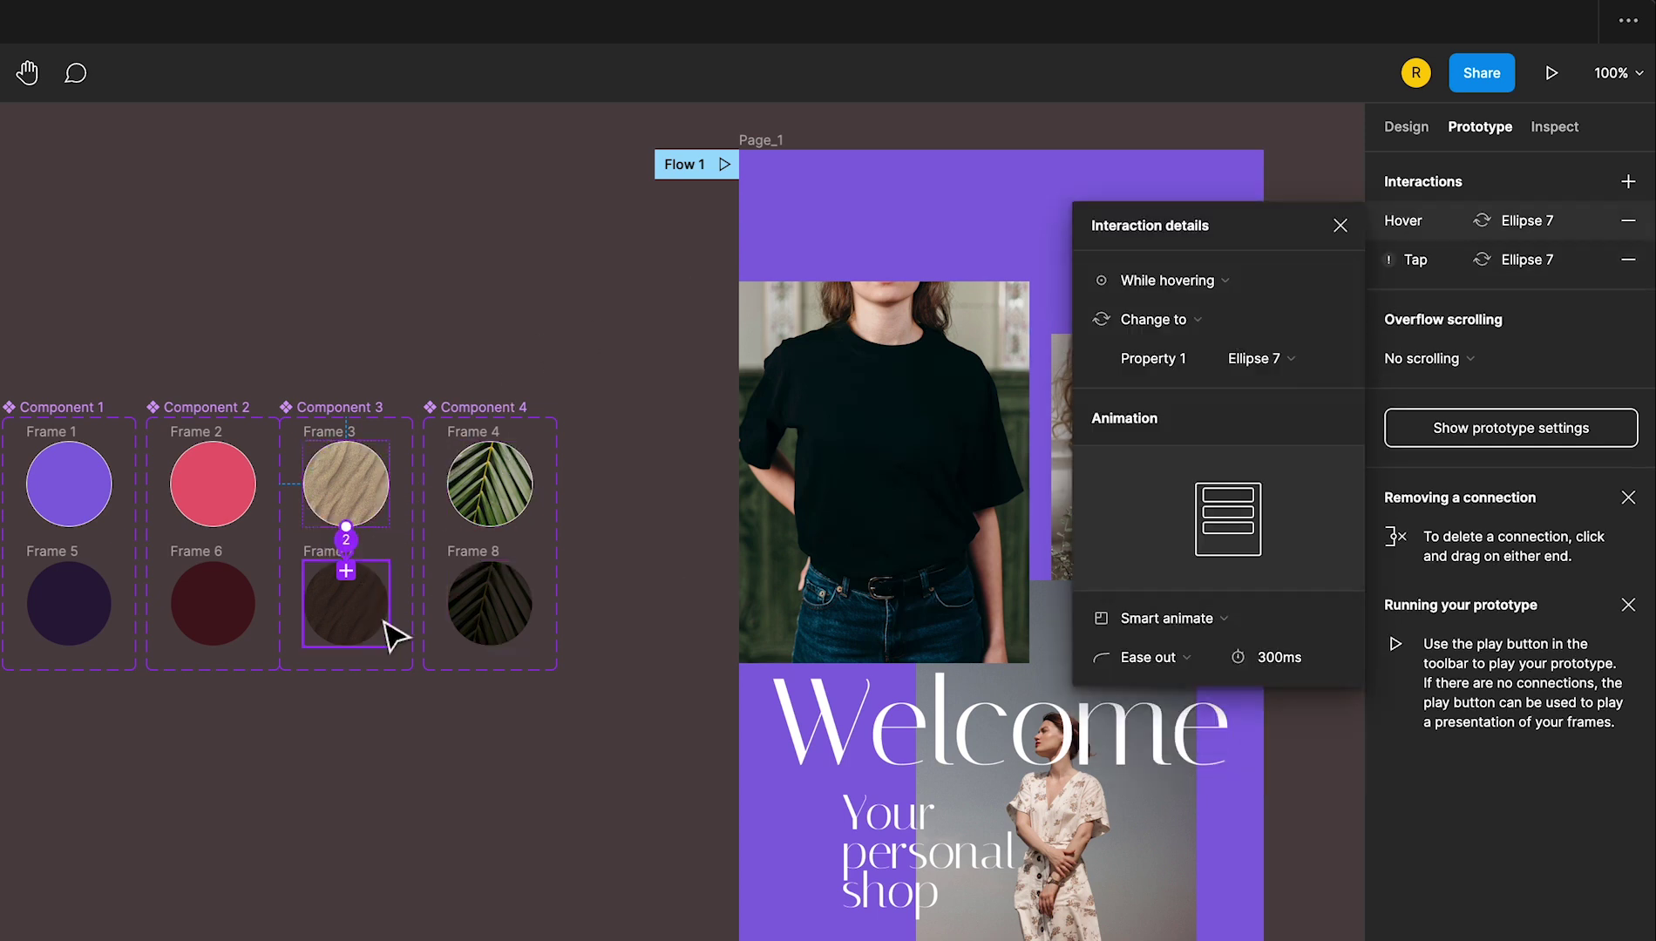
{"action": "left_click", "coordinate": [385, 621]}
{"action": "left_click_drag", "start_coordinate": [366, 561], "coordinate": [336, 506]}
{"action": "left_click", "coordinate": [1162, 280]}
{"action": "left_click", "coordinate": [1164, 473]}
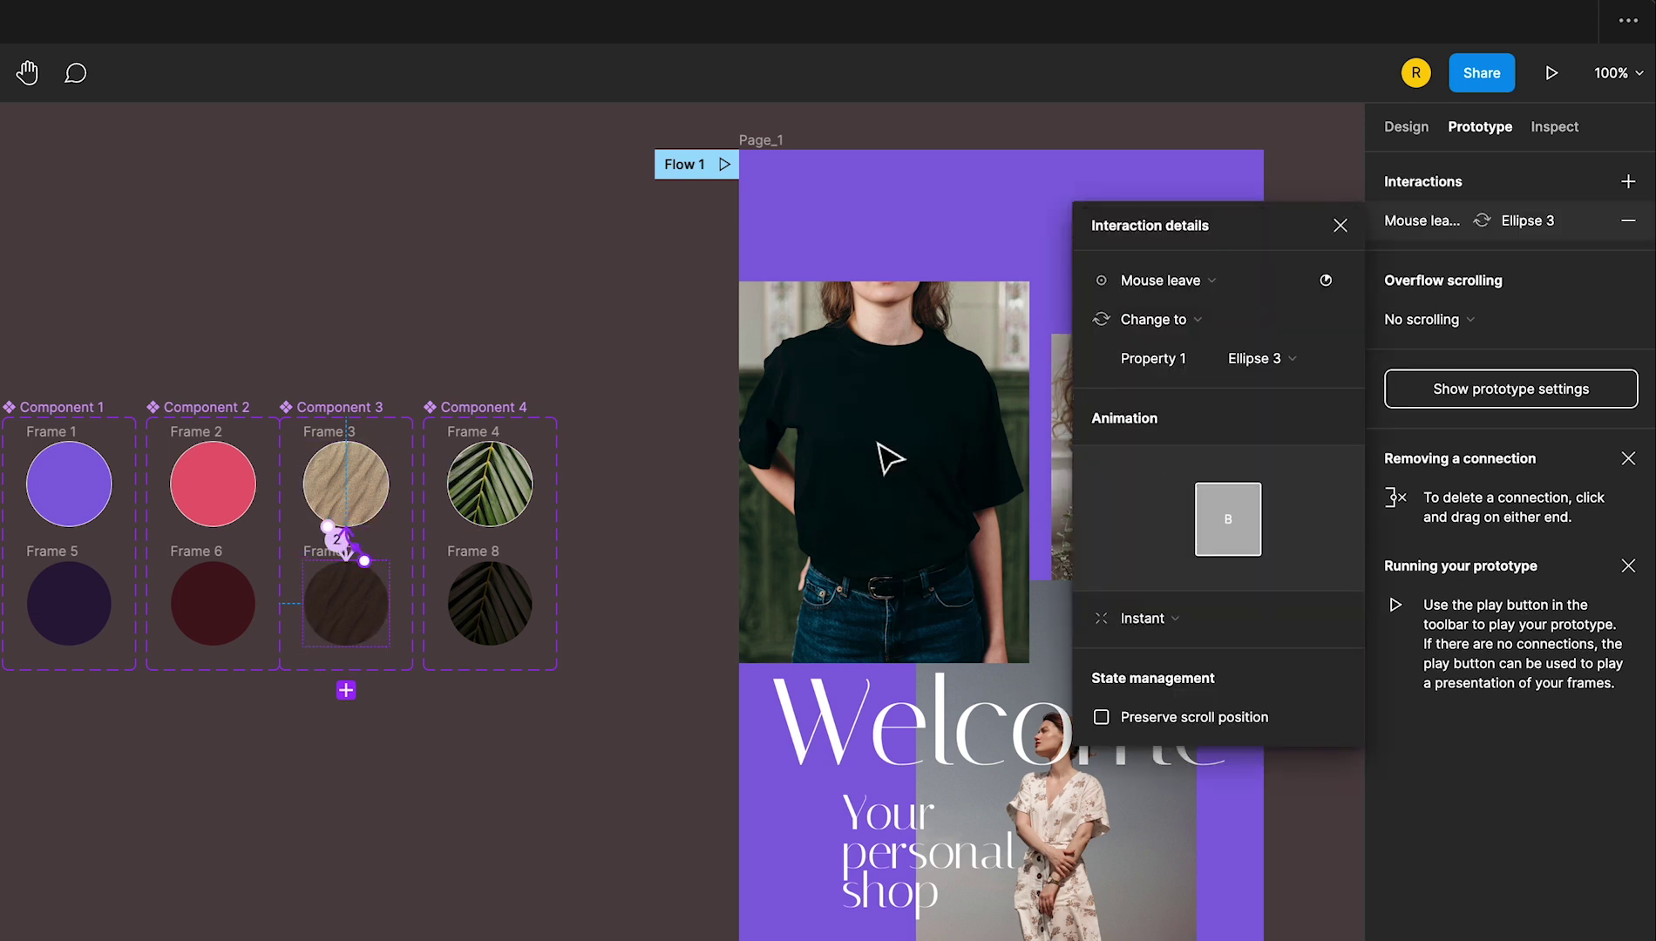
Link the leaf circle to Frame 8 on tap and While hovering, and back to Frame 4 on Mouse leave
{"action": "left_click", "coordinate": [488, 484]}
{"action": "left_click_drag", "start_coordinate": [533, 483], "coordinate": [518, 609]}
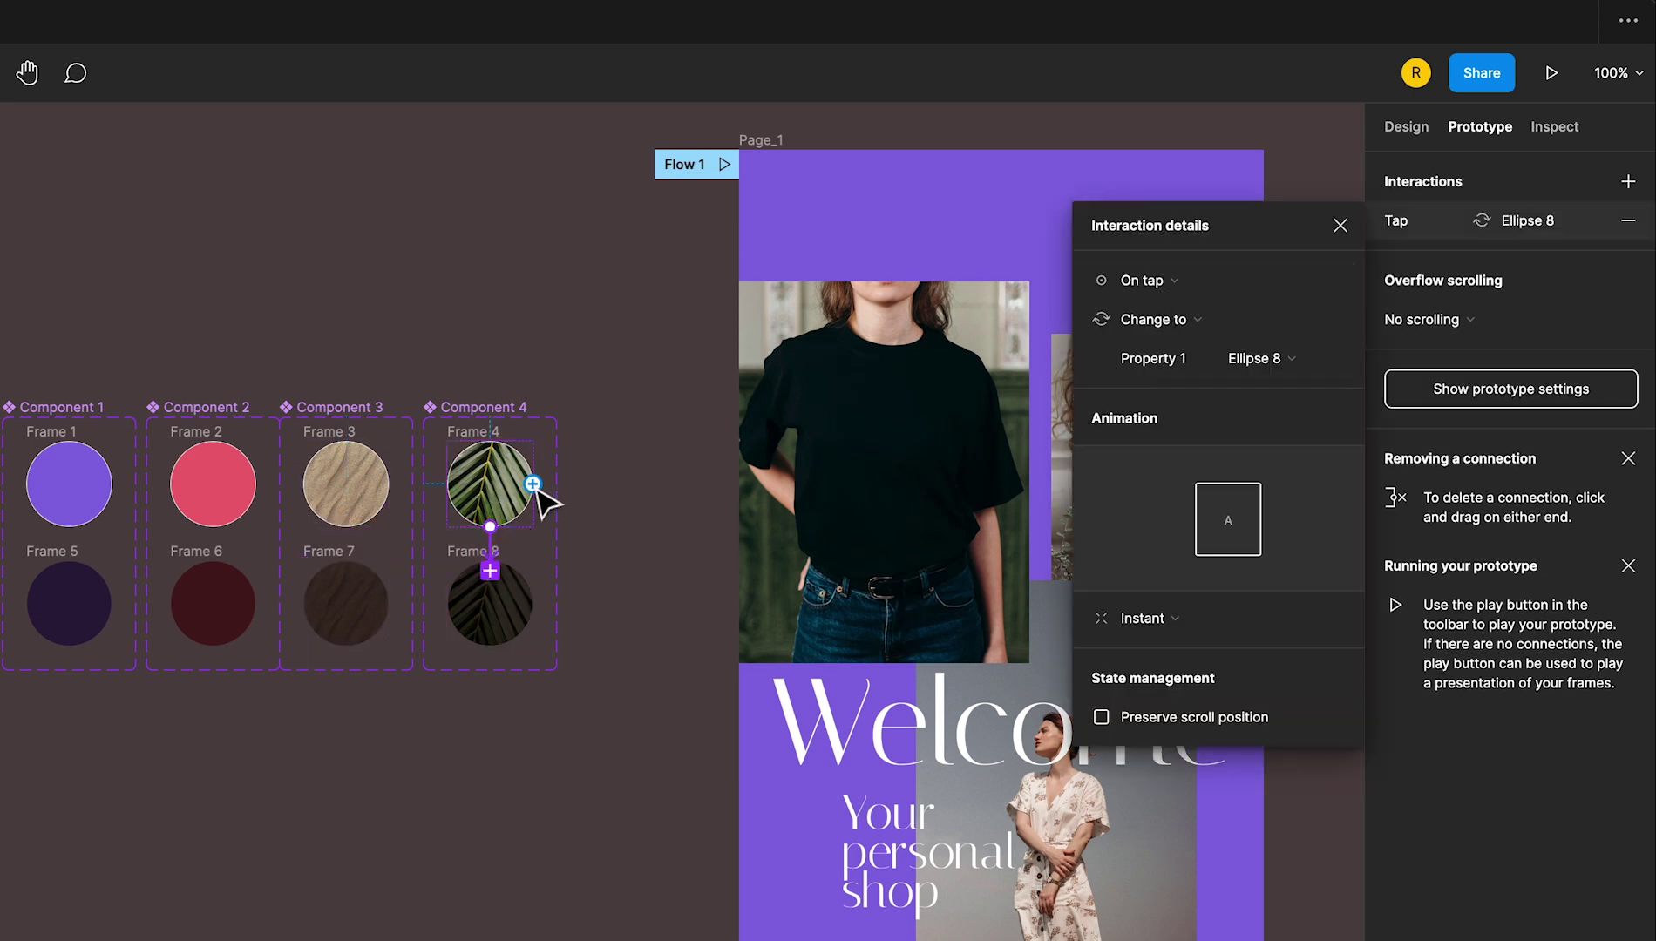
{"action": "left_click_drag", "start_coordinate": [533, 483], "coordinate": [490, 602]}
{"action": "left_click", "coordinate": [1168, 282]}
{"action": "left_click", "coordinate": [1286, 309]}
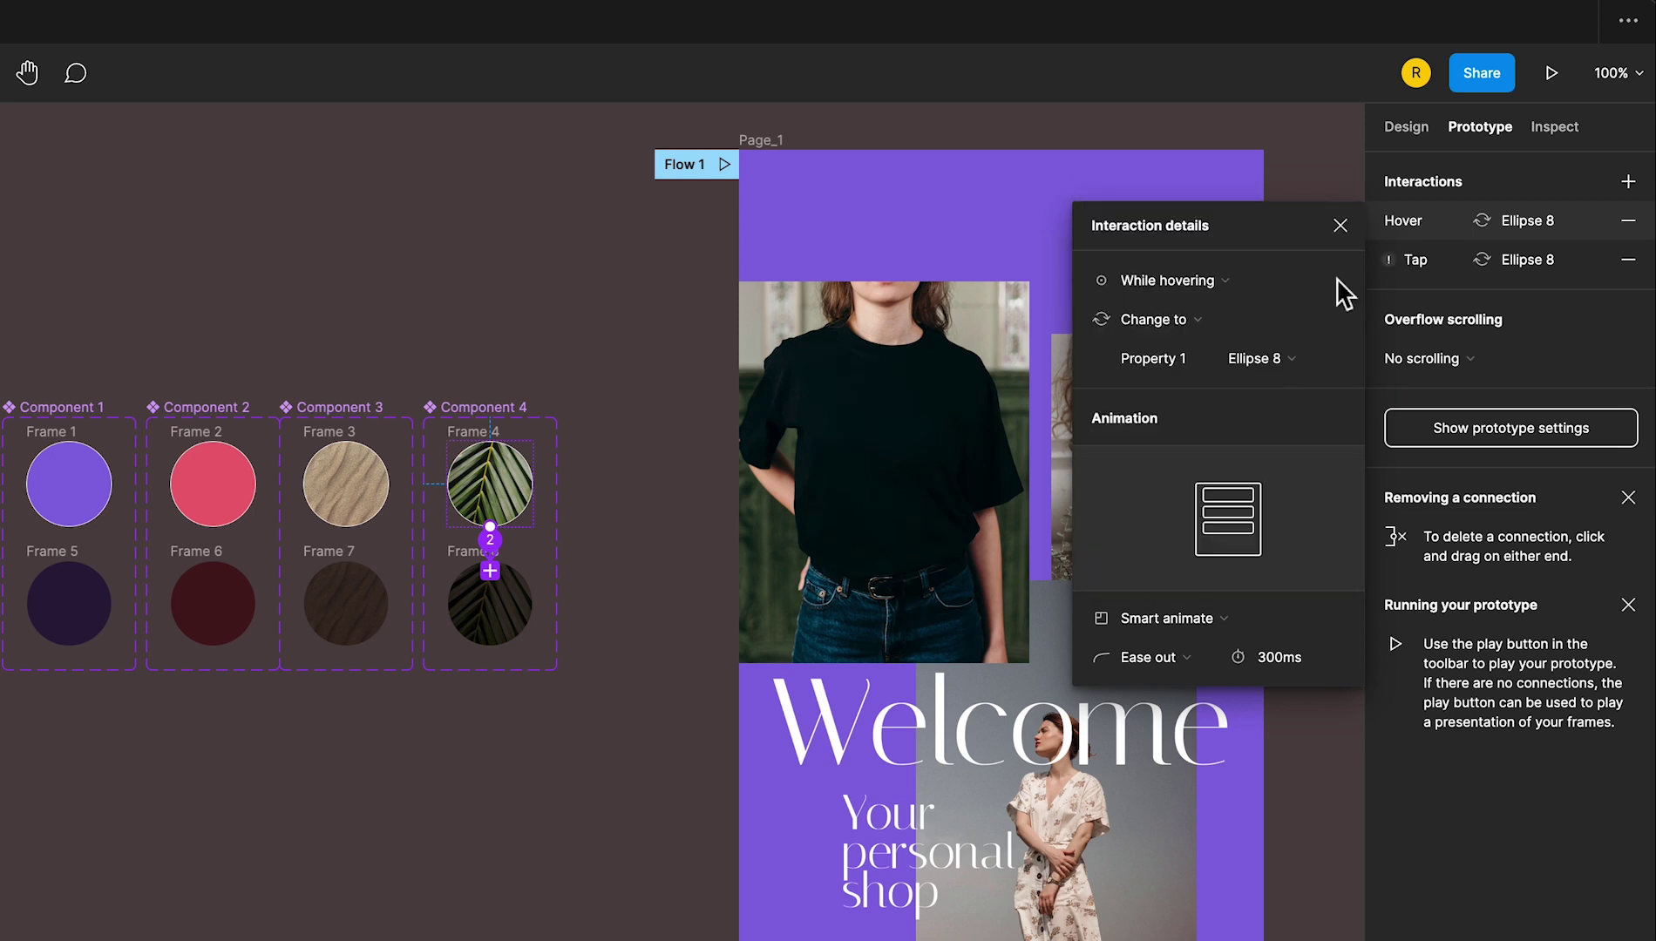
{"action": "left_click", "coordinate": [523, 615]}
{"action": "left_click_drag", "start_coordinate": [534, 603], "coordinate": [576, 468]}
{"action": "left_click", "coordinate": [1188, 283]}
{"action": "left_click", "coordinate": [1166, 476]}
{"action": "left_click", "coordinate": [453, 314]}
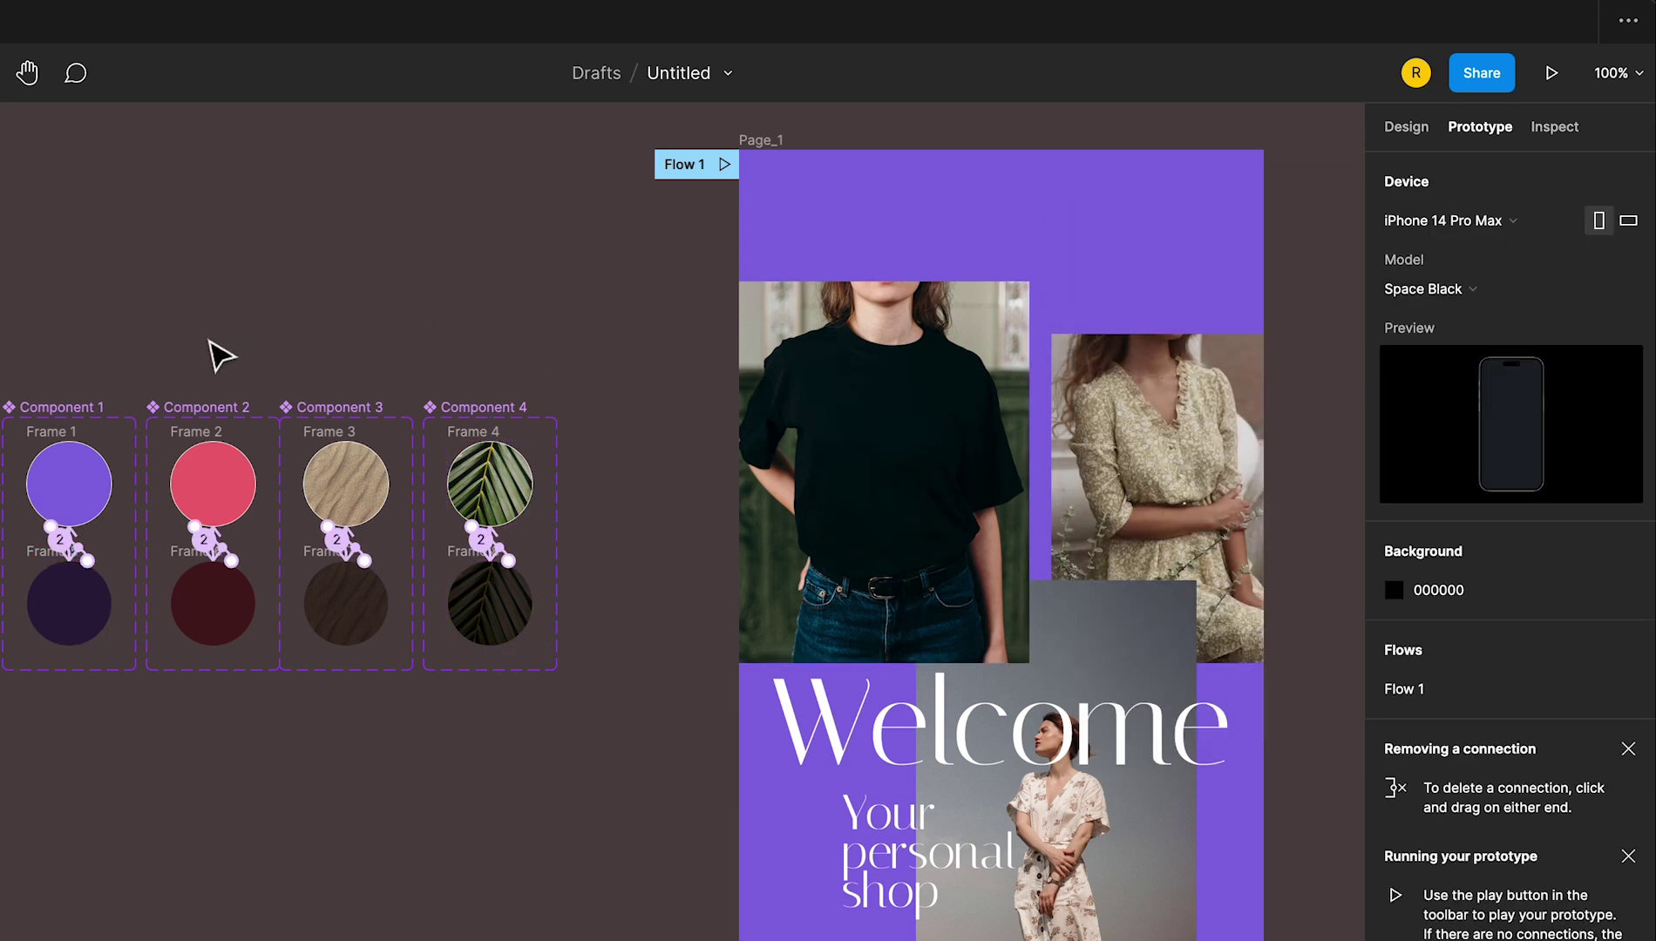
Rename the first two component sets button_1 and button_2
{"action": "double_click", "coordinate": [79, 407]}
{"action": "type", "text": "button_1"}
{"action": "key", "text": "Tab"}
{"action": "type", "text": "button_2"}
{"action": "key", "text": "Return"}
Rename the remaining sets button_3 and button_4, then list the local components in Assets
{"action": "left_click", "coordinate": [344, 427]}
{"action": "double_click", "coordinate": [342, 409]}
{"action": "type", "text": "button_3"}
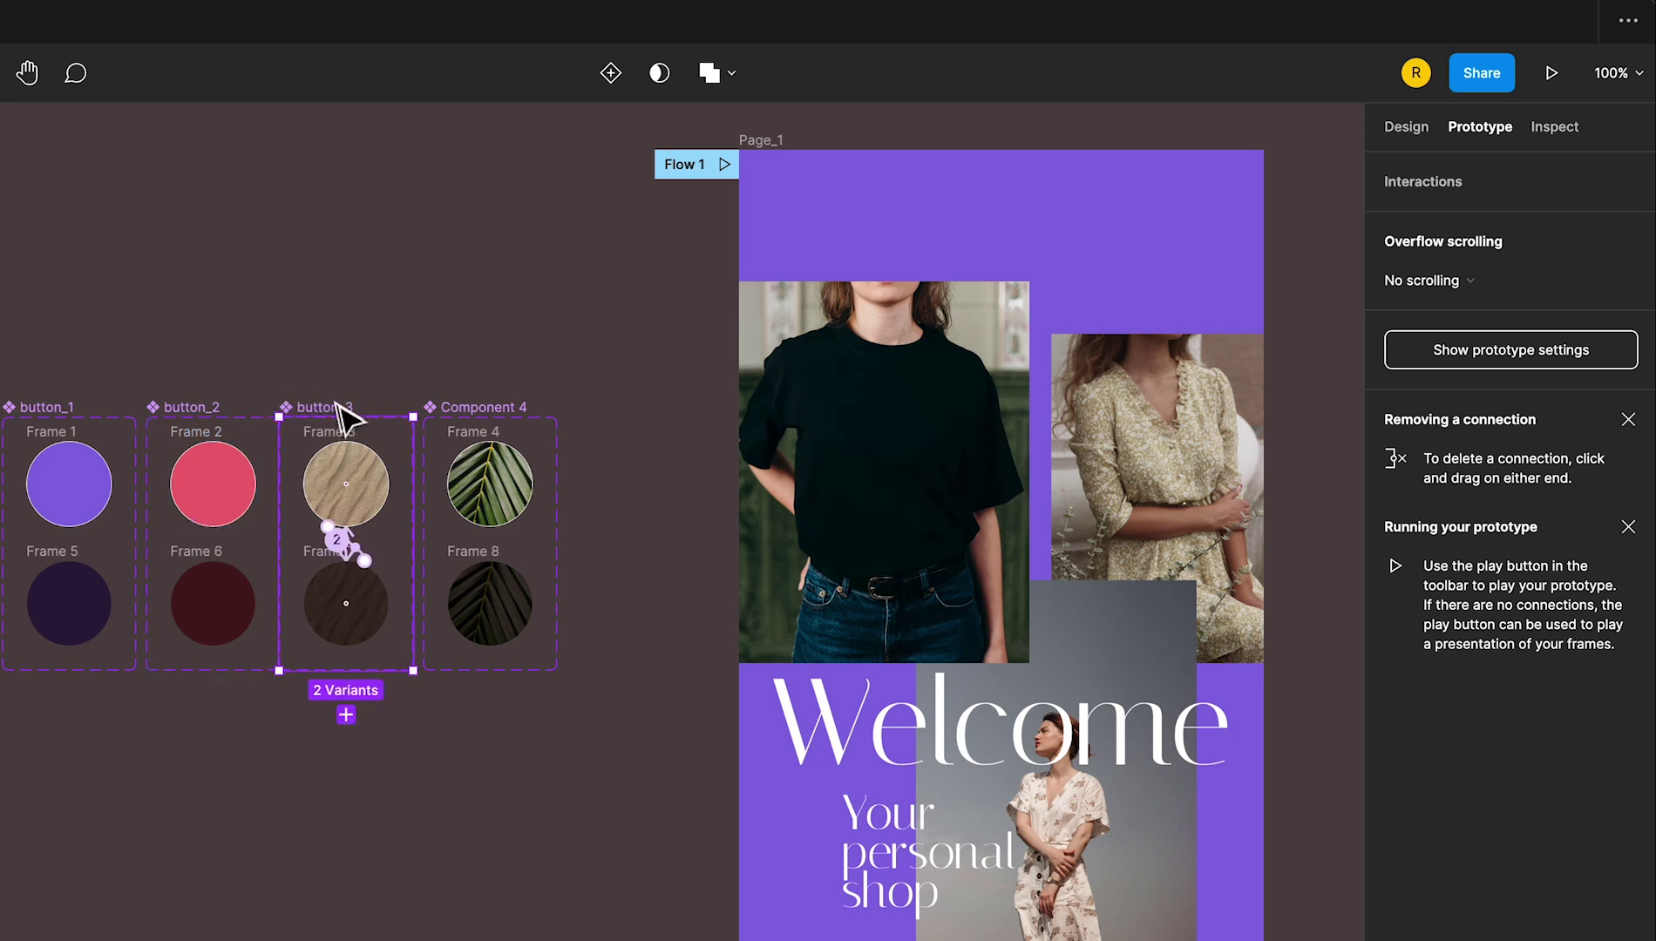
{"action": "key", "text": "Tab"}
{"action": "type", "text": "button_4"}
{"action": "key", "text": "Return"}
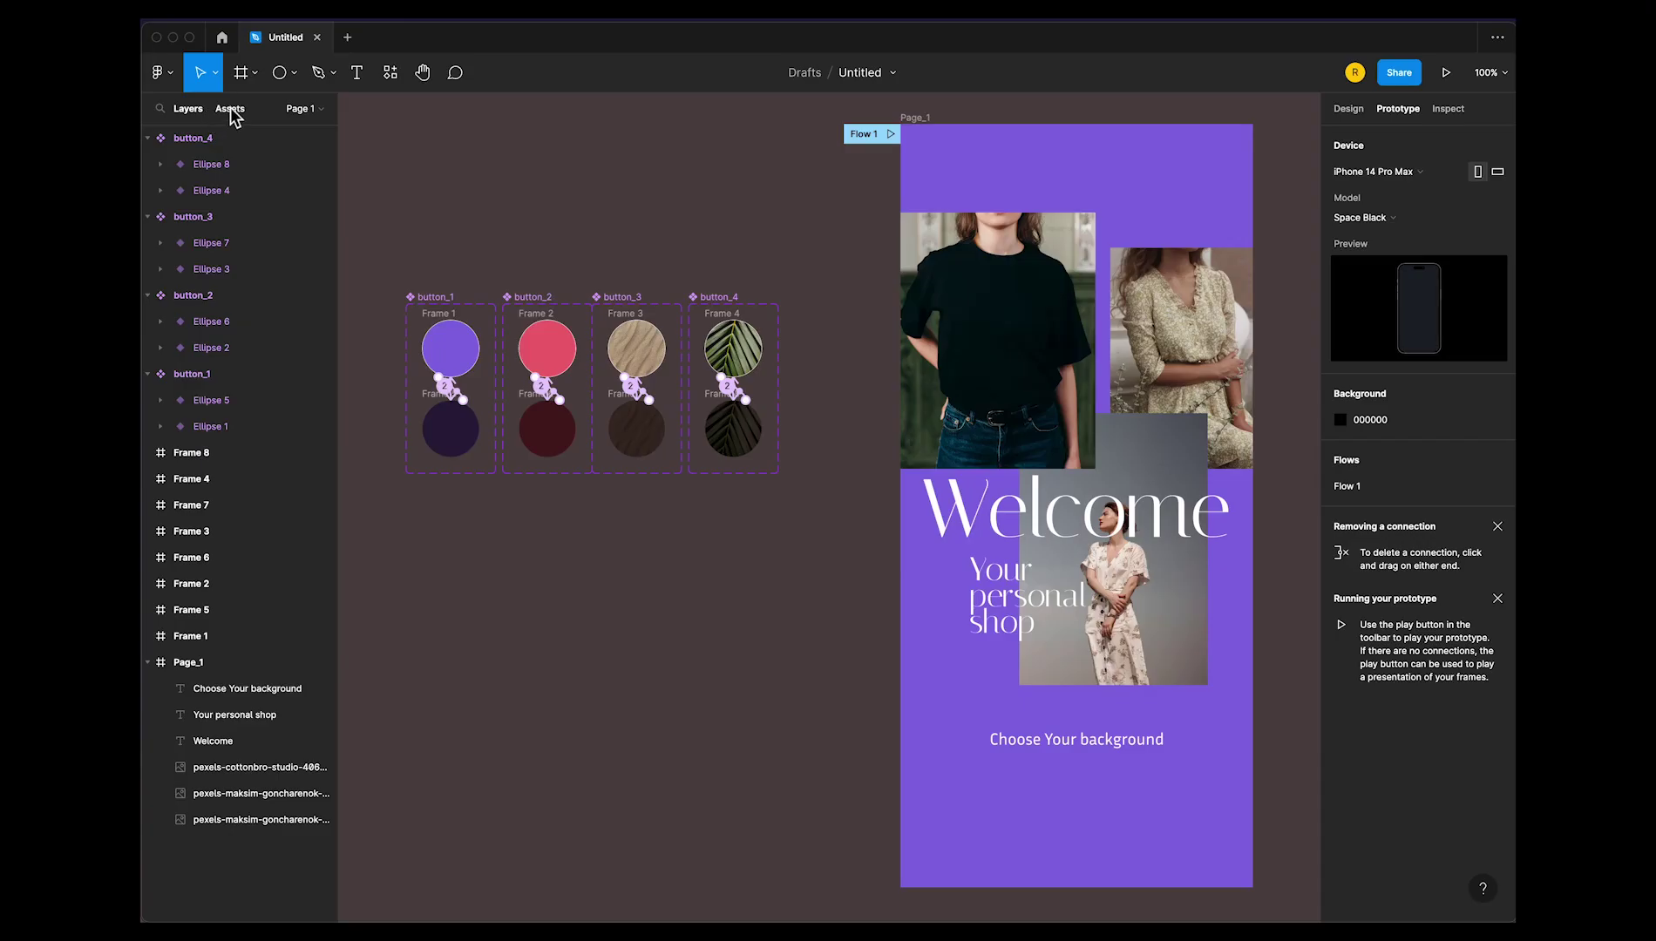
{"action": "left_click", "coordinate": [230, 109]}
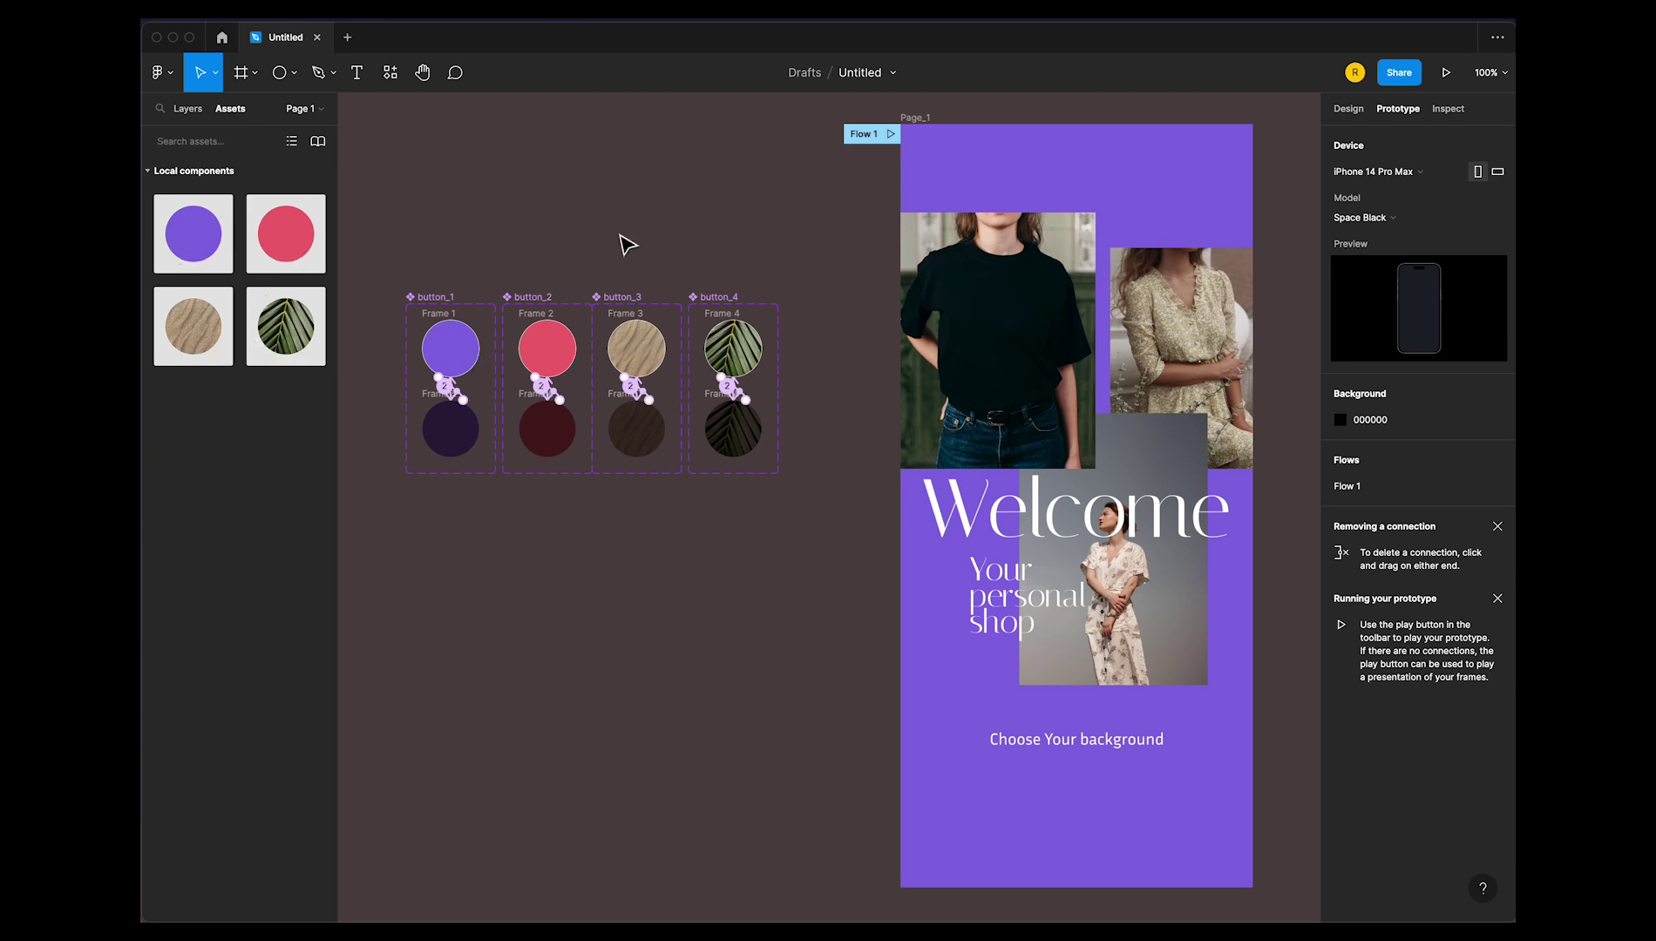
Show Page_1's six-column layout grid and place button_1 to button_4 instances near its bottom
{"action": "left_click", "coordinate": [922, 118]}
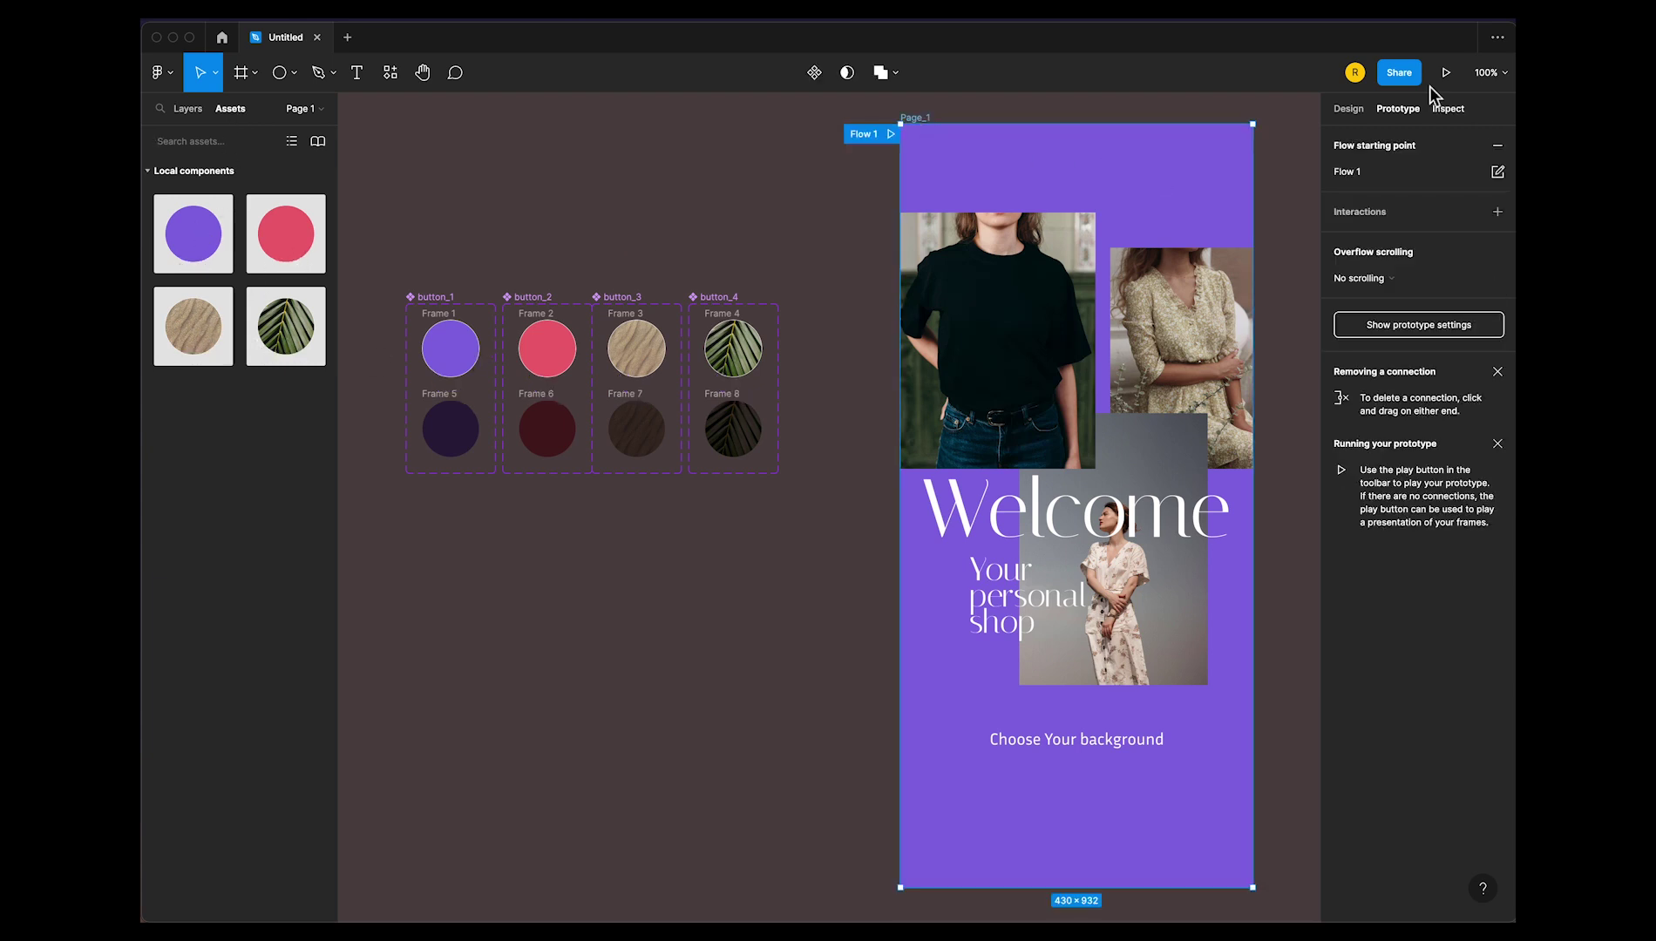
{"action": "left_click", "coordinate": [1346, 109]}
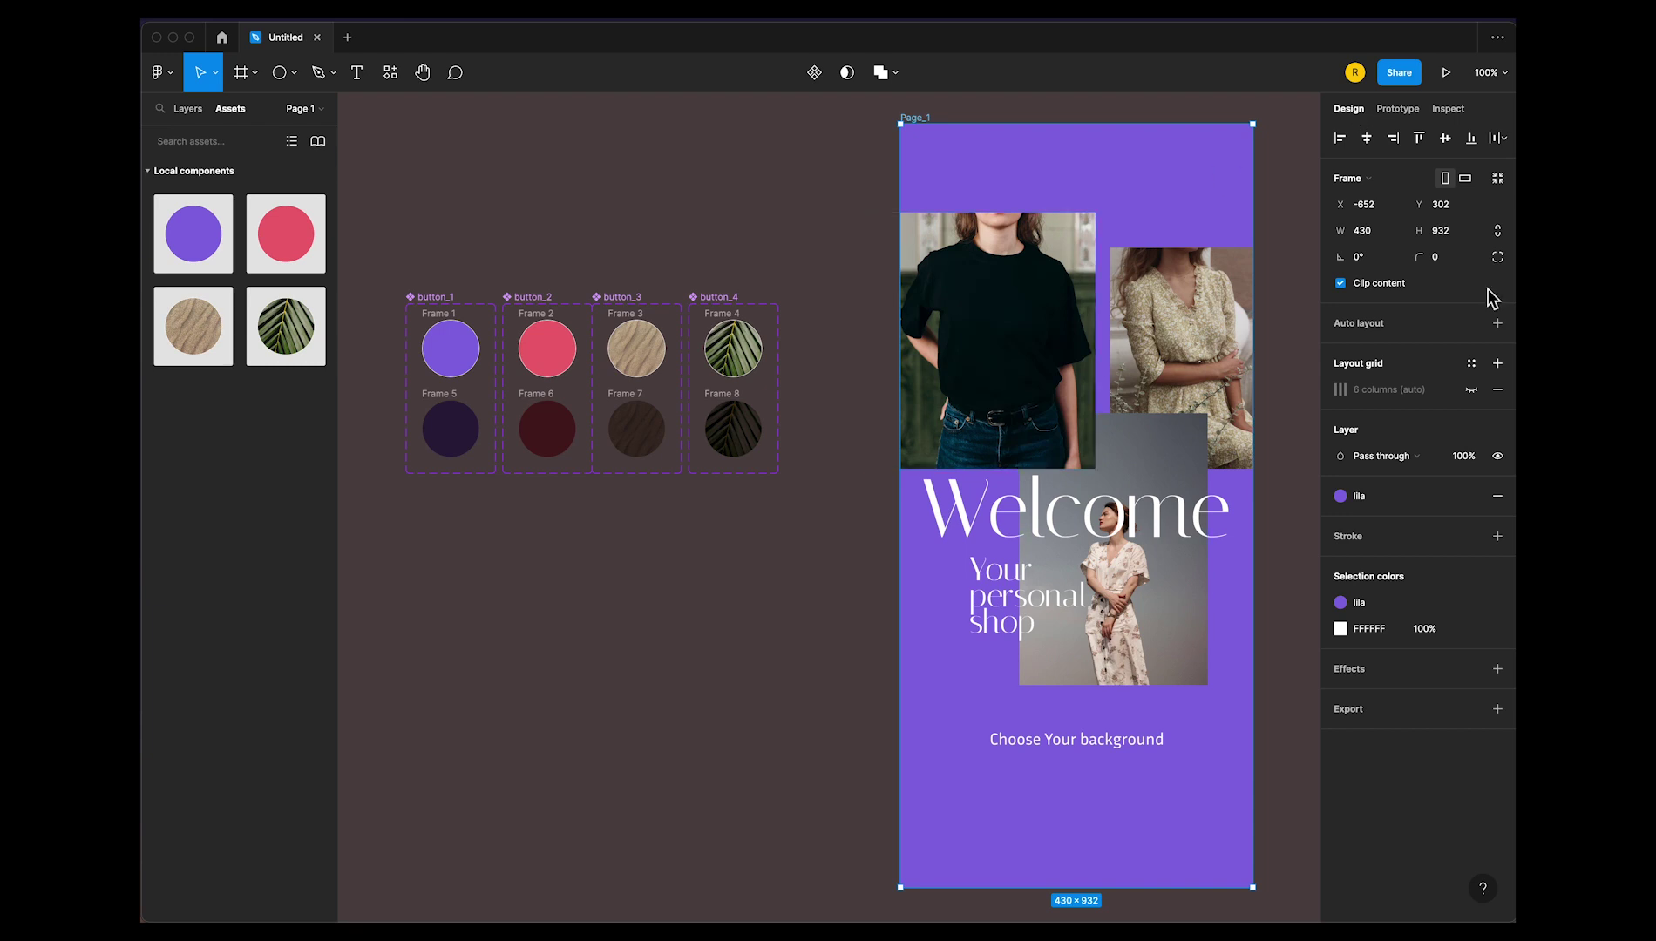
{"action": "left_click", "coordinate": [1472, 390]}
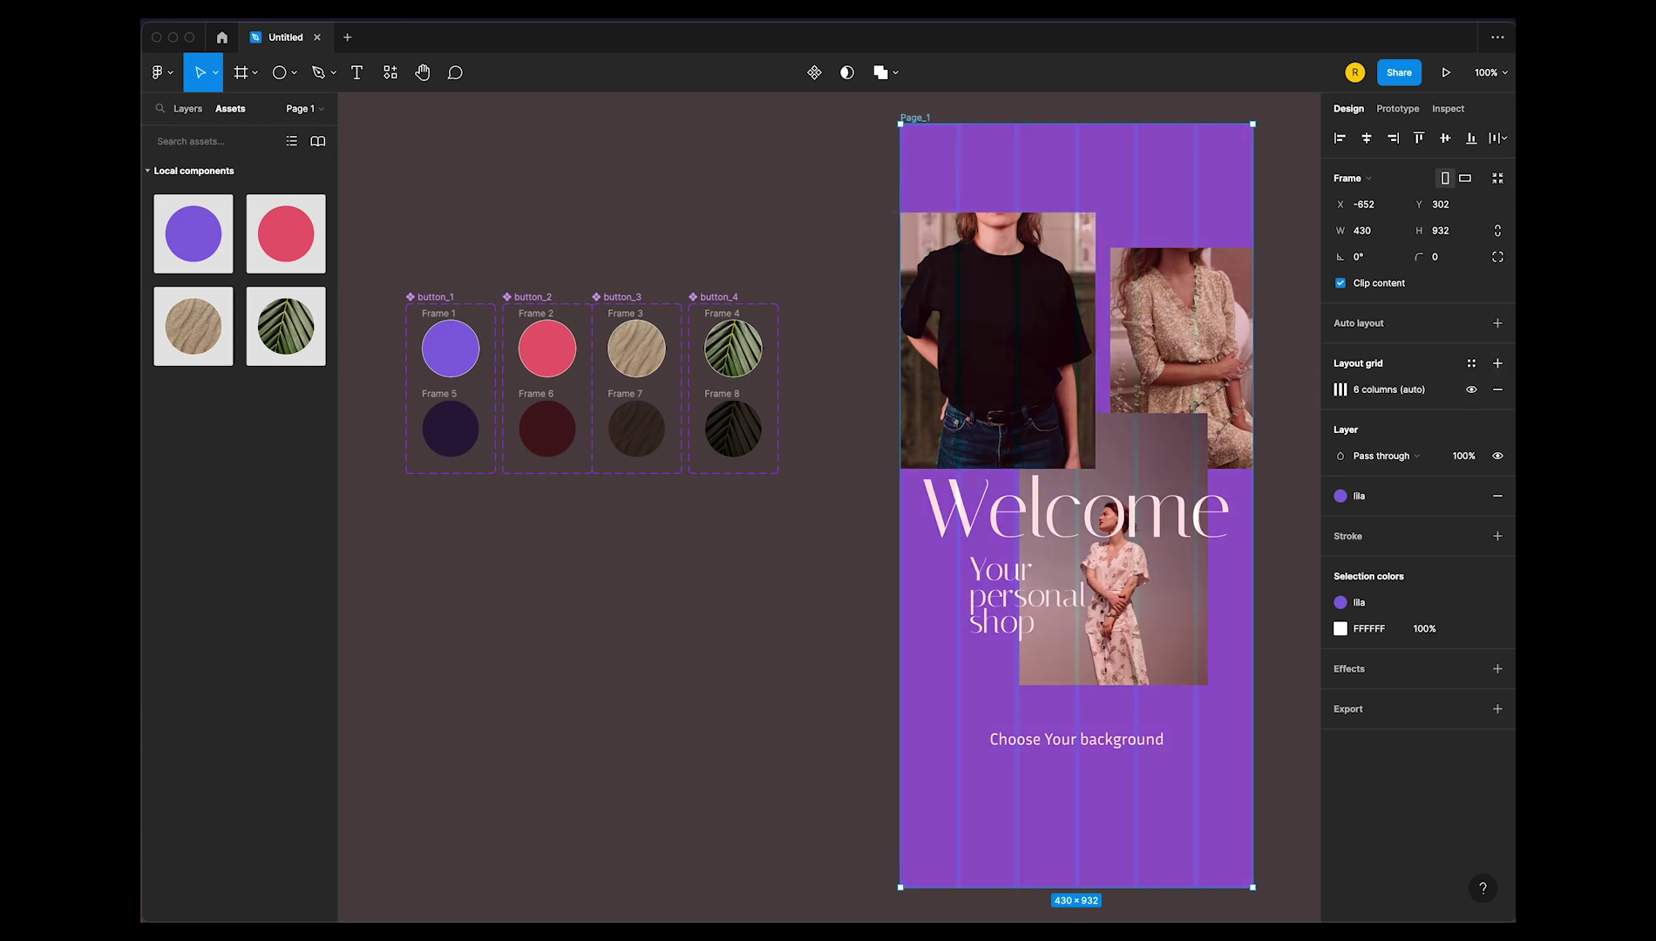
{"action": "left_click_drag", "start_coordinate": [225, 261], "coordinate": [1002, 824]}
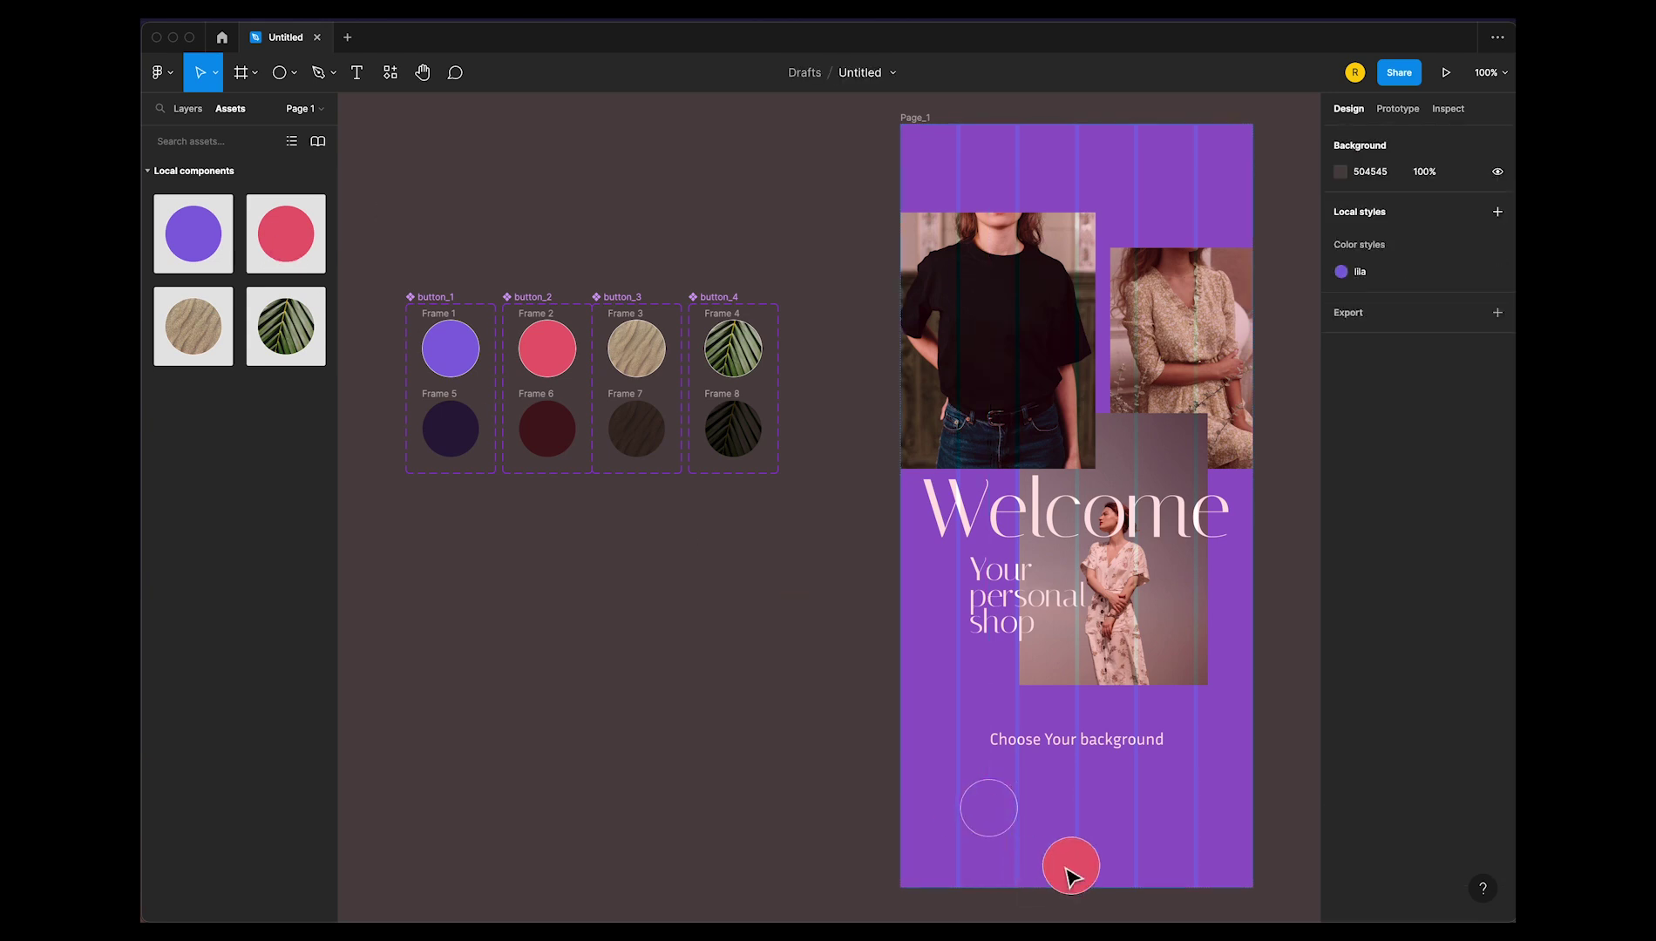
{"action": "left_click_drag", "start_coordinate": [286, 252], "coordinate": [1049, 834]}
{"action": "left_click_drag", "start_coordinate": [196, 332], "coordinate": [1124, 820]}
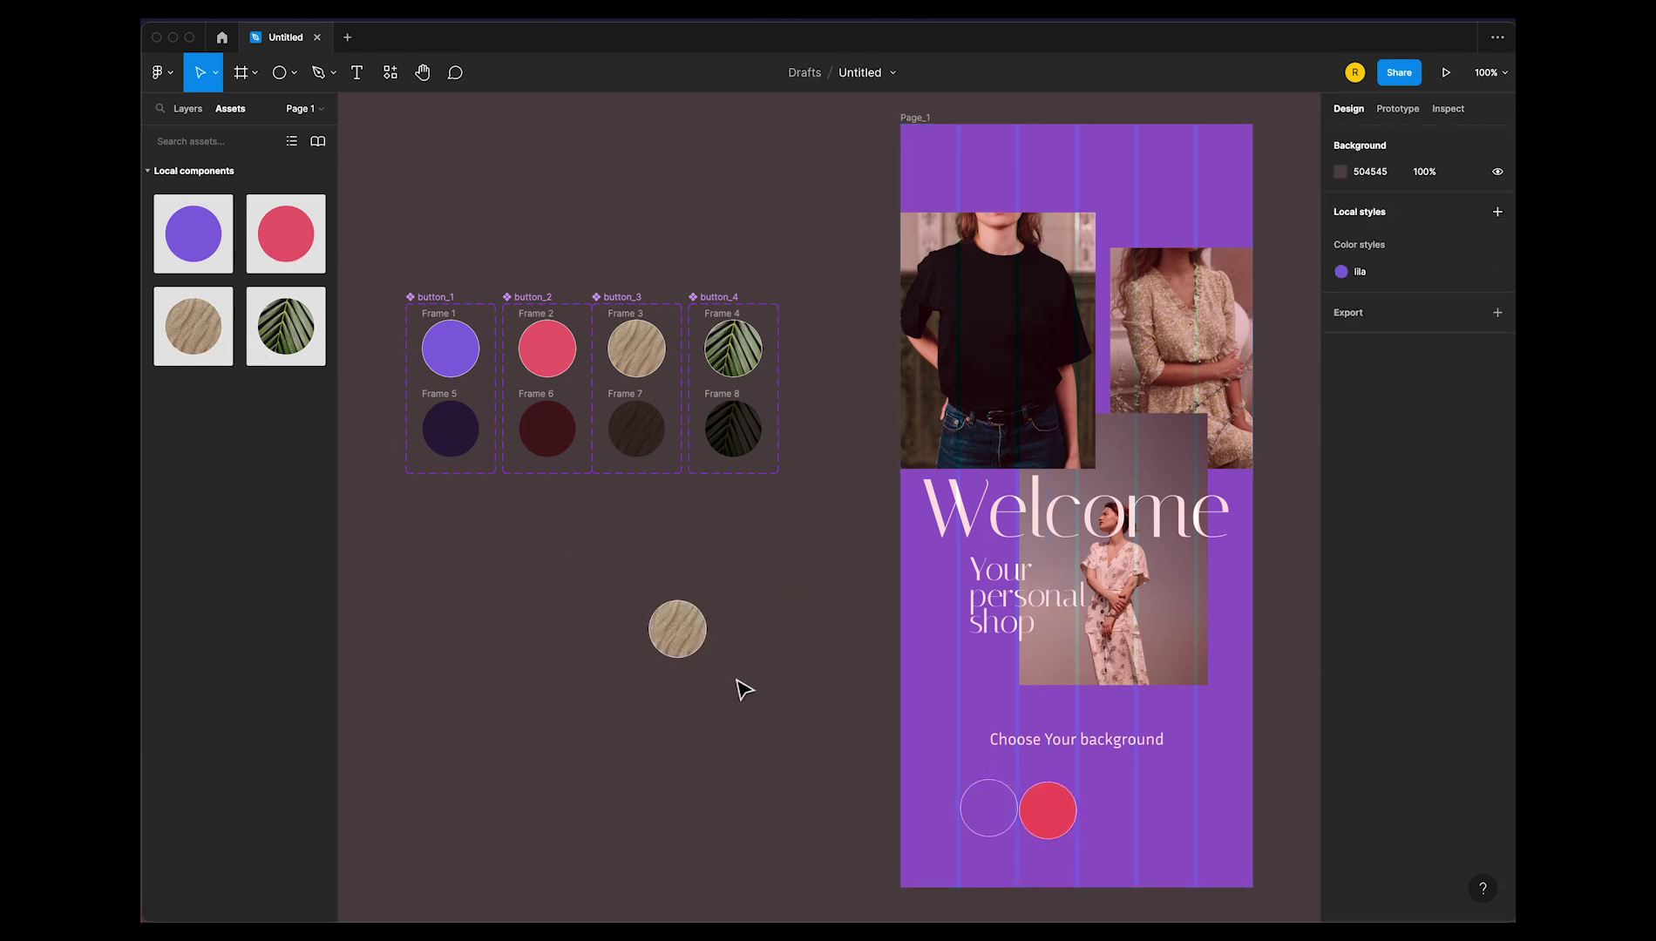
{"action": "left_click_drag", "start_coordinate": [285, 327], "coordinate": [1171, 822]}
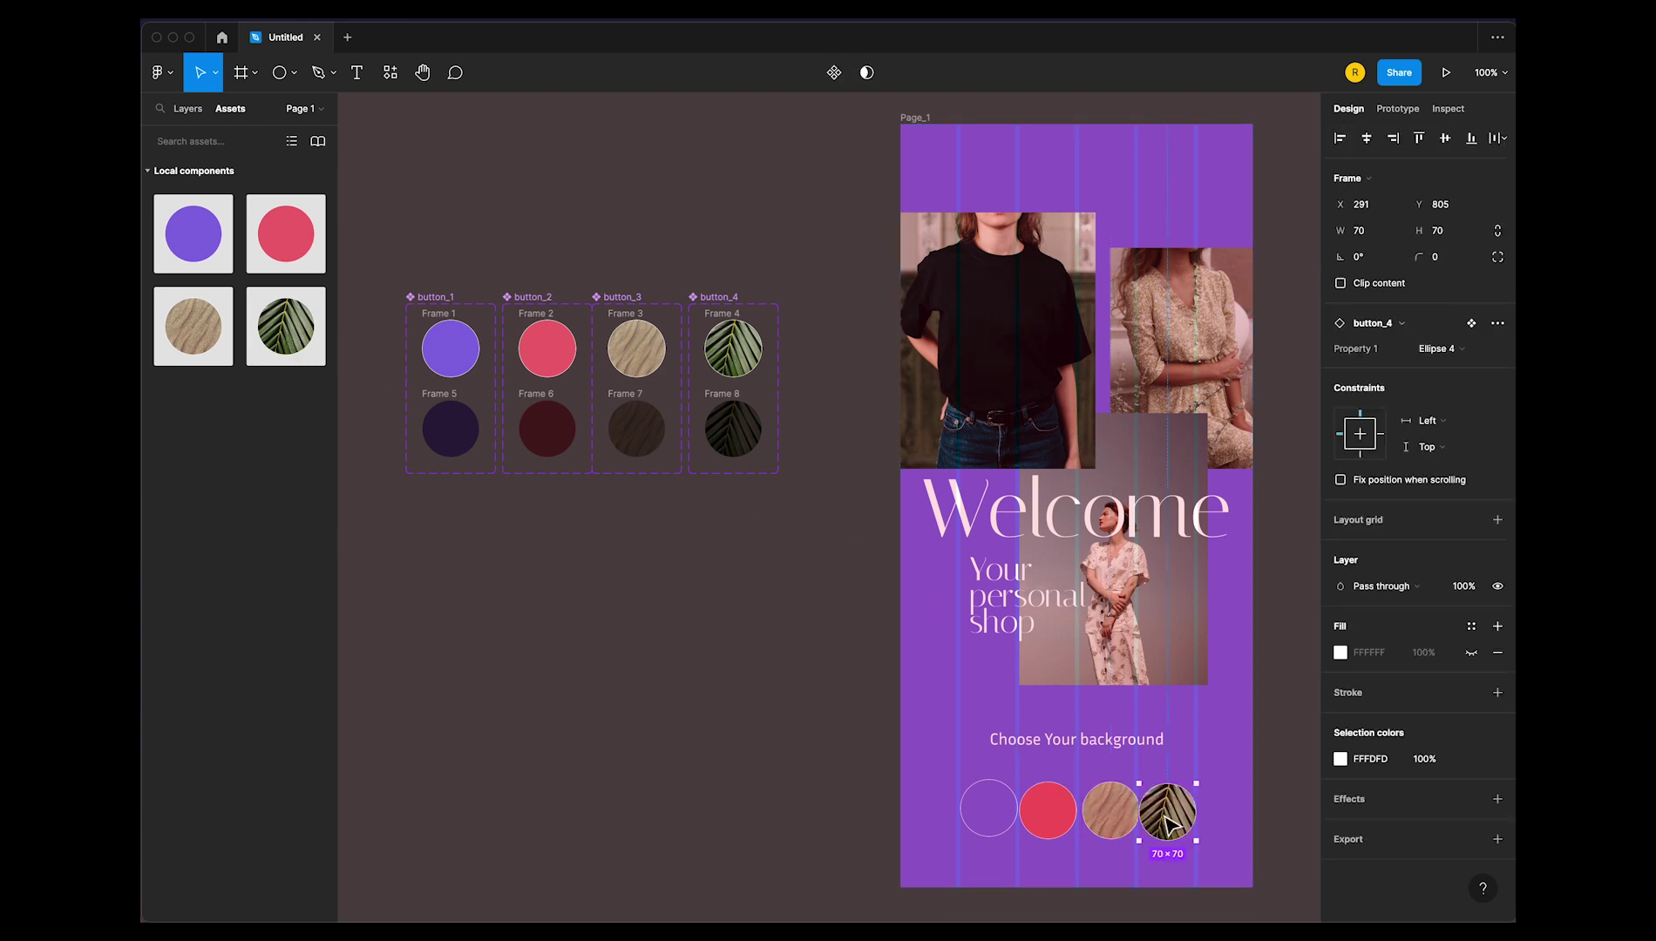
Align the four circles vertically, distribute them evenly, and centre the row on Page_1
{"action": "left_click", "coordinate": [1112, 832], "text": "shift"}
{"action": "left_click", "coordinate": [1050, 833], "text": "shift"}
{"action": "left_click", "coordinate": [991, 826], "text": "shift"}
{"action": "left_click", "coordinate": [1445, 139]}
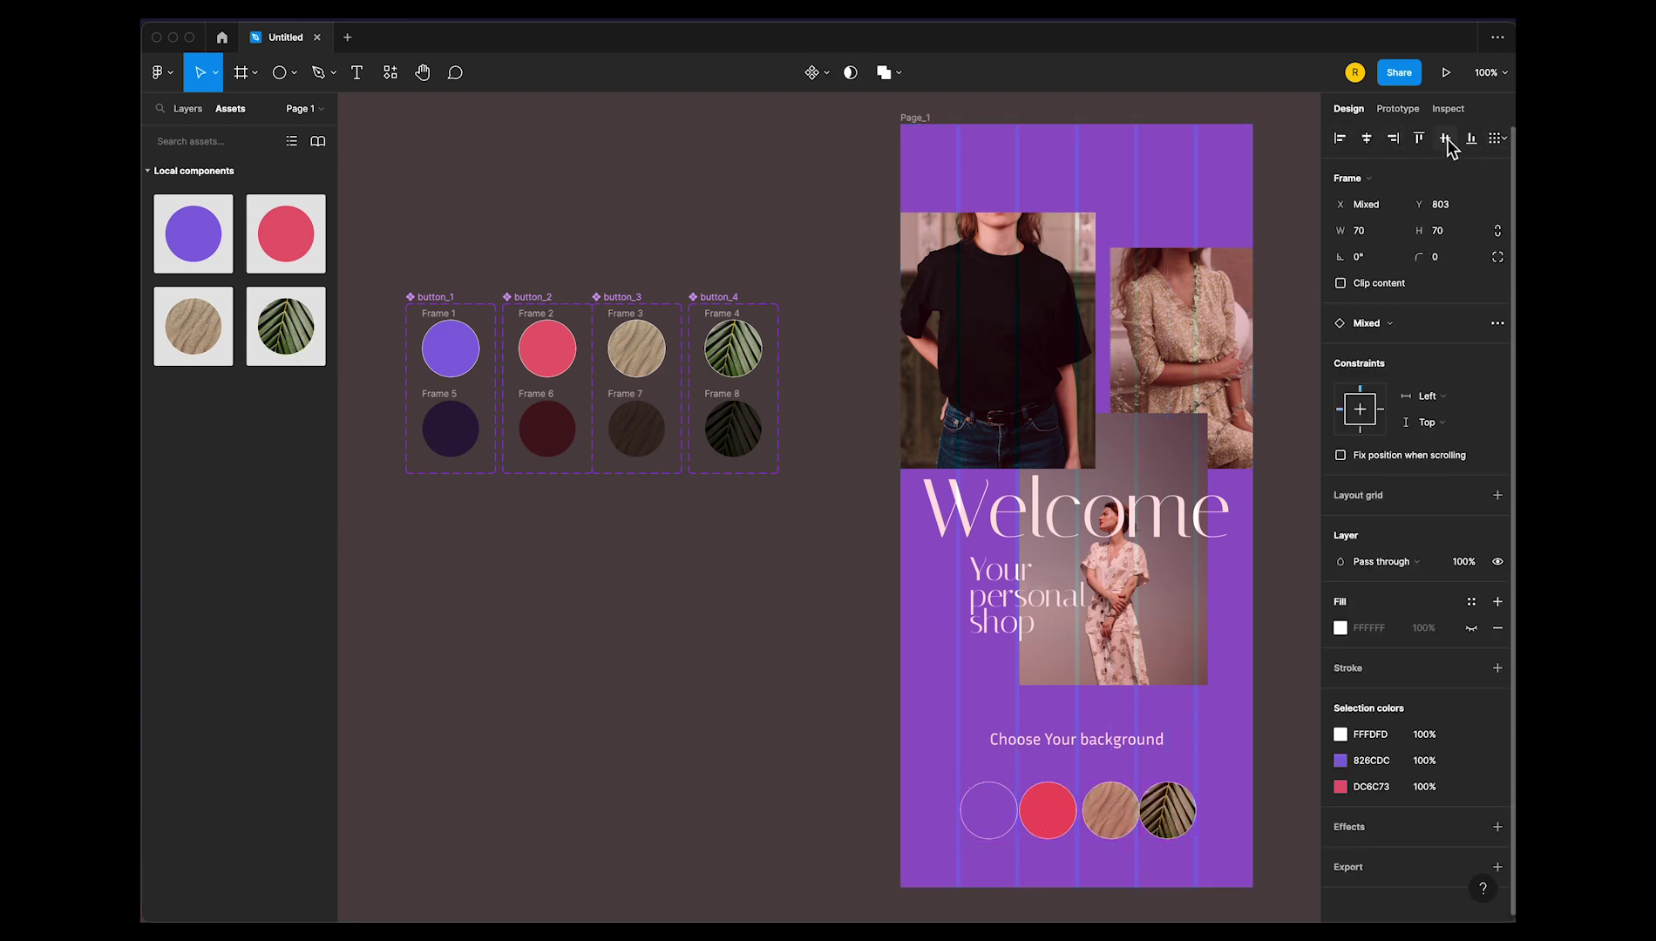
{"action": "left_click", "coordinate": [1504, 139]}
{"action": "left_click", "coordinate": [1394, 207]}
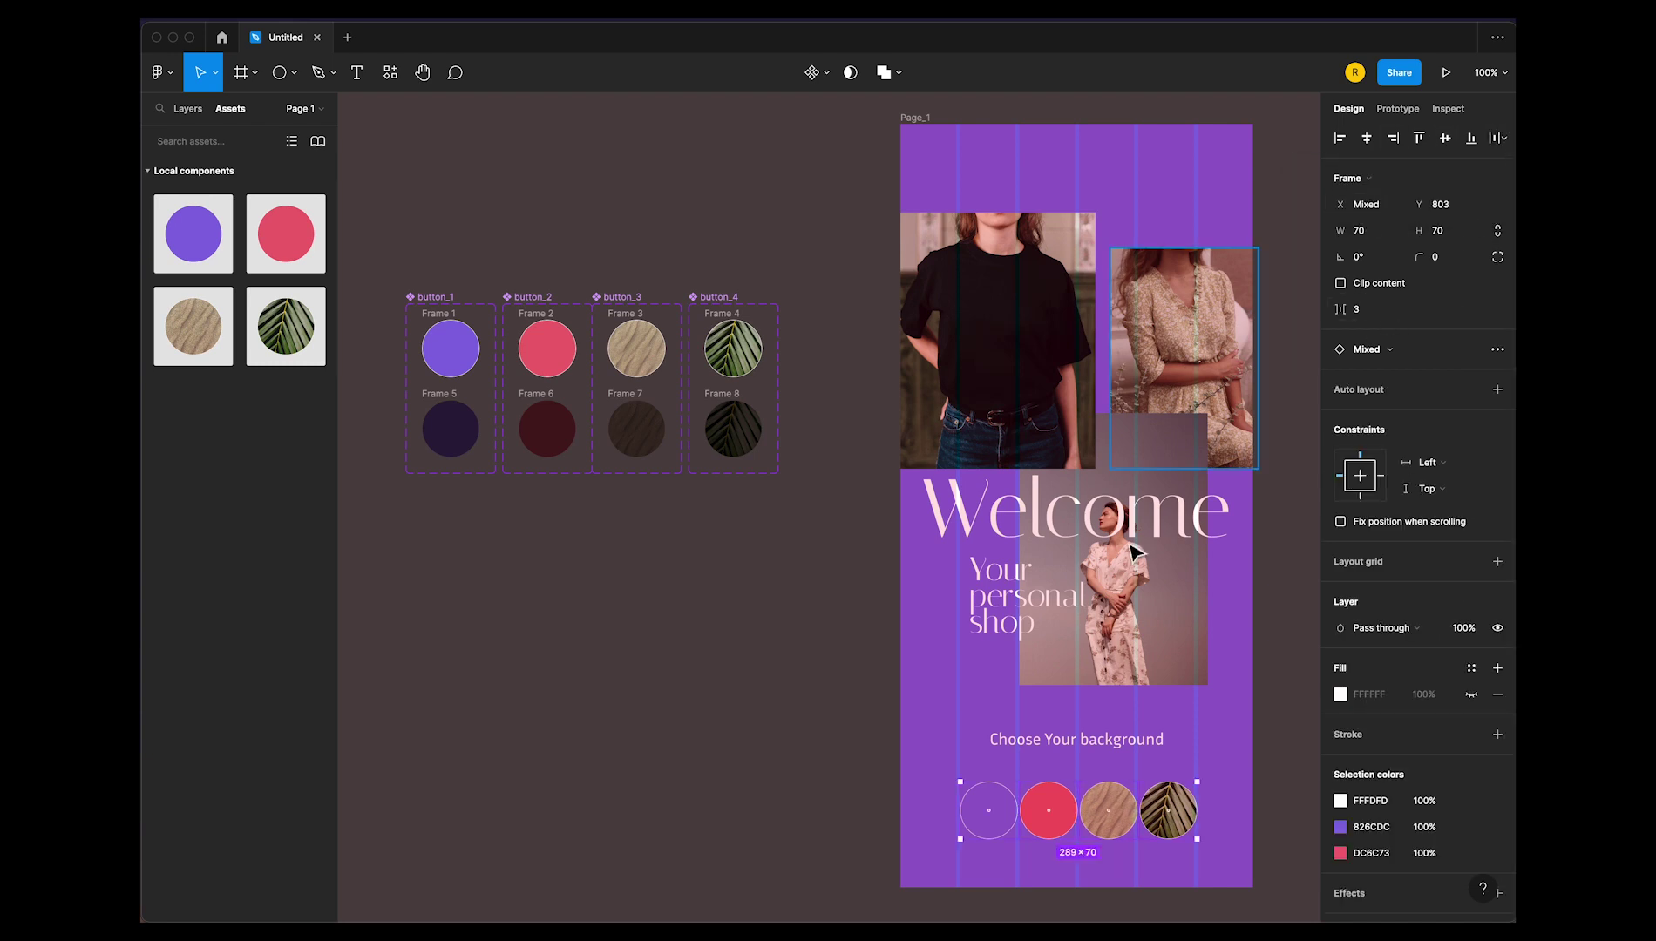
{"action": "left_click_drag", "start_coordinate": [1133, 840], "coordinate": [1122, 846]}
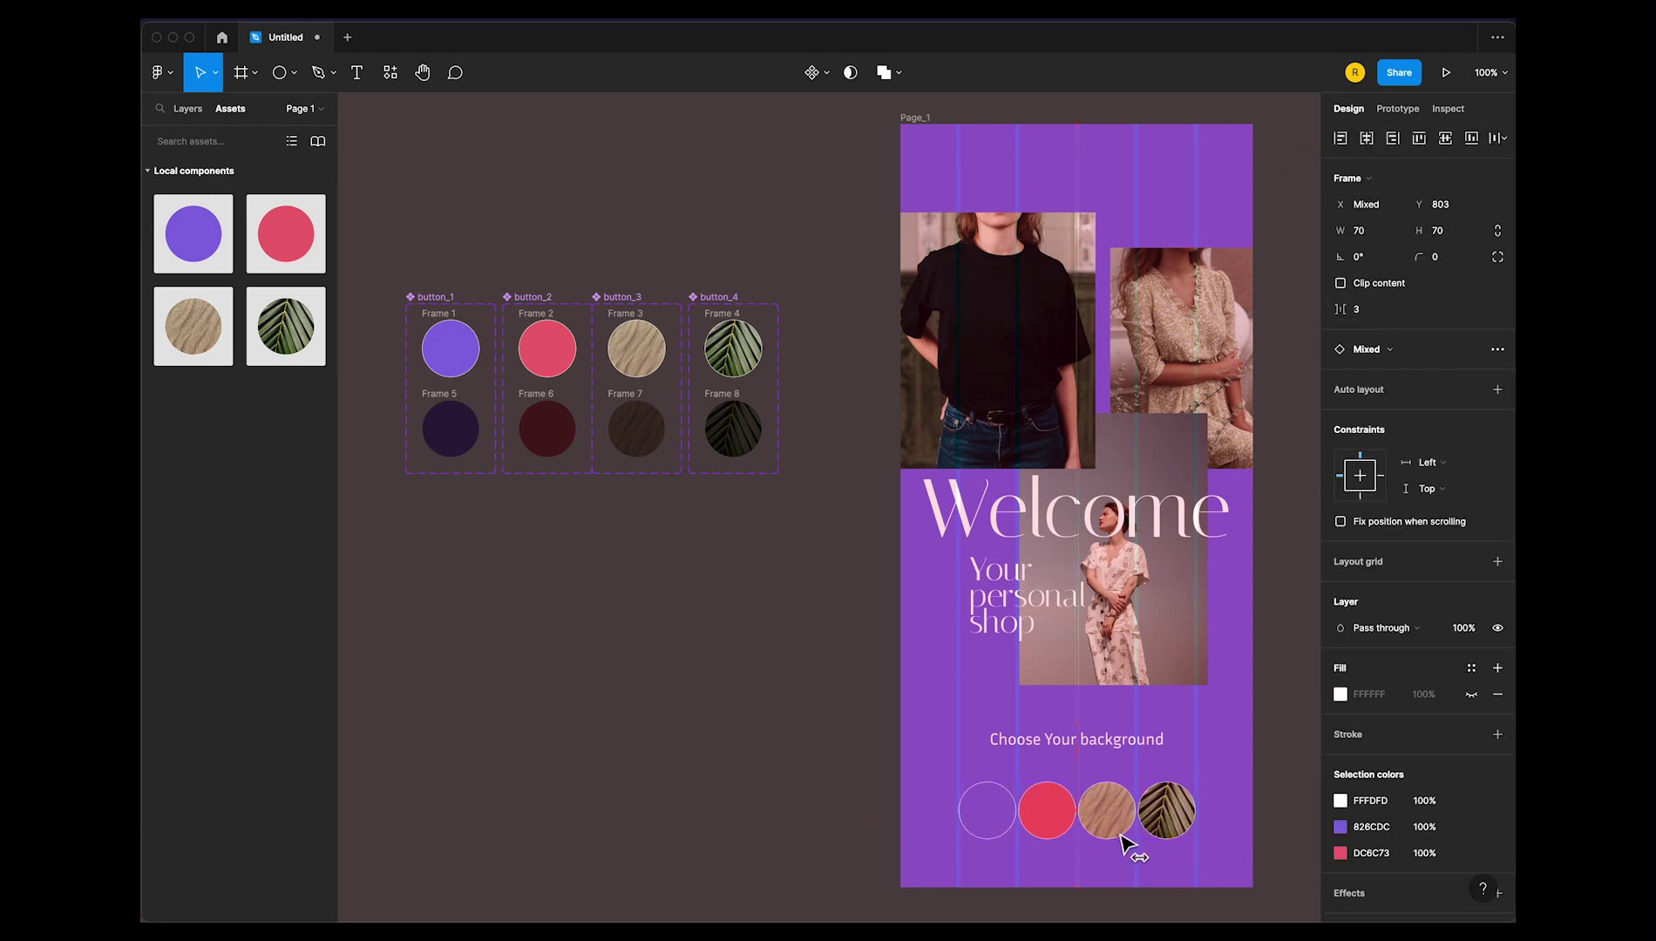
{"action": "left_click", "coordinate": [776, 805]}
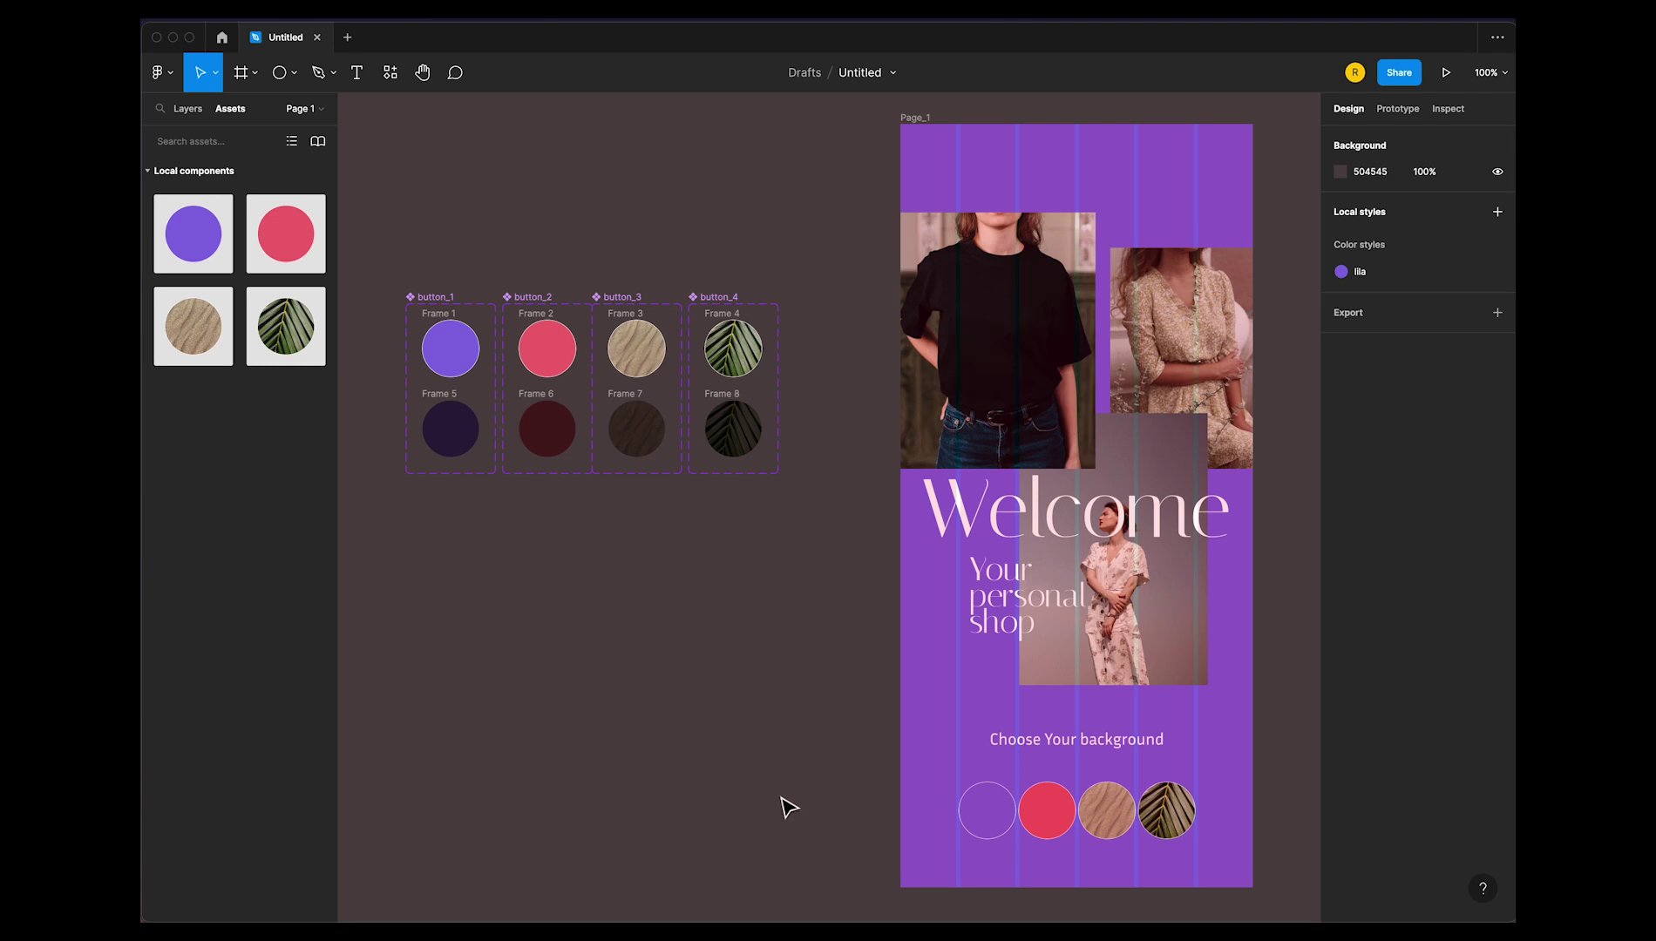
Raise the row of four circles slightly on Page_1
{"action": "scroll", "coordinate": [789, 806], "scroll_direction": "right", "scroll_amount": 5}
{"action": "left_click_drag", "start_coordinate": [743, 745], "coordinate": [976, 820]}
{"action": "left_click", "coordinate": [1177, 850]}
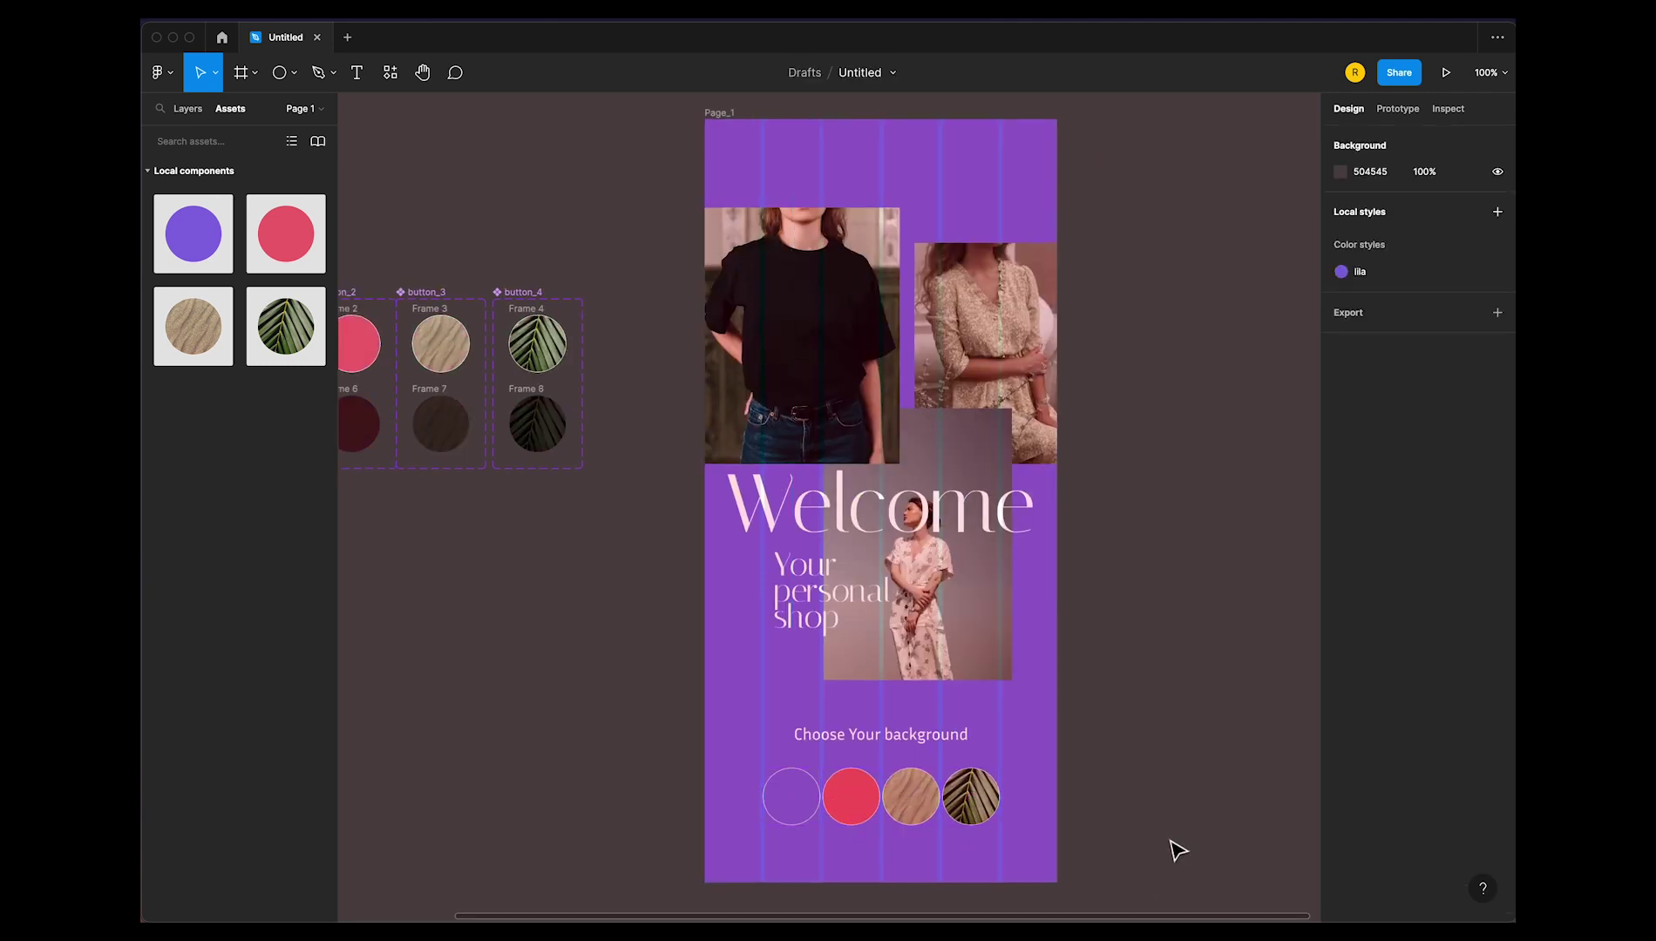
Add a drop shadow to the purple button_1 circle
{"action": "left_click", "coordinate": [788, 819]}
{"action": "left_click", "coordinate": [1498, 825]}
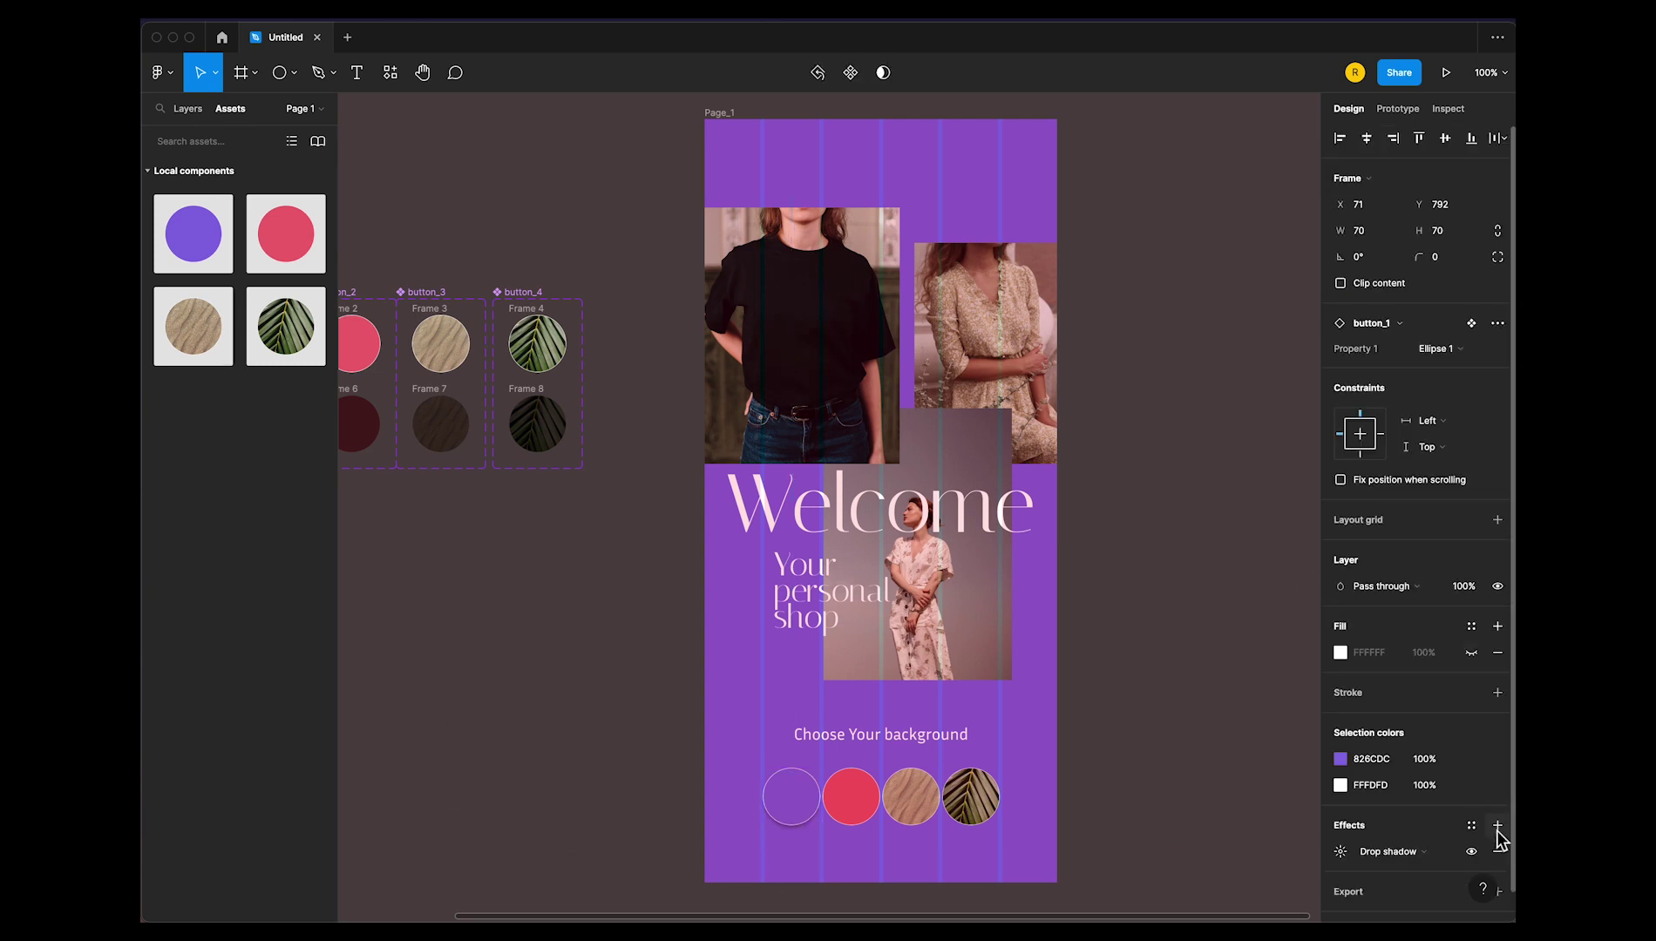
{"action": "left_click", "coordinate": [1181, 857]}
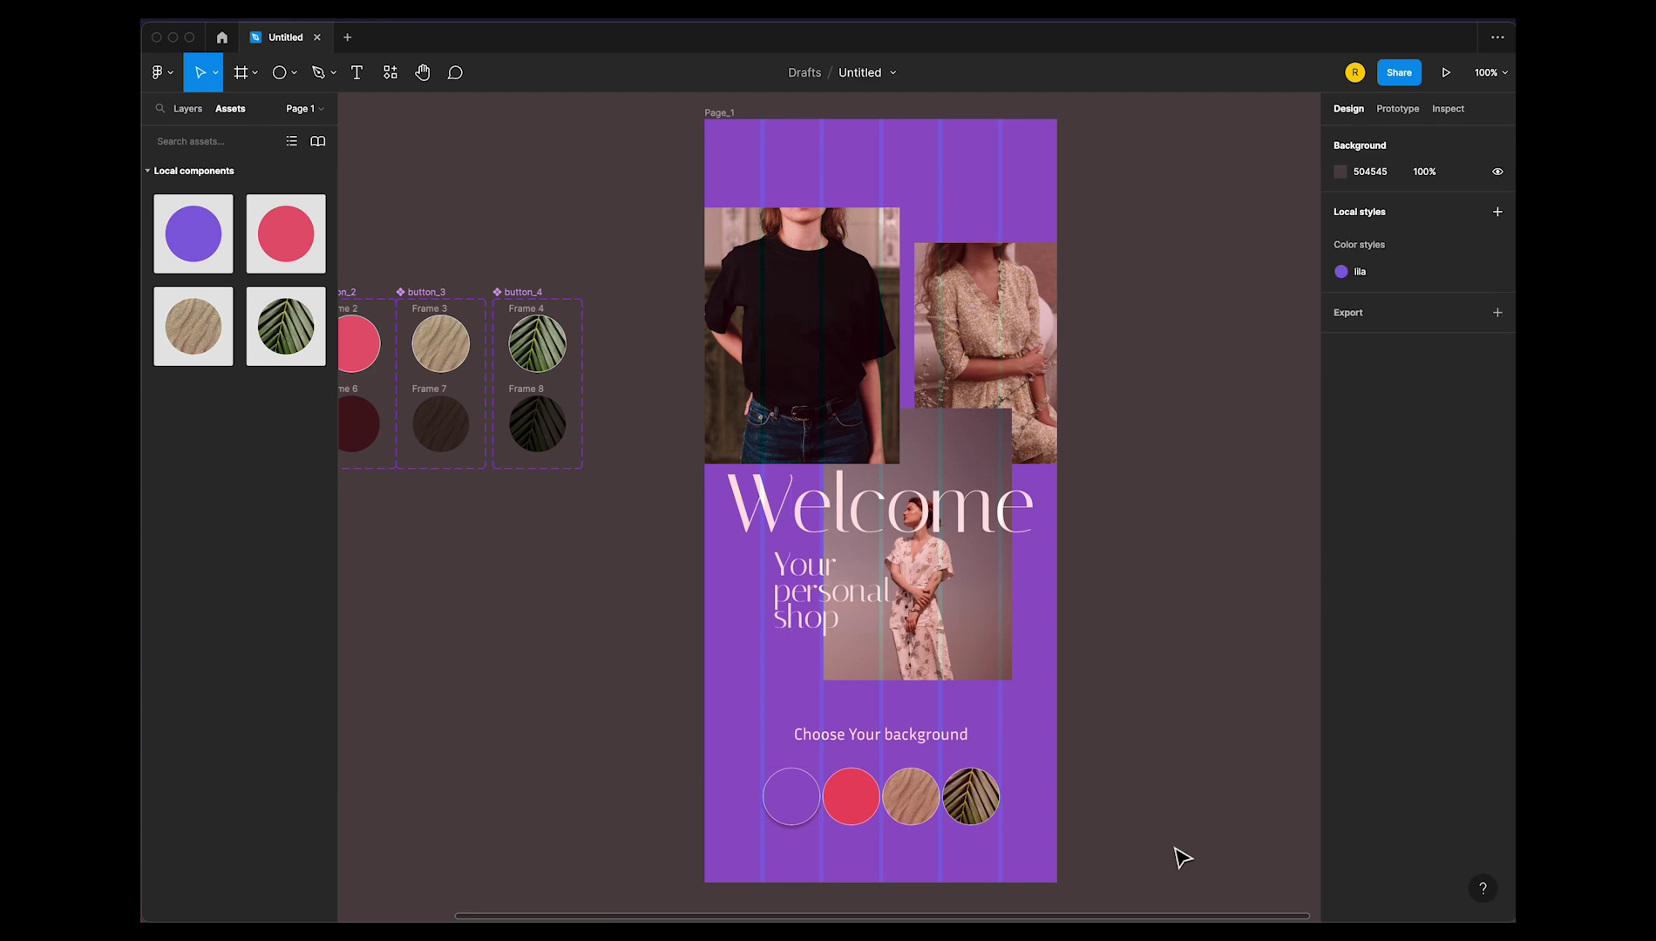
{"action": "scroll", "coordinate": [1124, 701], "scroll_direction": "right", "scroll_amount": 2}
{"action": "scroll", "coordinate": [1058, 702], "scroll_direction": "right", "scroll_amount": 2}
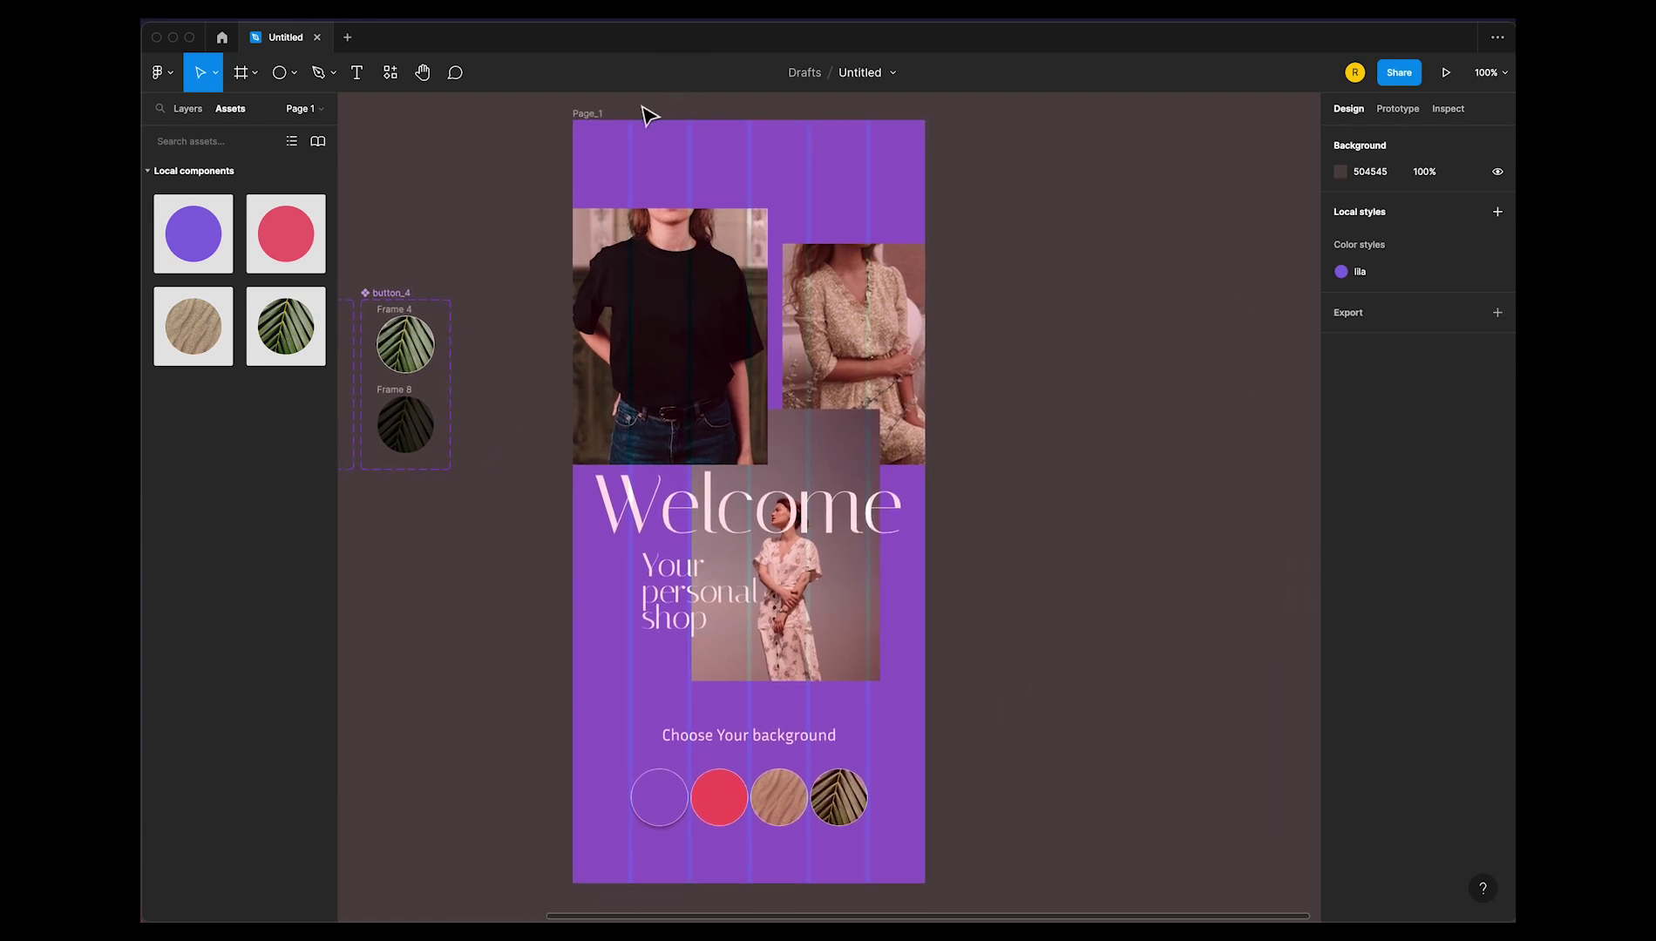
Duplicate Page_1 as Page_2 and remove the drop shadow from its purple circle
{"action": "left_click_drag", "start_coordinate": [589, 120], "coordinate": [1046, 124]}
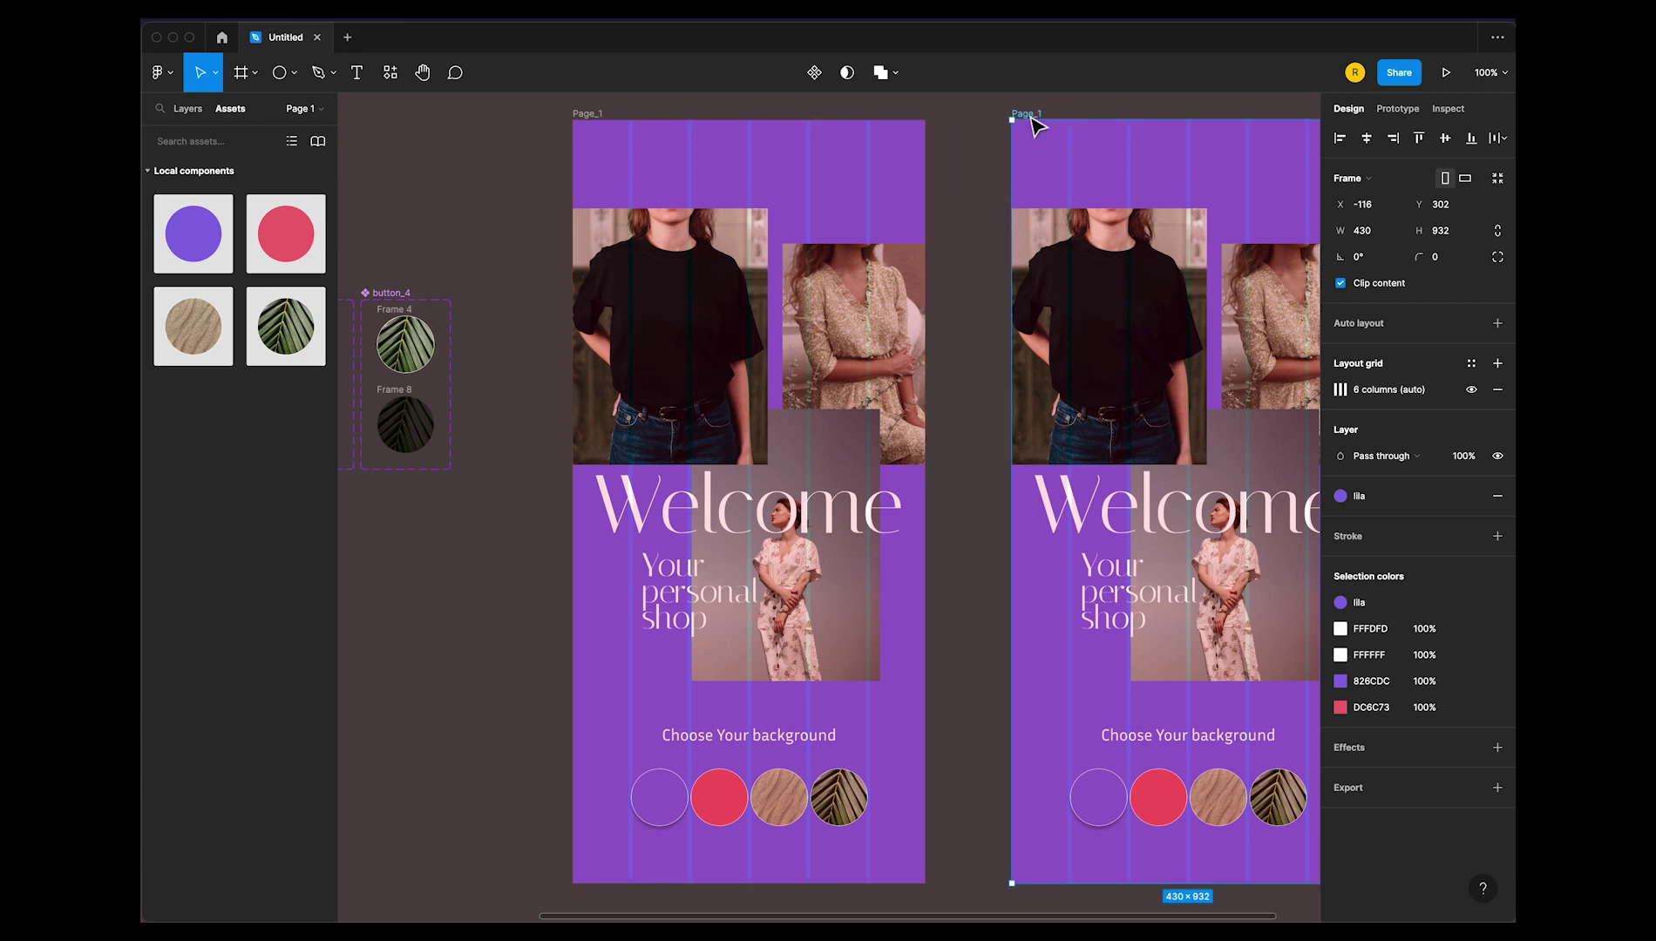
{"action": "double_click", "coordinate": [1029, 114]}
{"action": "type", "text": "2"}
{"action": "key", "text": "Escape"}
{"action": "left_click_drag", "start_coordinate": [1064, 318], "coordinate": [874, 312]}
{"action": "left_click", "coordinate": [914, 793]}
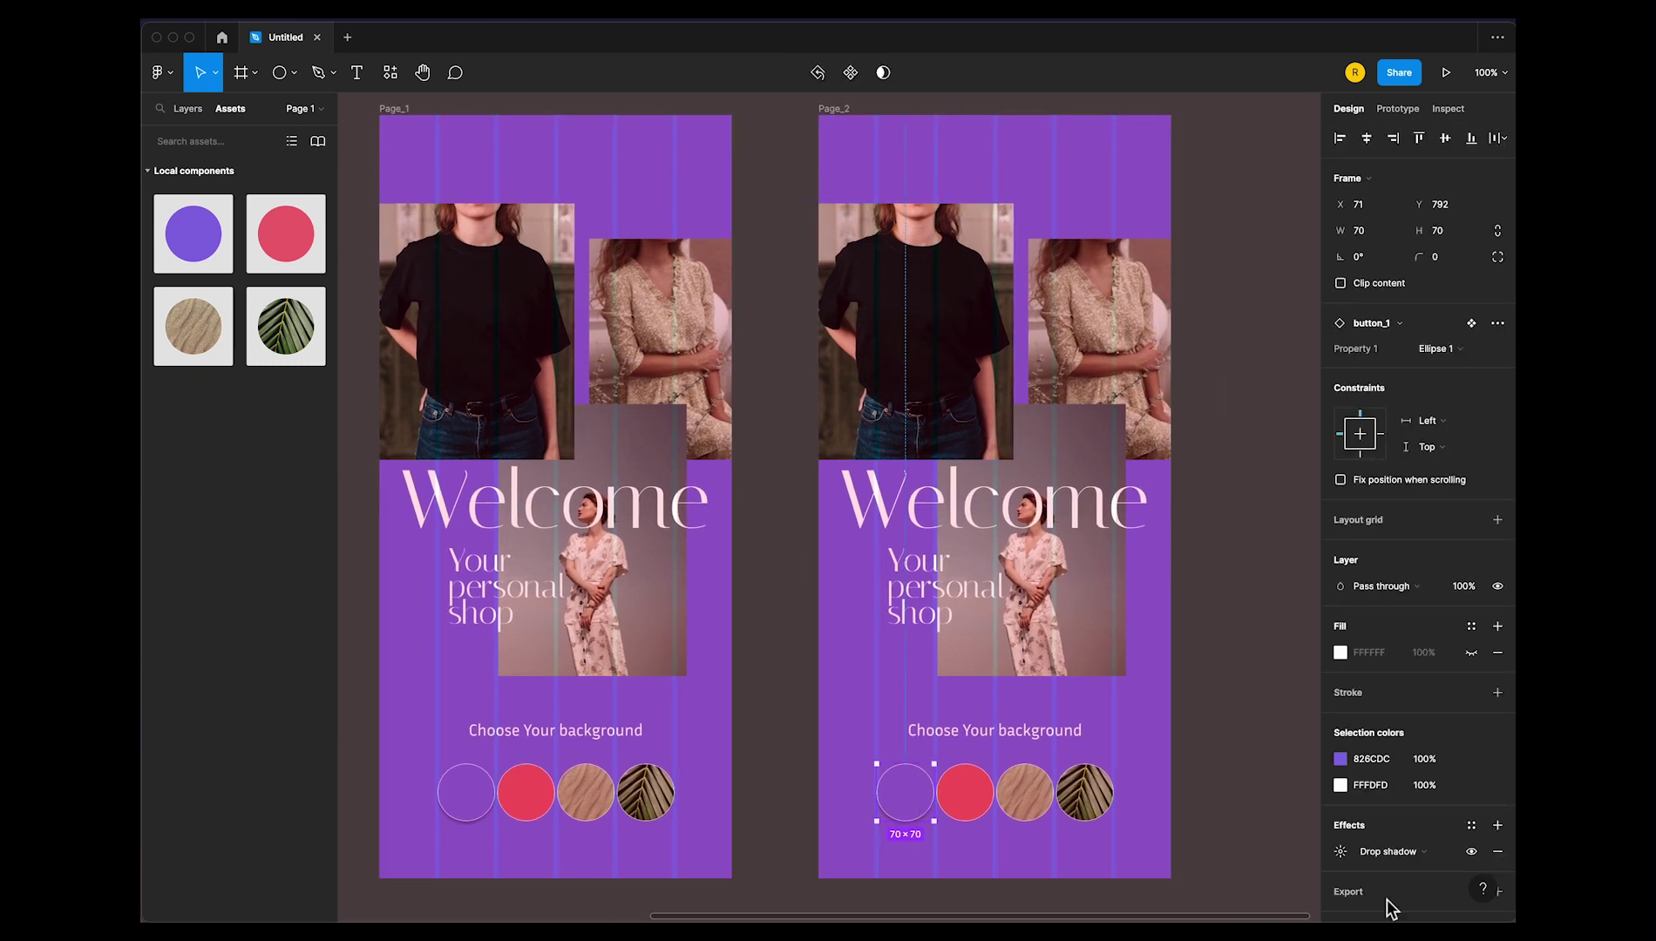
{"action": "left_click", "coordinate": [1497, 852]}
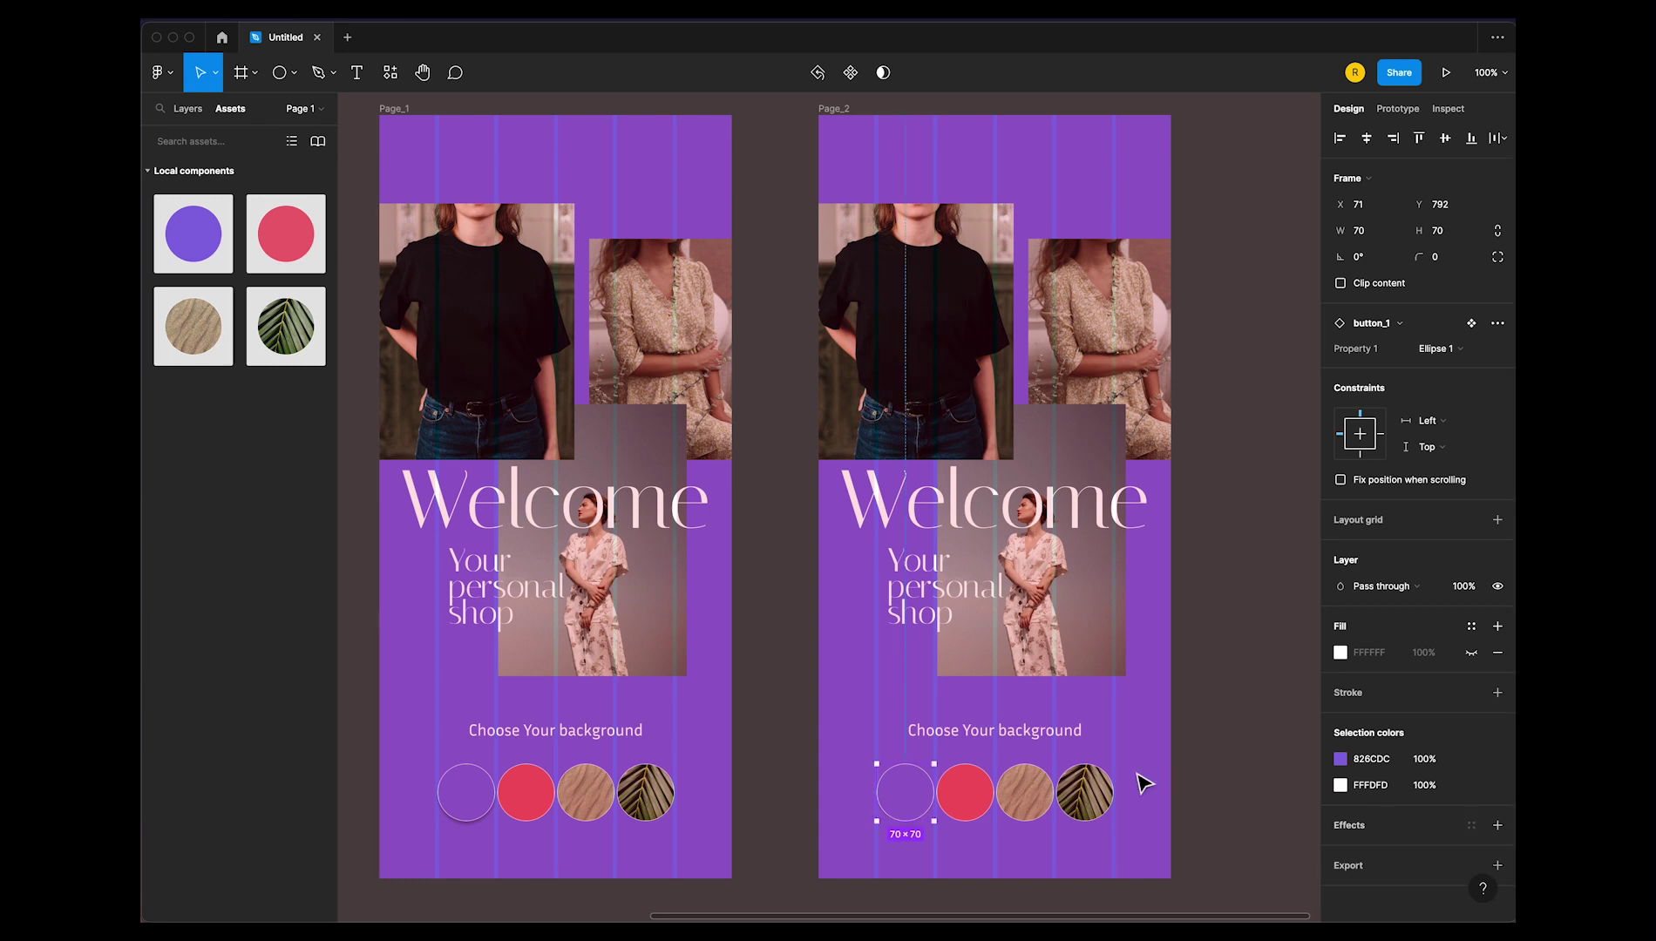
{"action": "left_click", "coordinate": [967, 802]}
Add a drop shadow to Page_2's red button_2 circle
{"action": "left_click", "coordinate": [1497, 826]}
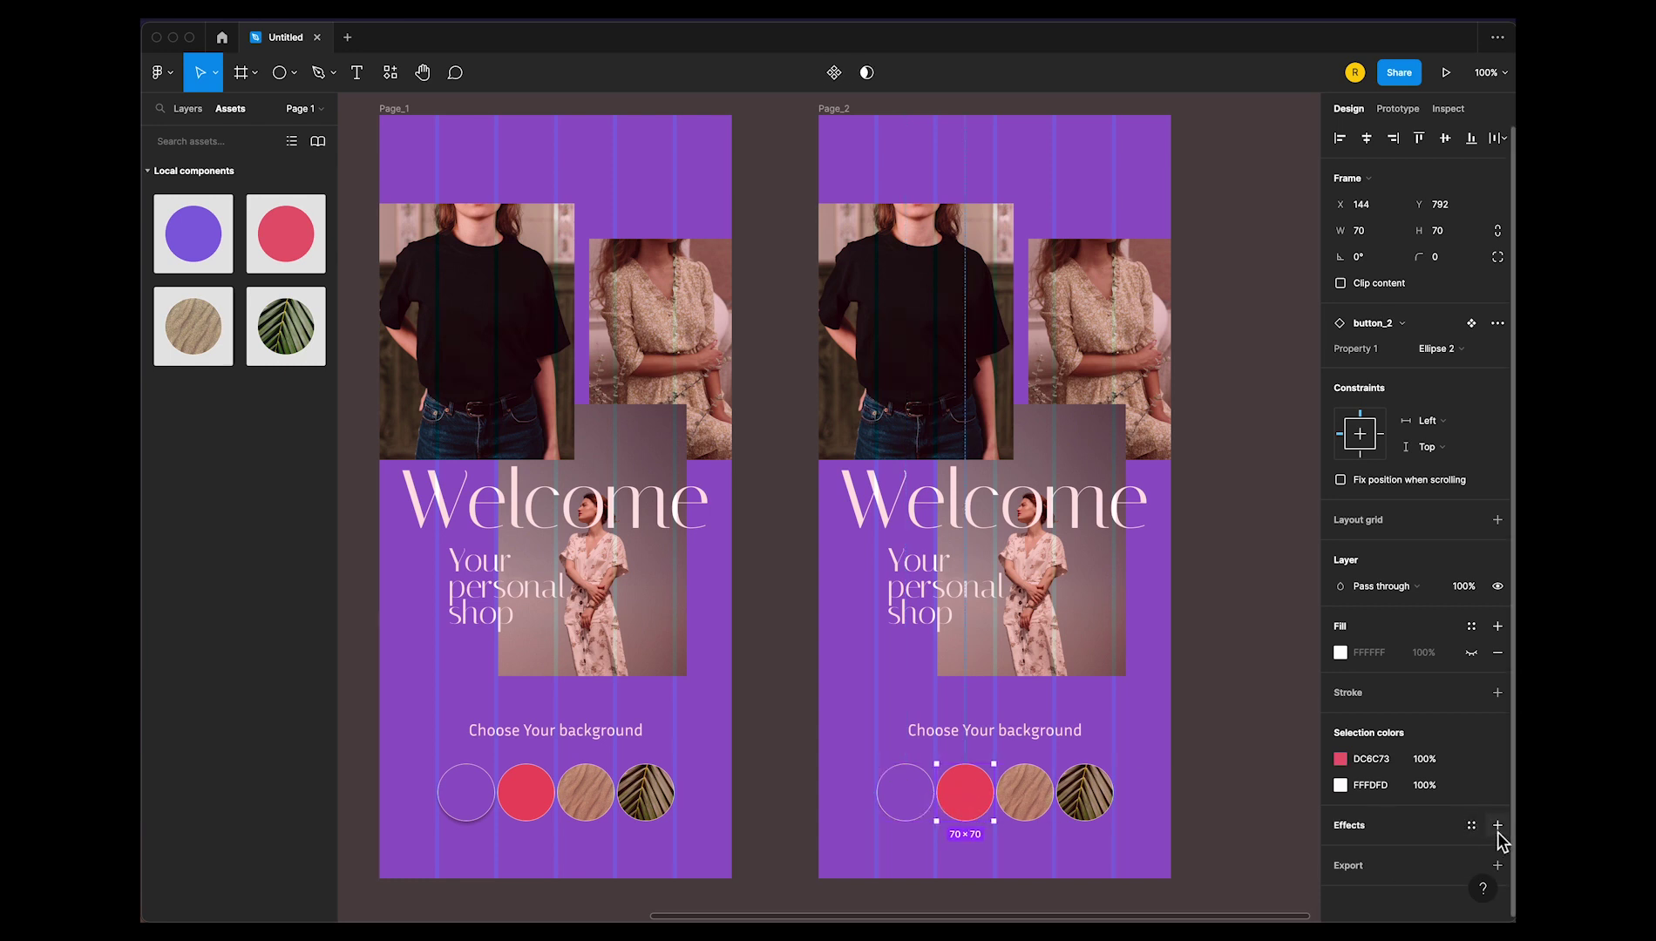
{"action": "left_click", "coordinate": [1217, 811]}
{"action": "scroll", "coordinate": [999, 514], "scroll_direction": "up", "scroll_amount": 1}
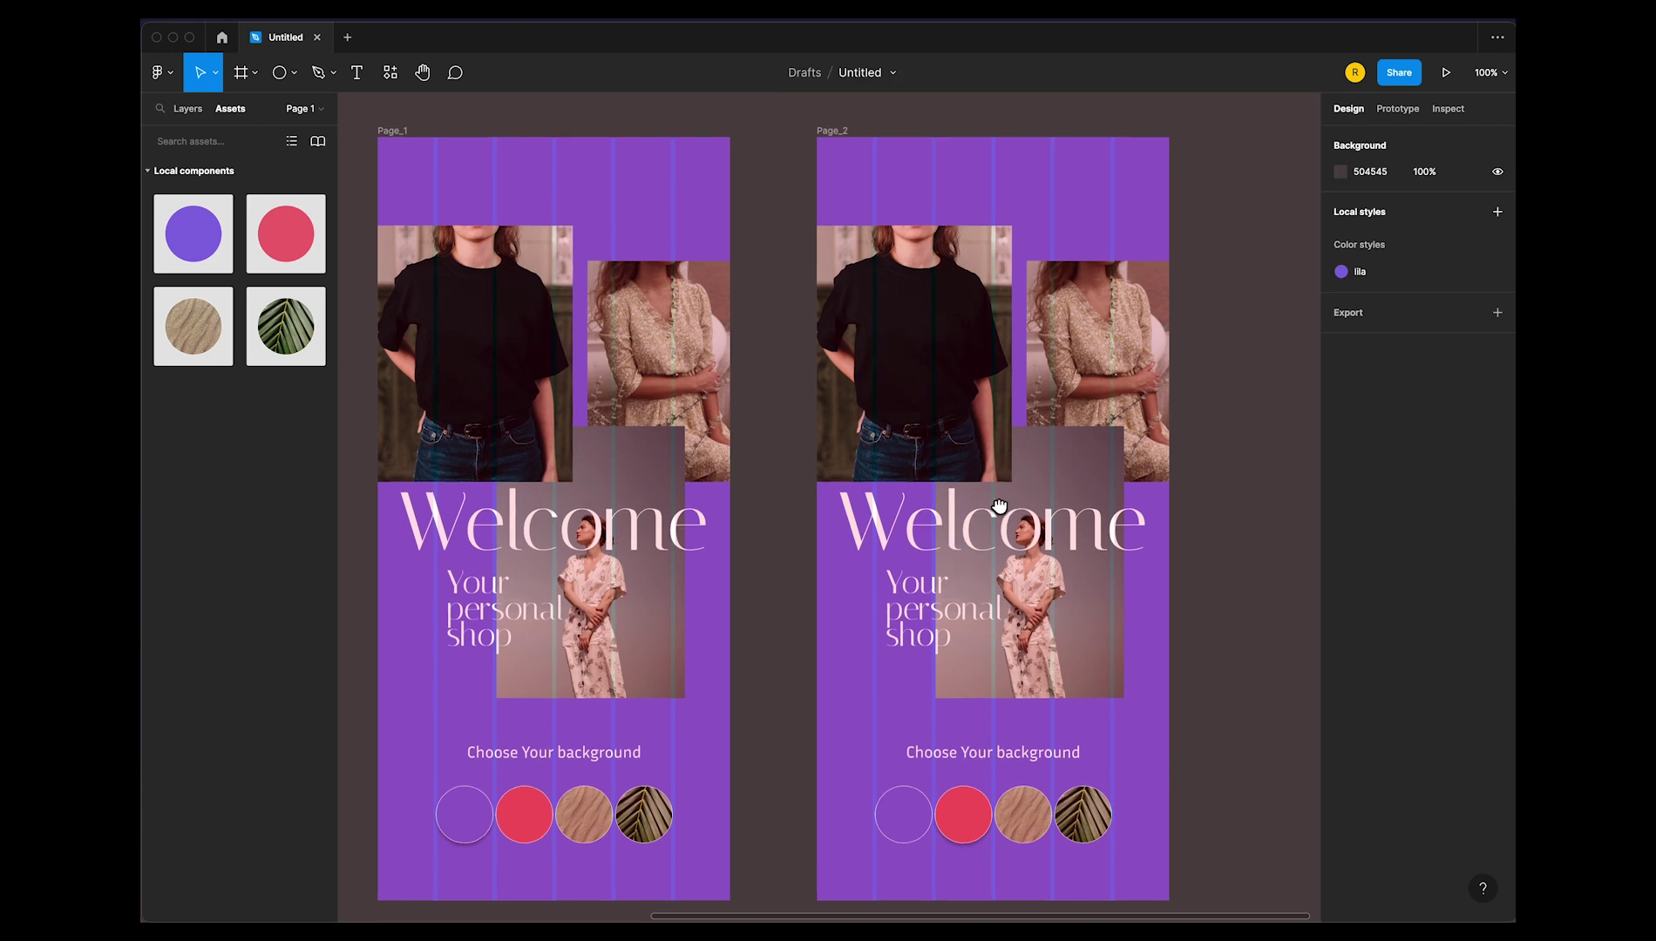
Detach the lila style and fill Page_2's background with the red circle's colour DC6C73
{"action": "left_click", "coordinate": [836, 130]}
{"action": "left_click", "coordinate": [1347, 496]}
{"action": "left_click", "coordinate": [1472, 496]}
{"action": "left_click", "coordinate": [1341, 522]}
{"action": "left_click", "coordinate": [1193, 775]}
{"action": "left_click", "coordinate": [1148, 741]}
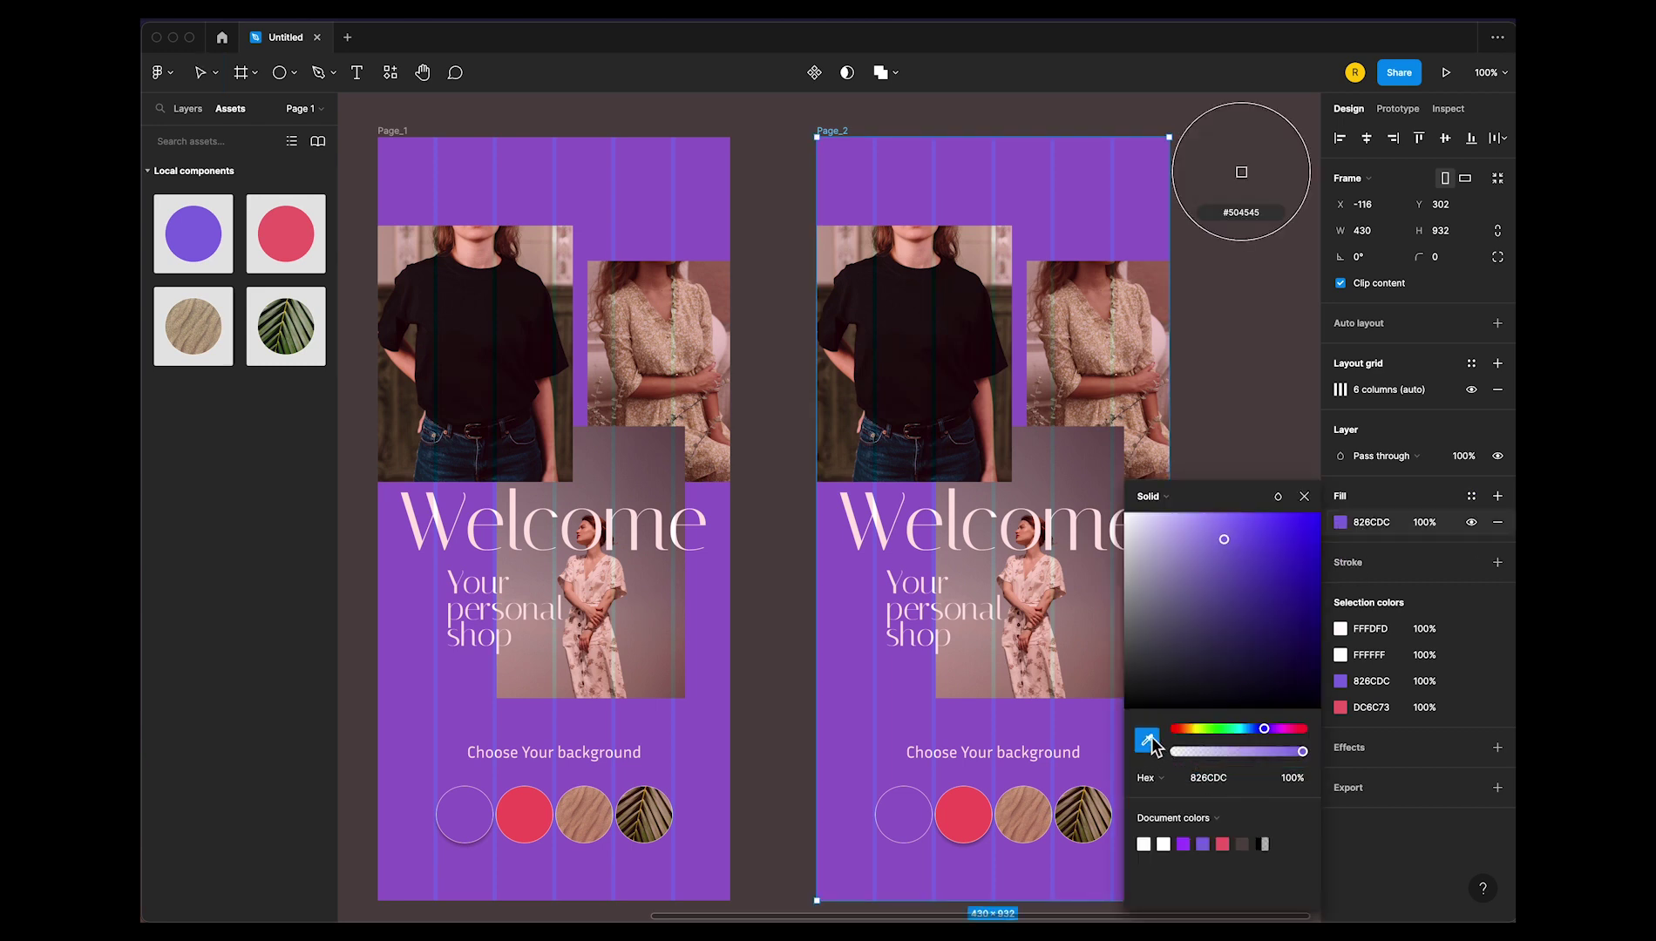
{"action": "left_click", "coordinate": [972, 820]}
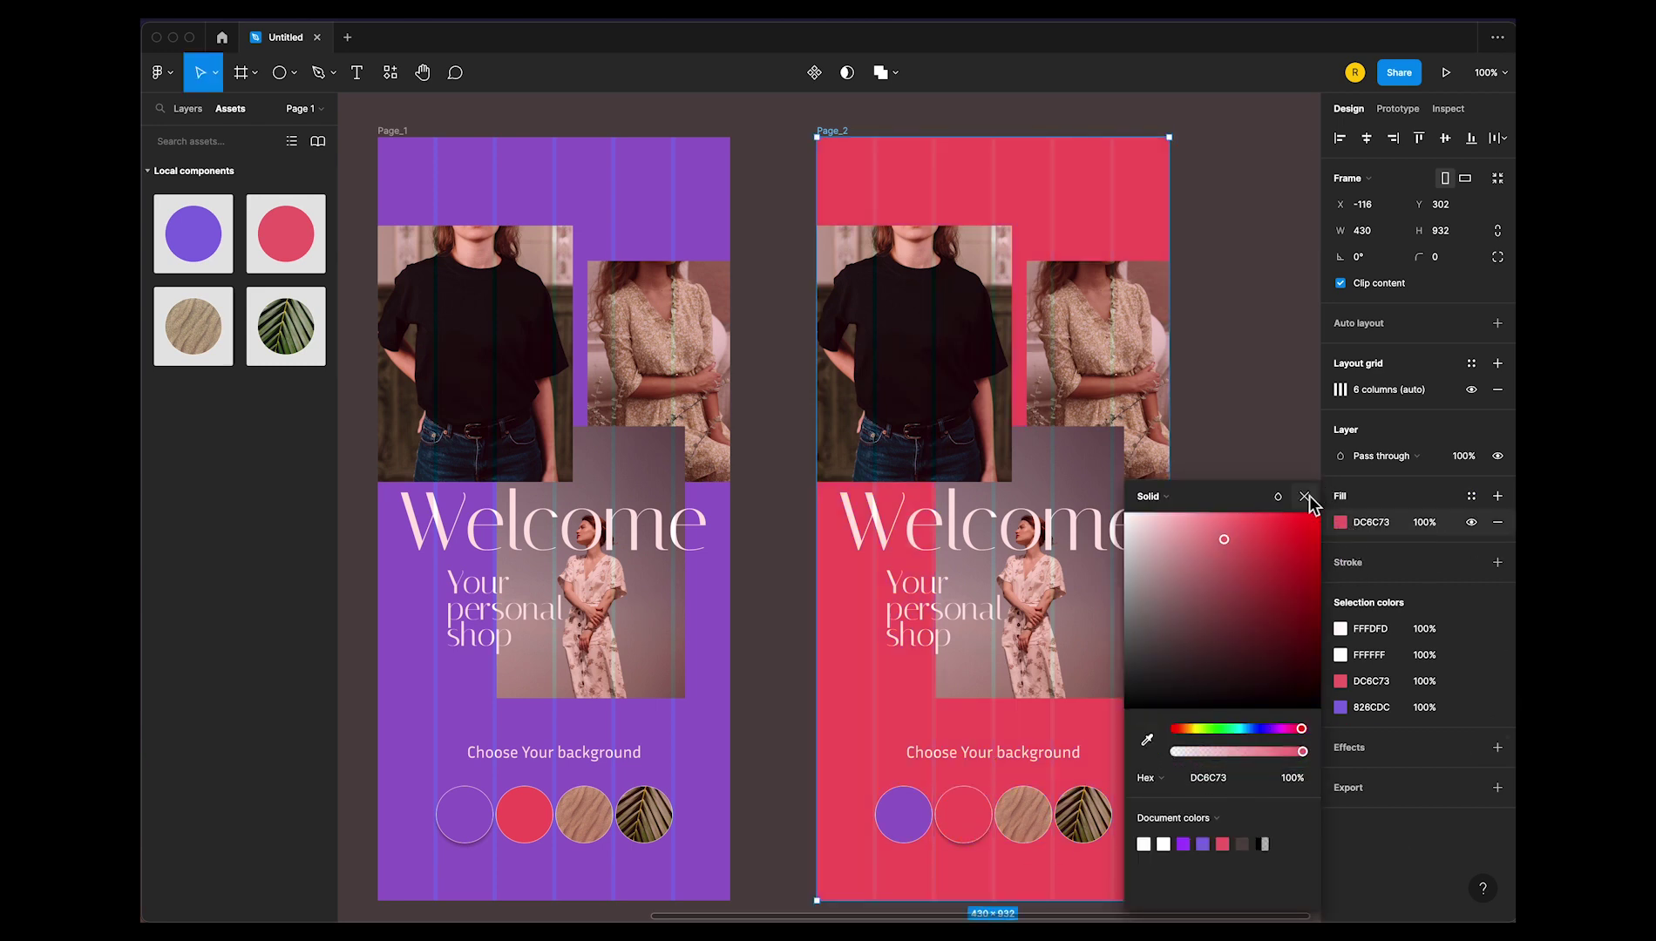
{"action": "left_click", "coordinate": [1305, 496]}
Hide Page_2's column layout grid
{"action": "left_click", "coordinate": [1260, 471]}
{"action": "left_click_drag", "start_coordinate": [1253, 492], "coordinate": [1103, 498]}
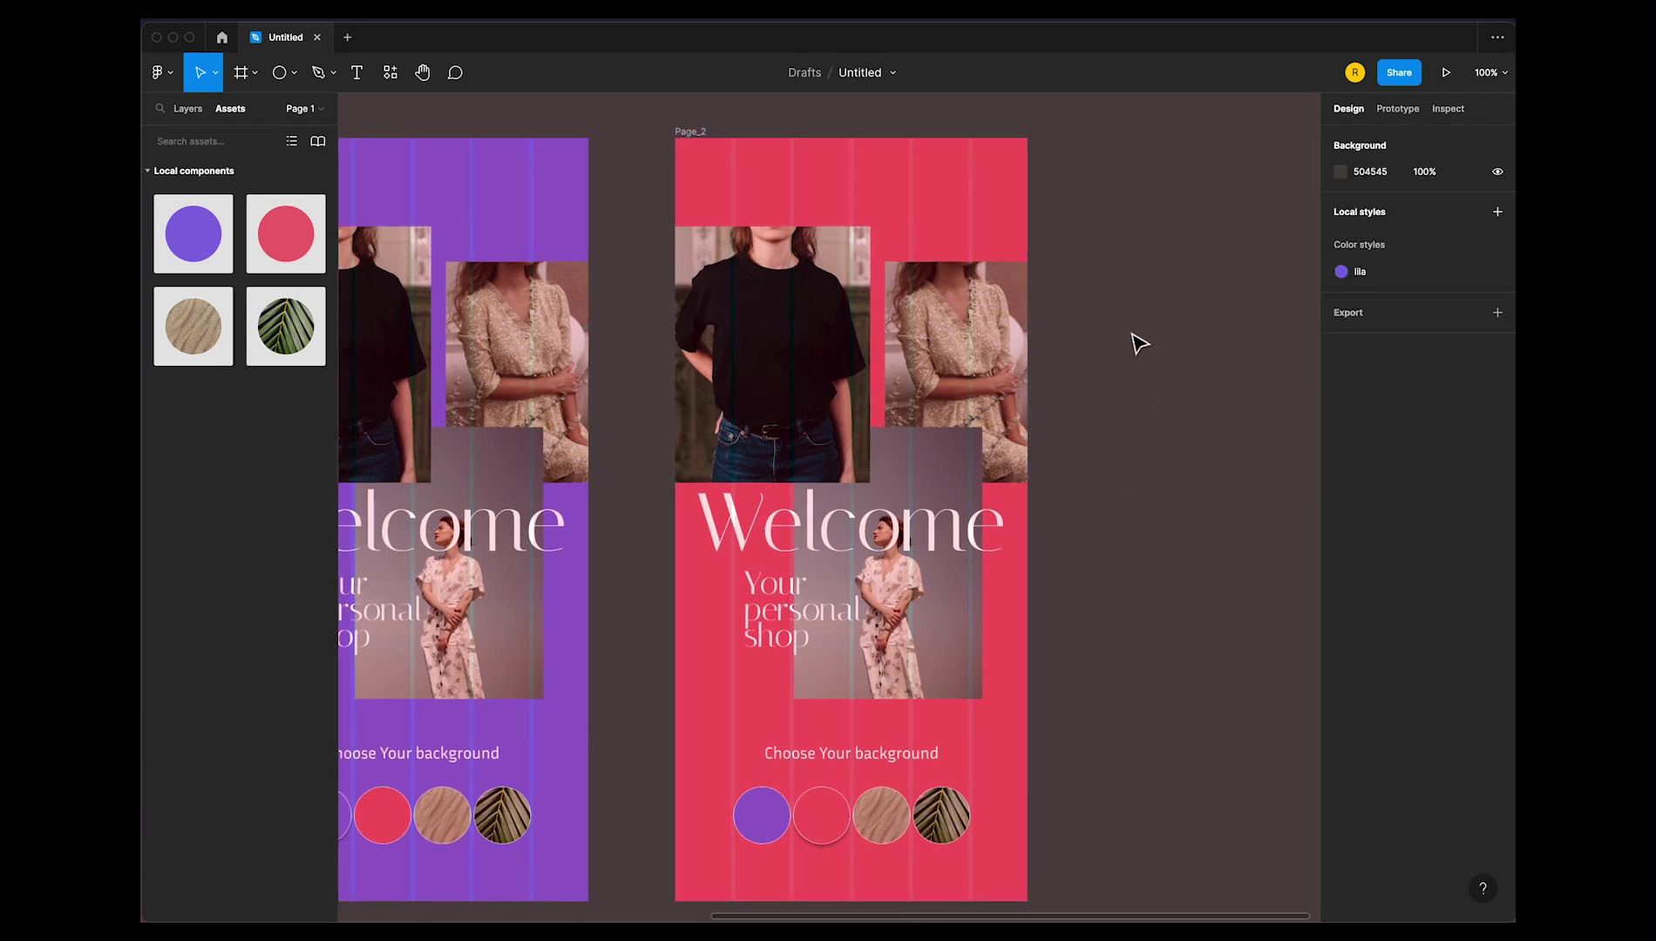
{"action": "left_click", "coordinate": [698, 143]}
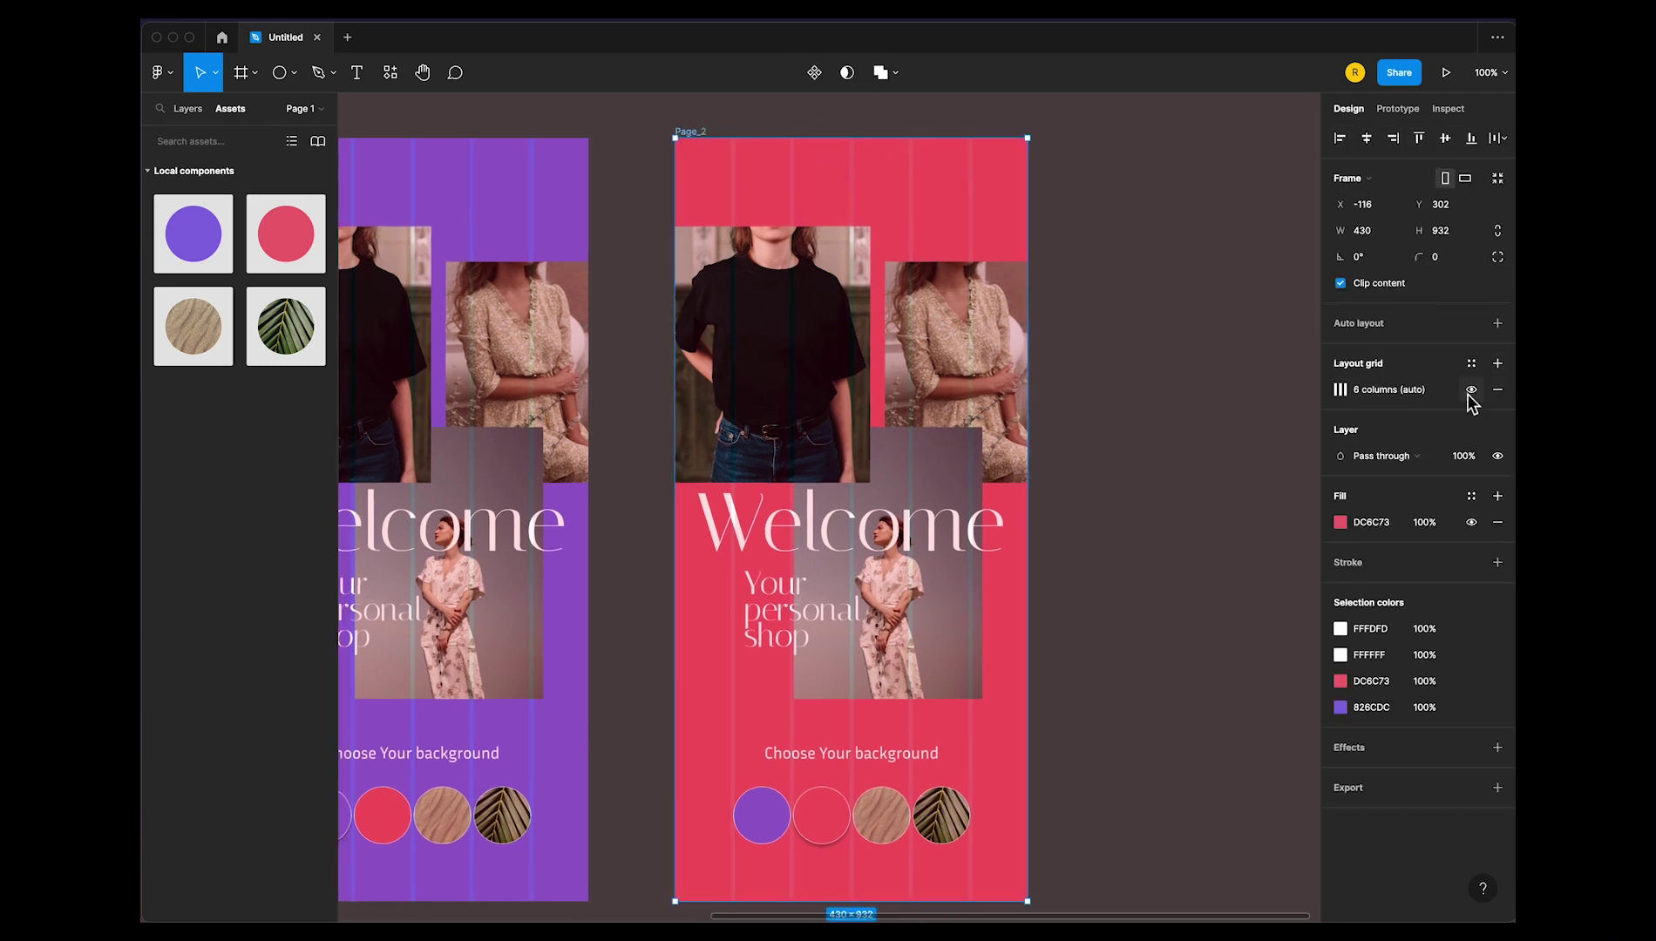
{"action": "left_click", "coordinate": [1471, 390]}
{"action": "left_click", "coordinate": [1201, 436]}
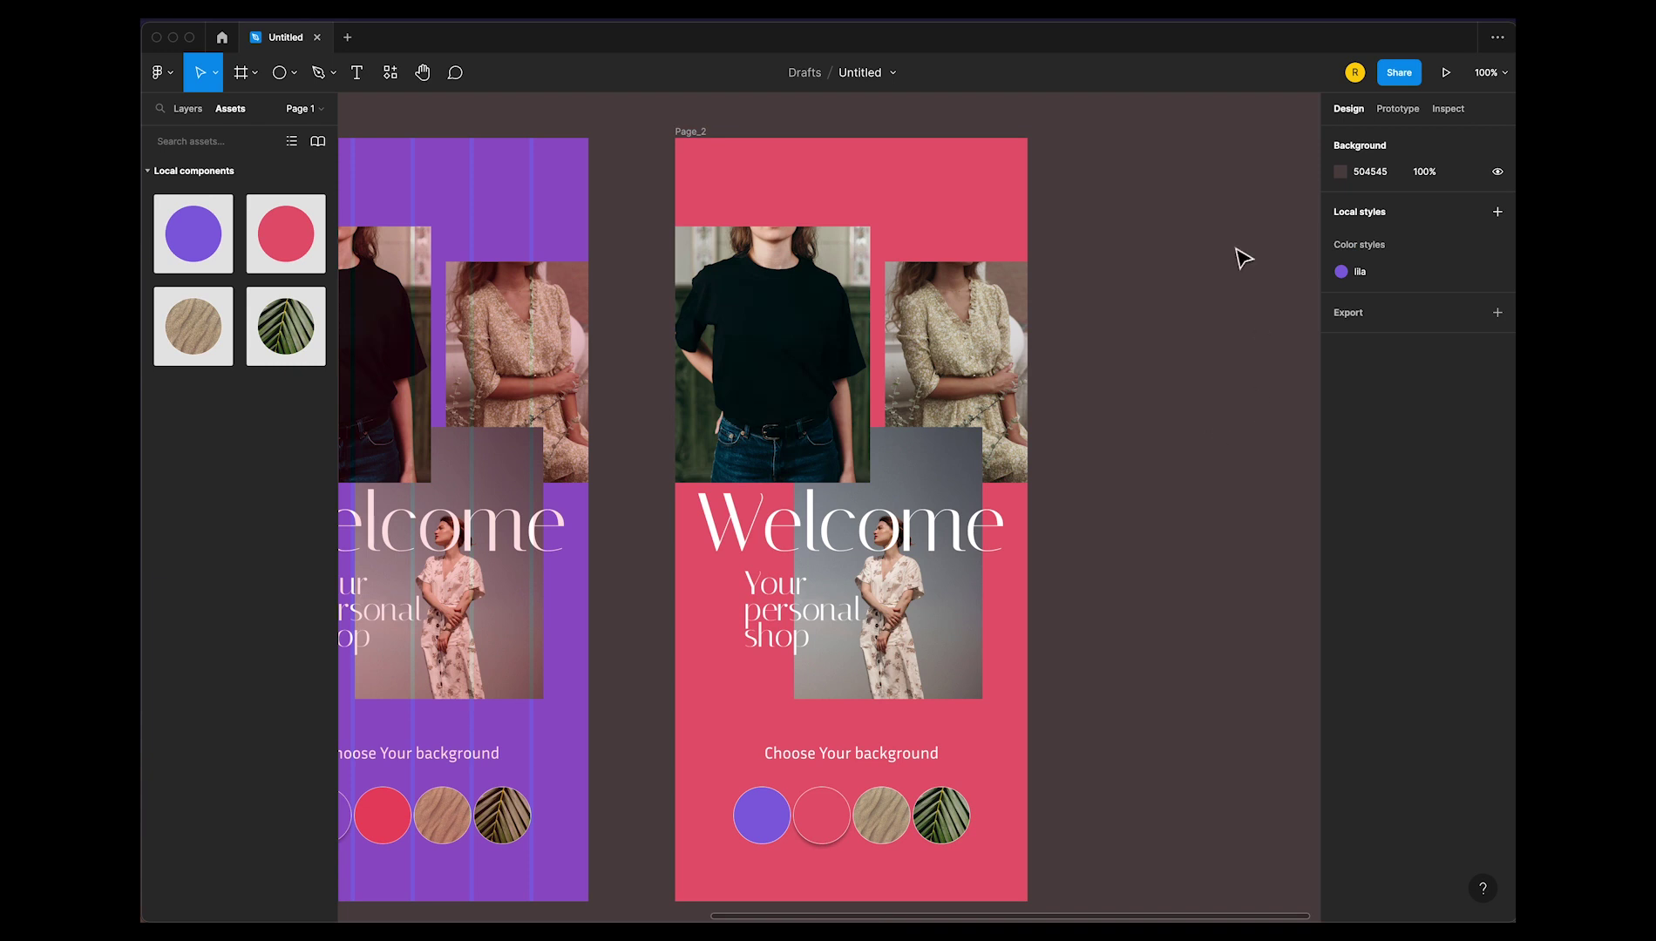
Duplicate Page_2 to its right and name the copy Page_3
{"action": "left_click_drag", "start_coordinate": [698, 135], "coordinate": [1115, 146]}
{"action": "scroll", "coordinate": [1168, 158], "scroll_direction": "right", "scroll_amount": 5}
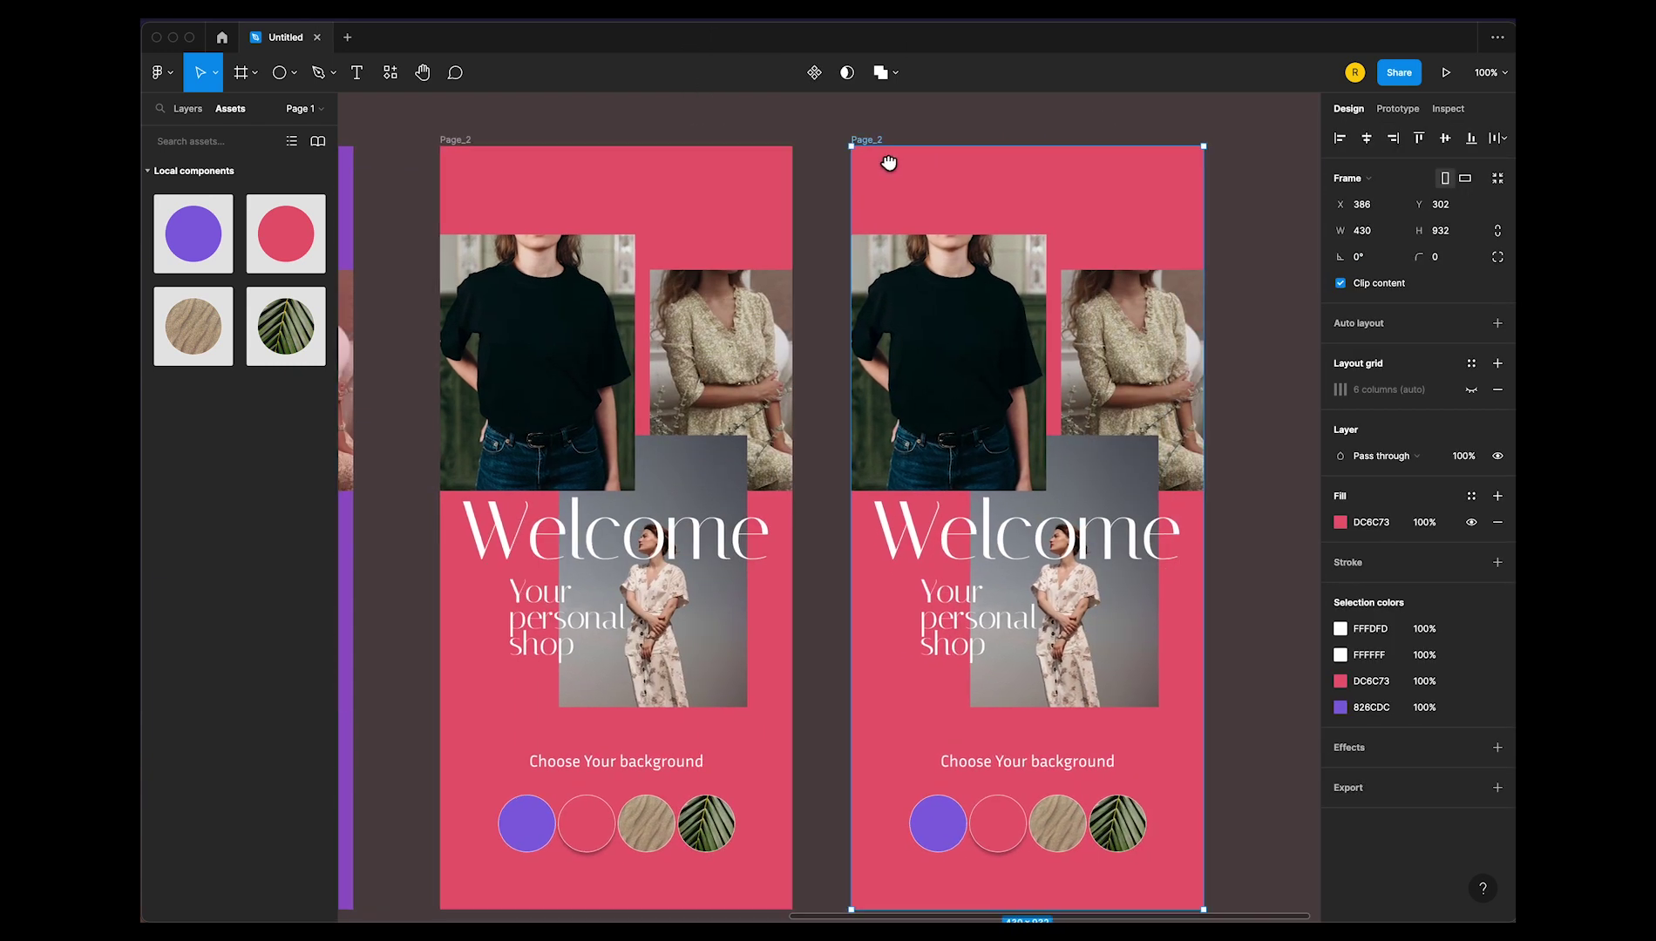
{"action": "scroll", "coordinate": [887, 158], "scroll_direction": "right", "scroll_amount": 3}
{"action": "double_click", "coordinate": [731, 132]}
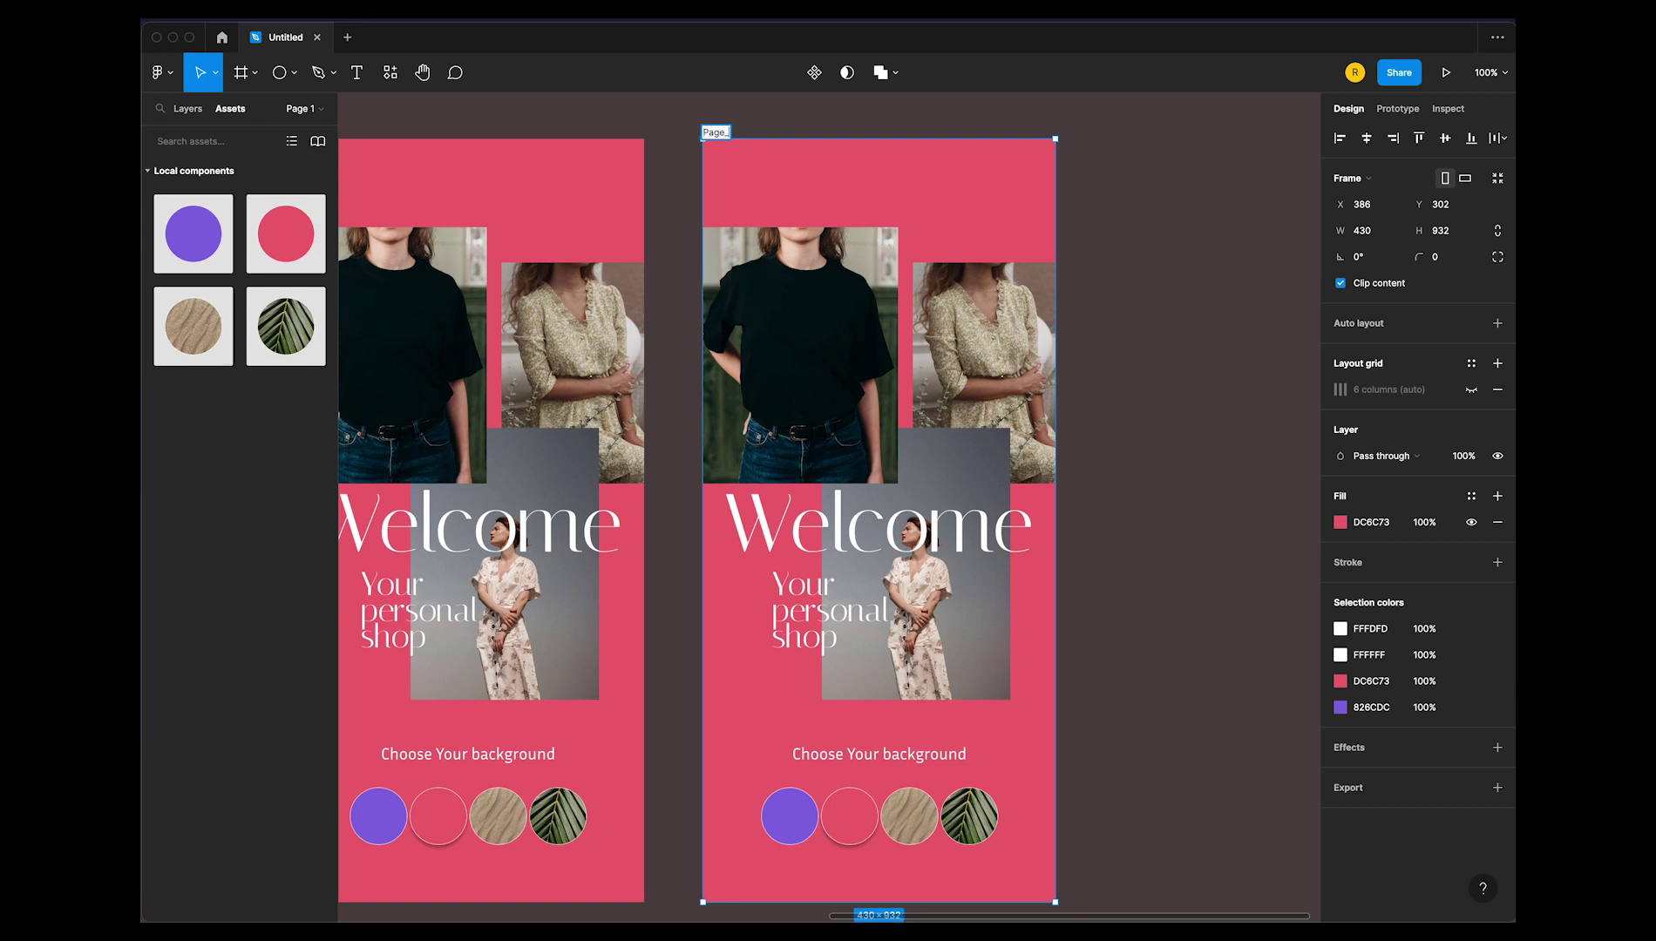
{"action": "type", "text": "3"}
{"action": "left_click", "coordinate": [1133, 519]}
Move the drop shadow on Page_3 from the pink circle to the sand circle
{"action": "left_click", "coordinate": [845, 824]}
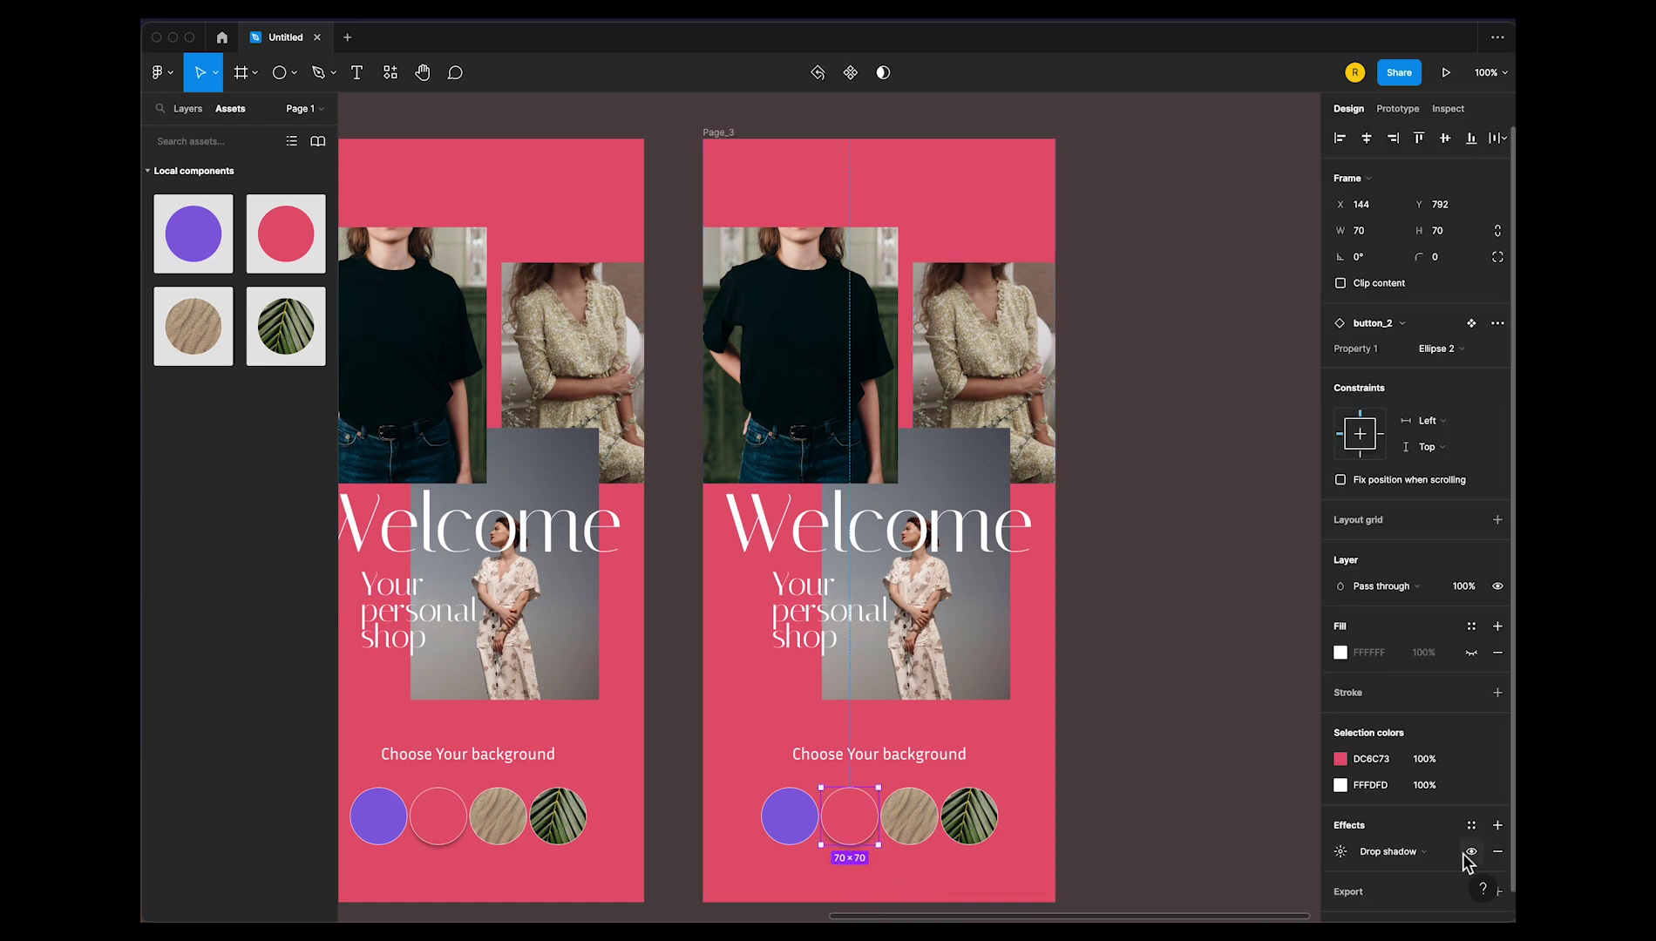
{"action": "left_click", "coordinate": [1497, 852]}
{"action": "left_click", "coordinate": [909, 815]}
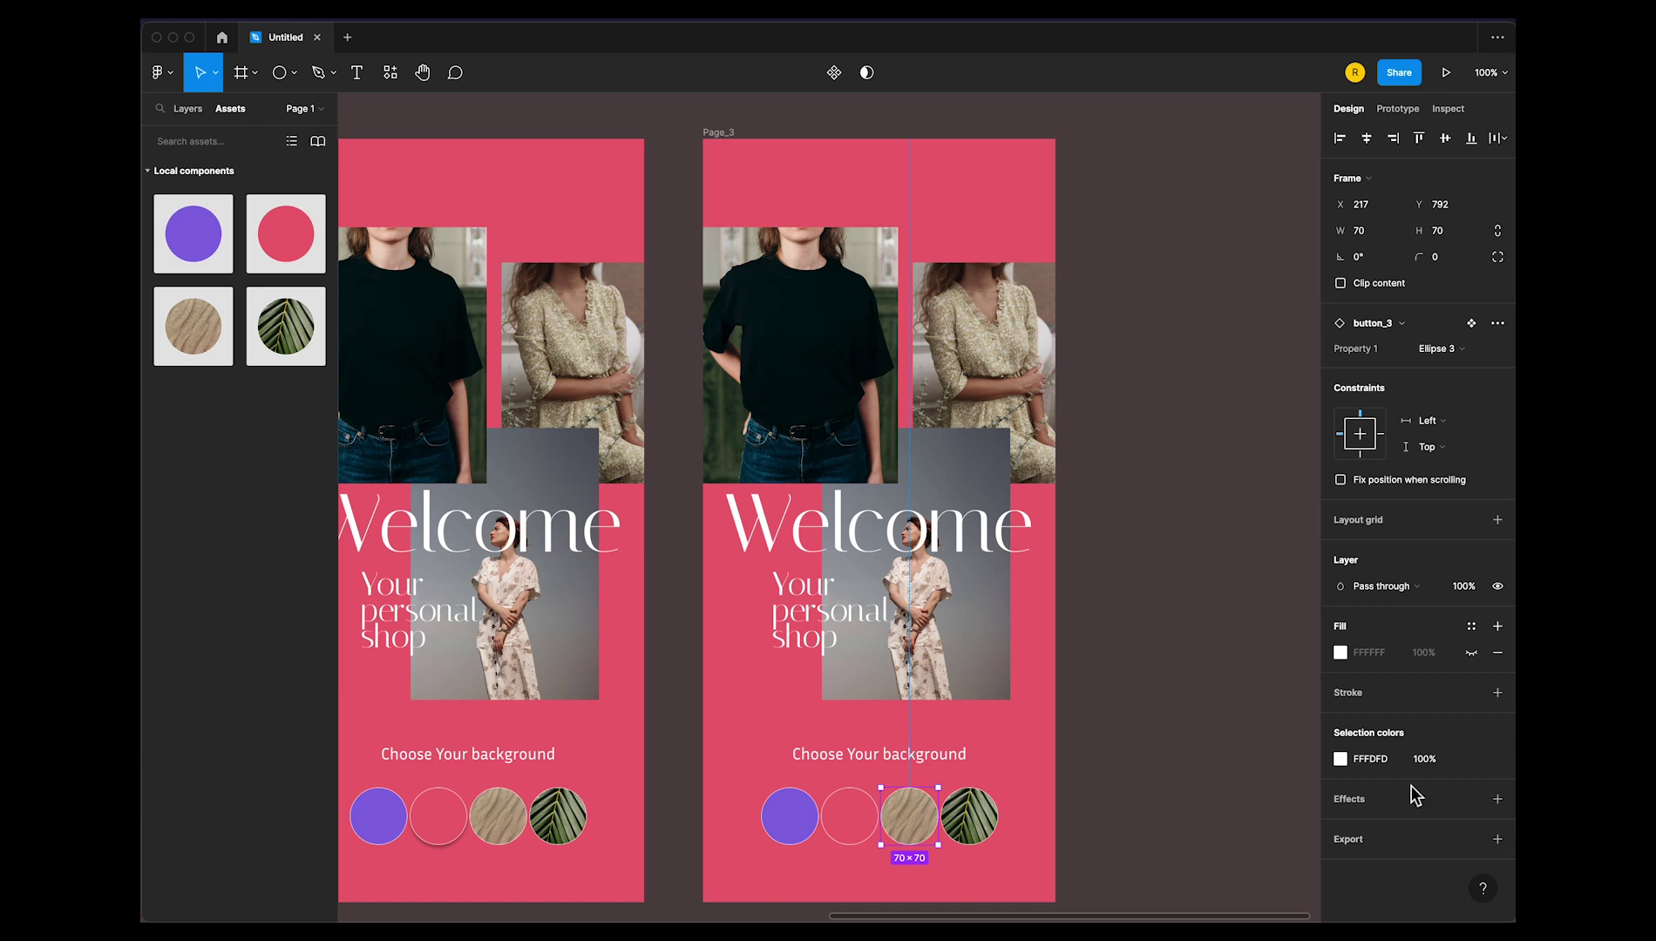
{"action": "left_click", "coordinate": [1497, 800]}
{"action": "left_click", "coordinate": [1133, 832]}
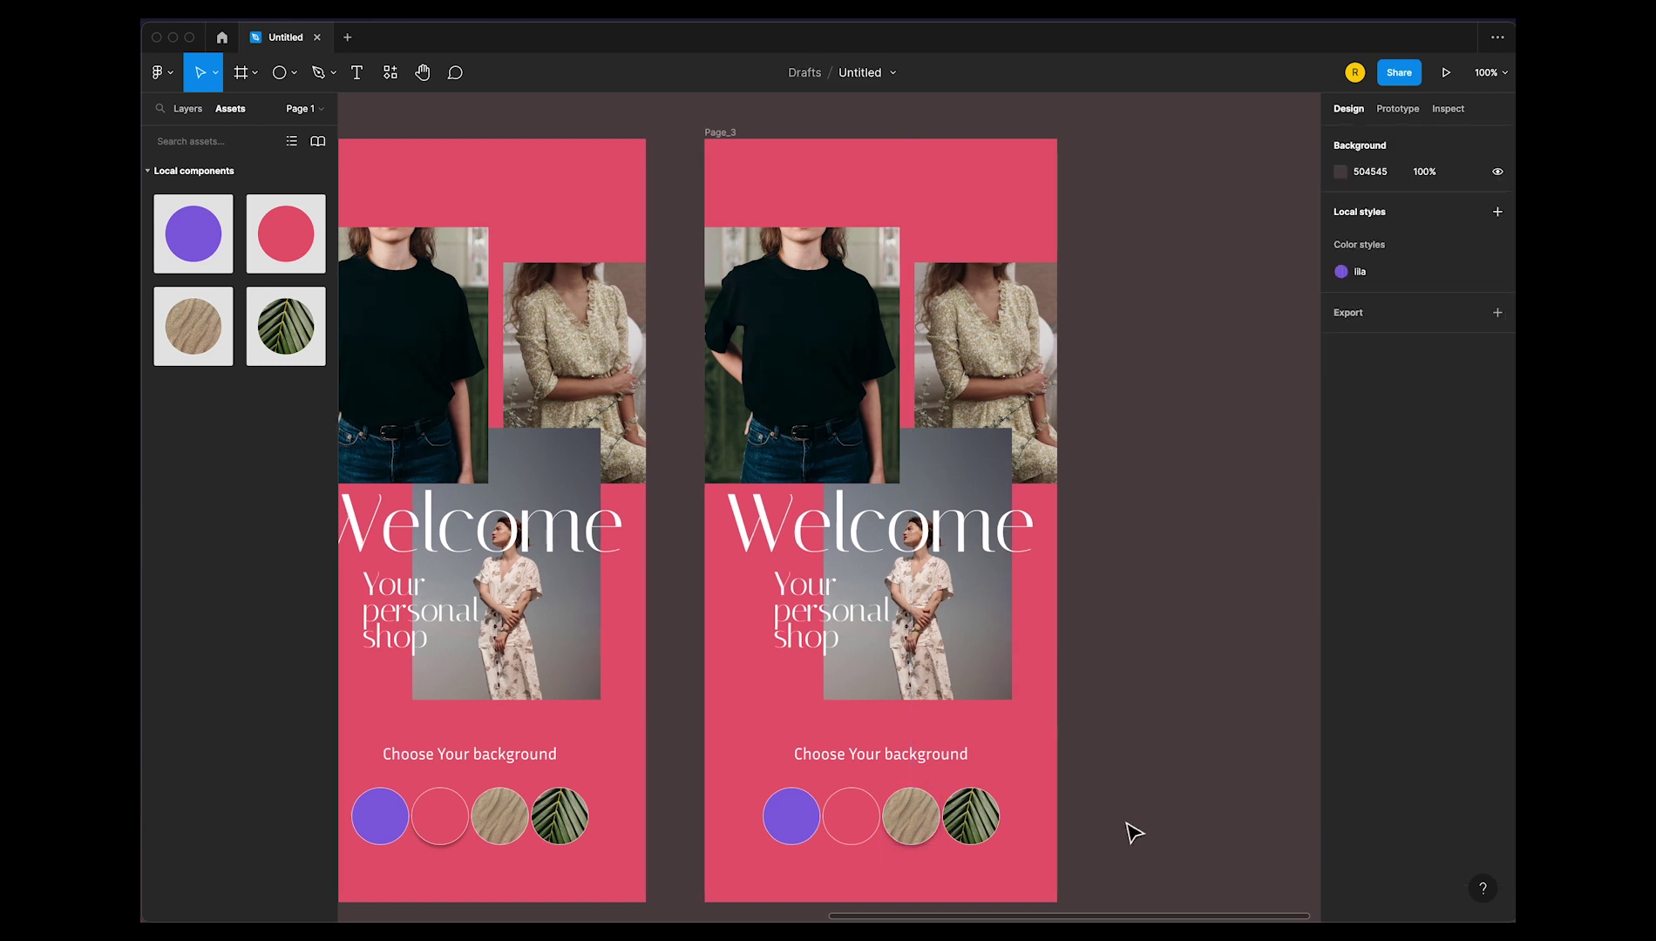
Set Page_3's background fill to an image of the sand photo
{"action": "left_click", "coordinate": [726, 132]}
{"action": "left_click", "coordinate": [1340, 523]}
{"action": "left_click", "coordinate": [1149, 496]}
{"action": "left_click", "coordinate": [1172, 610]}
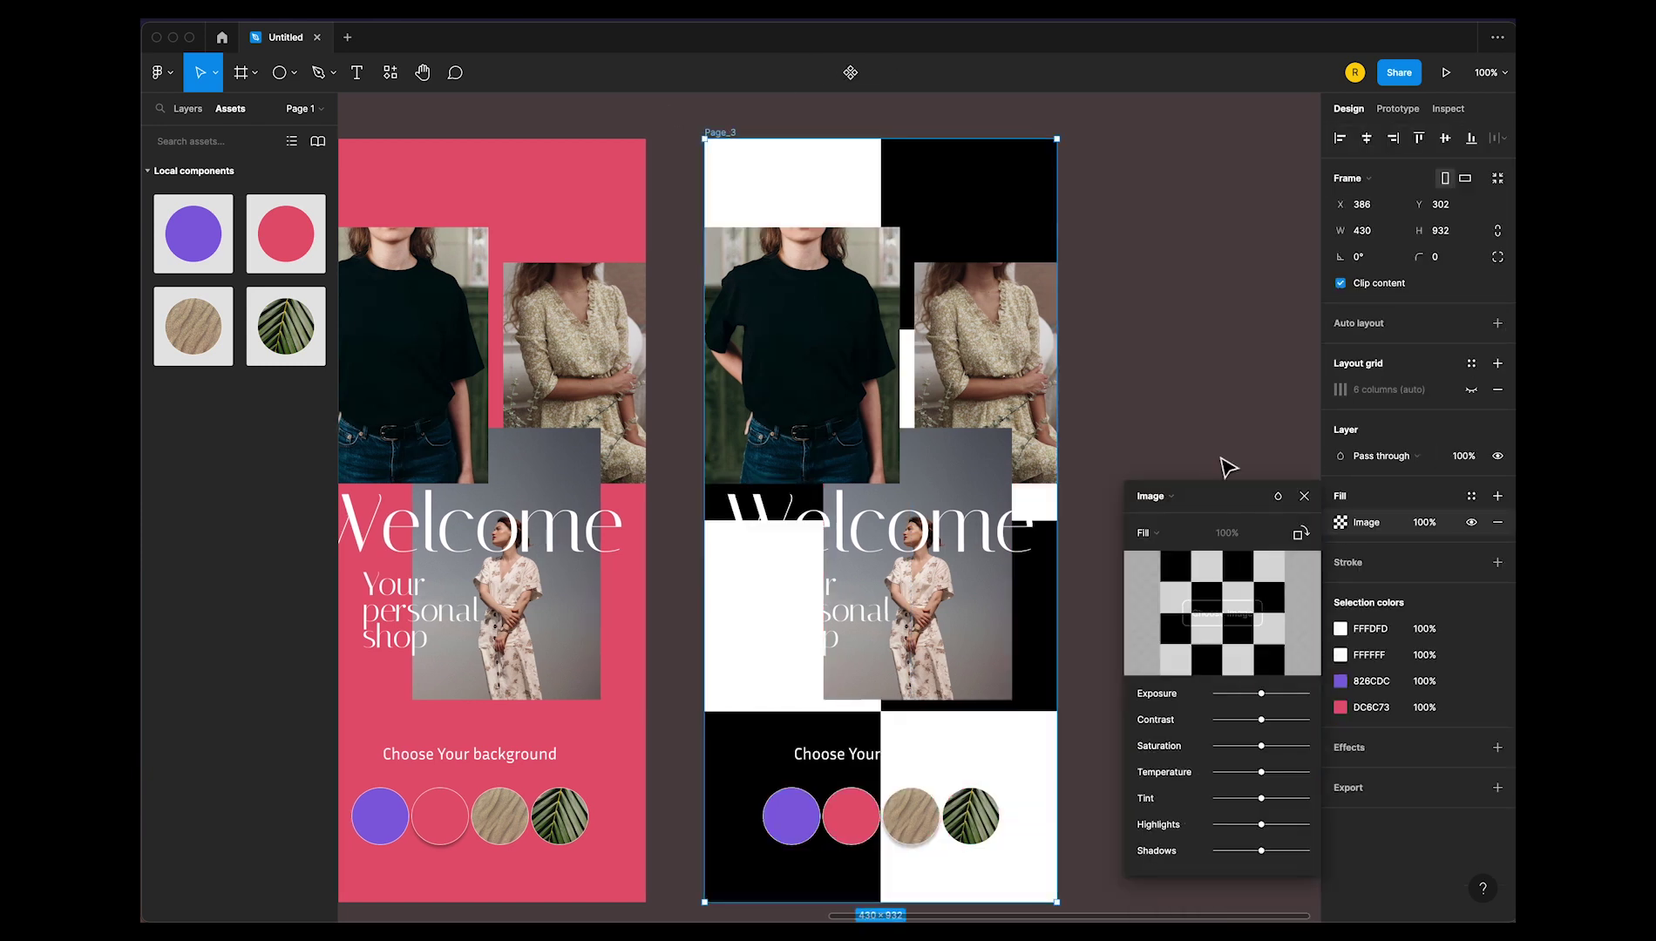
{"action": "left_click", "coordinate": [1223, 614]}
{"action": "left_click", "coordinate": [695, 377]}
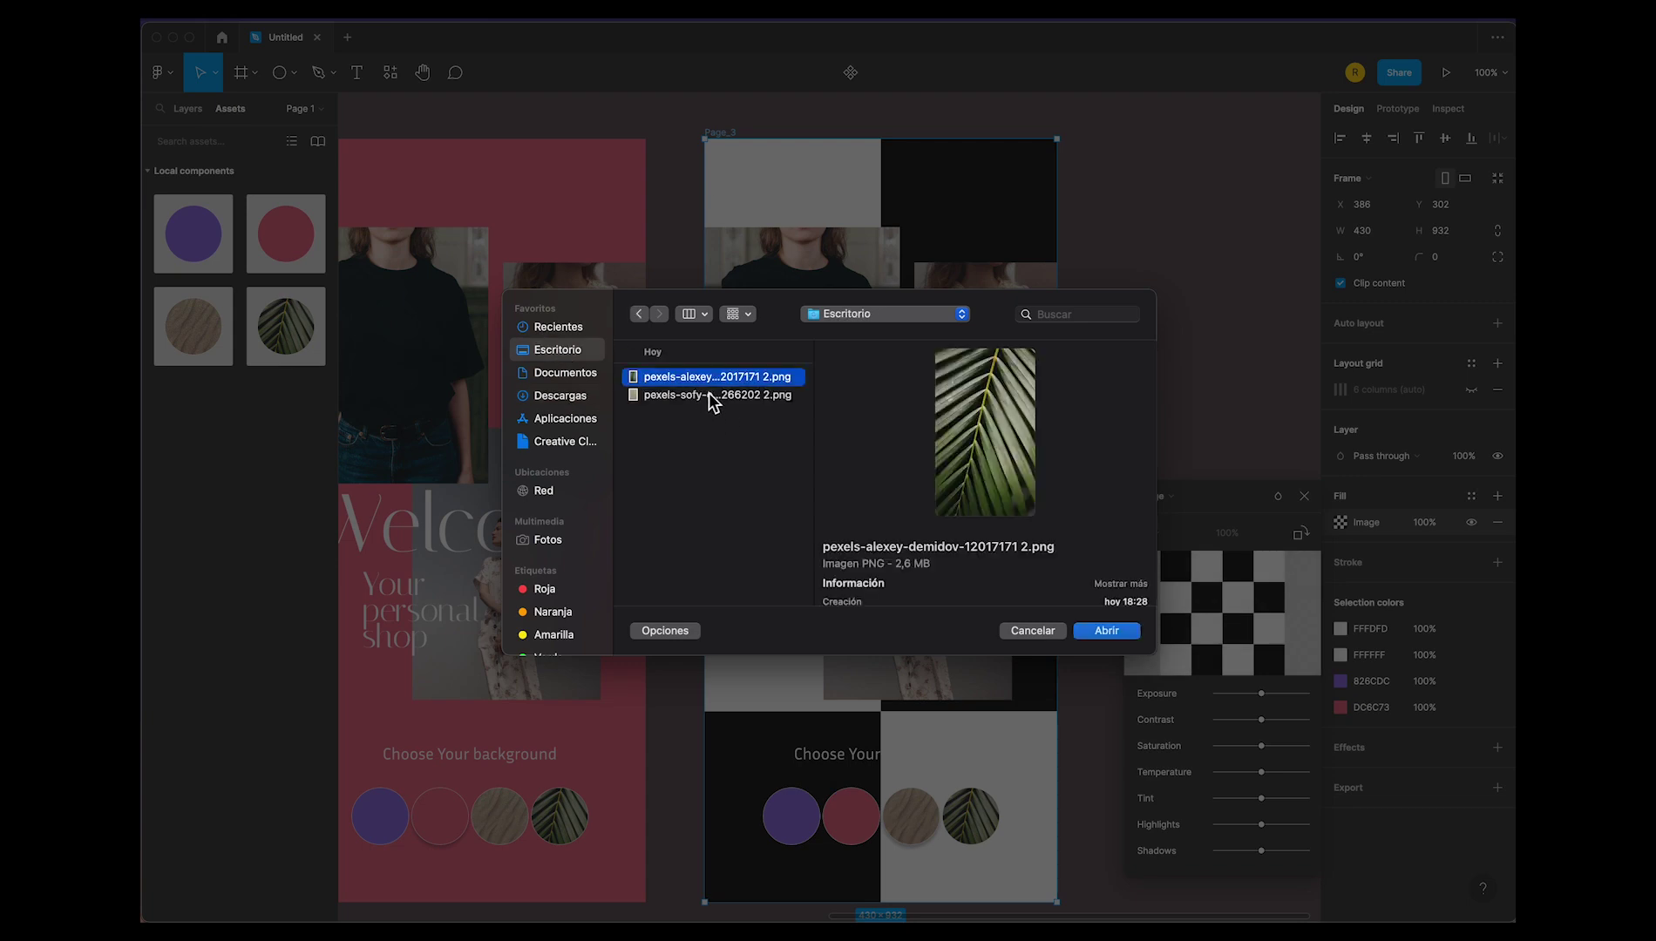
{"action": "left_click", "coordinate": [1107, 630]}
{"action": "key", "text": "Escape"}
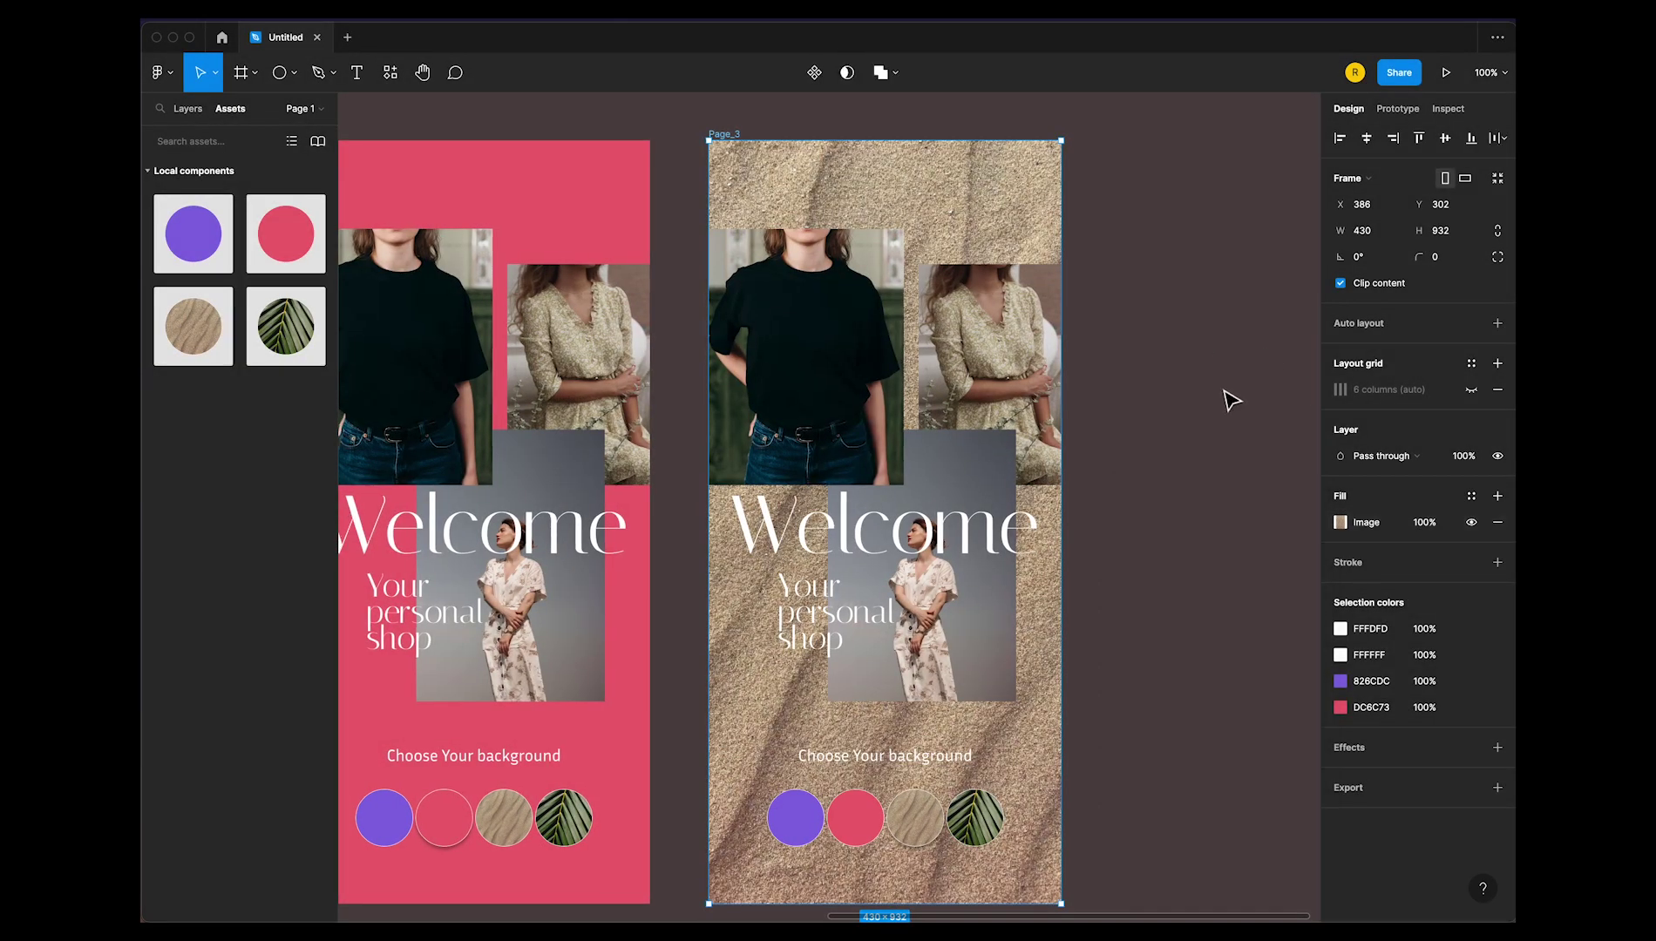
{"action": "key", "text": "Escape"}
Duplicate Page_3 beside itself to make Page_4
{"action": "scroll", "coordinate": [994, 446], "scroll_direction": "right", "scroll_amount": 4}
{"action": "left_click_drag", "start_coordinate": [993, 445], "coordinate": [989, 449]}
{"action": "scroll", "coordinate": [759, 229], "scroll_direction": "up", "scroll_amount": 1}
{"action": "left_click", "coordinate": [549, 133]}
{"action": "key", "text": "ctrl+d"}
{"action": "left_click", "coordinate": [1031, 129]}
{"action": "left_click", "coordinate": [955, 131]}
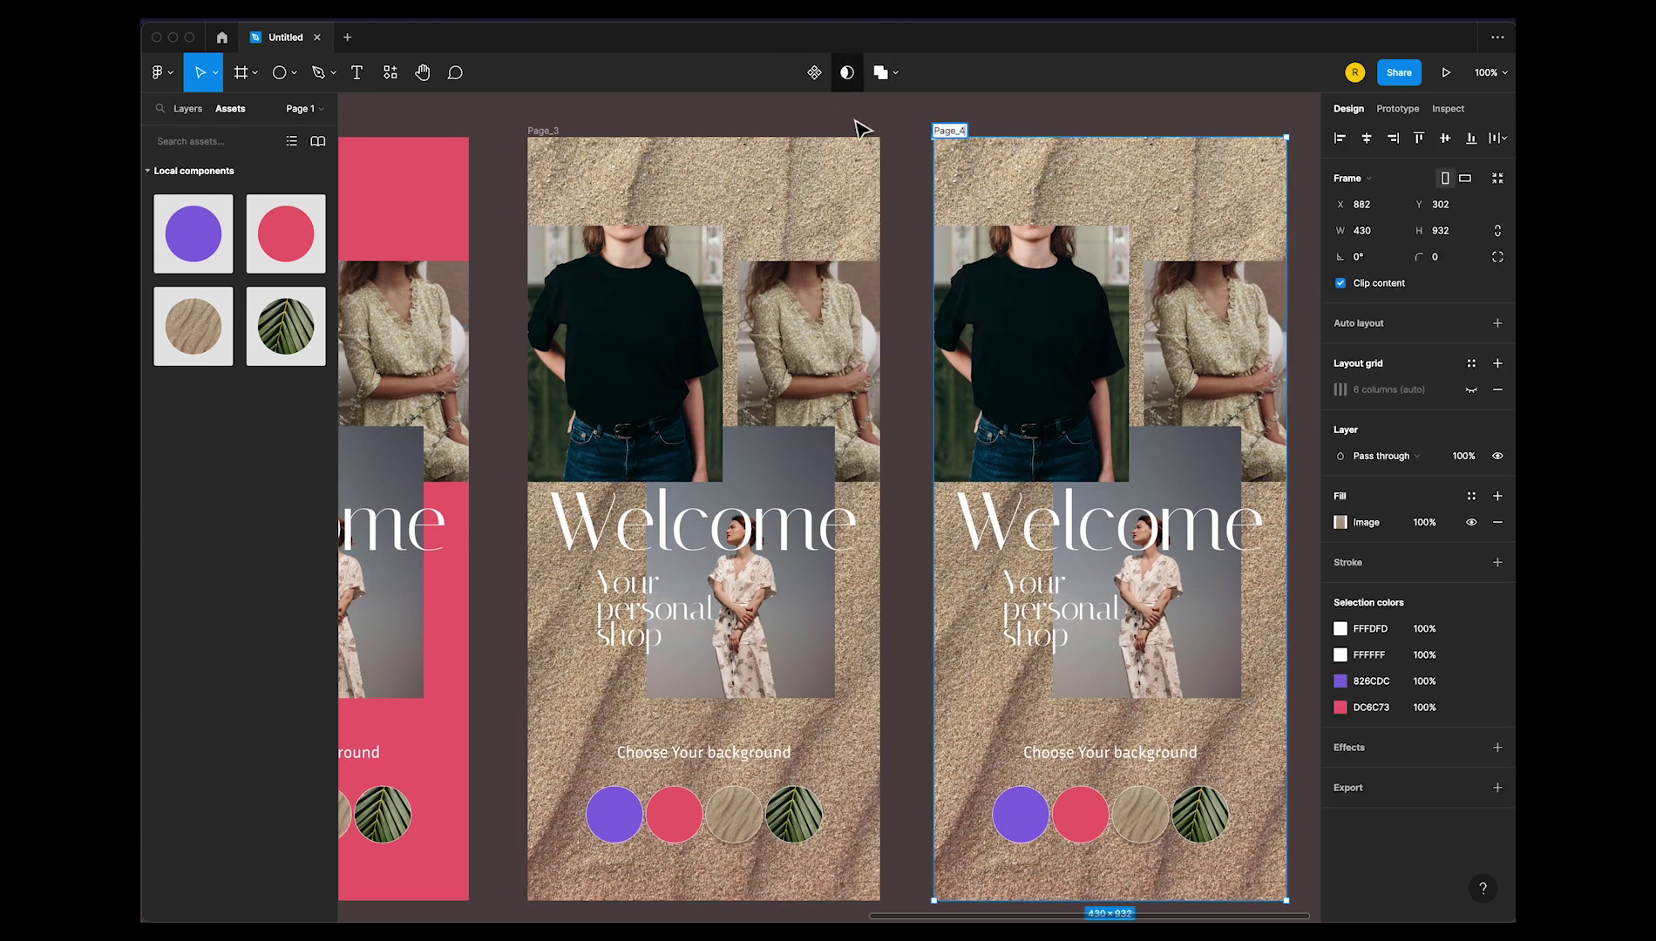
Name the duplicate Page_4 and add a drop shadow to its leaf circle
{"action": "key", "text": "Escape"}
{"action": "left_click", "coordinate": [1201, 815]}
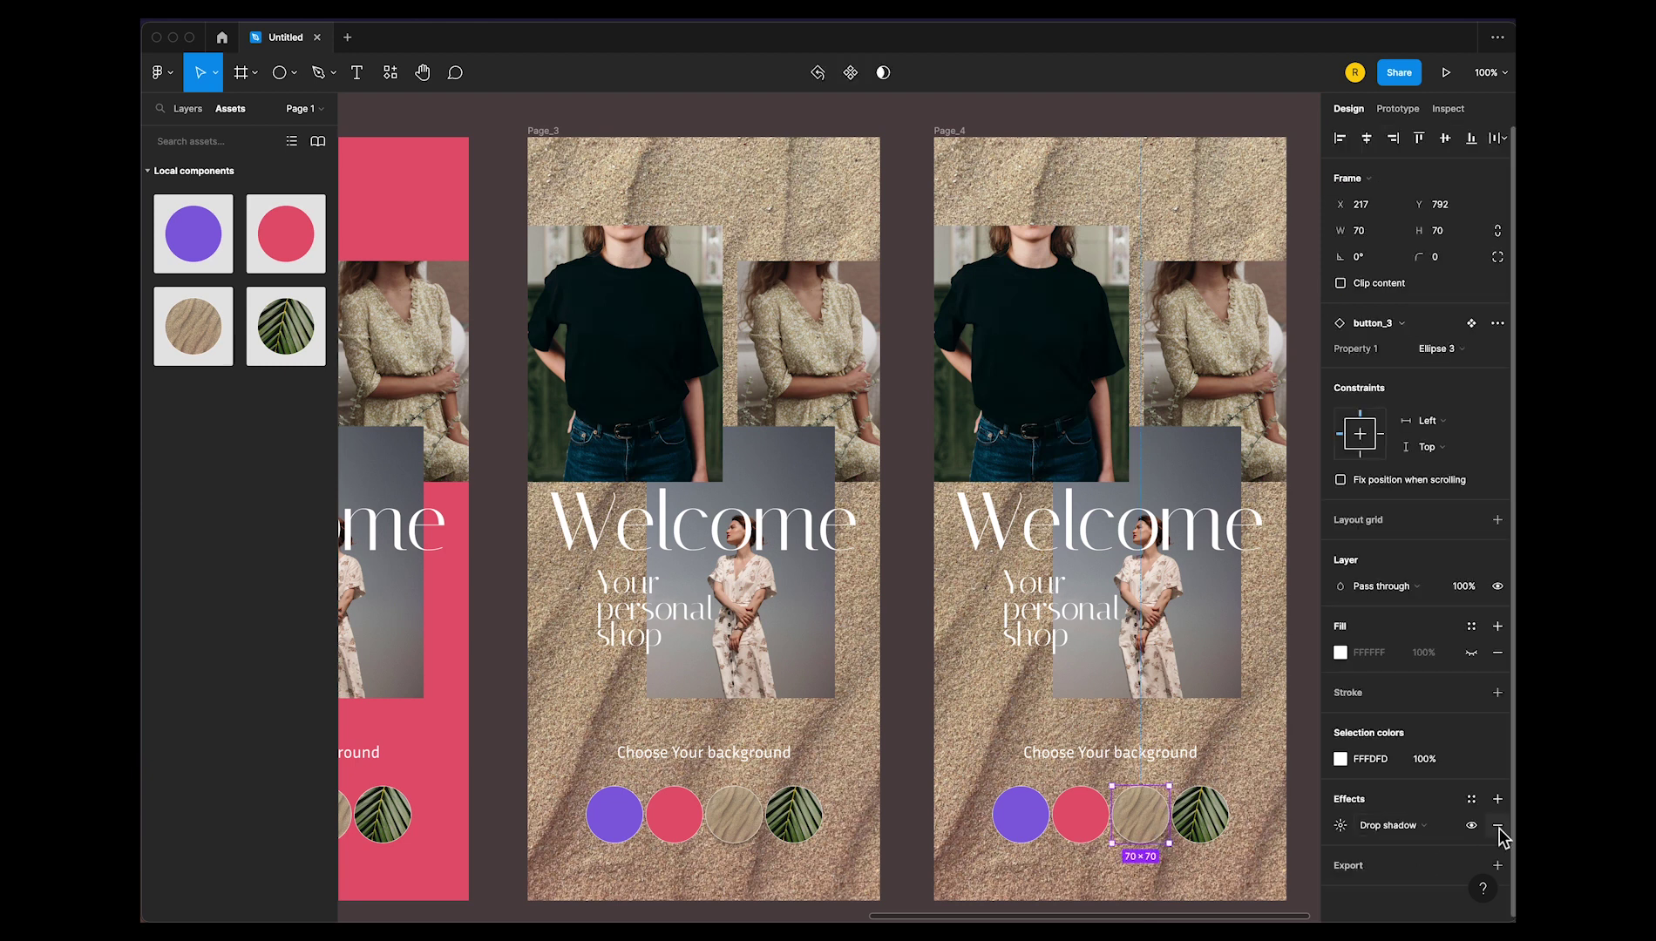
{"action": "left_click", "coordinate": [1498, 800]}
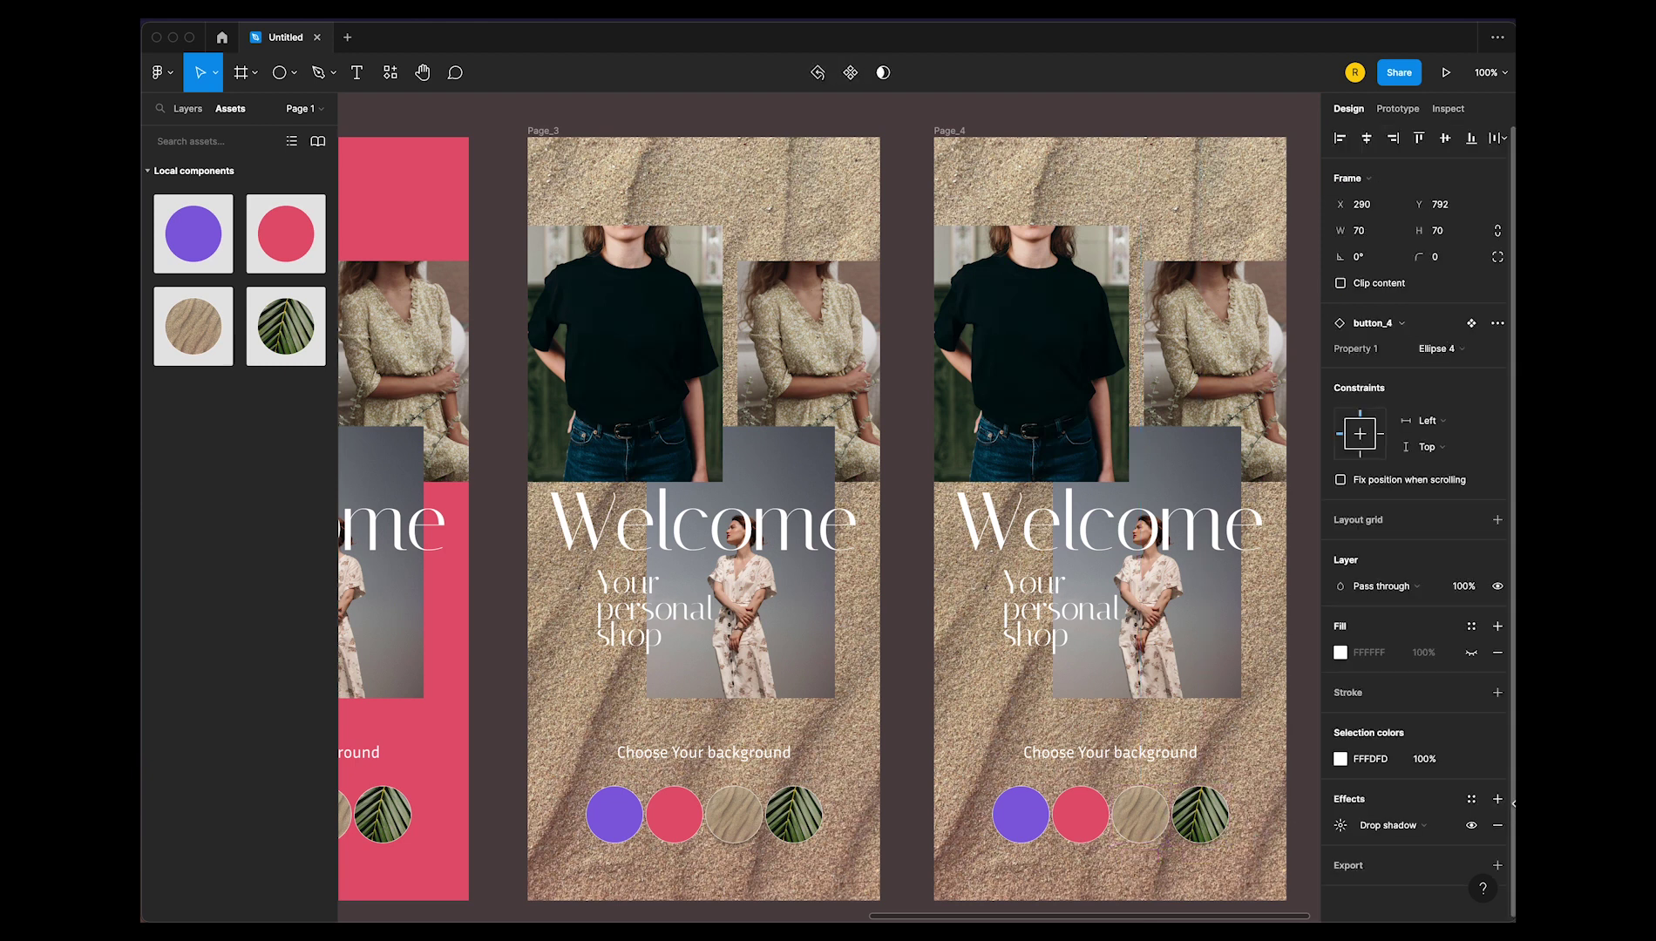
Replace Page_4's image fill with the palm-leaf photo from the desktop
{"action": "left_click", "coordinate": [948, 132]}
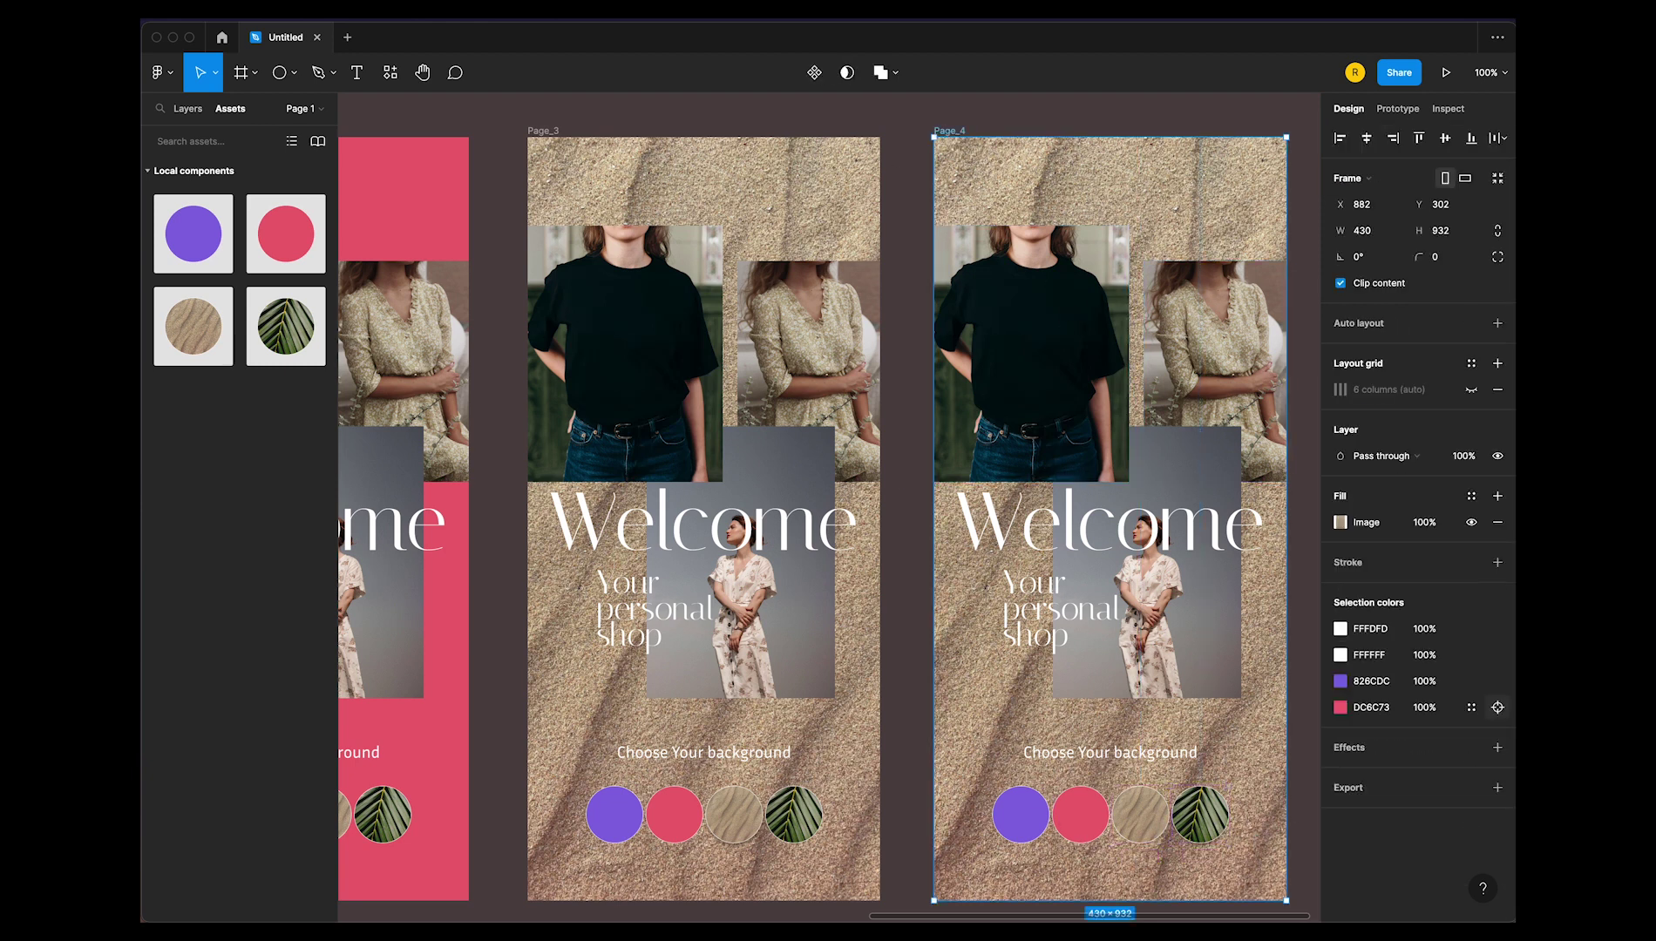
{"action": "left_click", "coordinate": [1341, 522]}
{"action": "left_click", "coordinate": [1221, 642]}
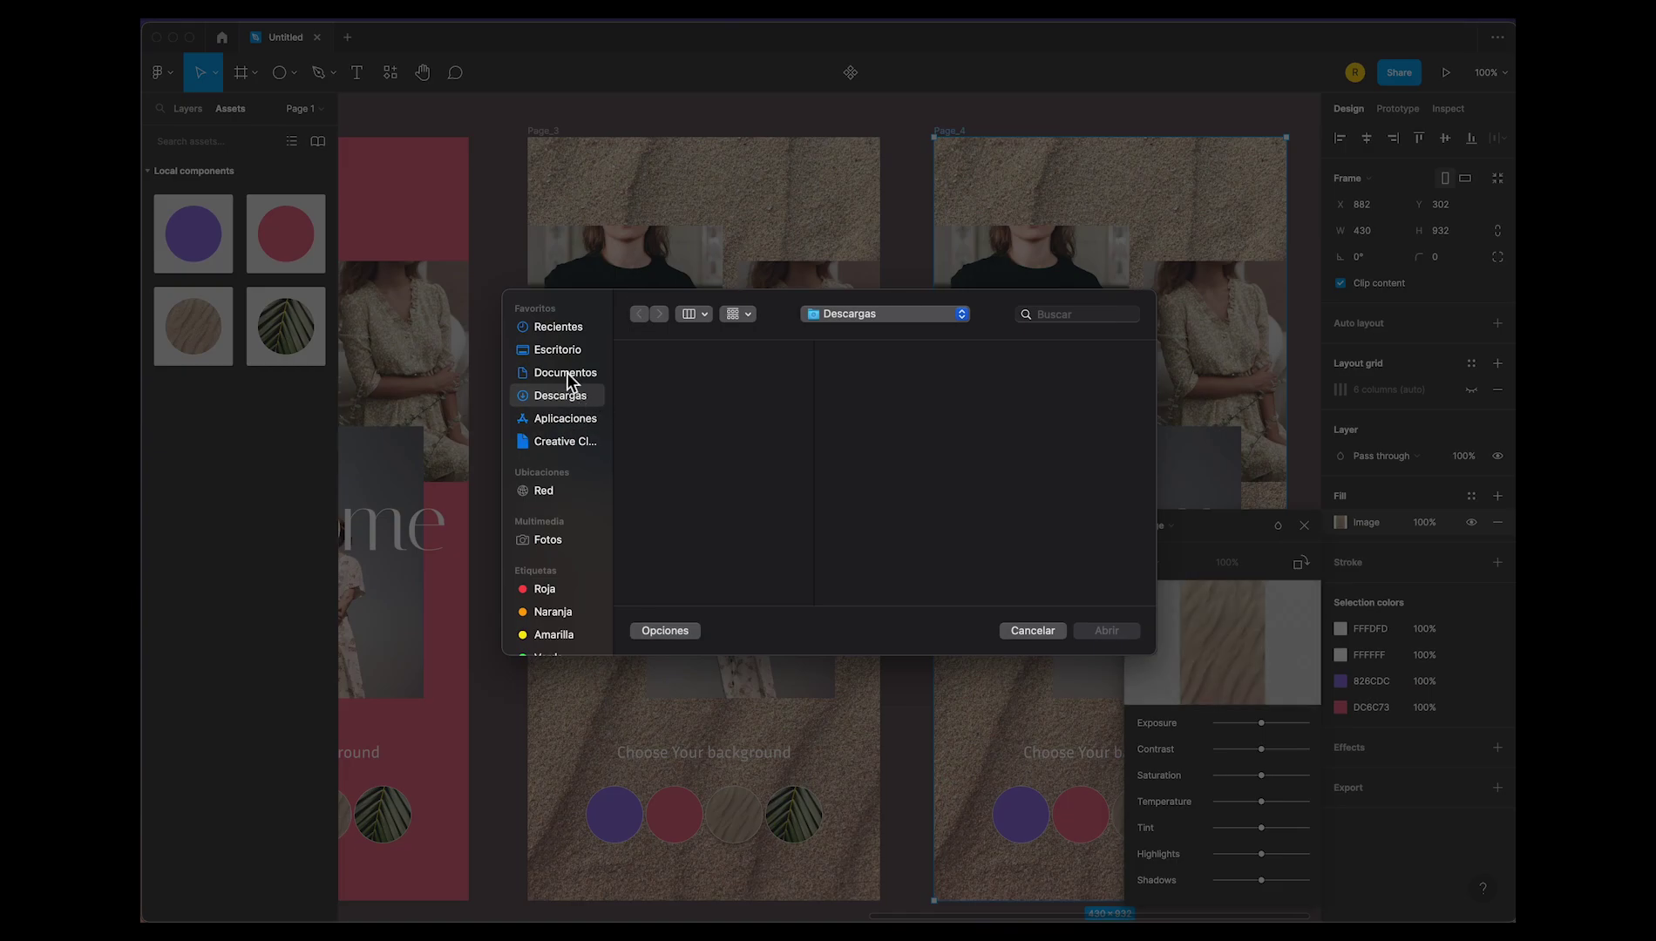
{"action": "left_click", "coordinate": [558, 349]}
{"action": "left_click", "coordinate": [669, 374]}
{"action": "left_click", "coordinate": [1106, 629]}
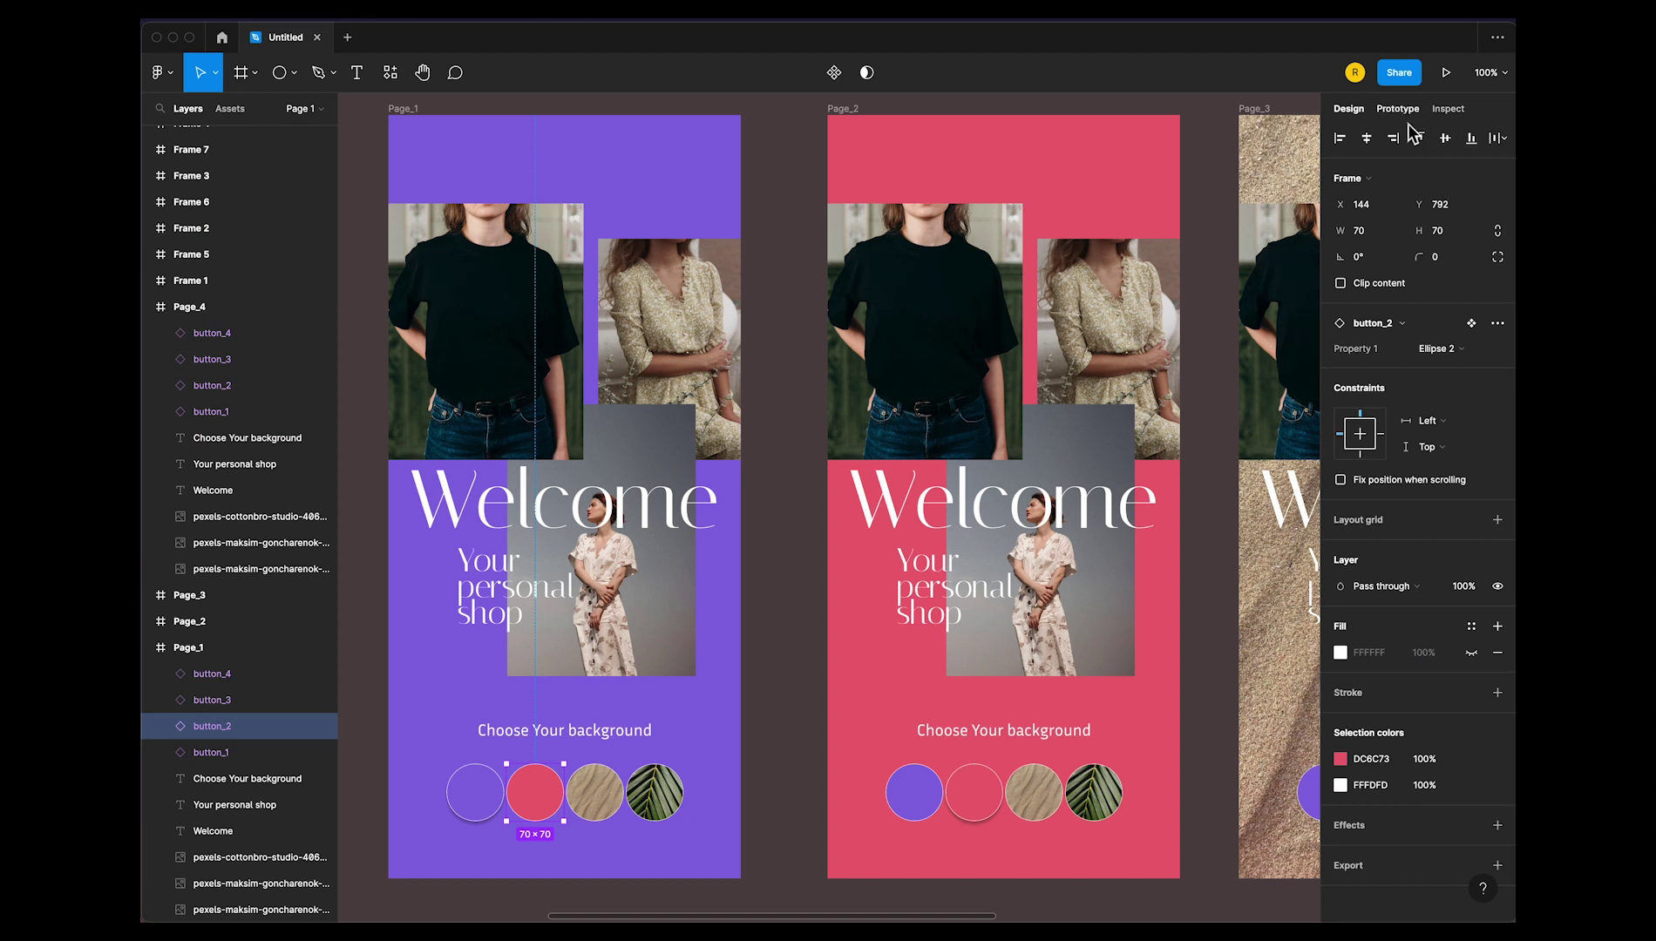
{"action": "left_click", "coordinate": [1398, 108]}
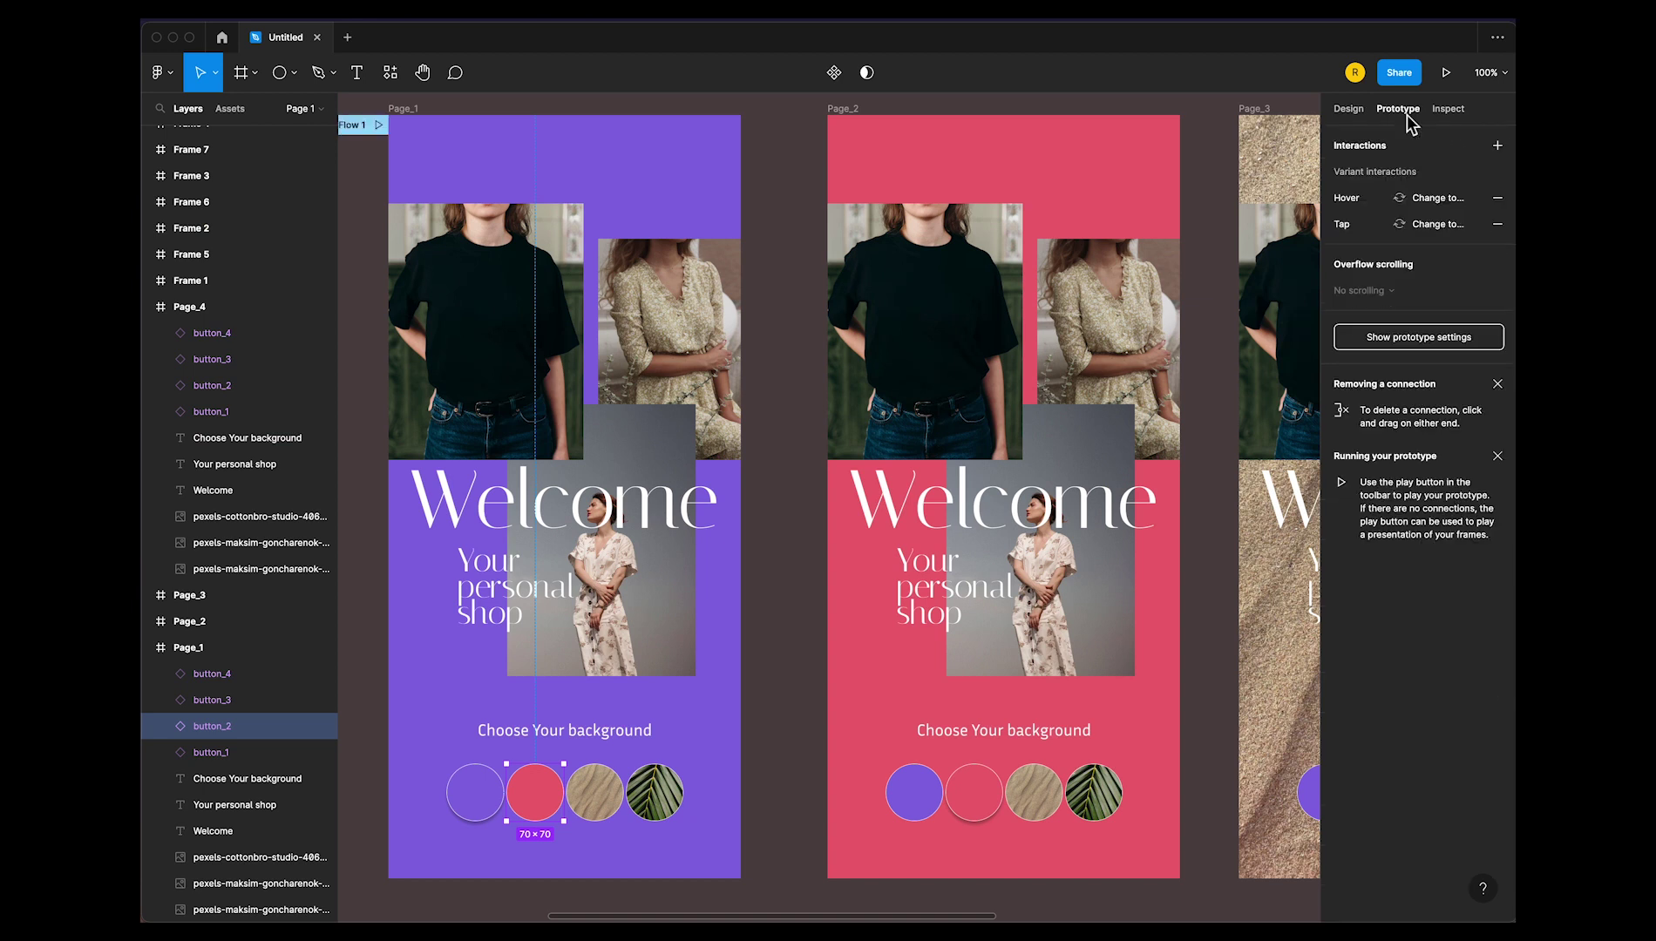
Link Page_1's pink, sand and palm-leaf buttons to Page_2, Page_3 and Page_4
{"action": "mouse_move", "coordinate": [535, 792]}
{"action": "left_click_drag", "start_coordinate": [564, 793], "coordinate": [845, 748]}
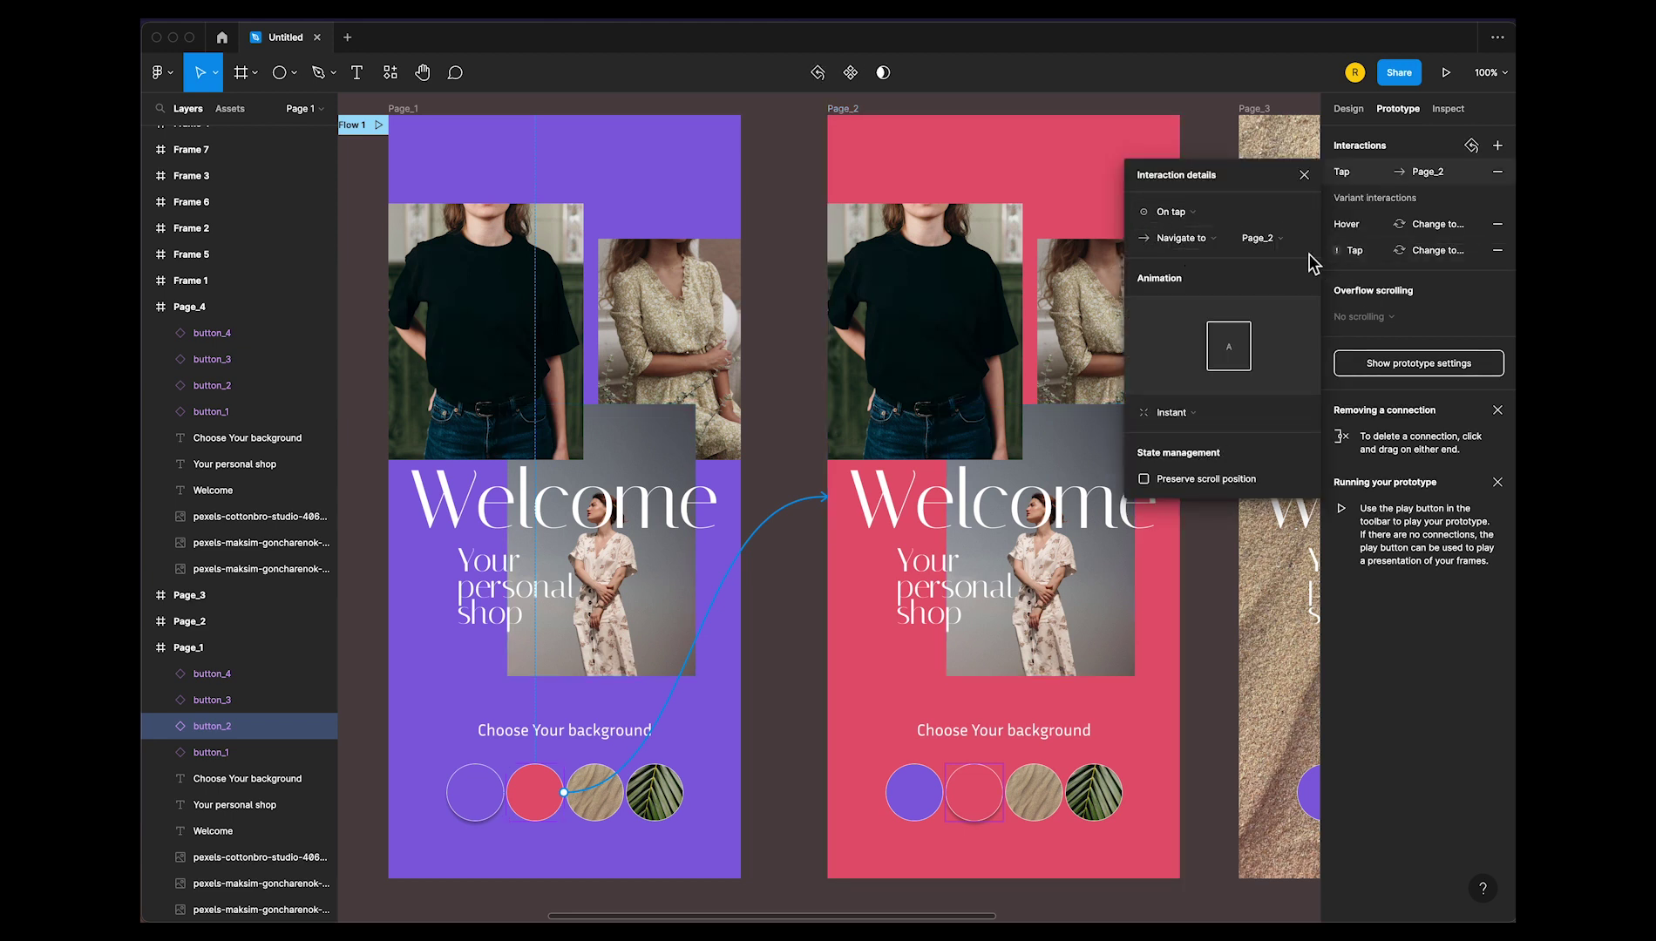
{"action": "left_click", "coordinate": [601, 809]}
{"action": "left_click_drag", "start_coordinate": [623, 792], "coordinate": [1245, 731]}
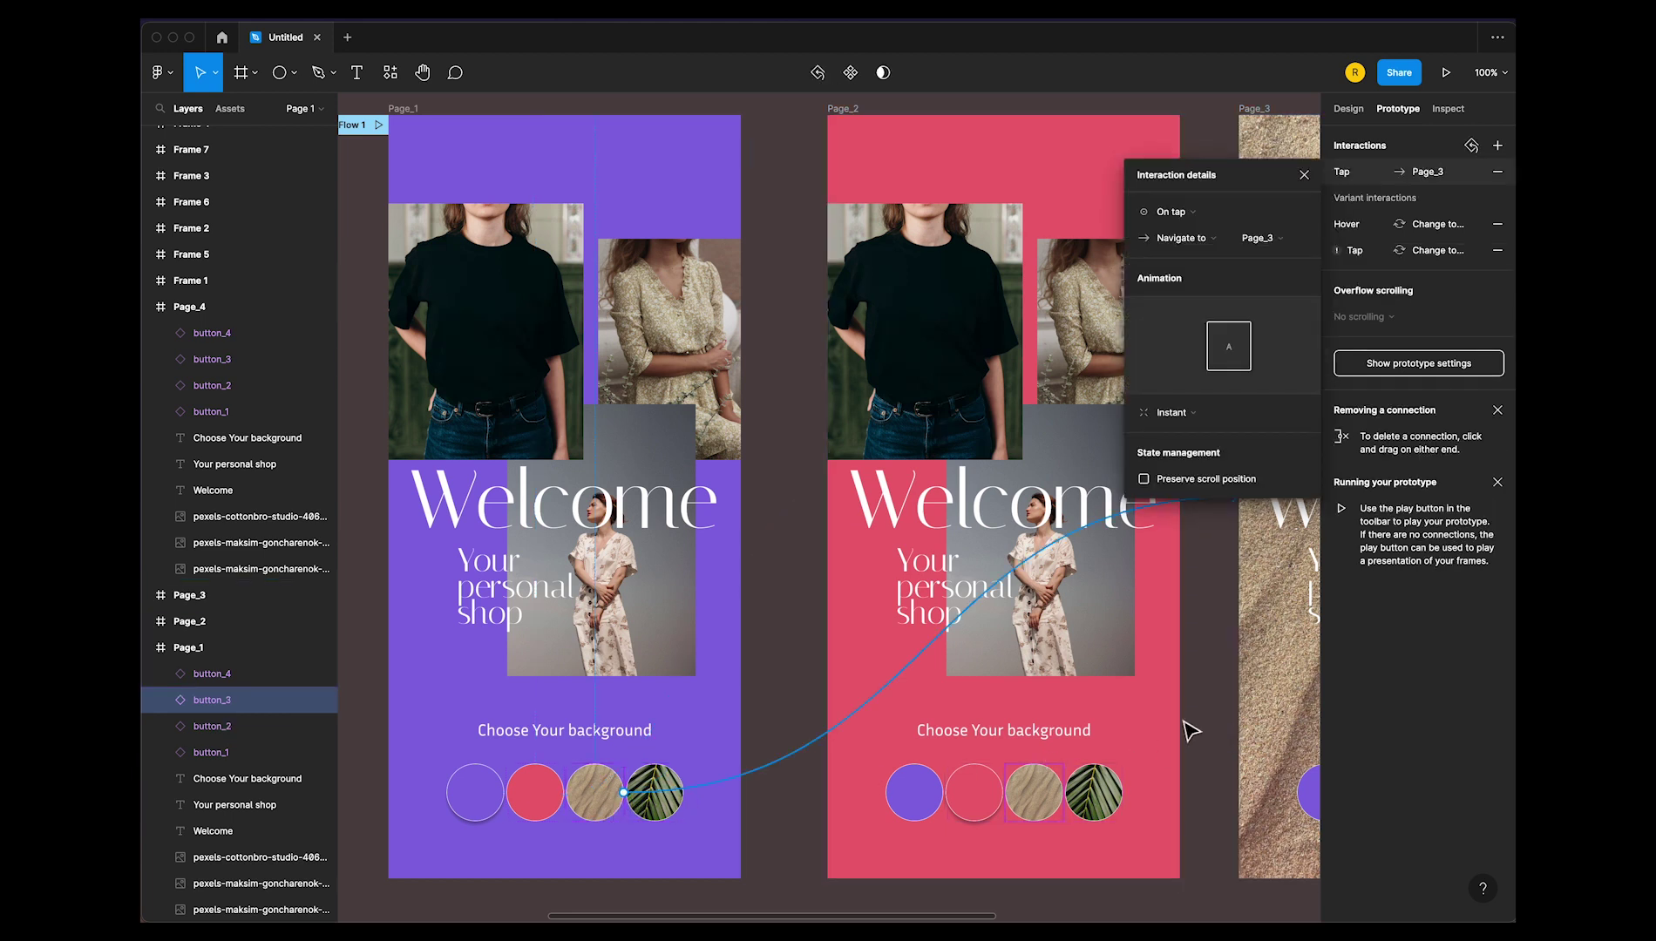
{"action": "scroll", "coordinate": [1190, 730], "scroll_direction": "right", "scroll_amount": 3}
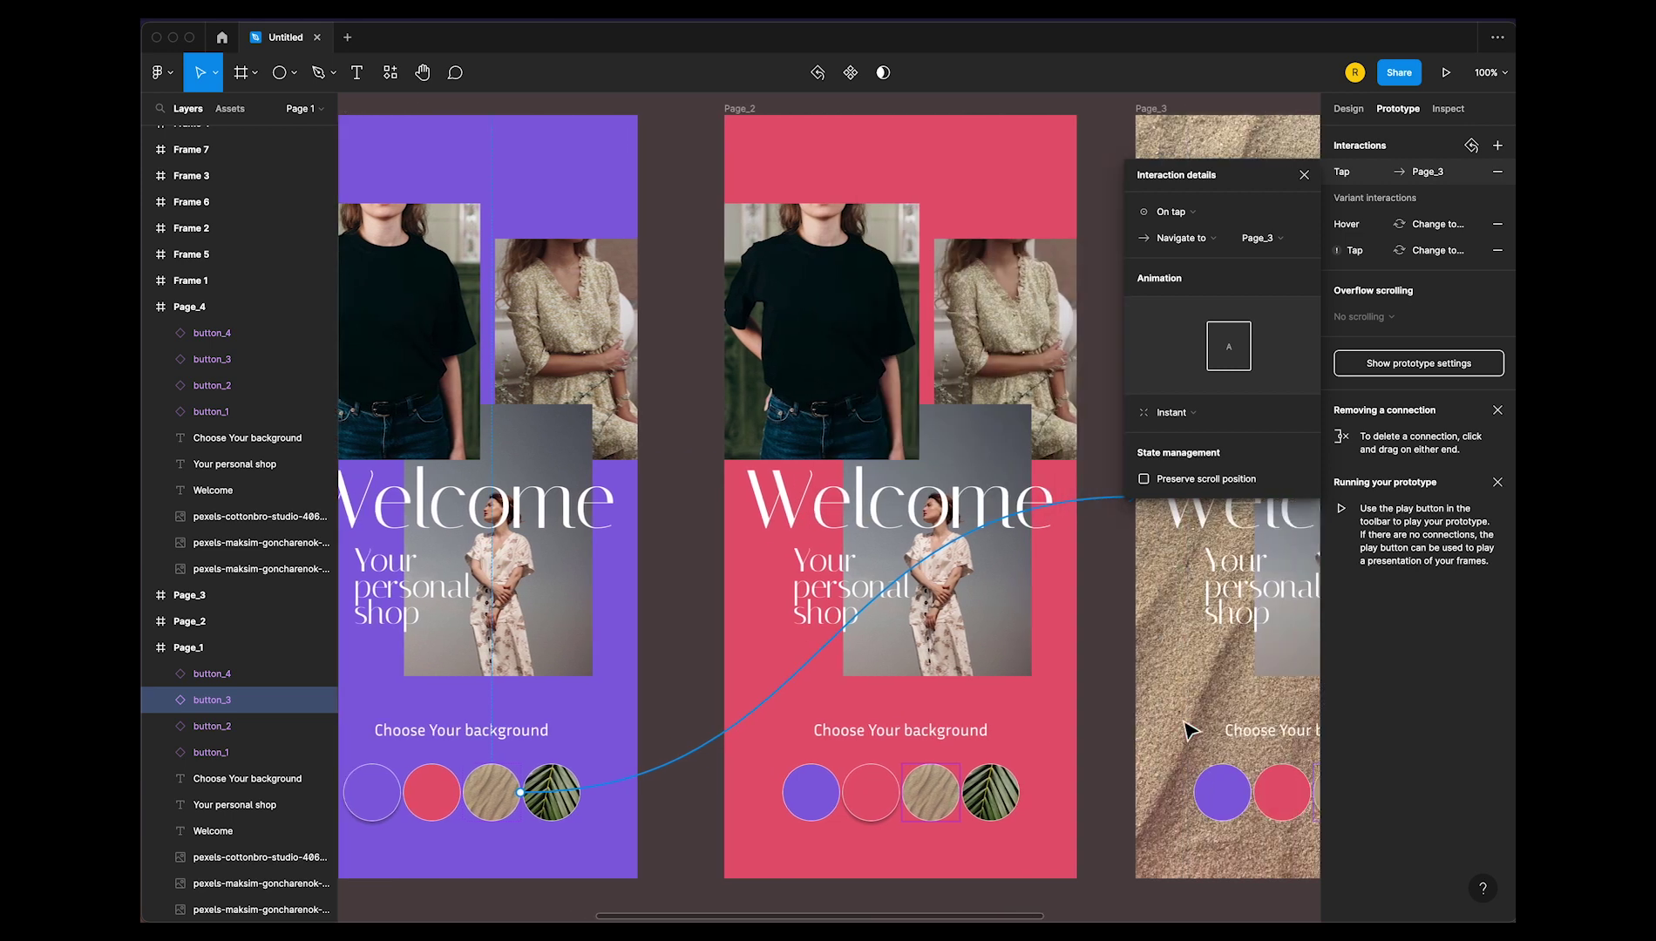
{"action": "left_click", "coordinate": [554, 806]}
{"action": "left_click_drag", "start_coordinate": [579, 792], "coordinate": [1356, 713]}
{"action": "key", "text": "ctrl+minus"}
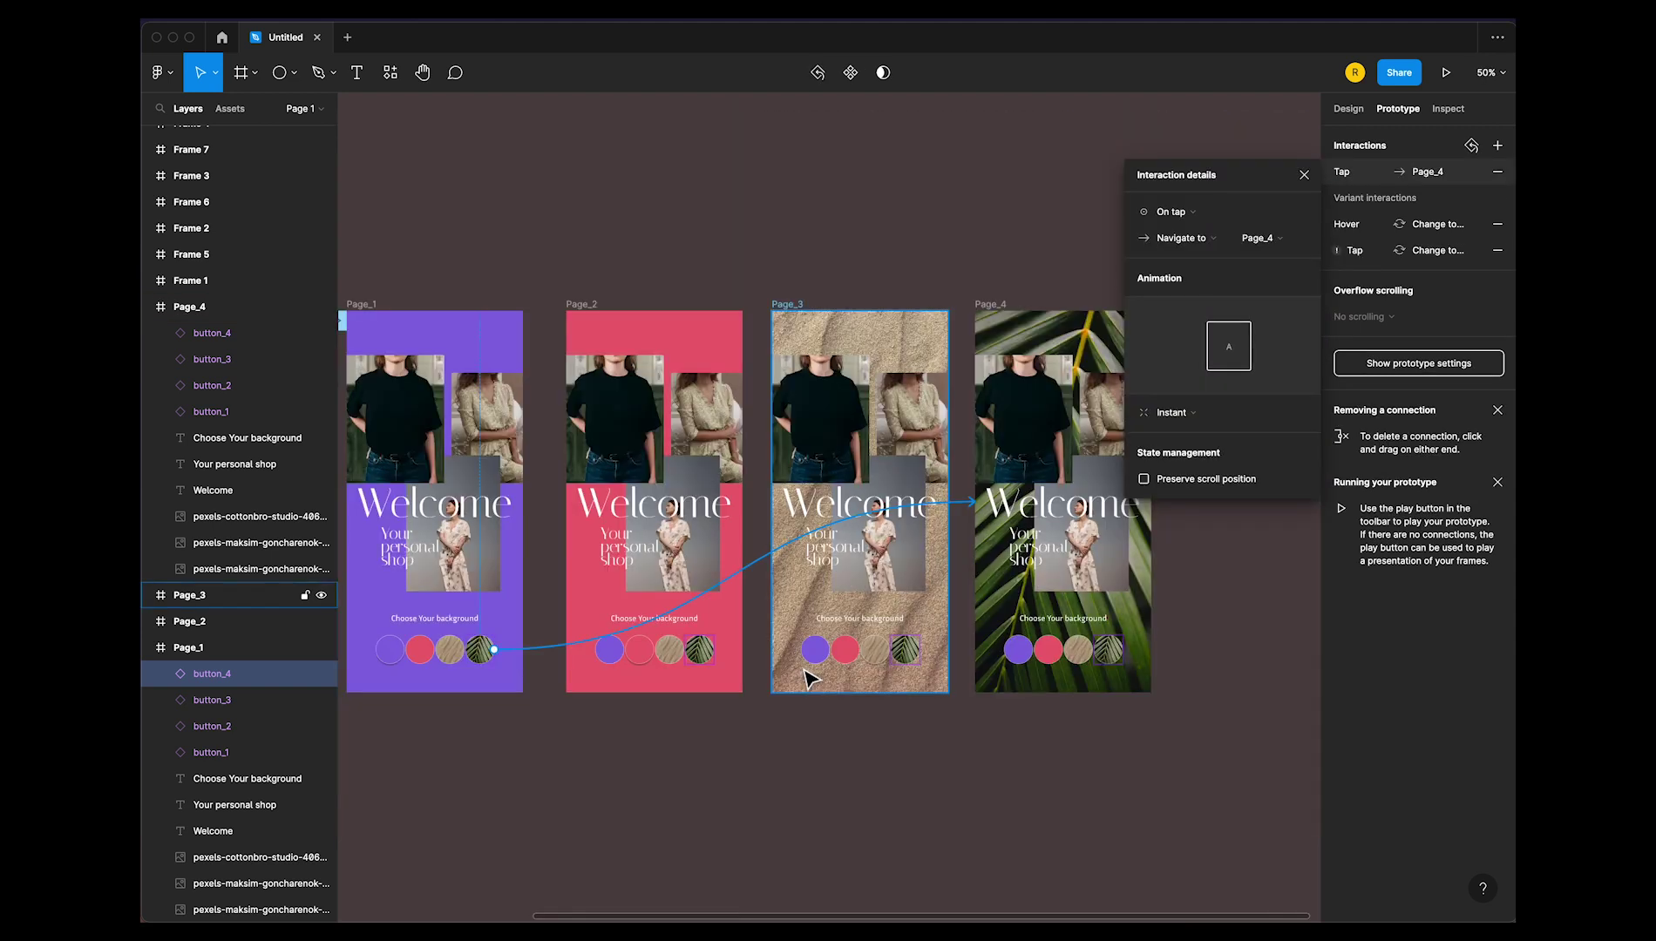
{"action": "left_click", "coordinate": [1304, 174]}
{"action": "left_click", "coordinate": [1043, 209]}
Link Page_2's purple, sand and palm-leaf buttons to Page_1, Page_3 and Page_4
{"action": "left_click_drag", "start_coordinate": [512, 674], "coordinate": [657, 671]}
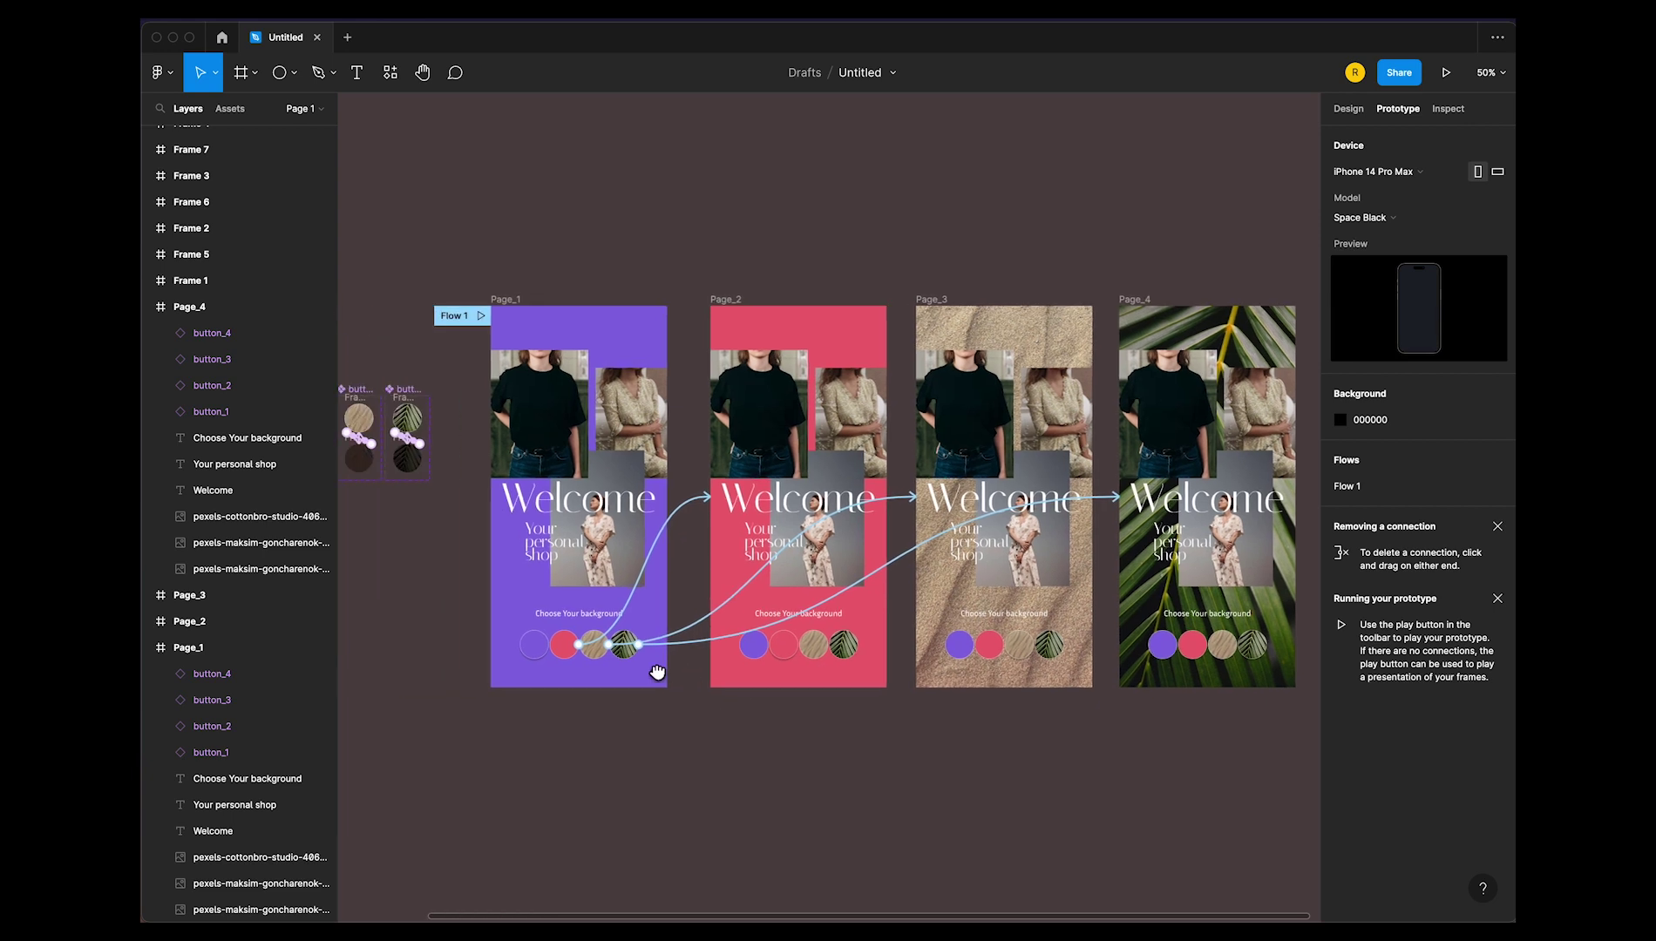
{"action": "left_click", "coordinate": [755, 649]}
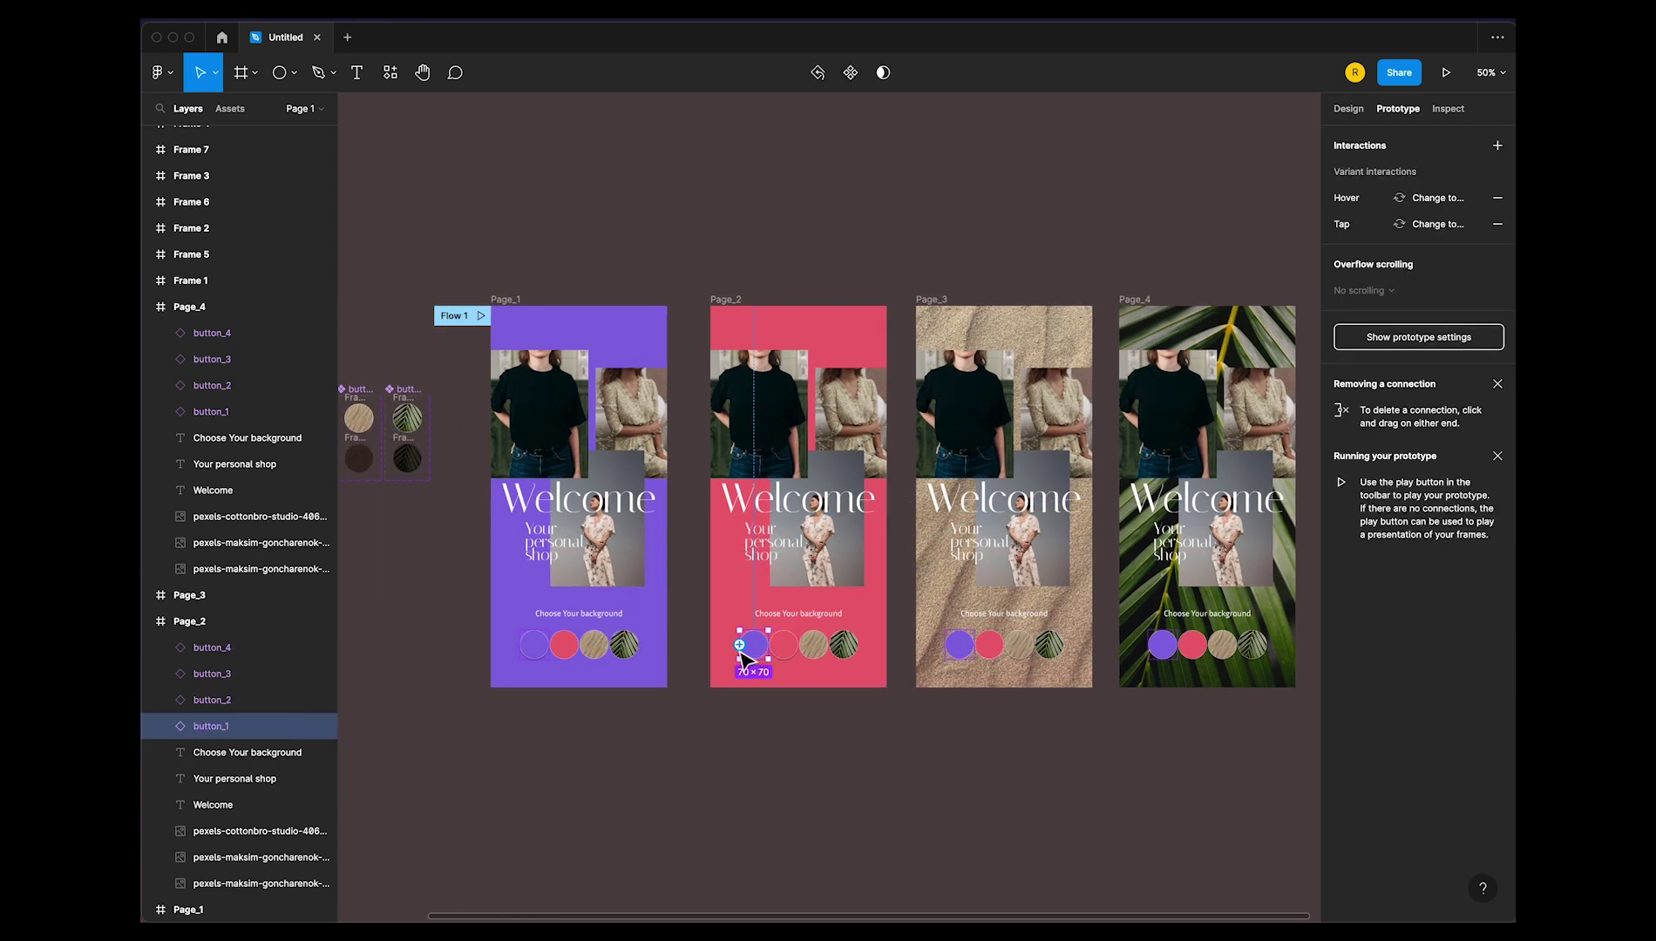
{"action": "left_click_drag", "start_coordinate": [739, 645], "coordinate": [669, 658]}
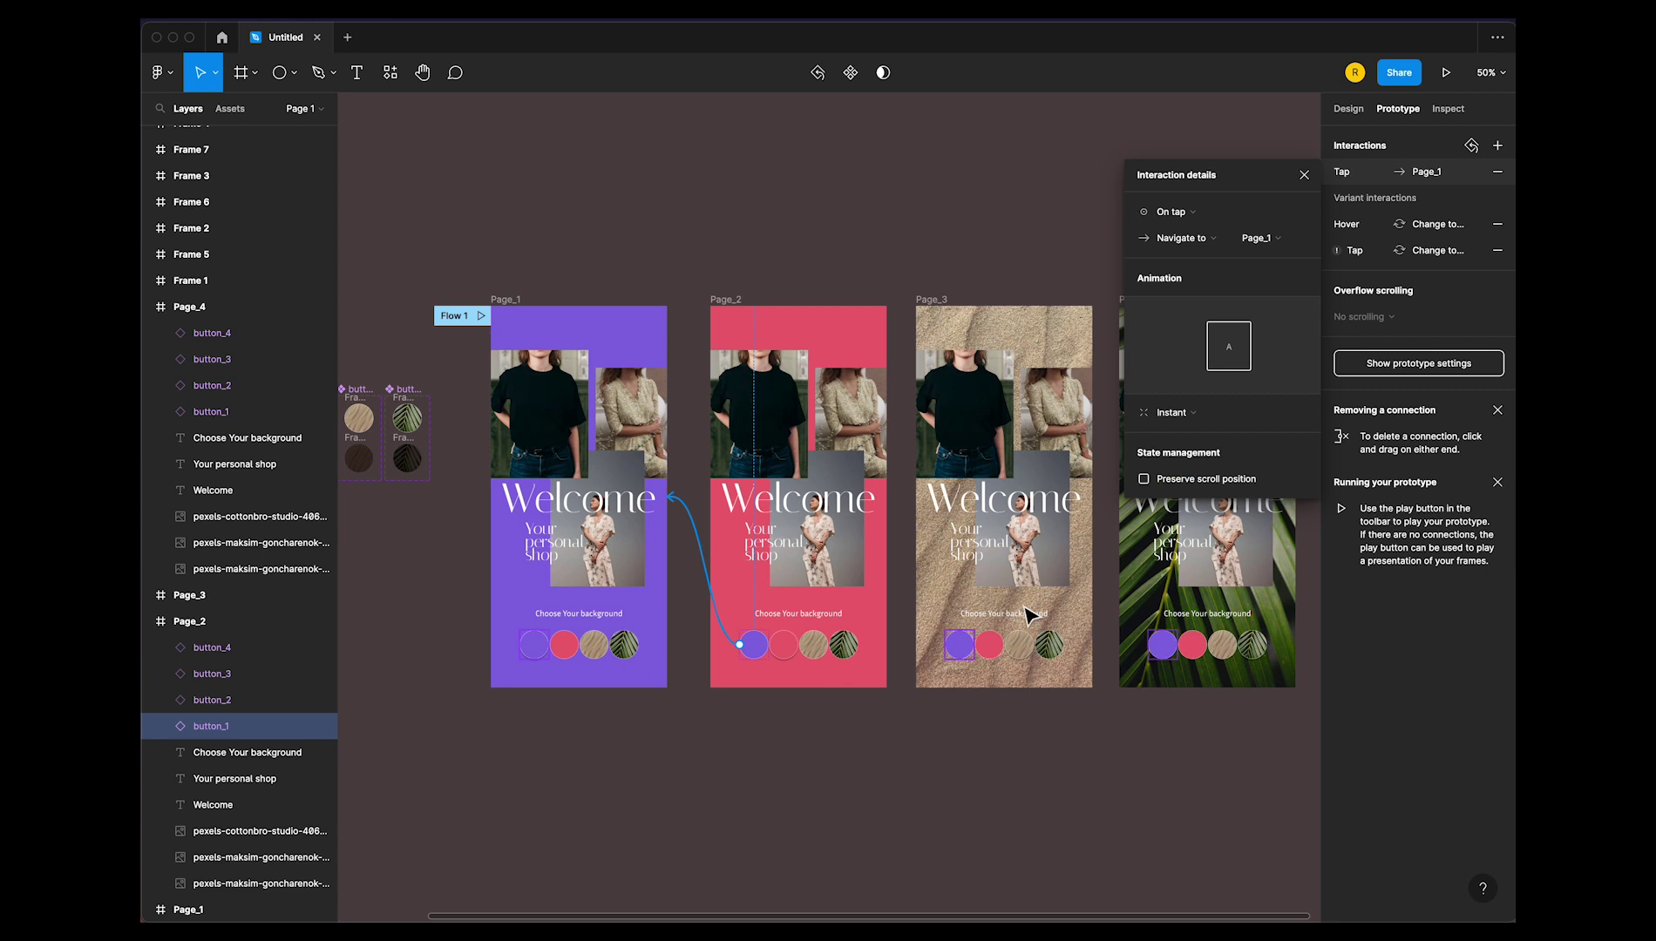
{"action": "left_click", "coordinate": [922, 268]}
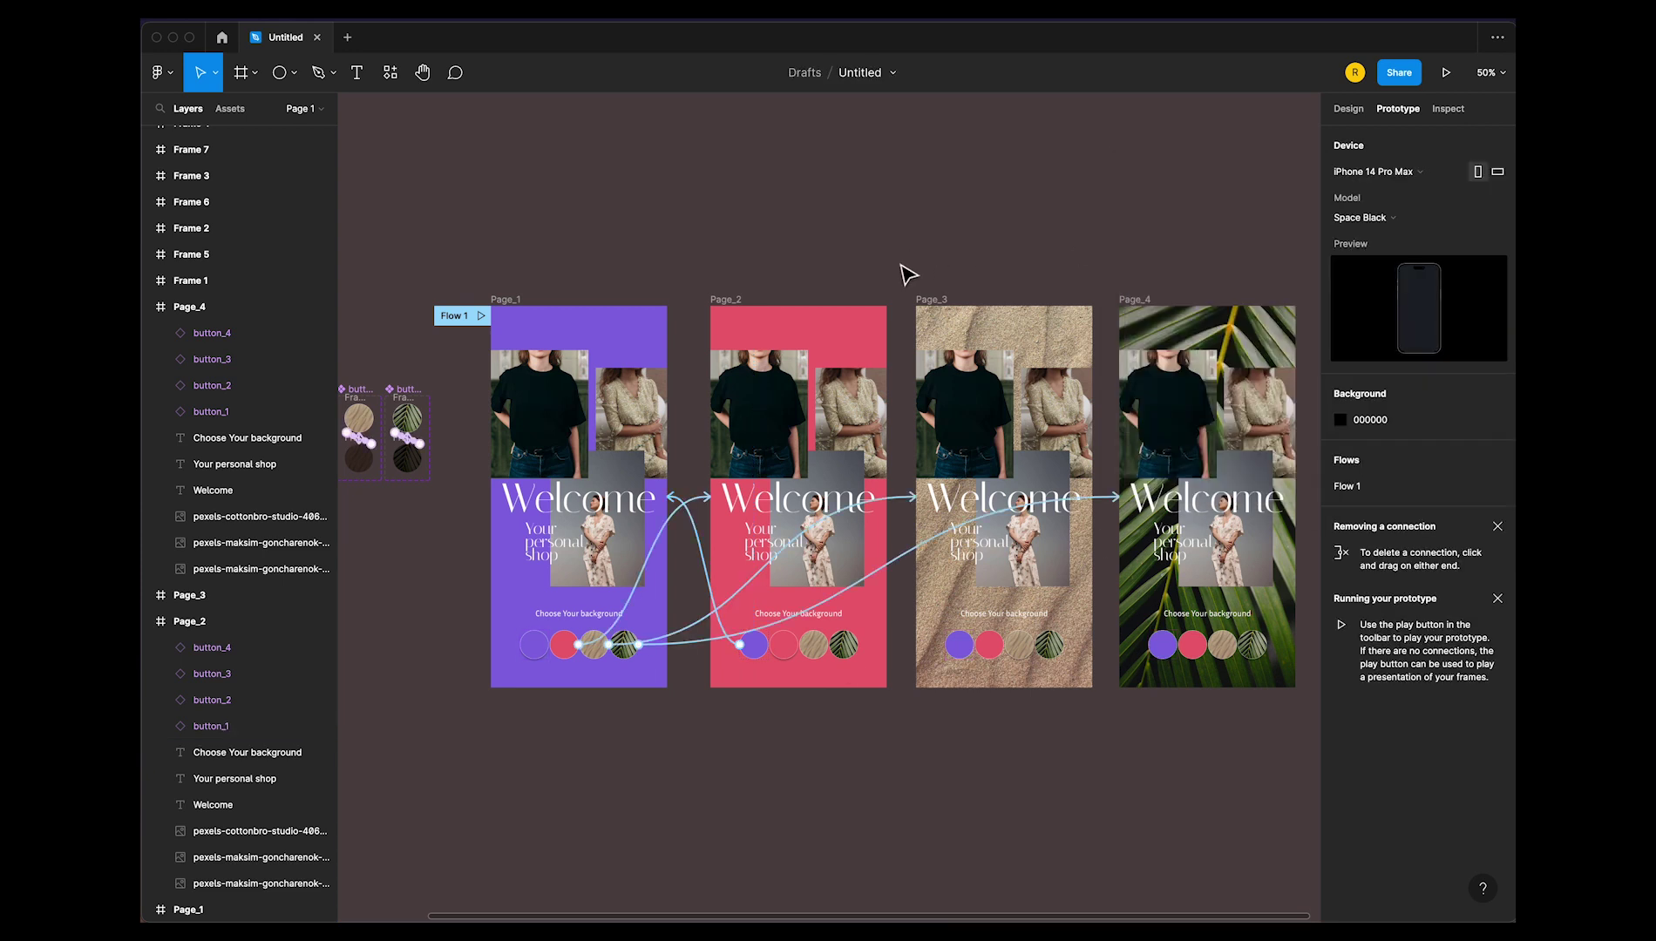
{"action": "left_click", "coordinate": [815, 653]}
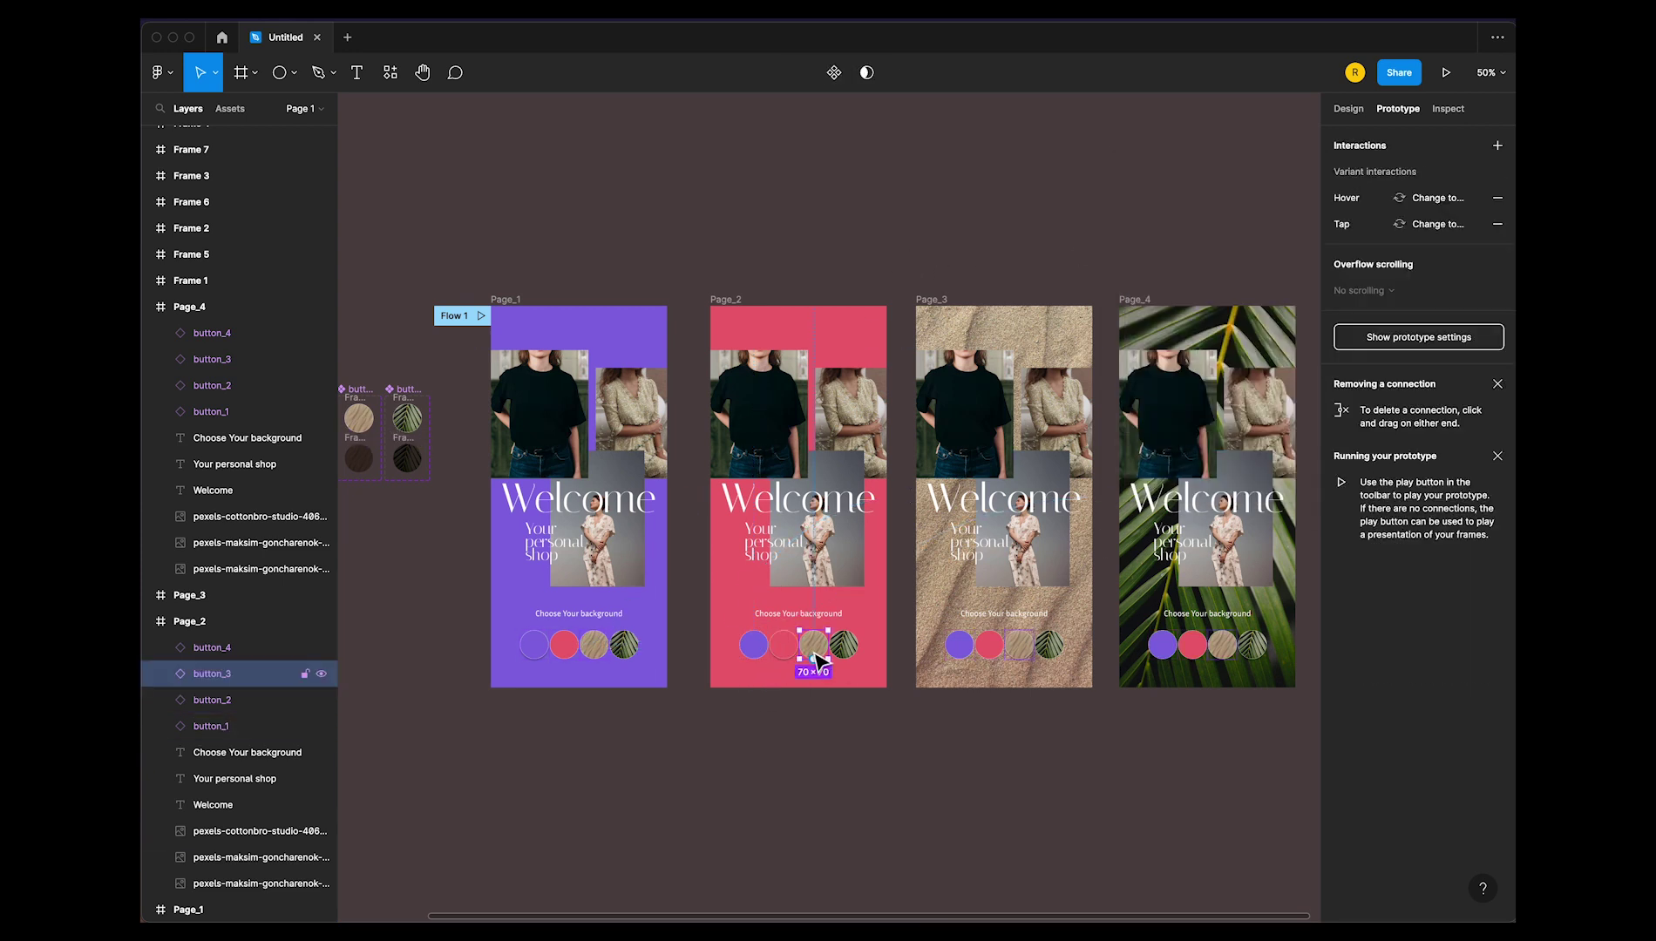
{"action": "left_click_drag", "start_coordinate": [828, 645], "coordinate": [927, 650]}
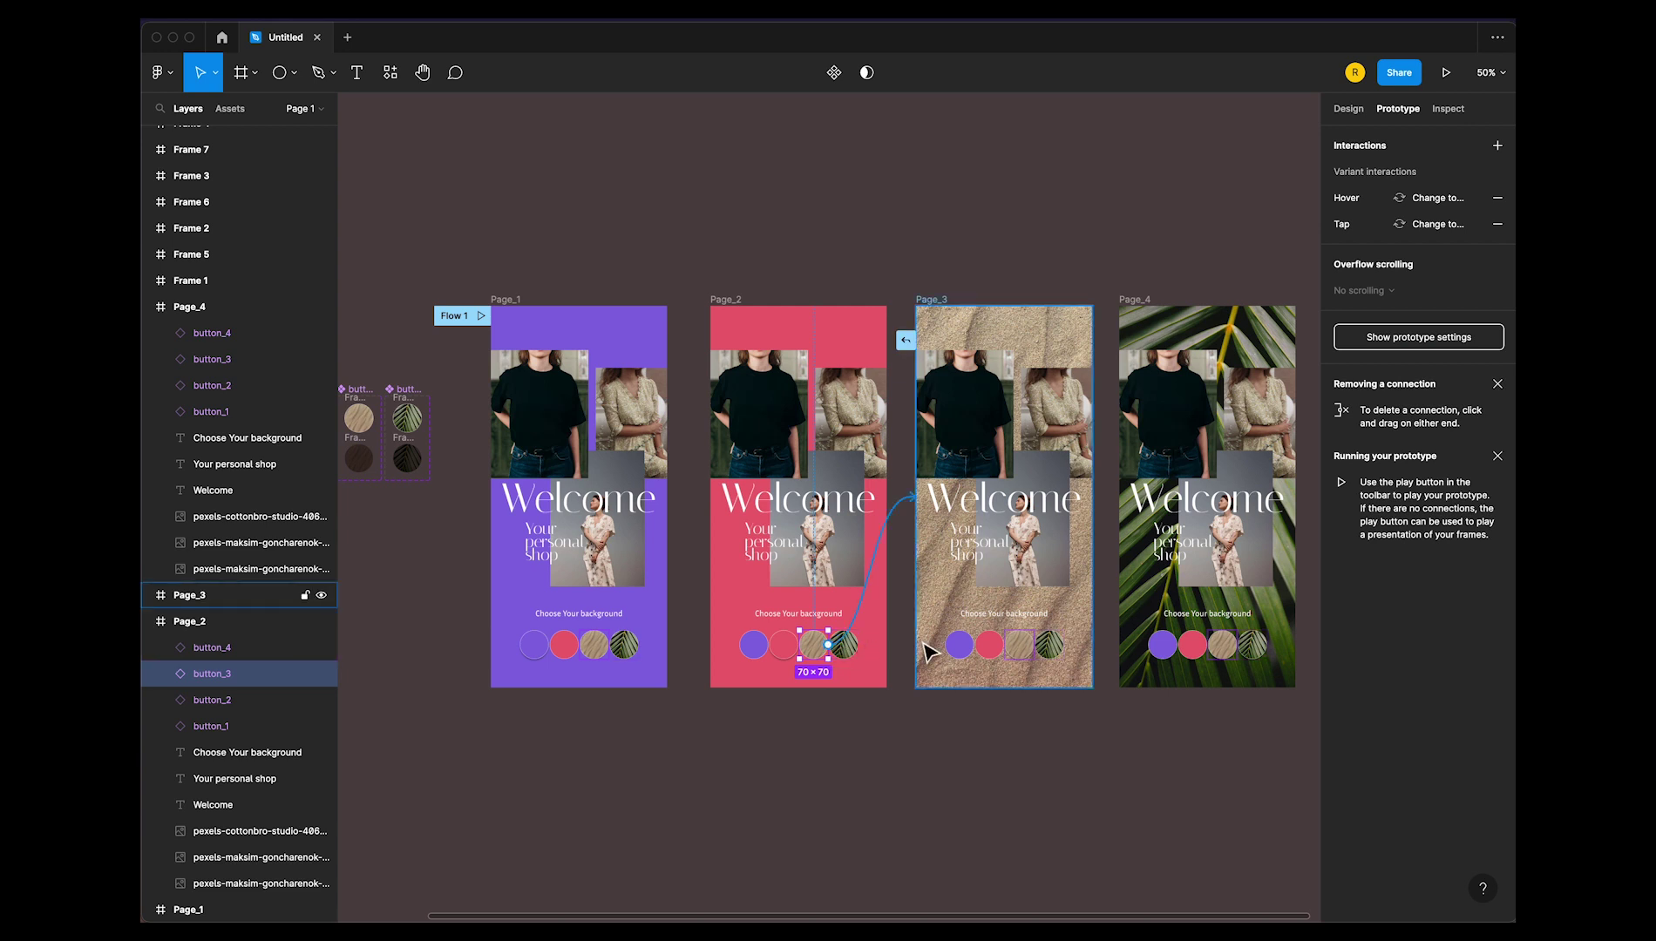
{"action": "left_click", "coordinate": [850, 654]}
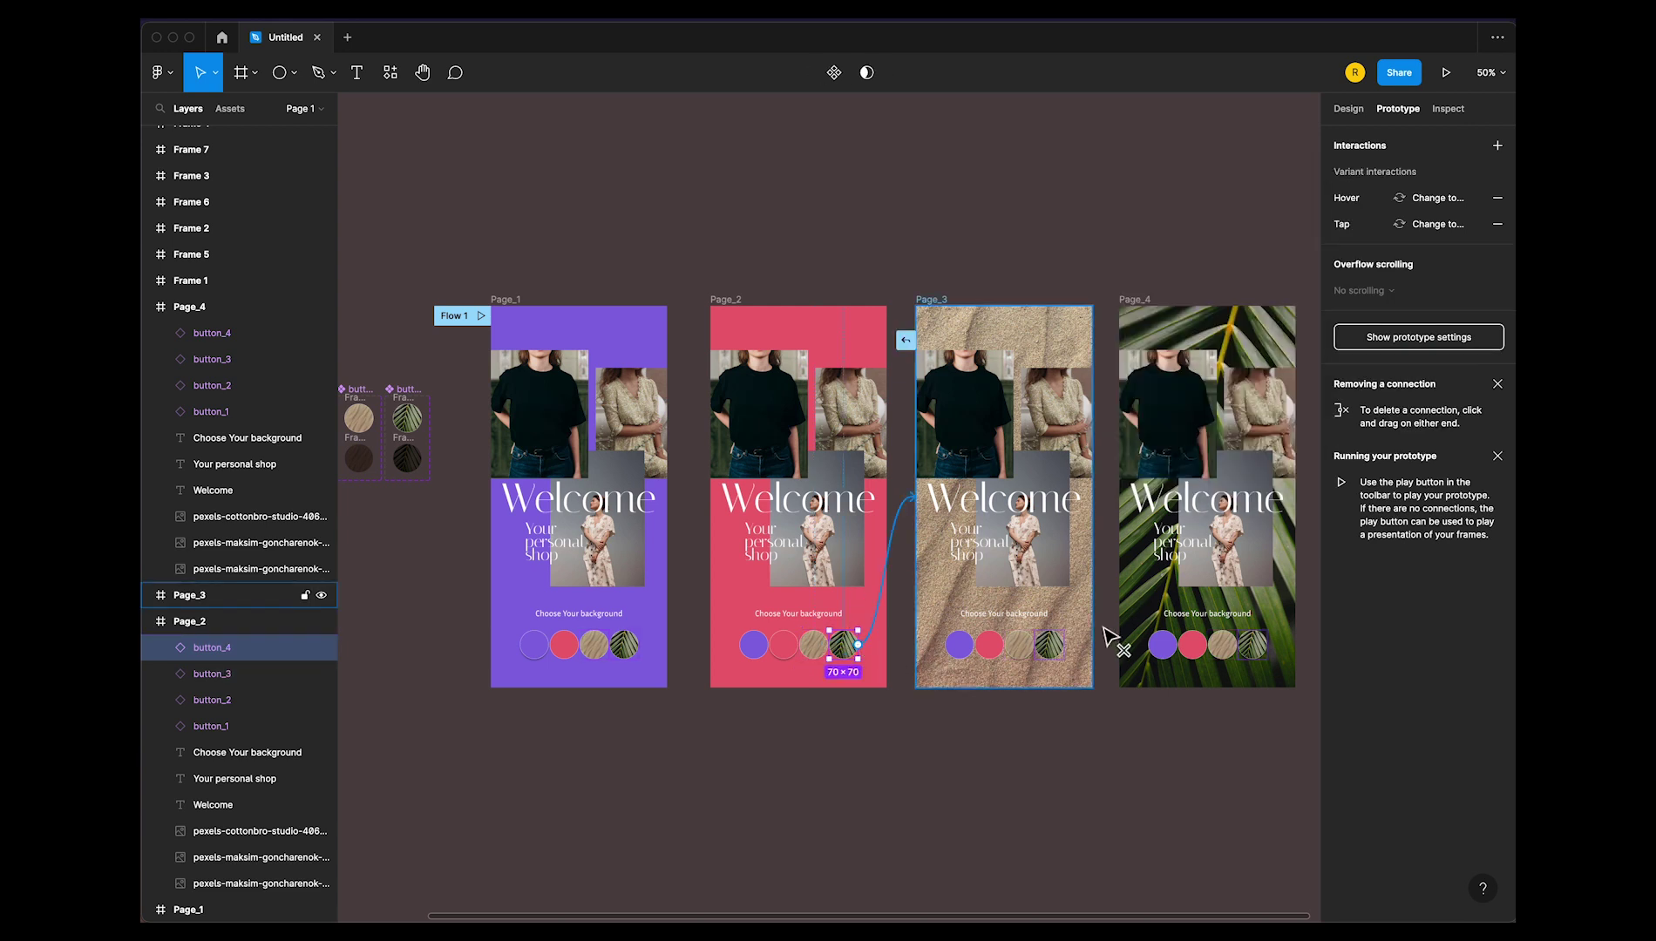
{"action": "left_click_drag", "start_coordinate": [859, 645], "coordinate": [1203, 593]}
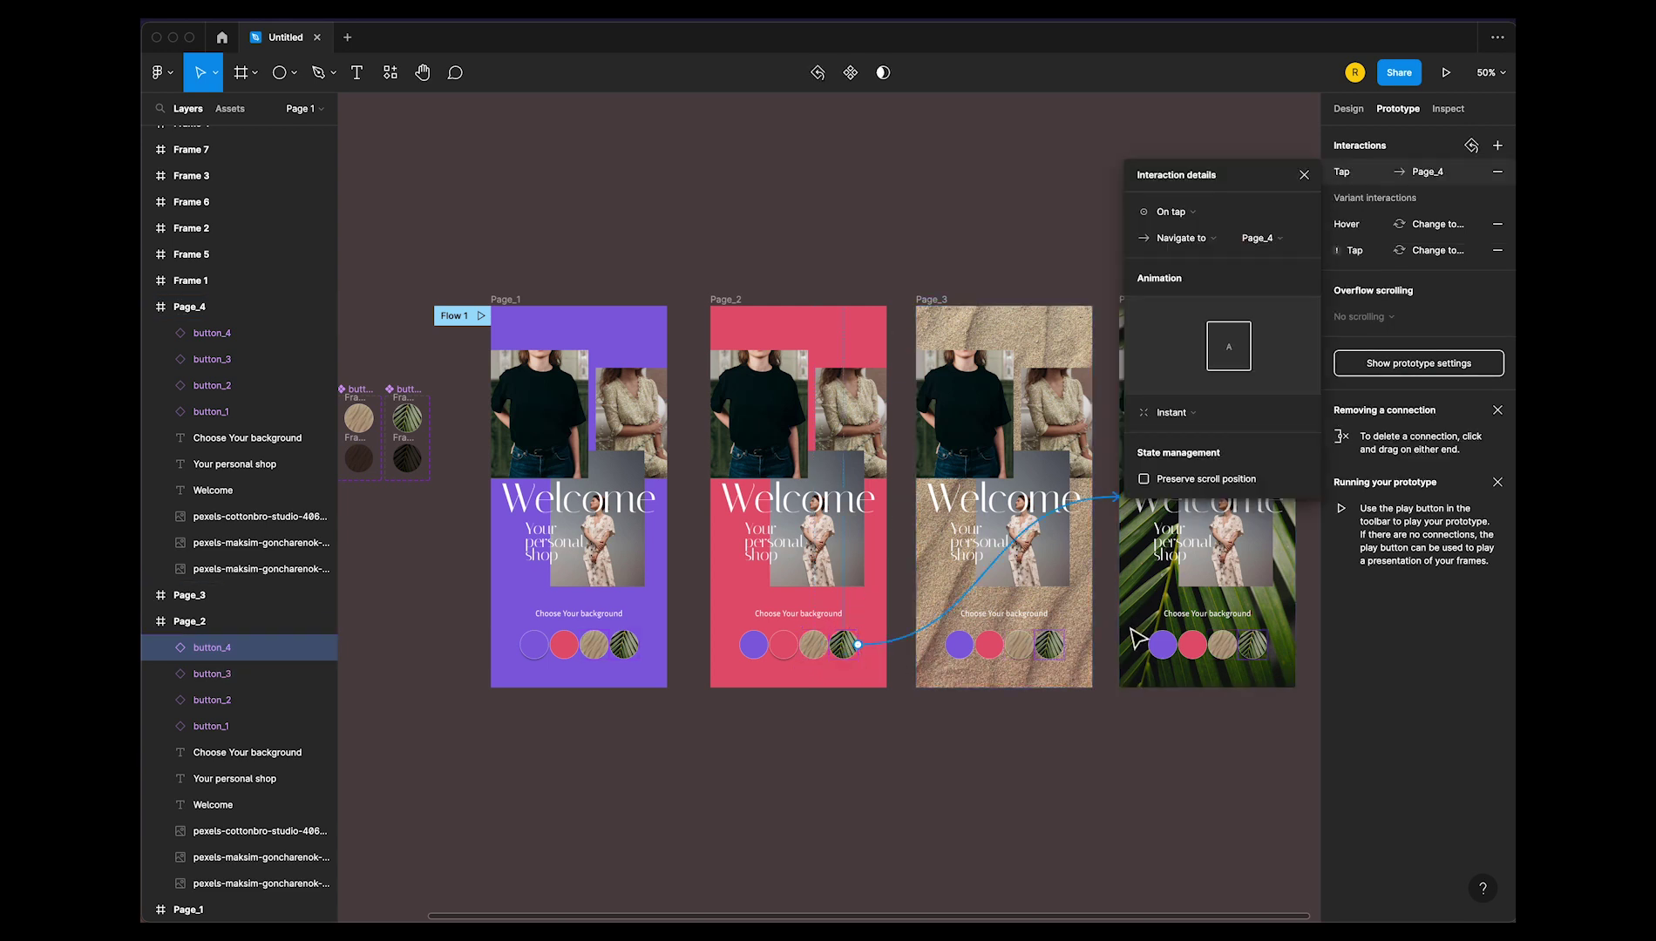
{"action": "left_click", "coordinate": [1304, 174]}
{"action": "left_click", "coordinate": [1194, 184]}
Link Page_3's purple, pink and palm-leaf buttons to Page_1, Page_2 and Page_4
{"action": "left_click", "coordinate": [958, 656]}
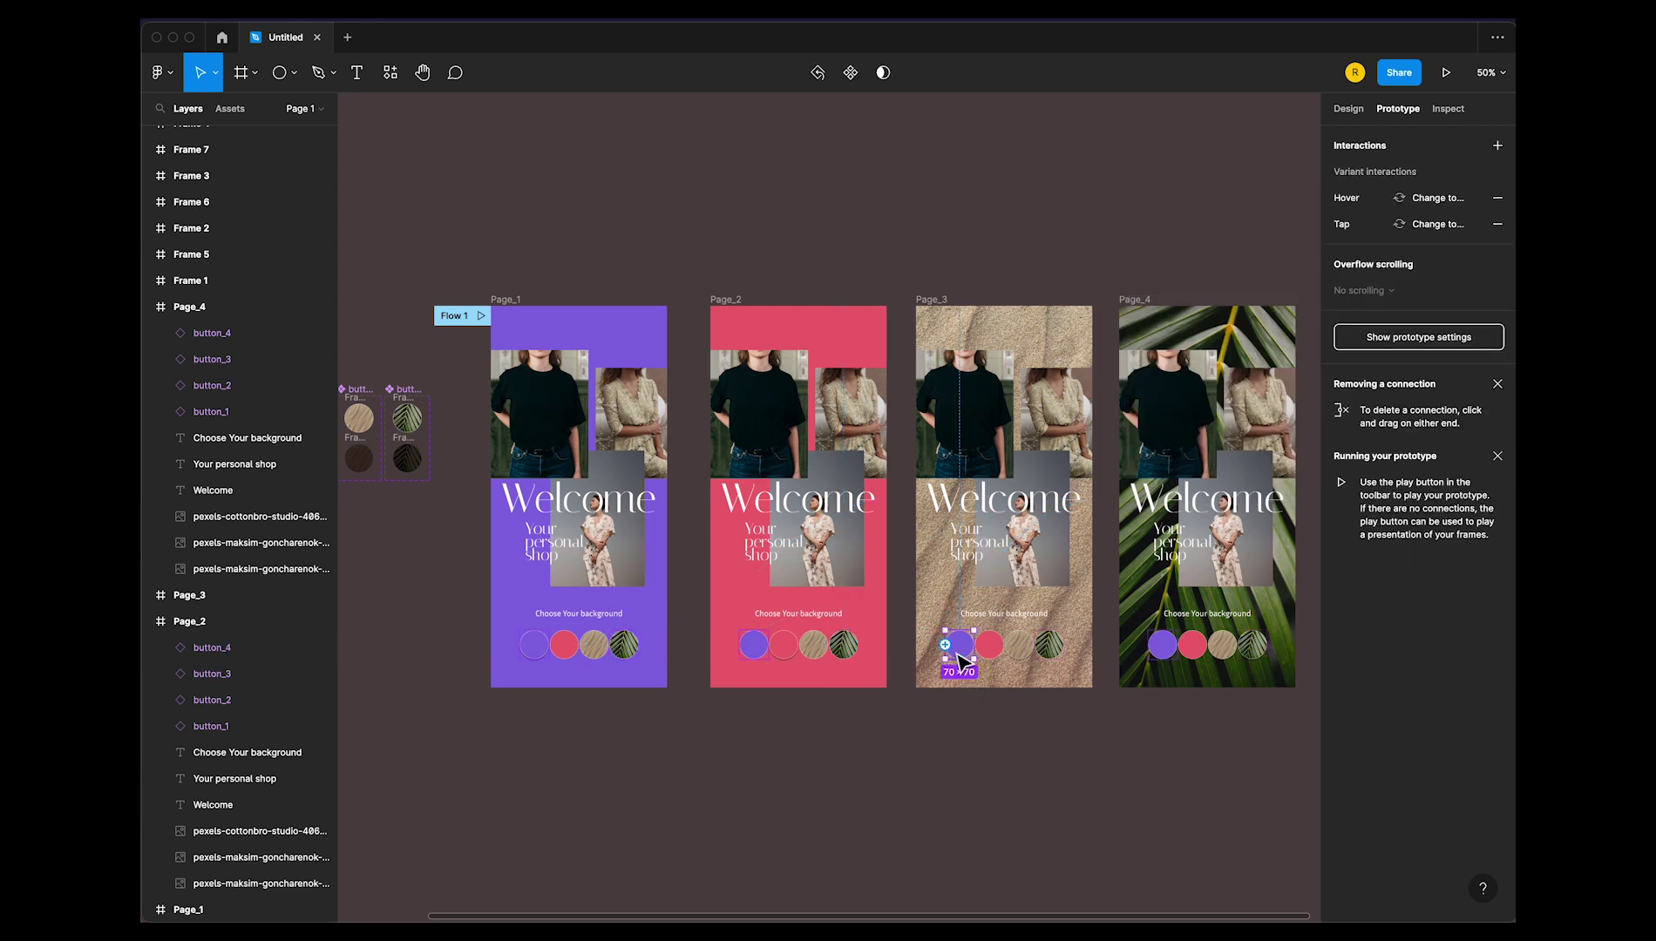
{"action": "left_click_drag", "start_coordinate": [946, 645], "coordinate": [646, 687]}
{"action": "left_click", "coordinate": [990, 649]}
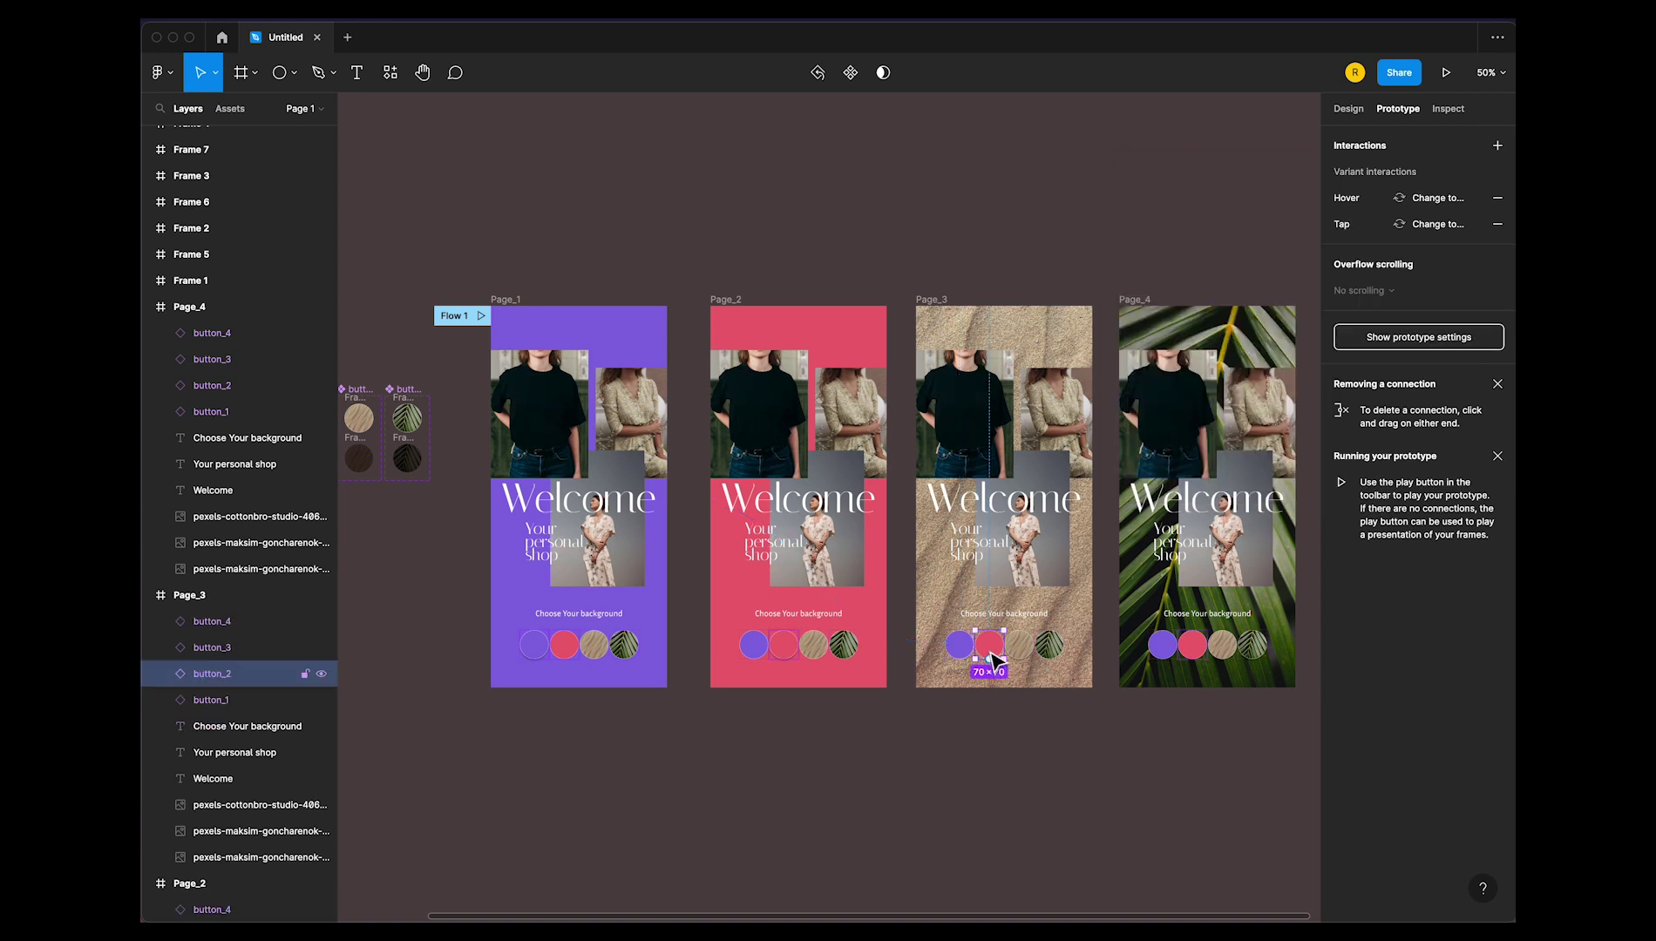
{"action": "left_click_drag", "start_coordinate": [975, 645], "coordinate": [889, 644]}
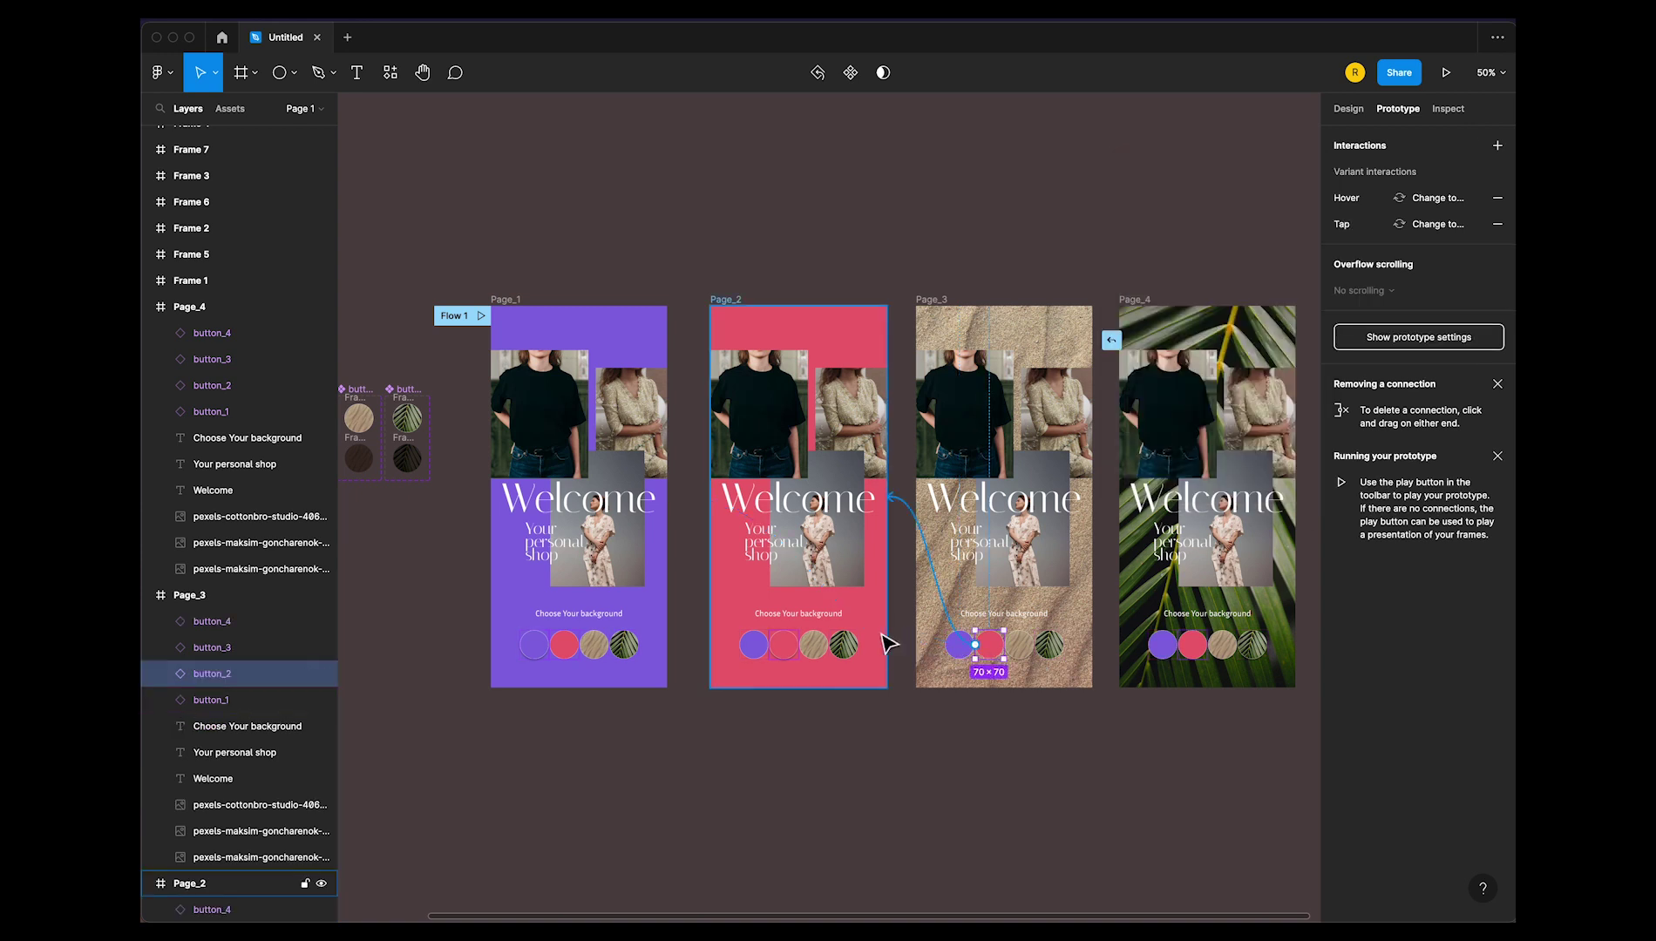
{"action": "left_click", "coordinate": [1062, 655]}
{"action": "left_click_drag", "start_coordinate": [1064, 645], "coordinate": [1138, 702]}
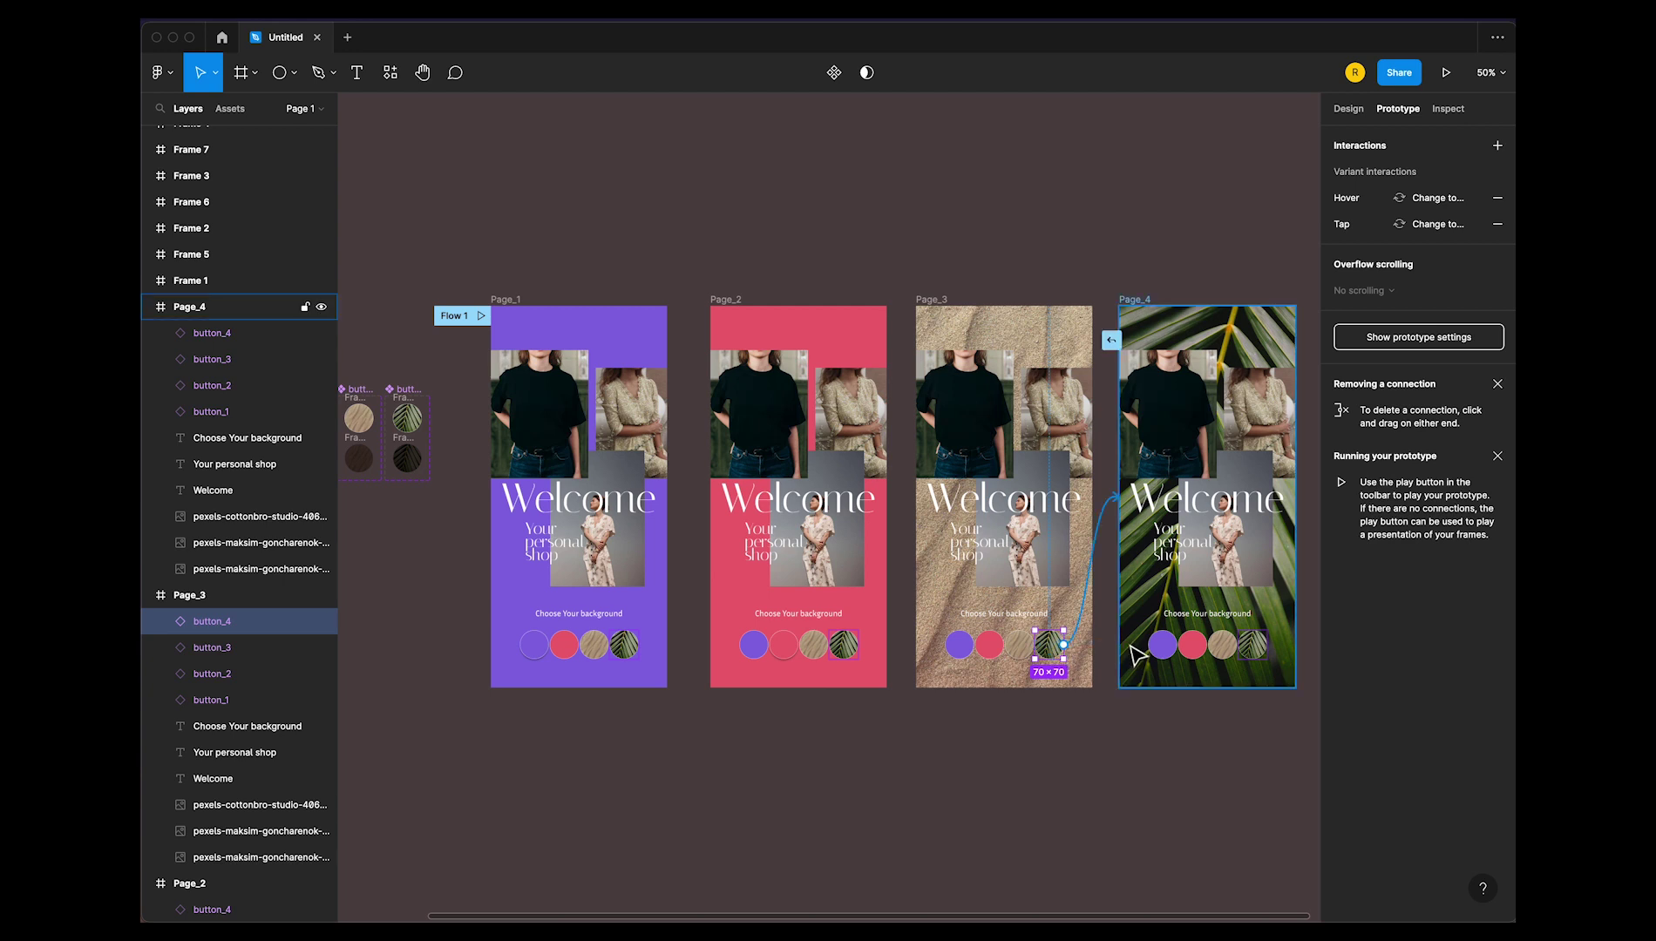
Link Page_4's purple, pink and sand buttons to Page_1, Page_2 and Page_3
{"action": "left_click", "coordinate": [1203, 765]}
{"action": "left_click", "coordinate": [1162, 645]}
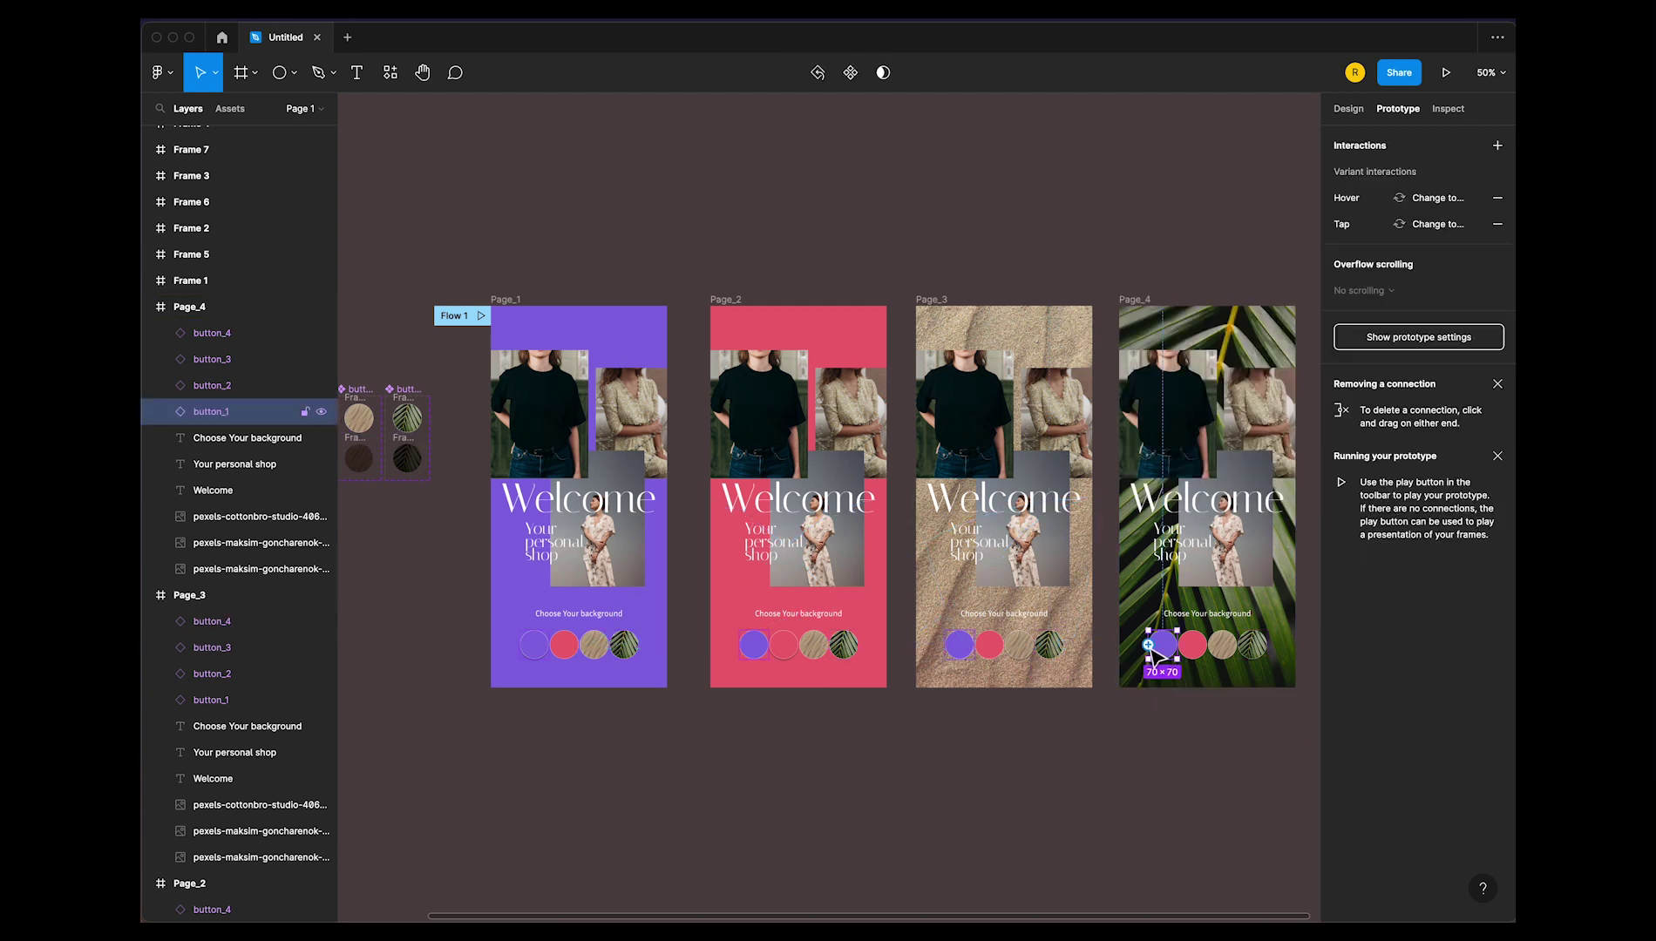
{"action": "left_click_drag", "start_coordinate": [1149, 645], "coordinate": [658, 617]}
{"action": "left_click_drag", "start_coordinate": [1149, 645], "coordinate": [872, 628]}
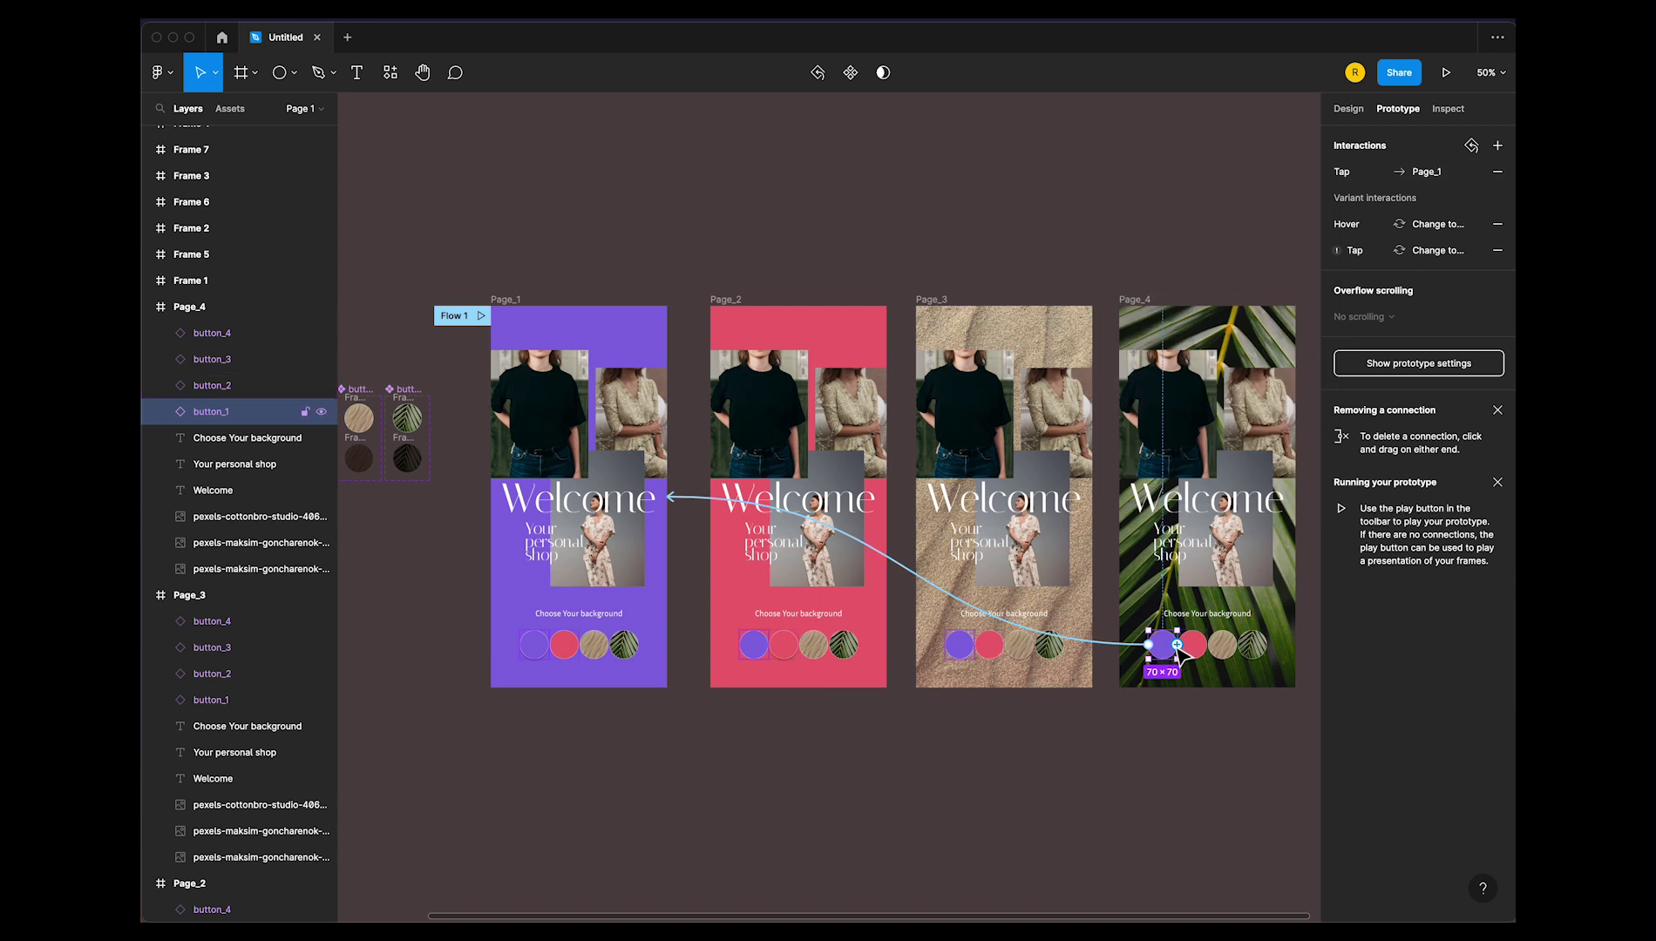
{"action": "left_click", "coordinate": [1225, 645]}
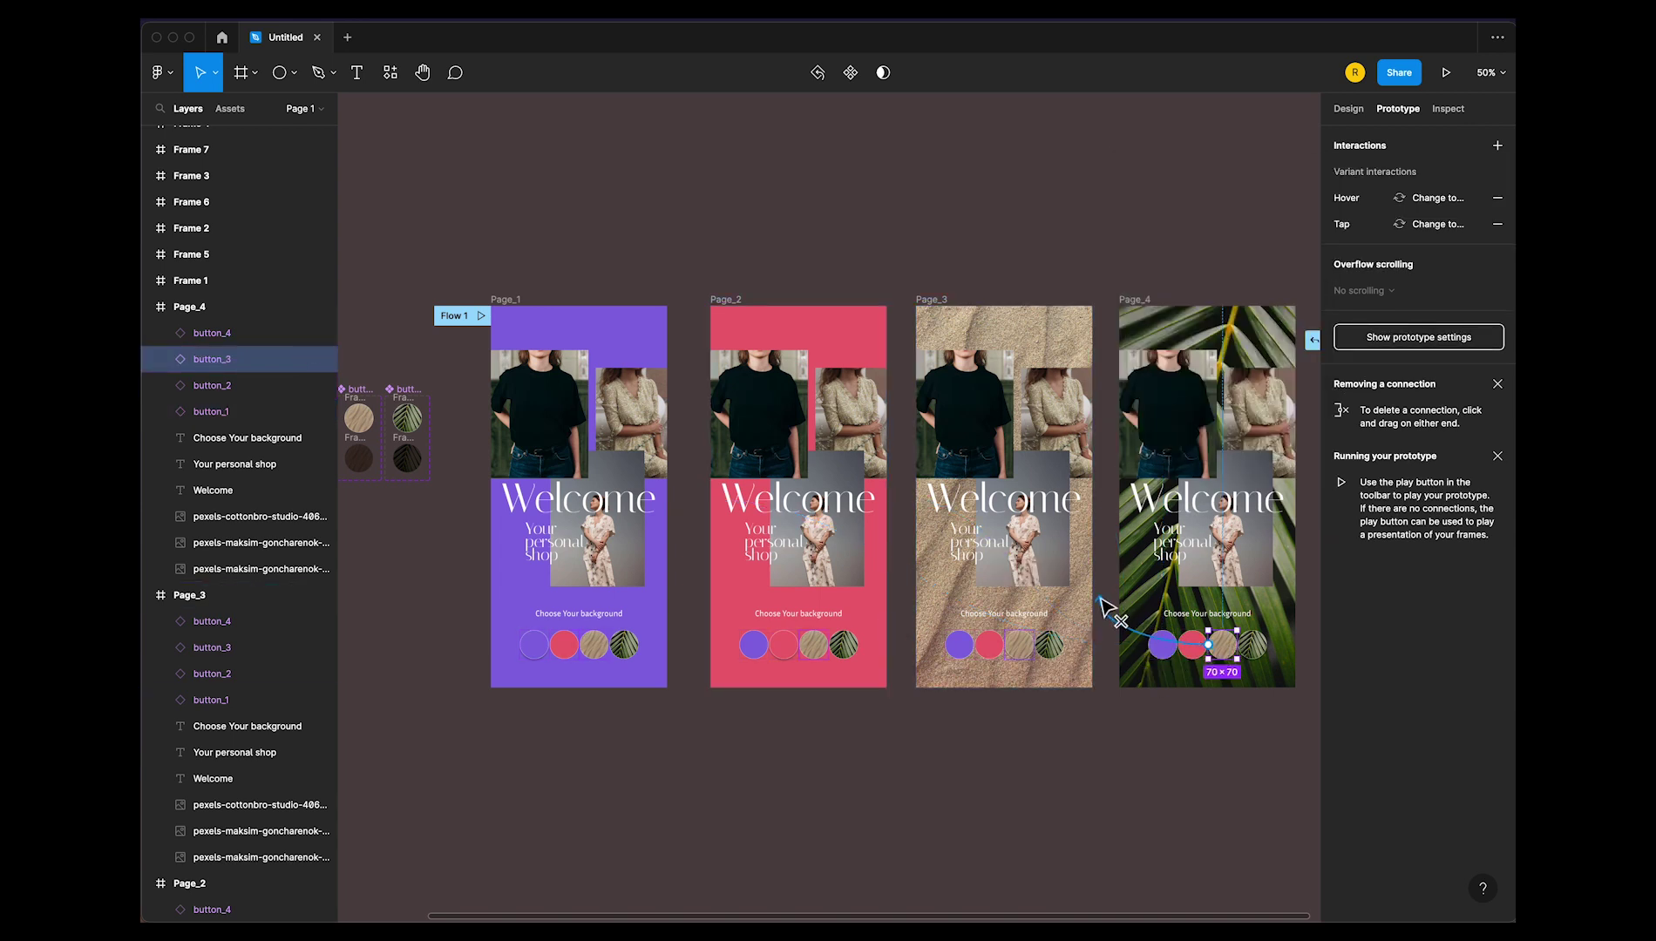
{"action": "left_click_drag", "start_coordinate": [1238, 645], "coordinate": [1003, 610]}
{"action": "left_click", "coordinate": [1190, 758]}
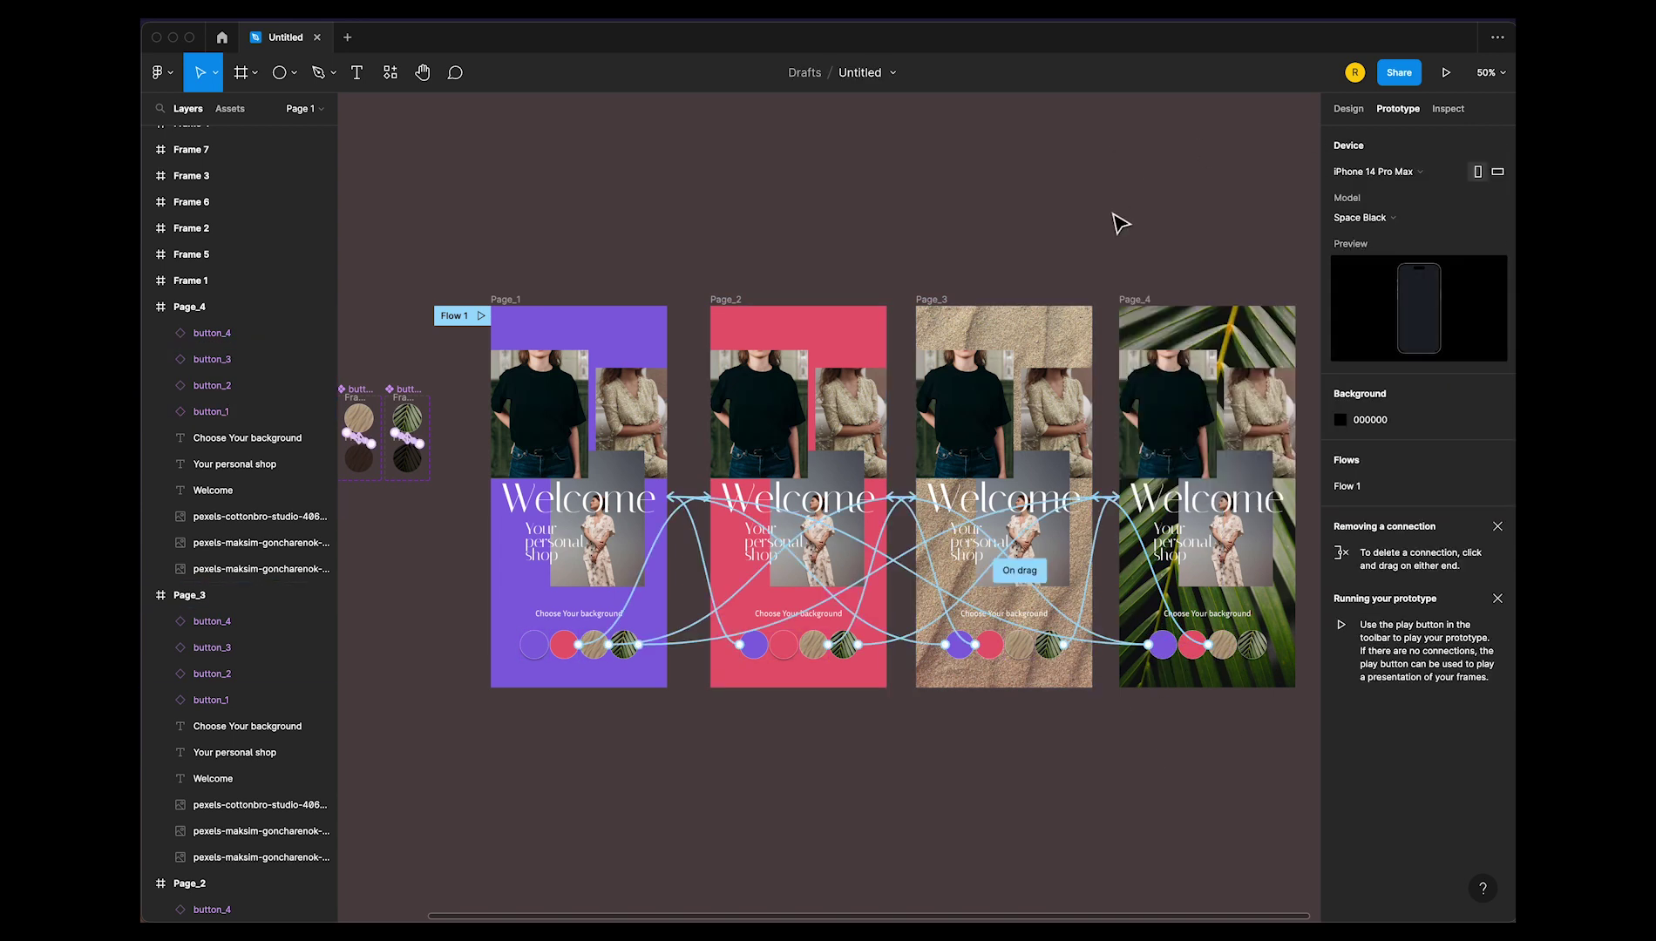
{"action": "left_click", "coordinate": [516, 302]}
Play the prototype from Page_1 and tap the pink, then sand, swatches to test it
{"action": "left_click", "coordinate": [1348, 109]}
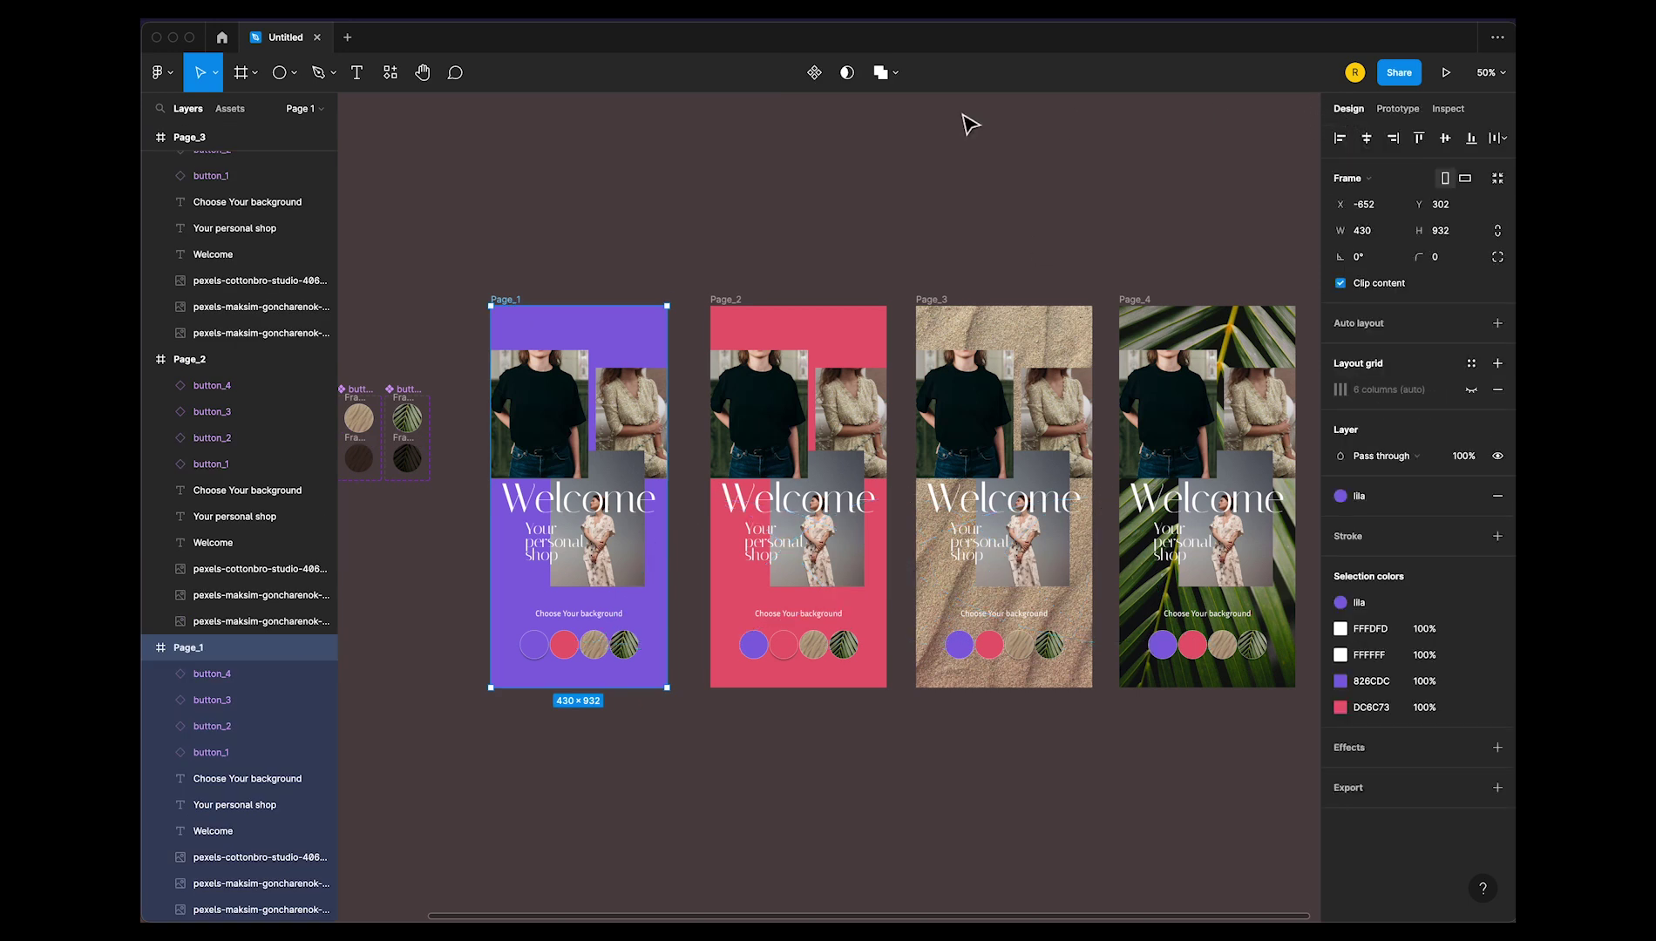
{"action": "left_click", "coordinate": [1449, 75]}
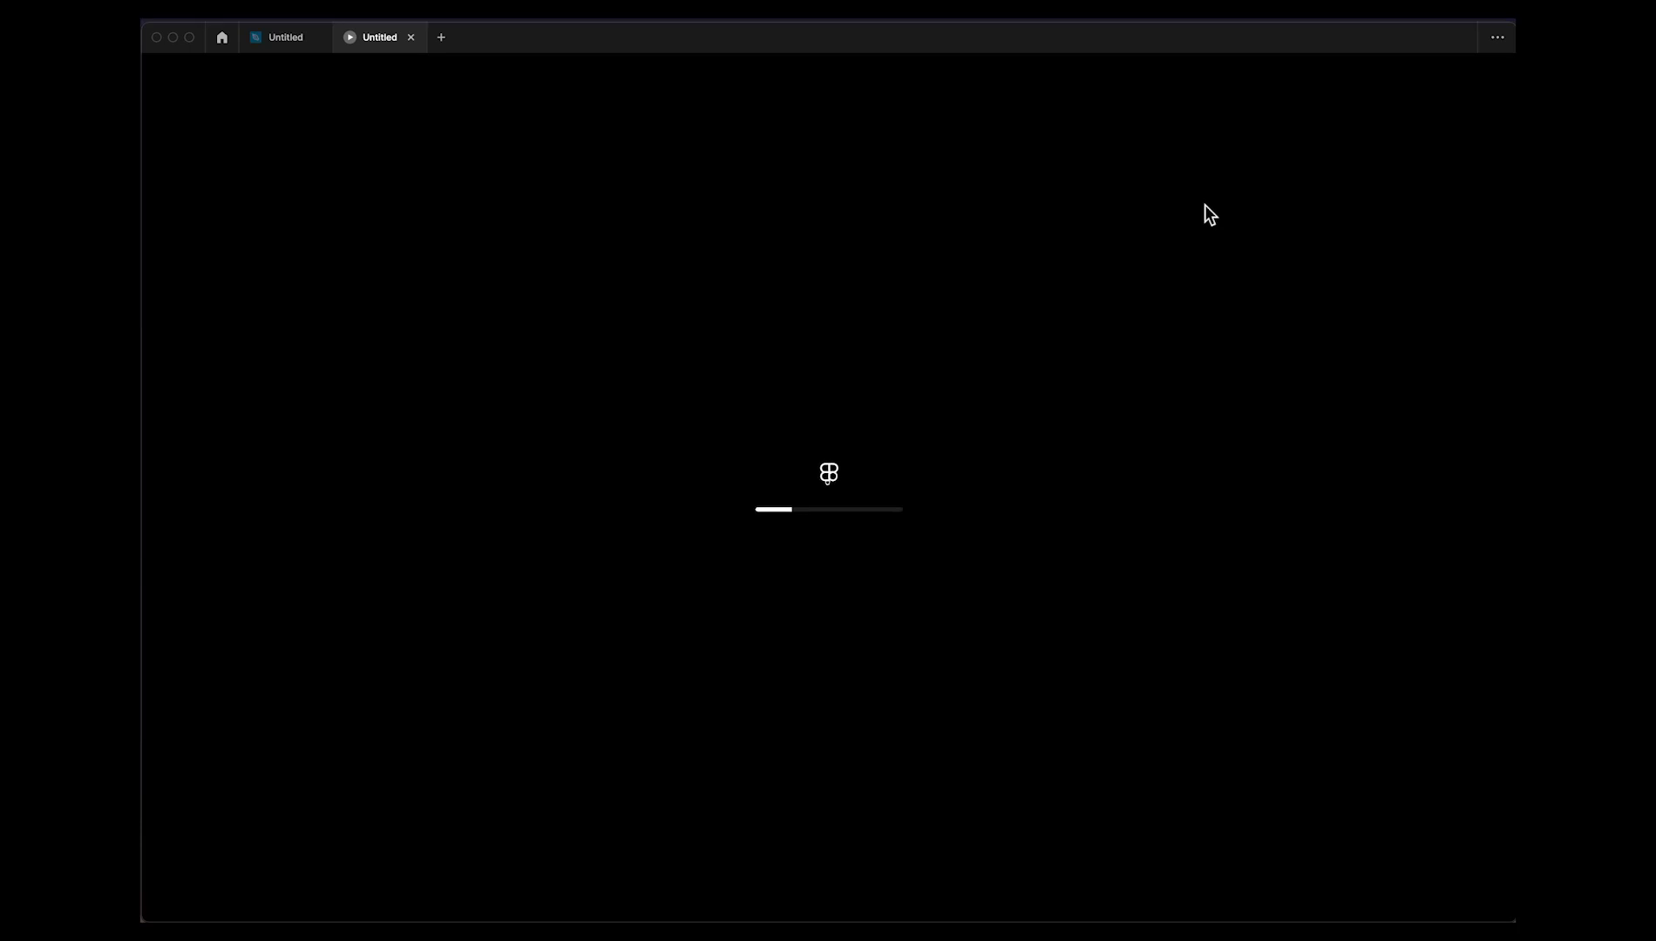
{"action": "left_click", "coordinate": [793, 780]}
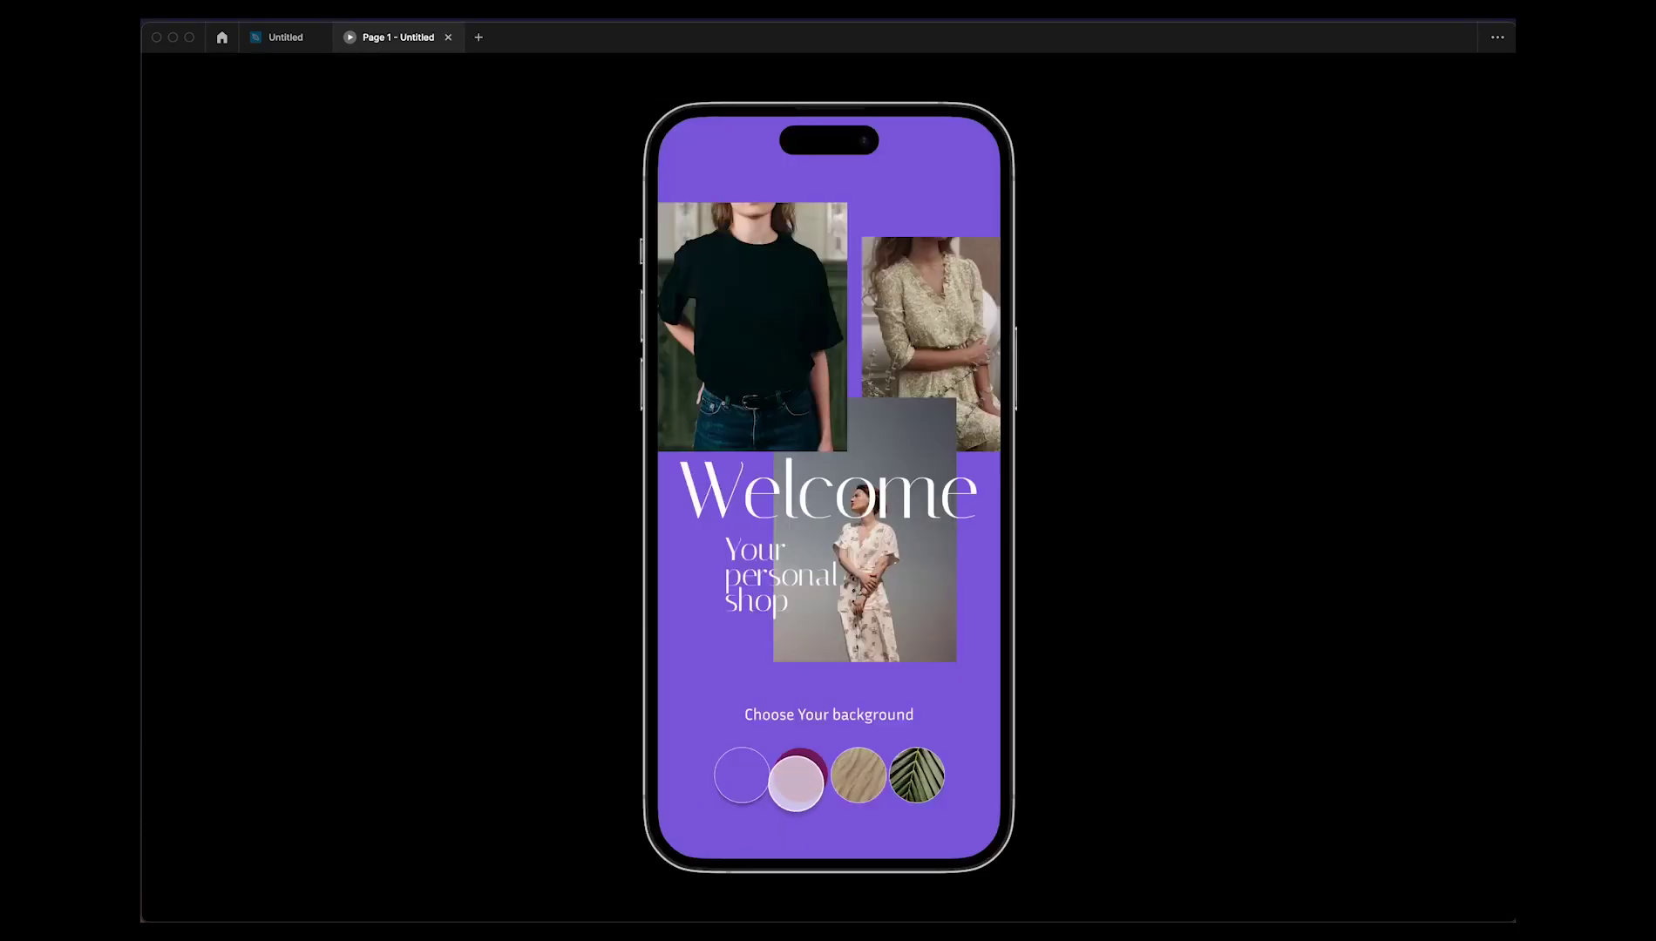
{"action": "left_click", "coordinate": [854, 780]}
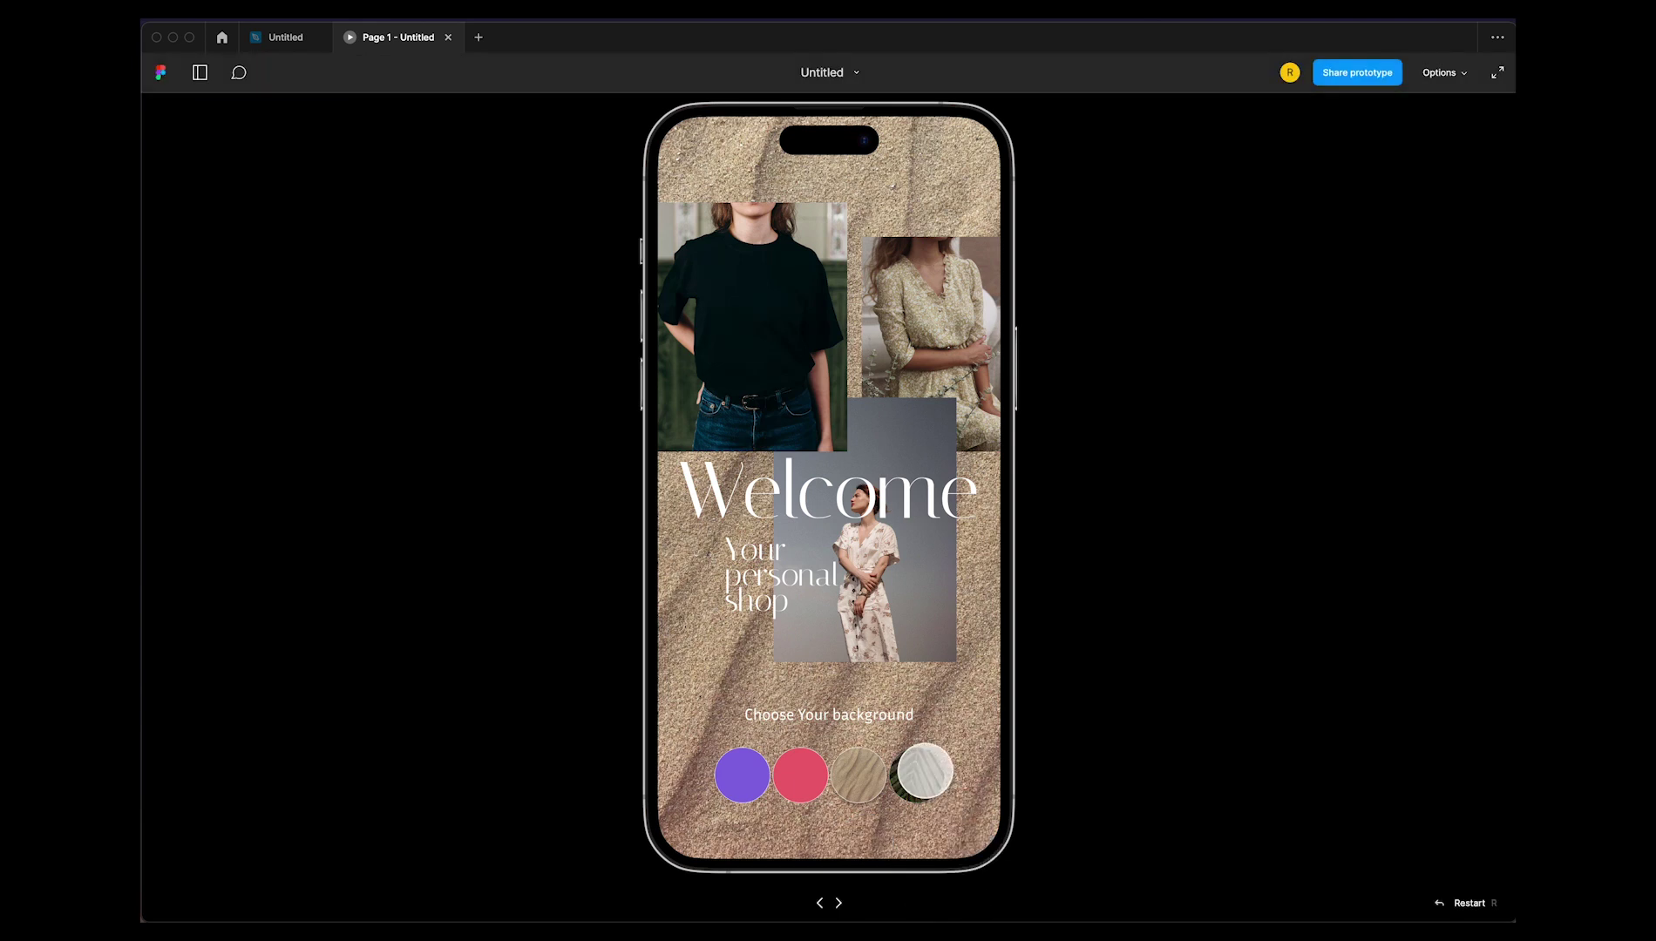